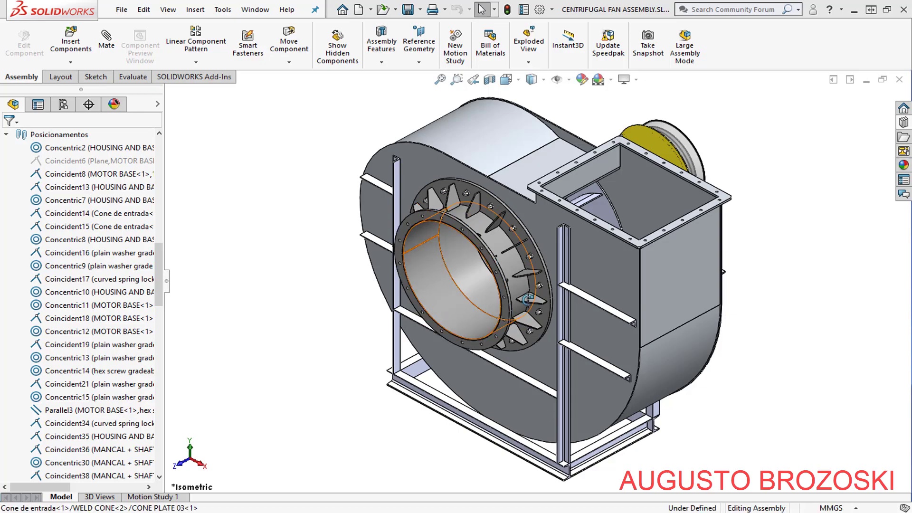
Inspect the inlet cone in the centrifugal fan assembly and in the open Cone de entrada.SLDASM from several angles
middle_click_drag(527, 298, 444, 297)
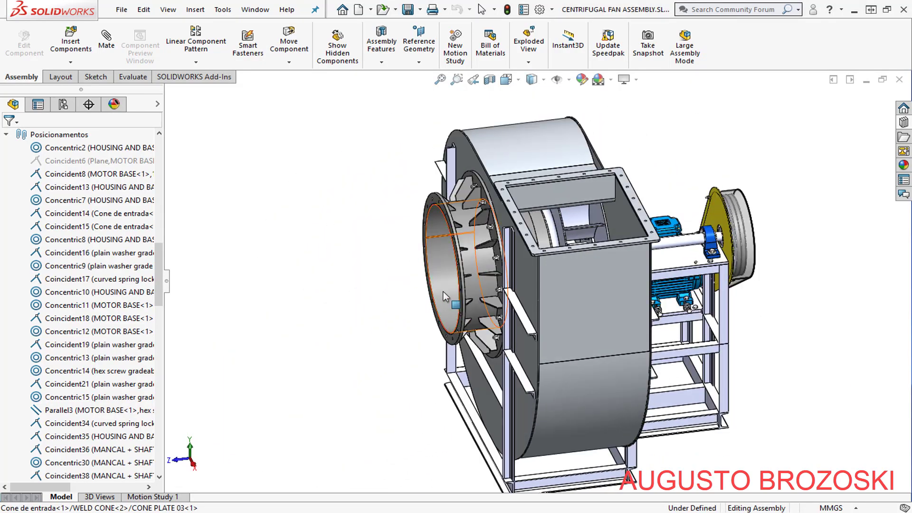
scroll(481, 254, "down", 5)
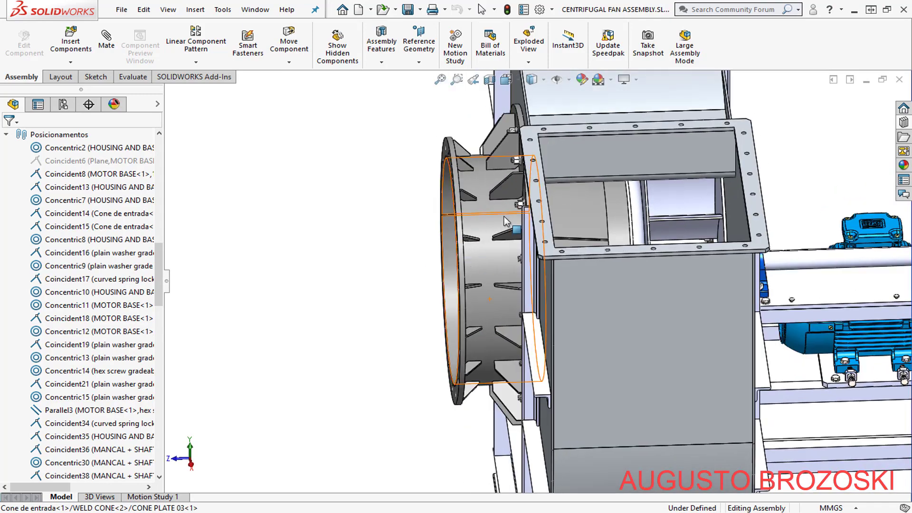
left_click(256, 10)
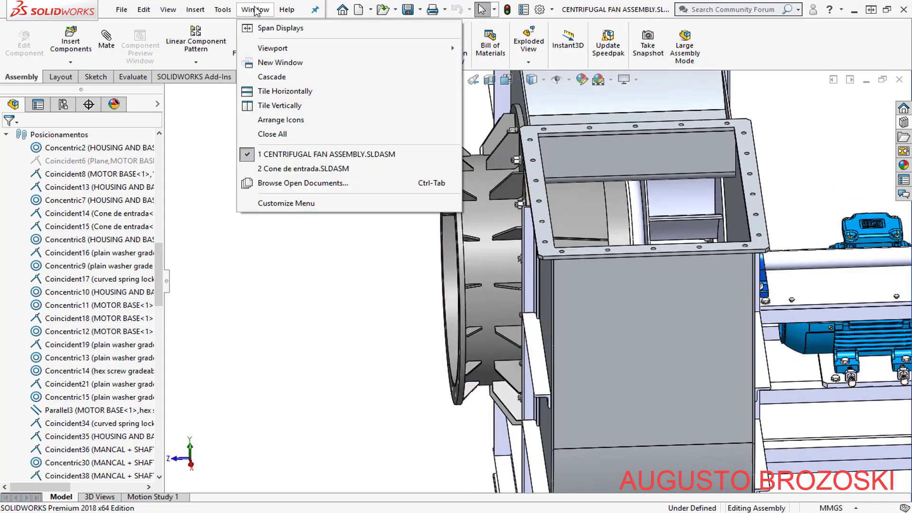
left_click(422, 168)
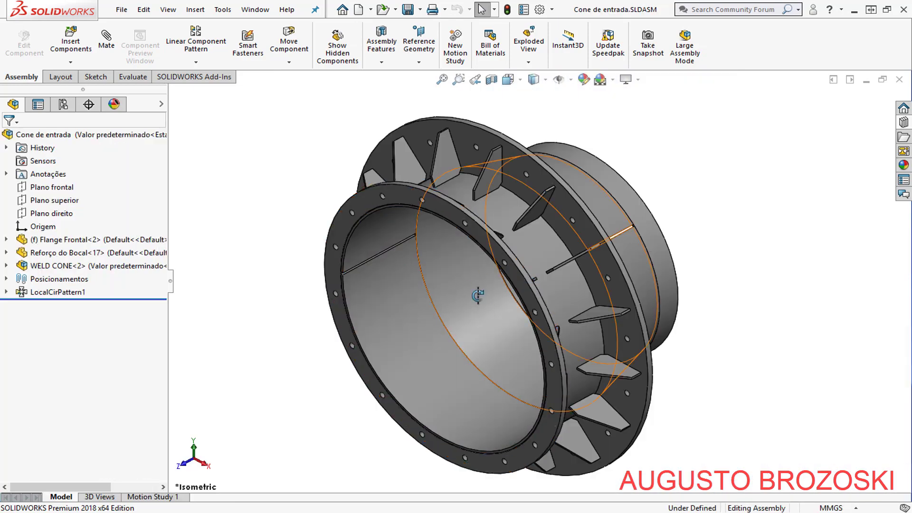
middle_click_drag(475, 259, 378, 310)
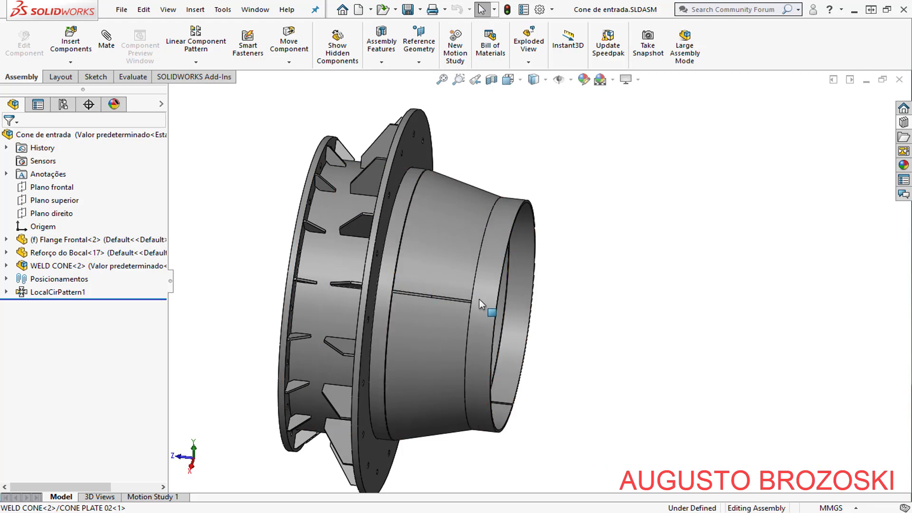
middle_click_drag(439, 275, 408, 270)
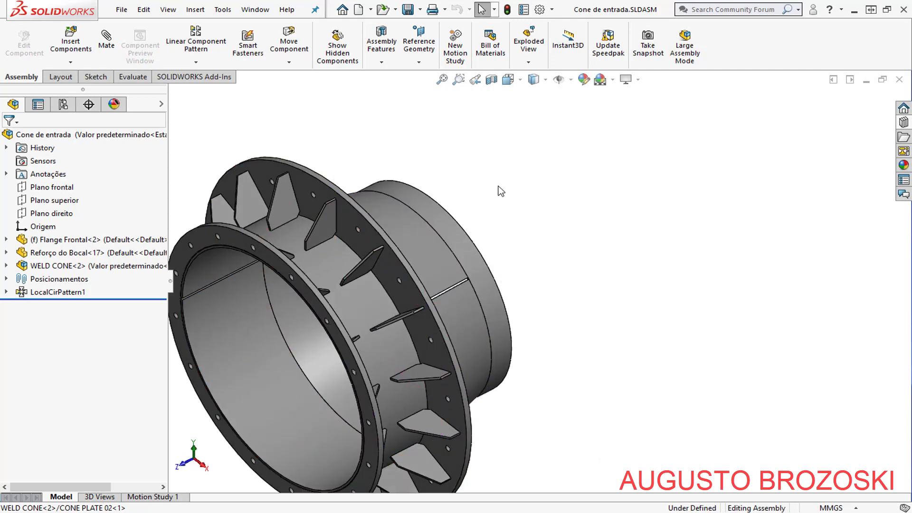
left_click(442, 79)
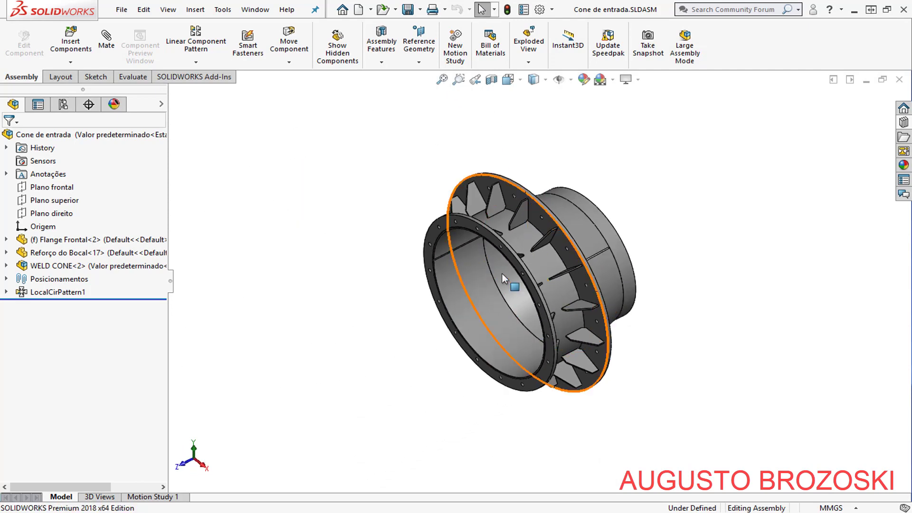
Switch to Adobe Acrobat Reader and review the sheets of INVENTOR CENTRIFUGAL FAN FLANGE REV 02.pdf
left_click(336, 512)
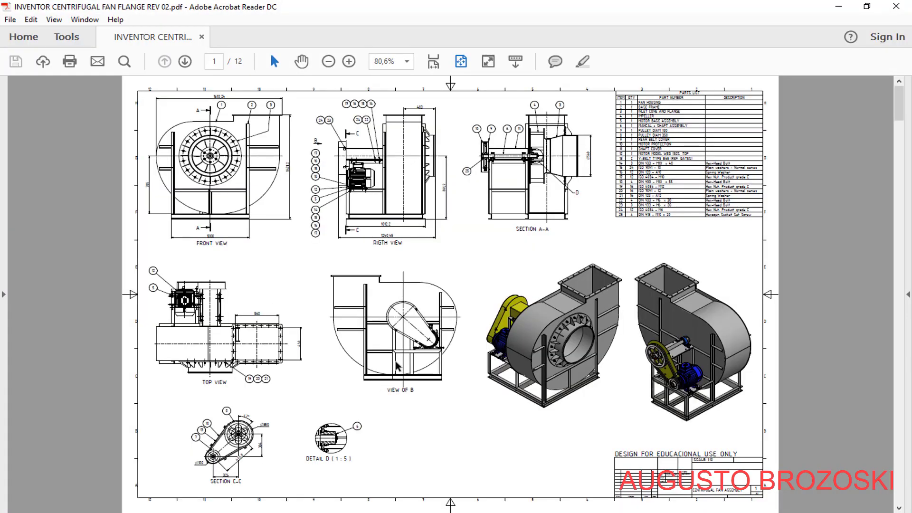
scroll(404, 364, "down", 3)
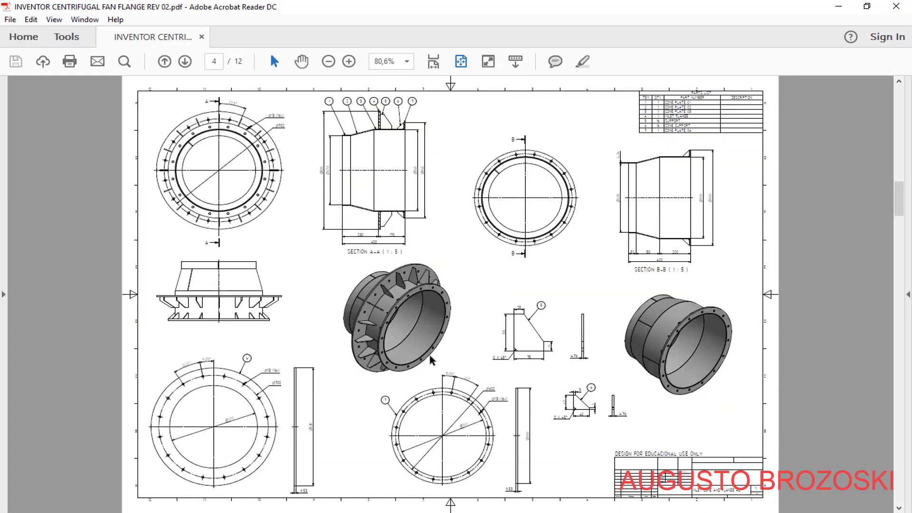
scroll(477, 252, "down", 3)
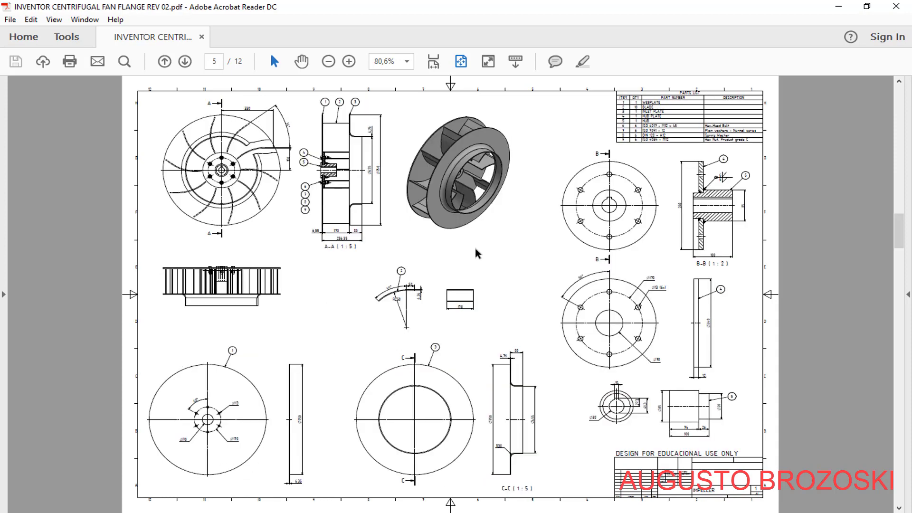
scroll(464, 276, "down", 4)
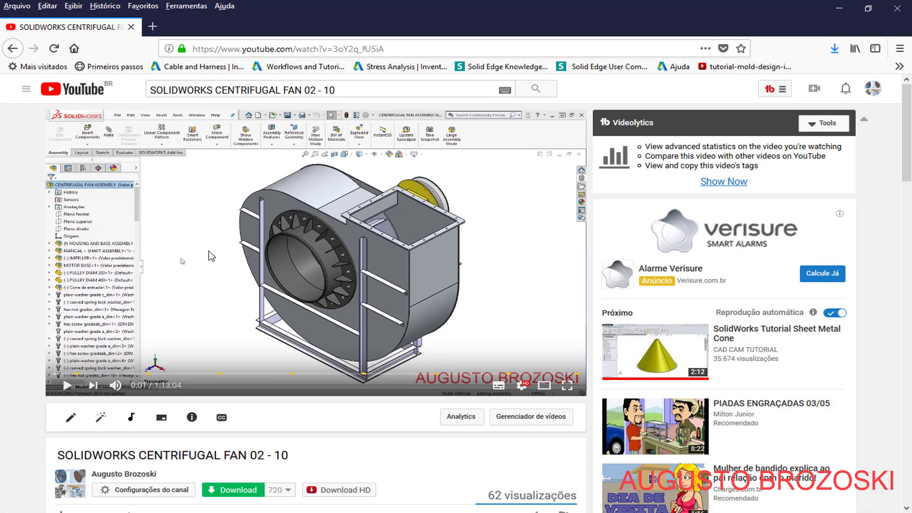
Expand the description of the SOLIDWORKS CENTRIFUGAL FAN 02 - 10 video in the browser and open the tutorial's PDF link
scroll(288, 295, "down", 4)
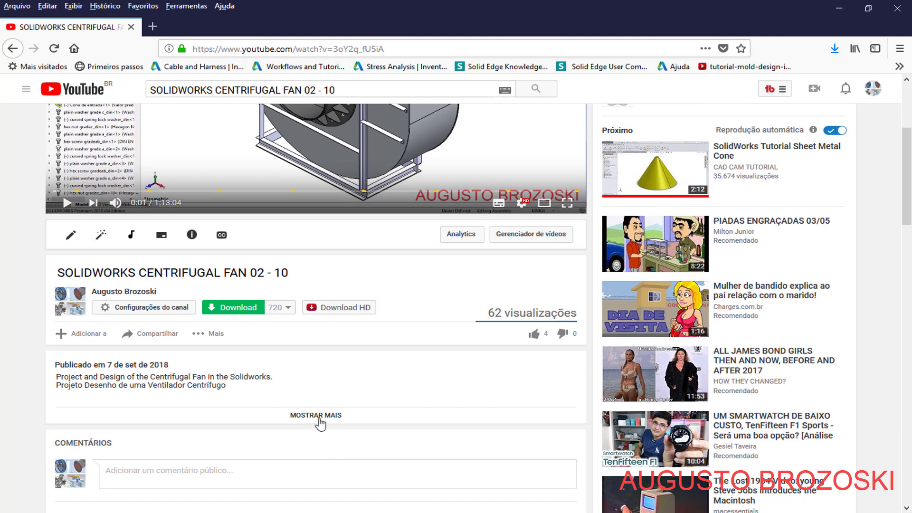
left_click(320, 416)
scroll(275, 401, "down", 5)
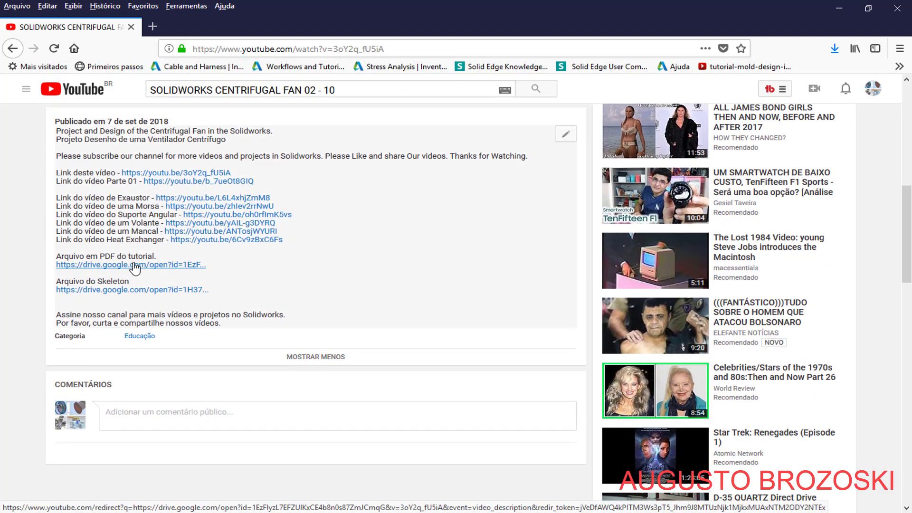
left_click(100, 267)
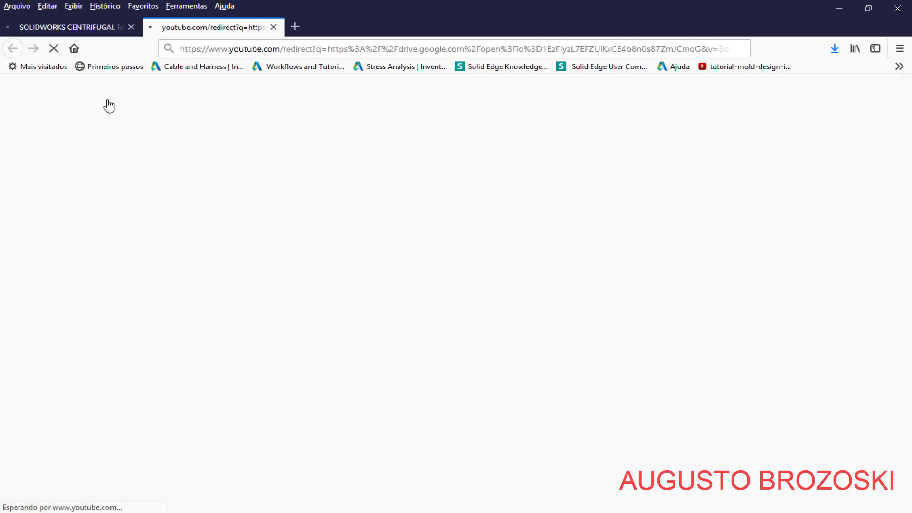
Close the web page with the PDF file and put away the browser and PDF reader to return to SOLIDWORKS
left_click(98, 32)
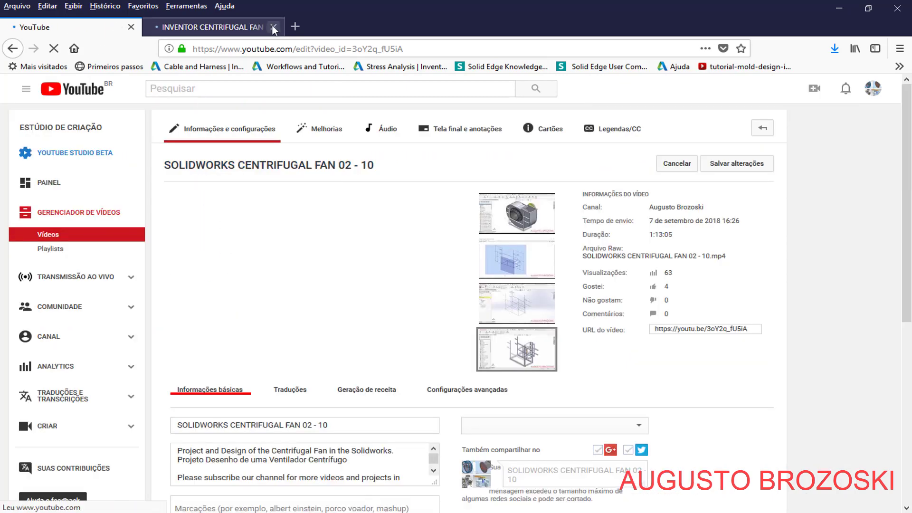
left_click(273, 27)
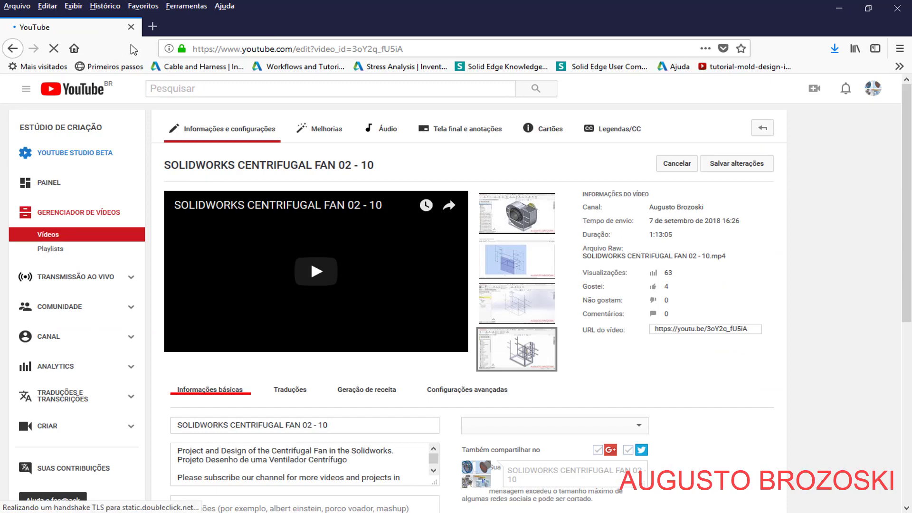
left_click(840, 7)
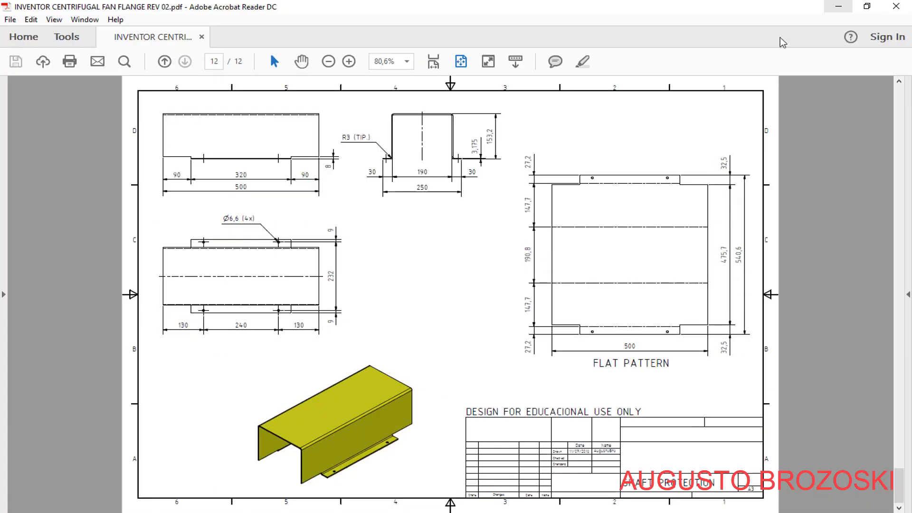
left_click(838, 8)
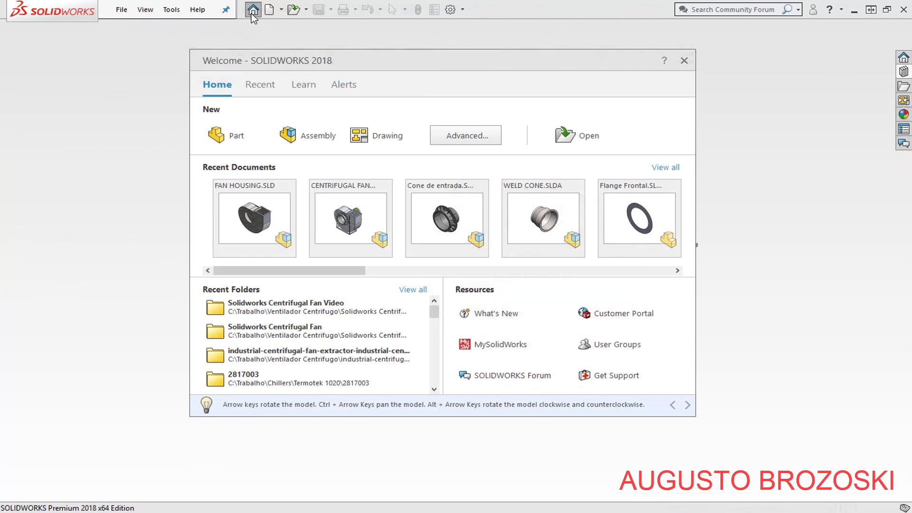
Reopen the Welcome dialog and look through its recent documents, learning resources and technical alerts
left_click(683, 61)
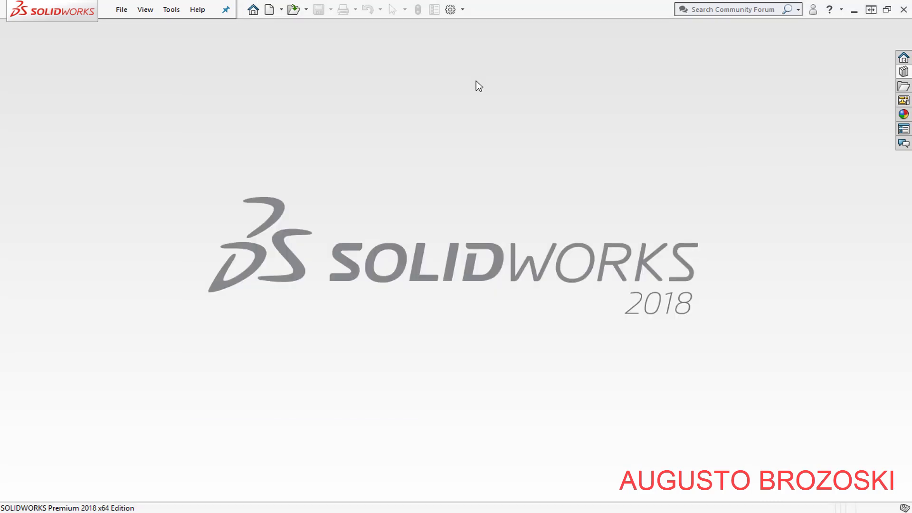
left_click(253, 11)
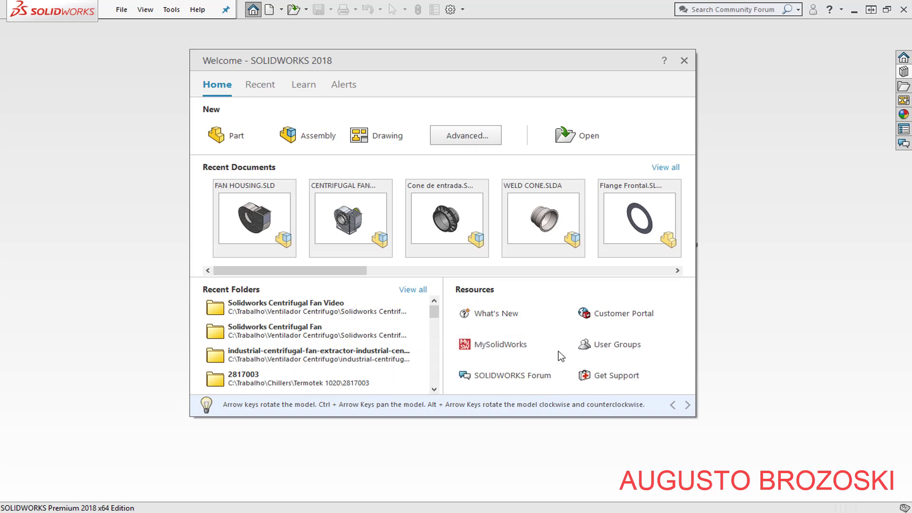
left_click(261, 86)
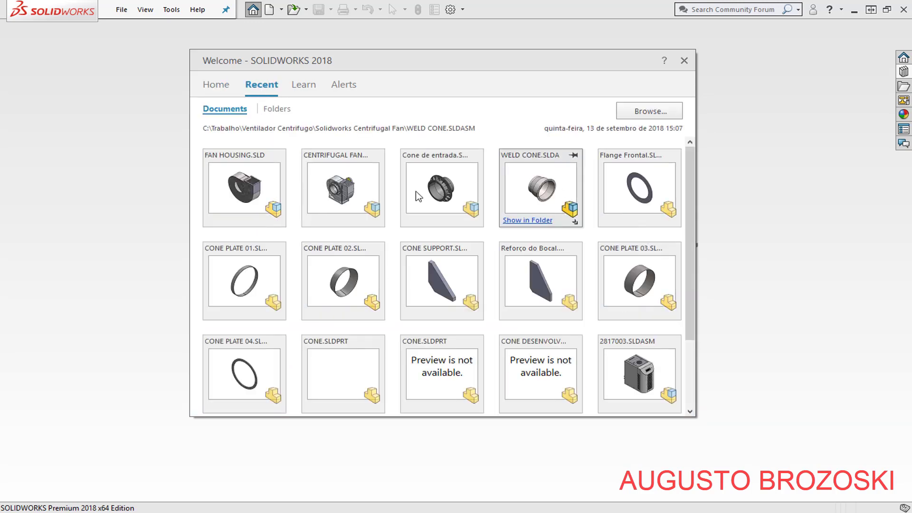
left_click(298, 86)
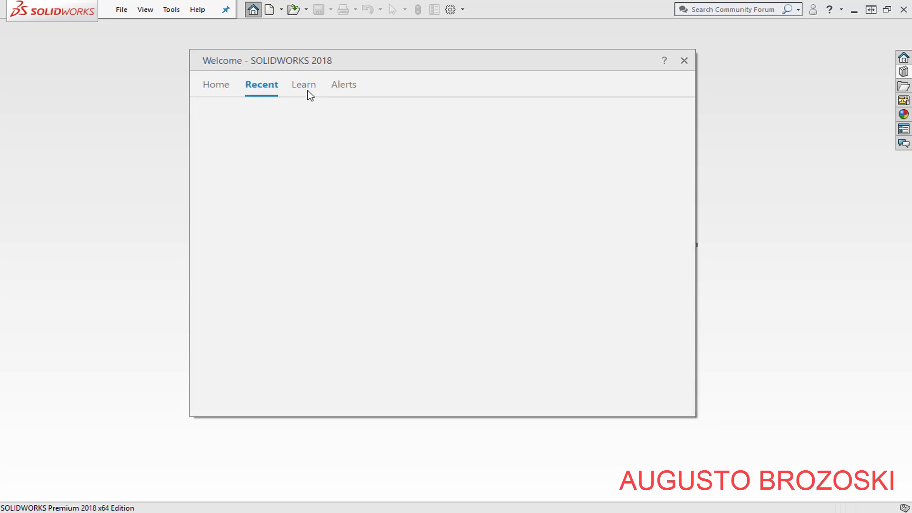
left_click(344, 85)
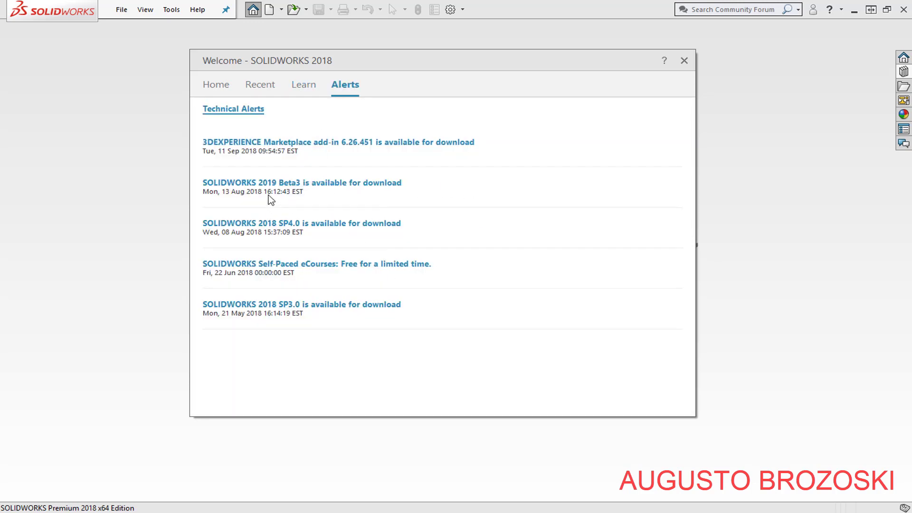
Create a new part document and bring up the sketching tools
left_click(213, 87)
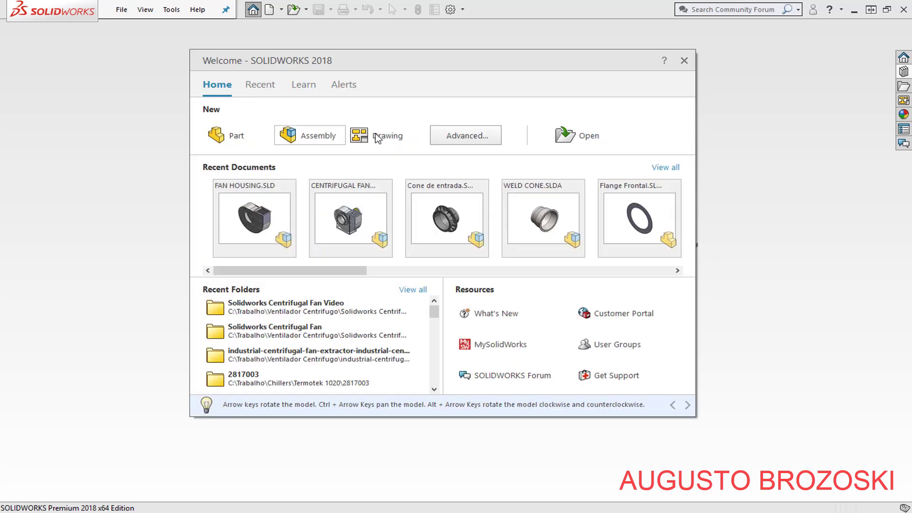
left_click(229, 134)
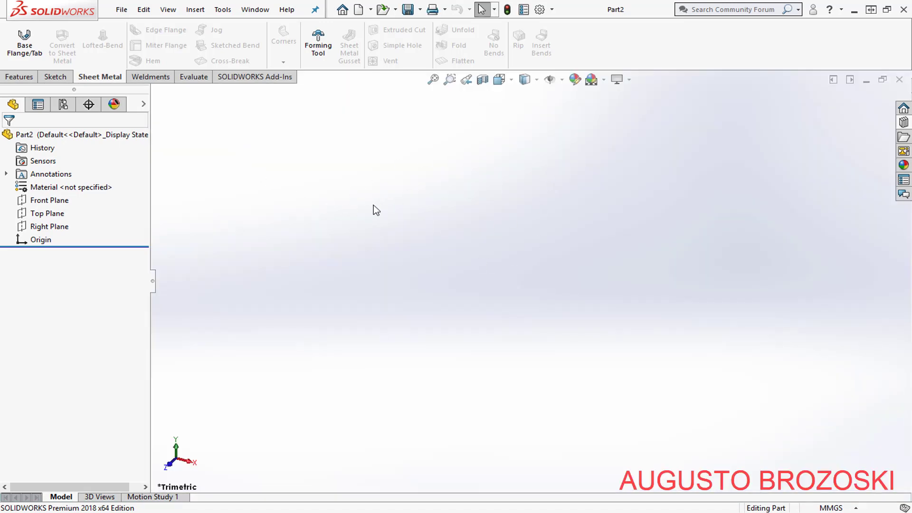
left_click(51, 77)
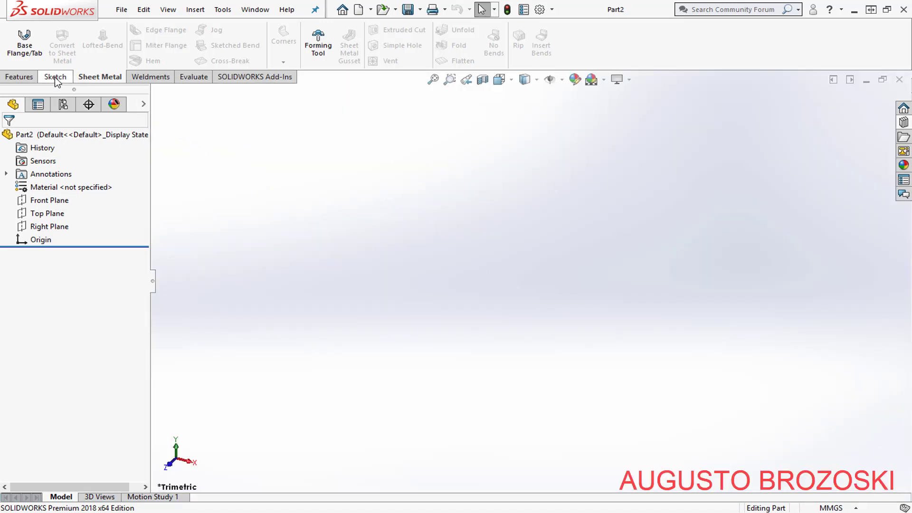
Examine the section views and parts list in 4 - INLET CONE AND FLANGE AD.pdf at full page width
left_click(333, 512)
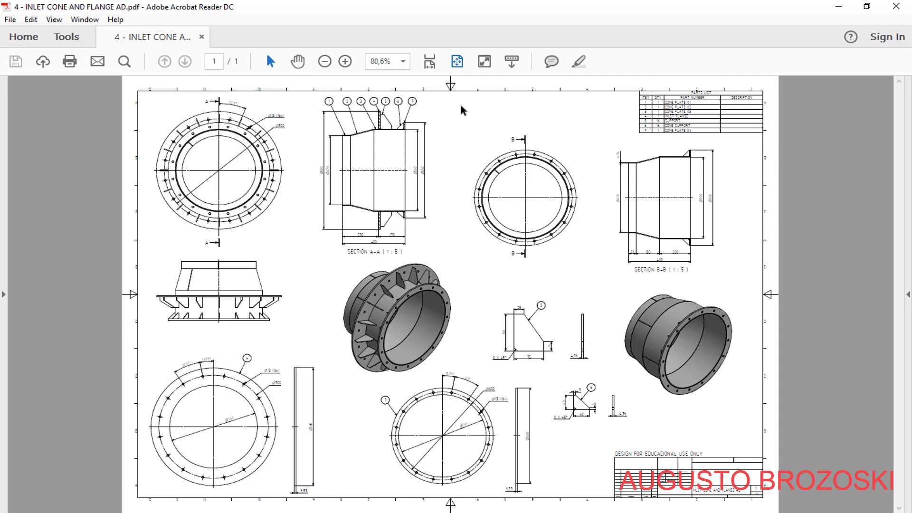
left_click(432, 61)
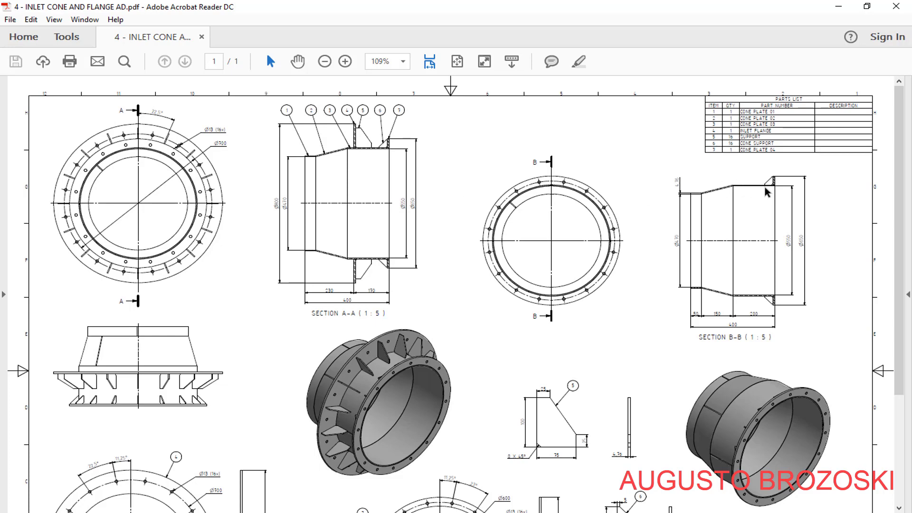
left_click(838, 7)
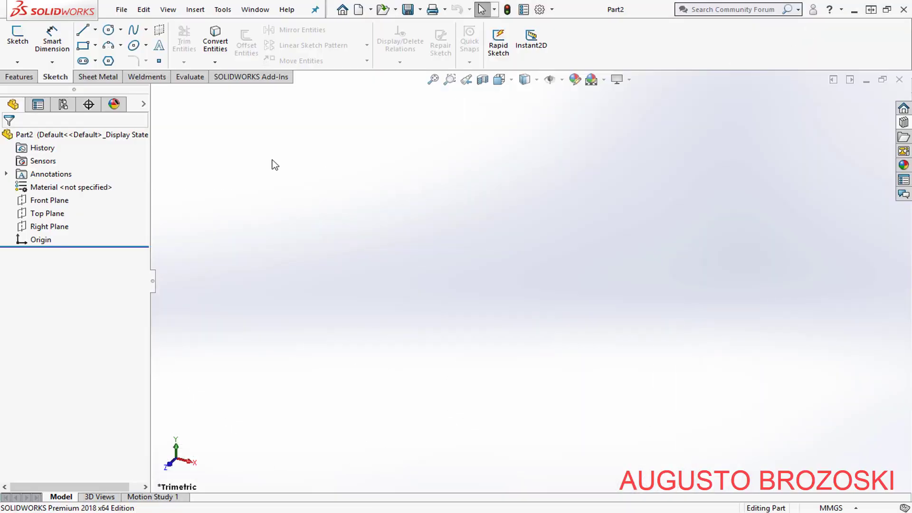
Start a sketch on the Front Plane and recheck the inlet cone drawing for its profile
left_click(18, 37)
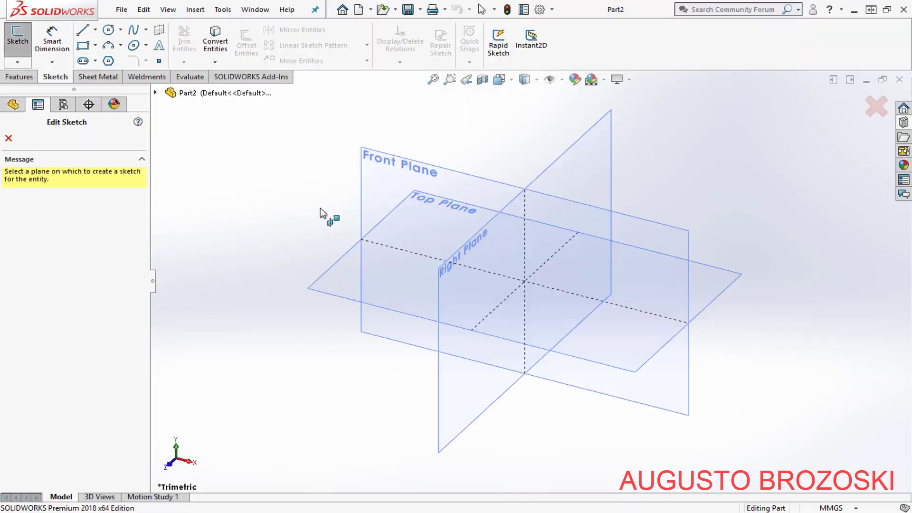
left_click(406, 168)
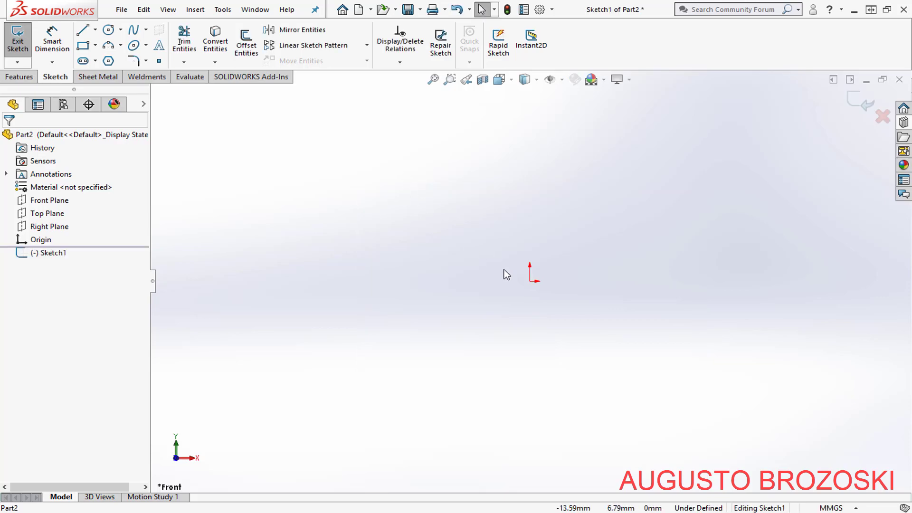
key("alt+Tab")
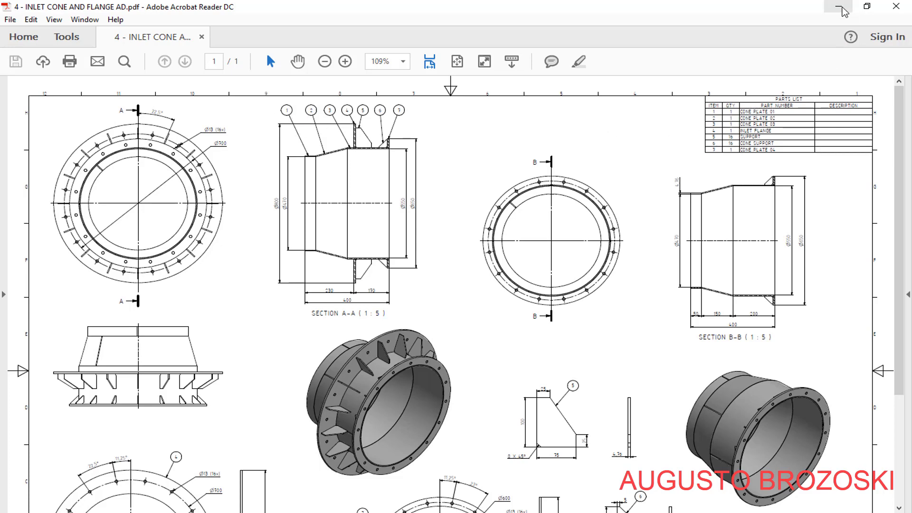
left_click(839, 7)
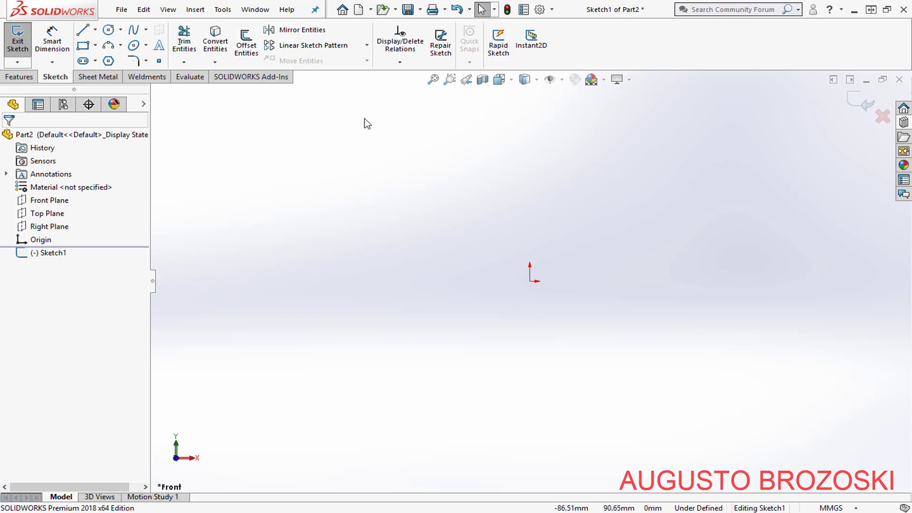
Sketch a horizontal centerline about 82 mm long extending in the positive X direction from the origin
left_click(96, 29)
left_click(107, 59)
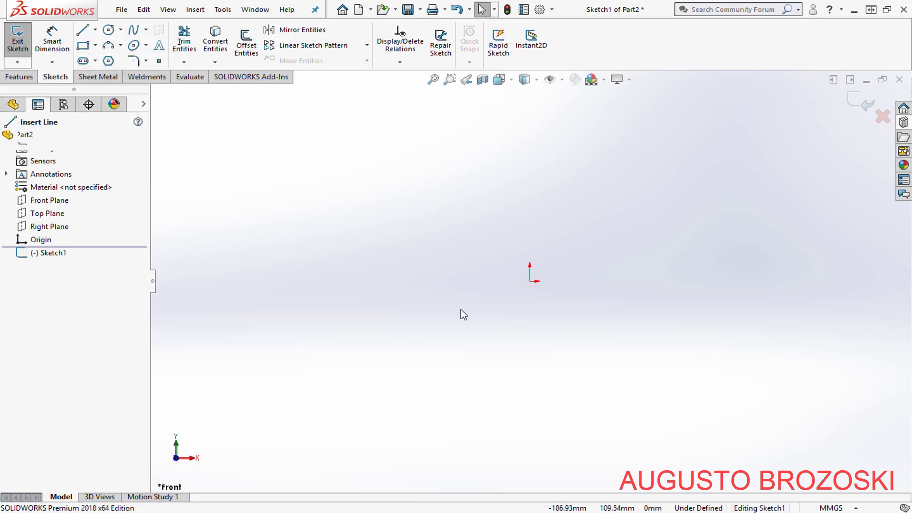
left_click(531, 281)
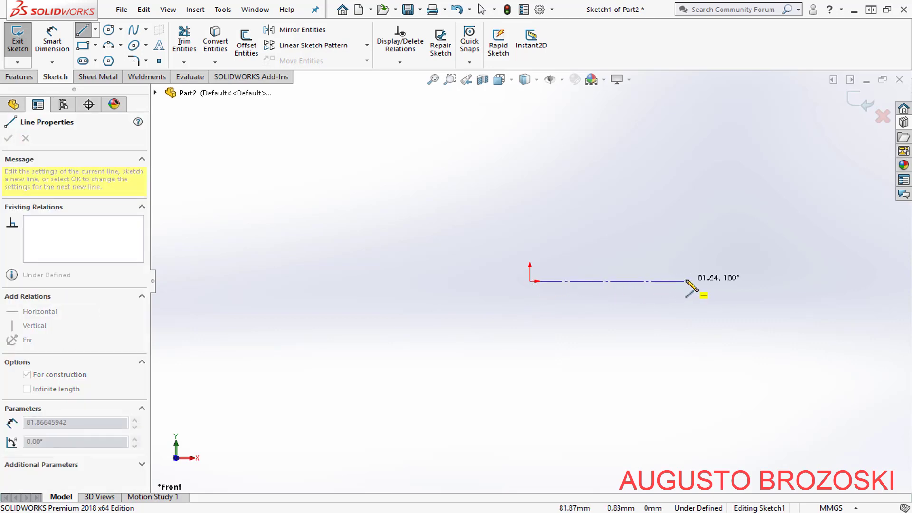
left_click(686, 282)
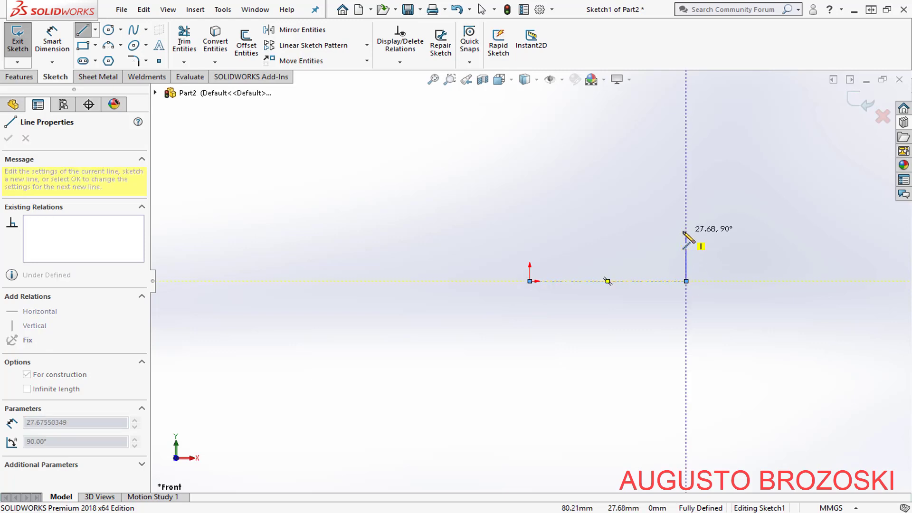
key("Escape")
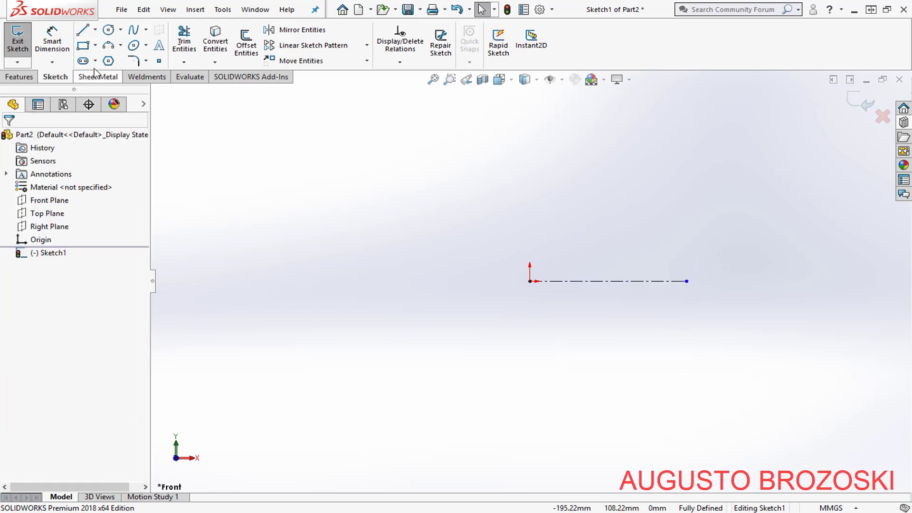
Dimension the centerline's length as 50 mm
left_click(61, 41)
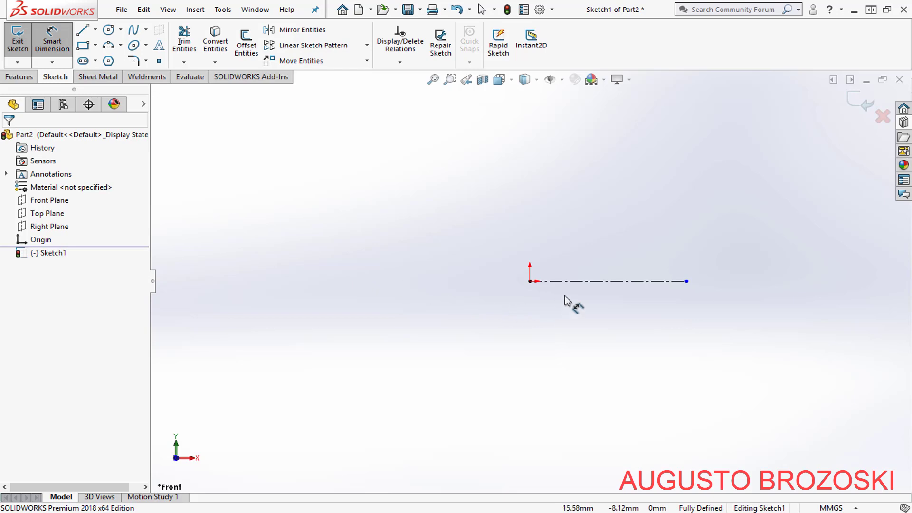
left_click(589, 299)
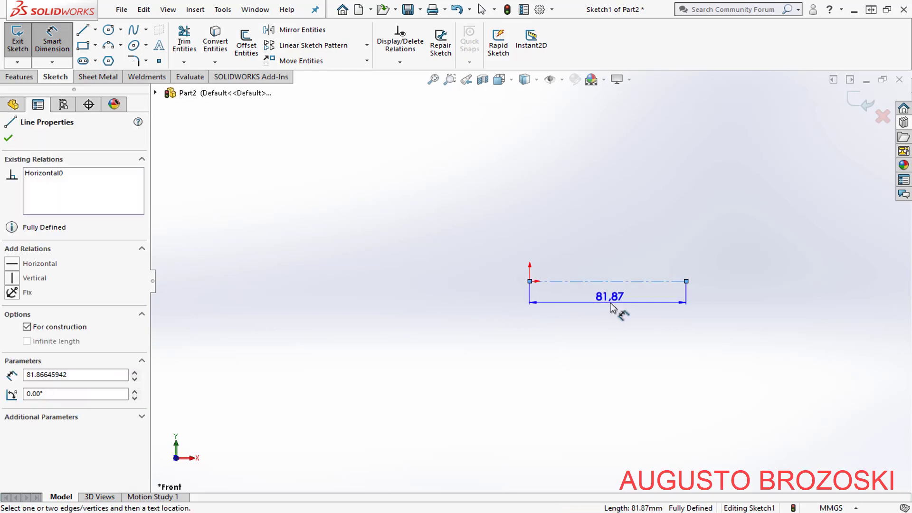
left_click(600, 312)
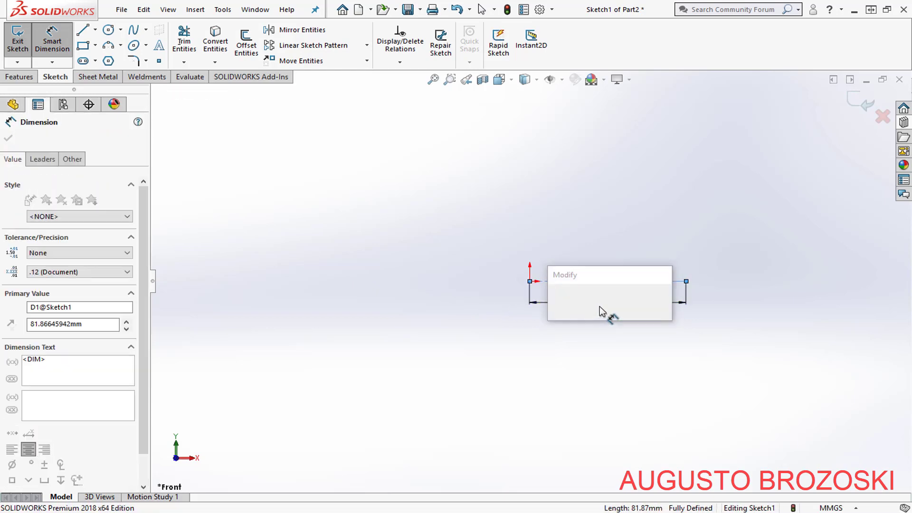
type("50")
key("Return")
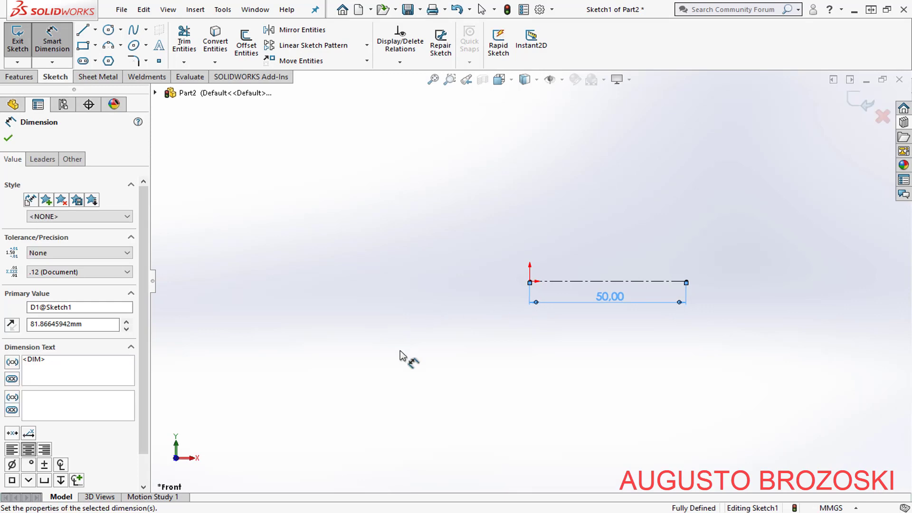
Examine Sections A-A and B-B in 4 - INLET CONE AND FLANGE AD.pdf for the cone plates' lengths, diameters and thickness, and return to the SOLIDWORKS sketch
left_click(323, 511)
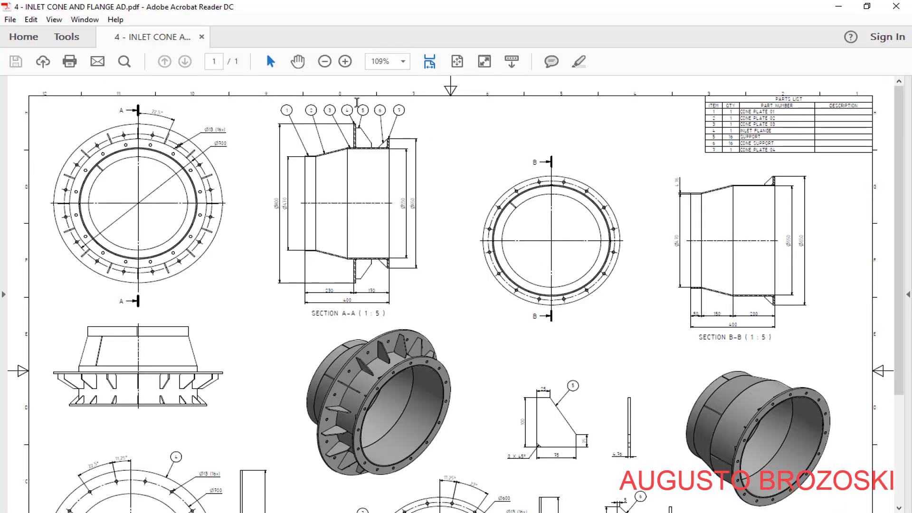
left_click(345, 61)
left_click(345, 61)
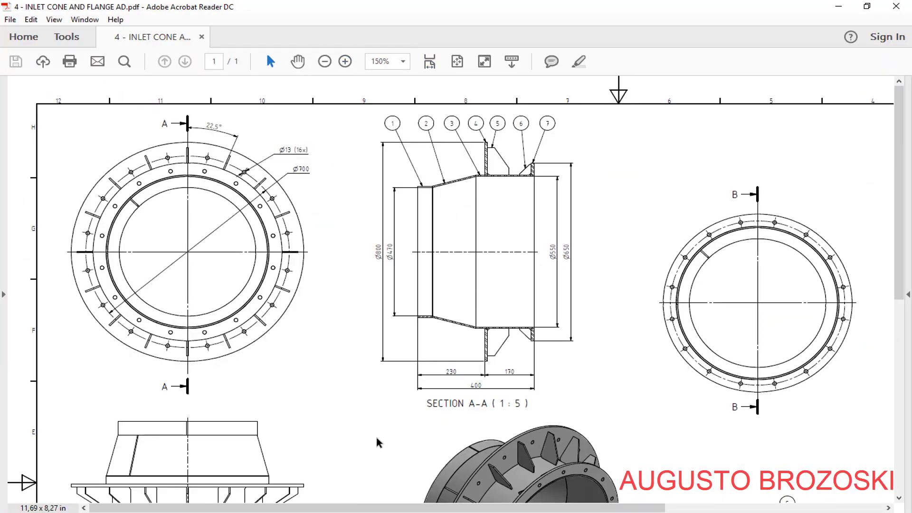
left_click_drag(403, 508, 675, 508)
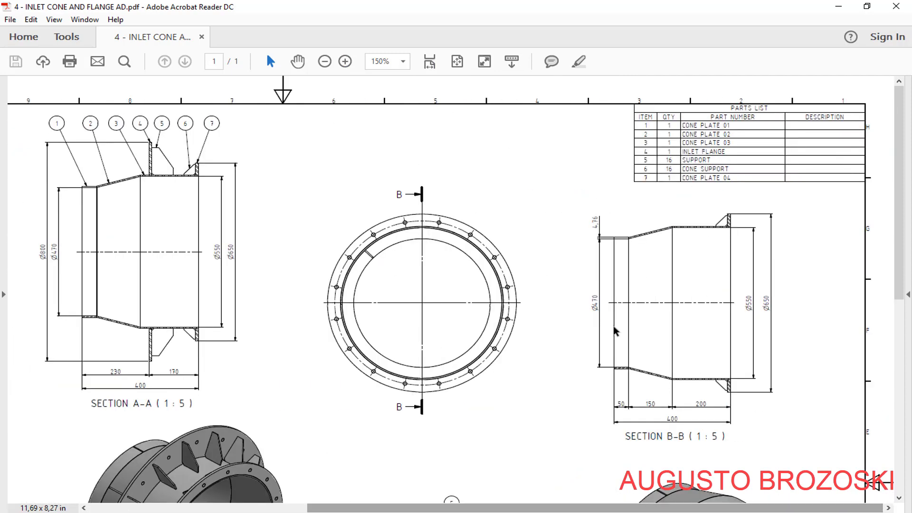
left_click(346, 62)
left_click_drag(510, 508, 655, 508)
scroll(639, 336, "down", 3)
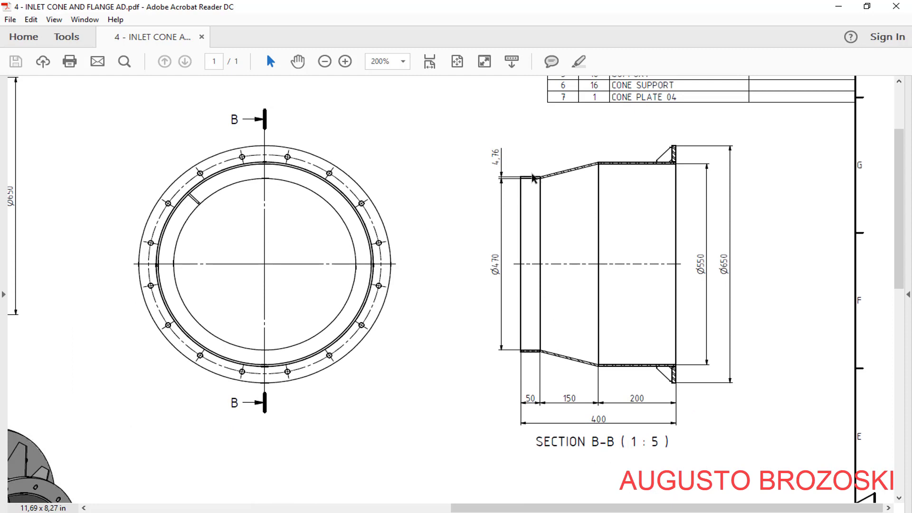
scroll(340, 229, "up", 5)
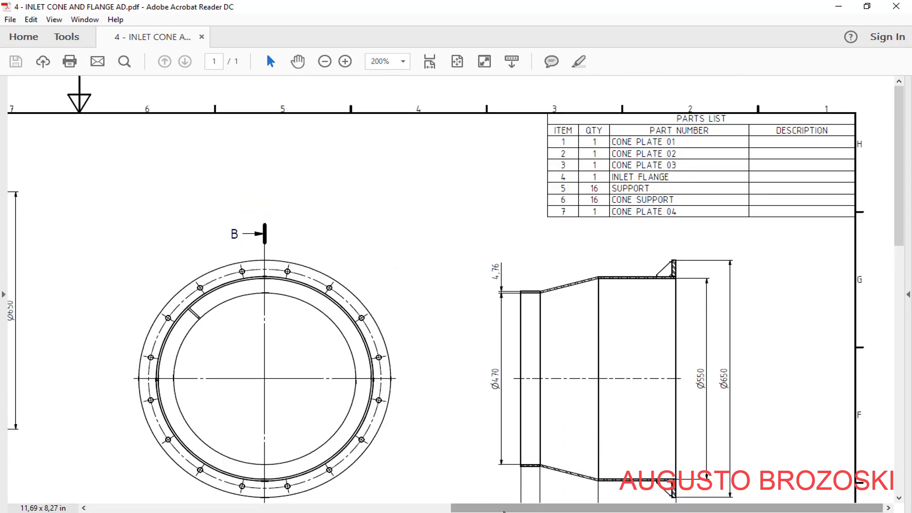
left_click_drag(473, 508, 199, 508)
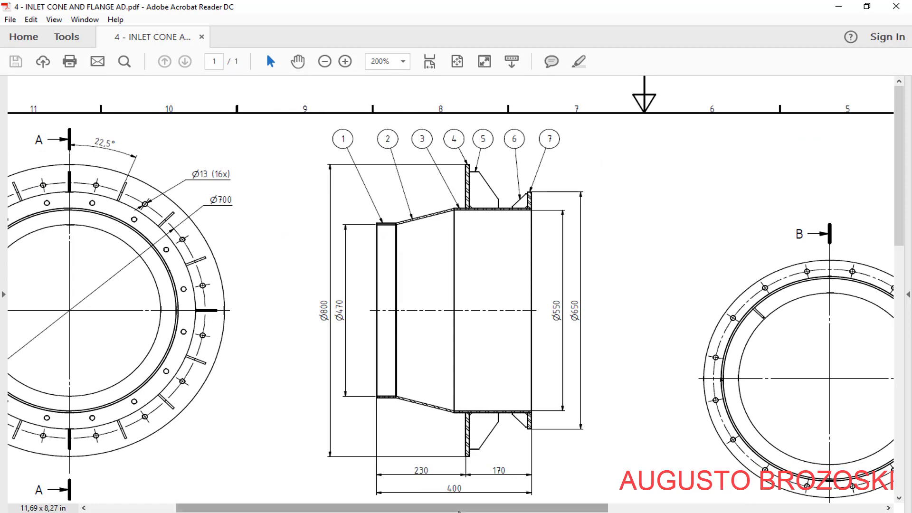
left_click_drag(461, 508, 741, 493)
scroll(524, 366, "down", 1)
scroll(523, 365, "down", 1)
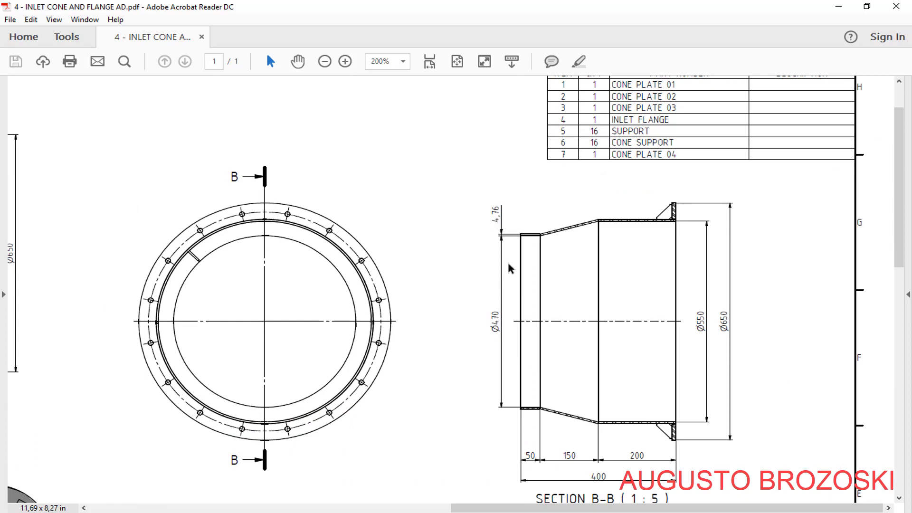
left_click(838, 10)
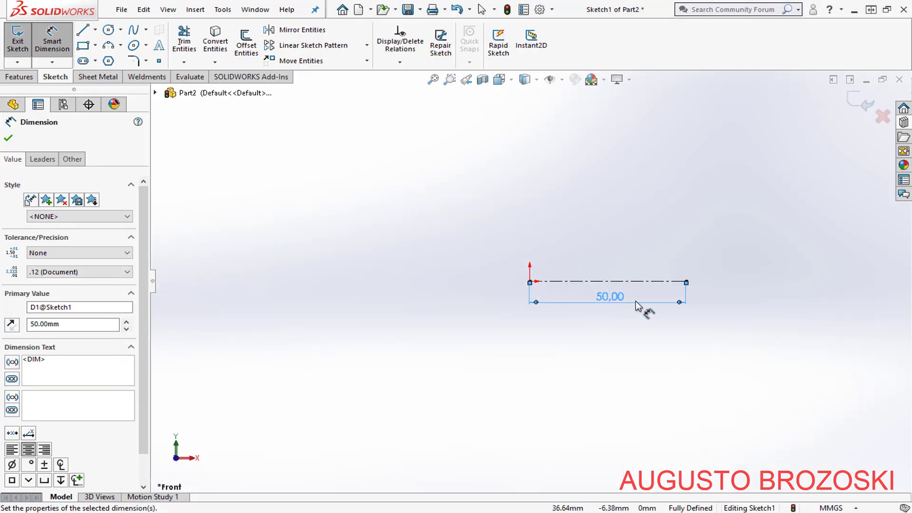
Finish dimensioning and sketch a 50 mm horizontal line about 45 mm above the centerline, starting directly over the origin
left_click(8, 138)
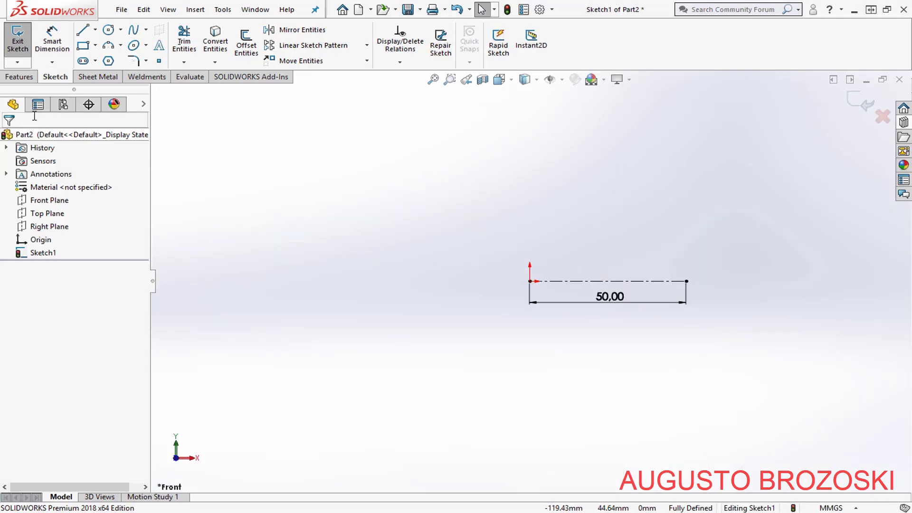
left_click(84, 31)
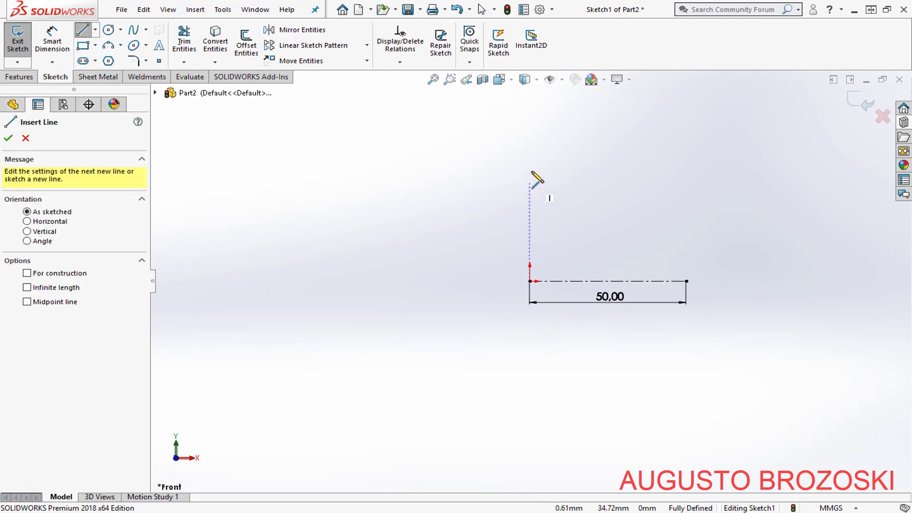
left_click(530, 149)
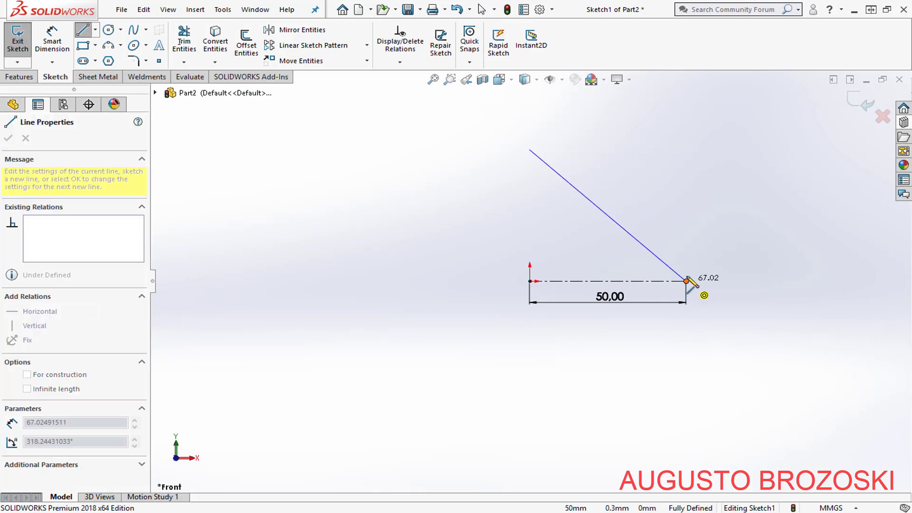
left_click(686, 149)
key("Escape")
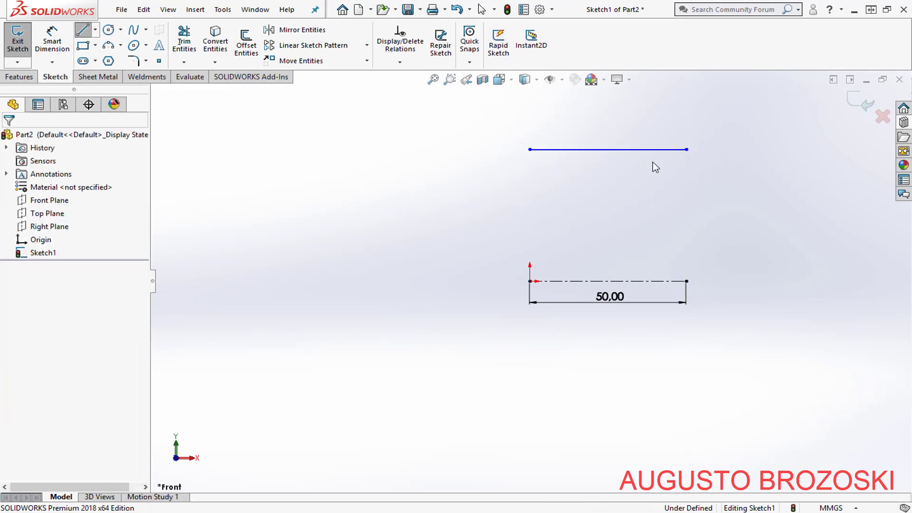
key("Escape")
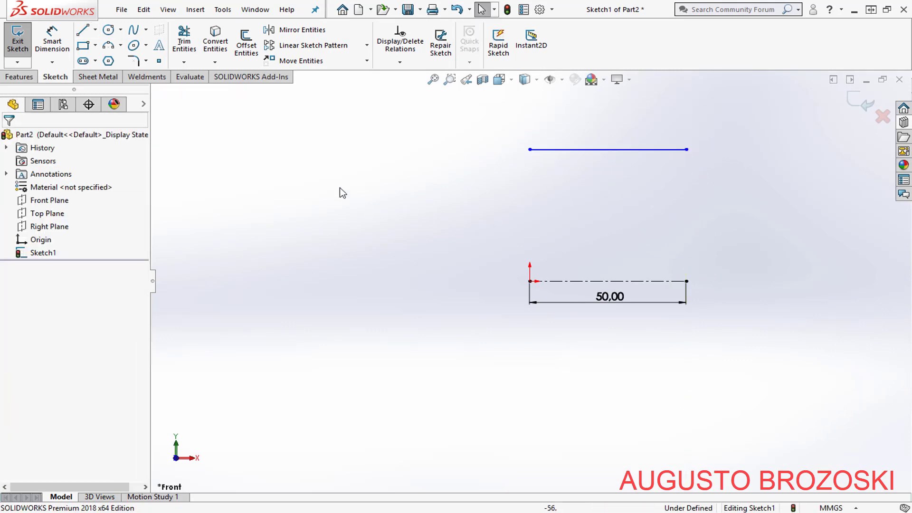
Add a 470 mm diameter dimension between the upper line and the centerline
left_click(61, 32)
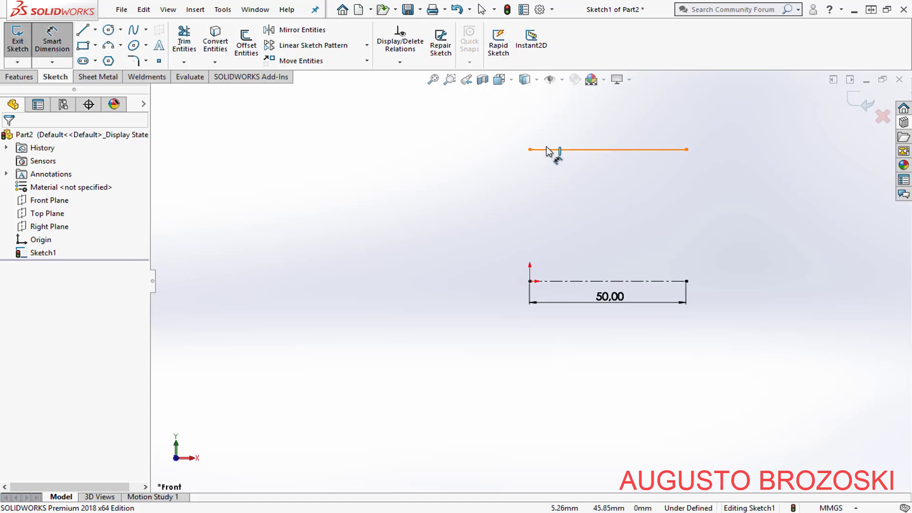
left_click(547, 150)
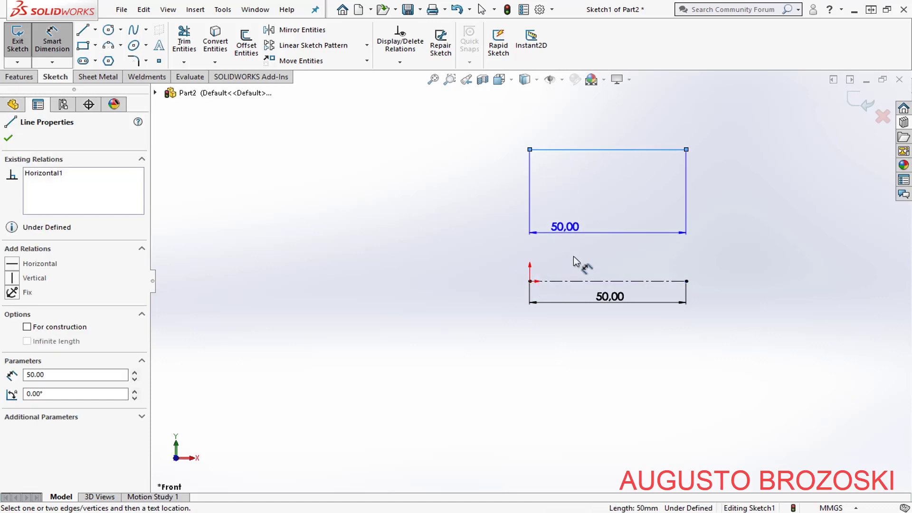
left_click(582, 281)
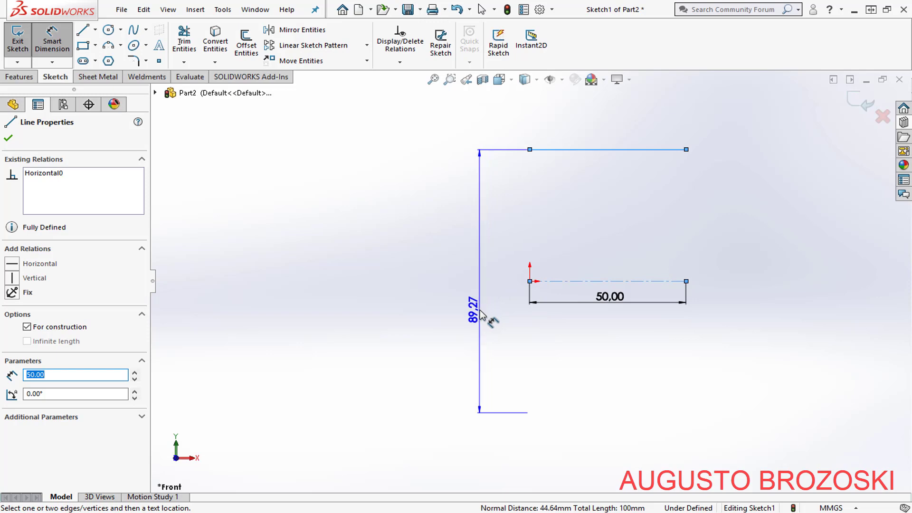
left_click(489, 320)
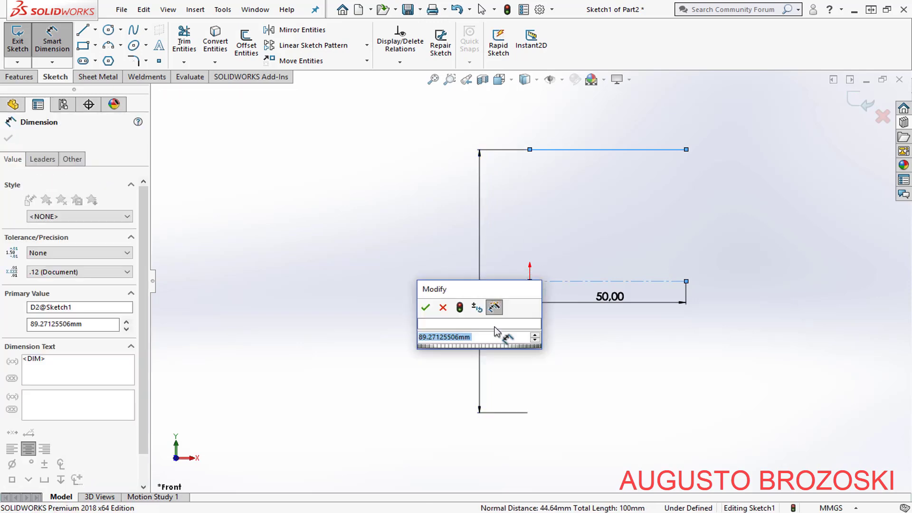
type("100")
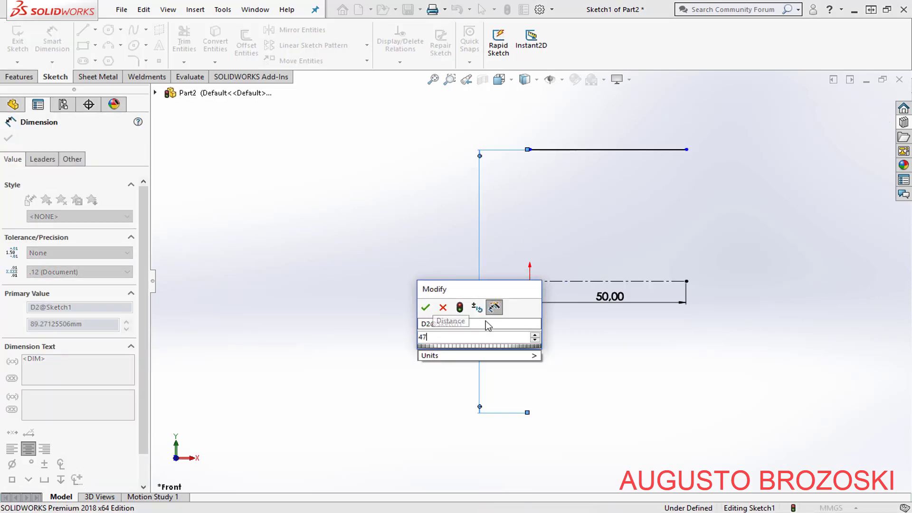
key("Return")
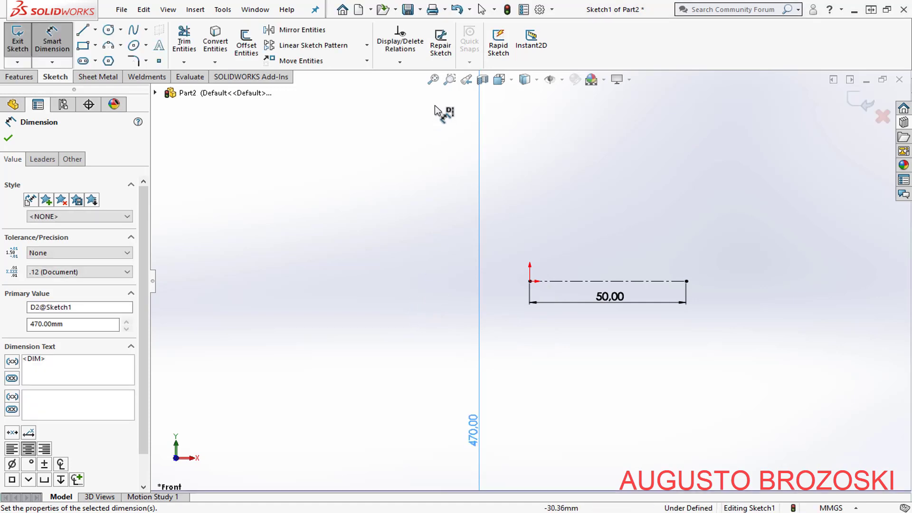
left_click(433, 80)
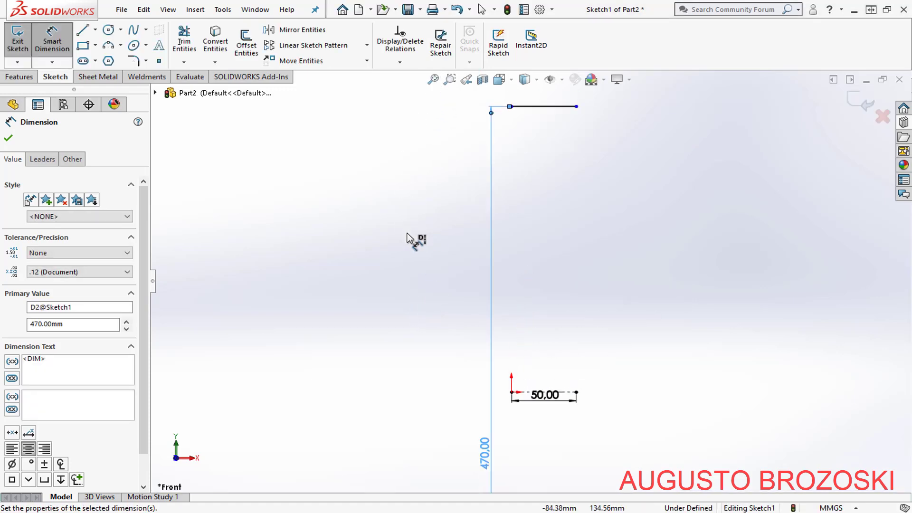
scroll(416, 263, "down", 1)
scroll(432, 293, "up", 3)
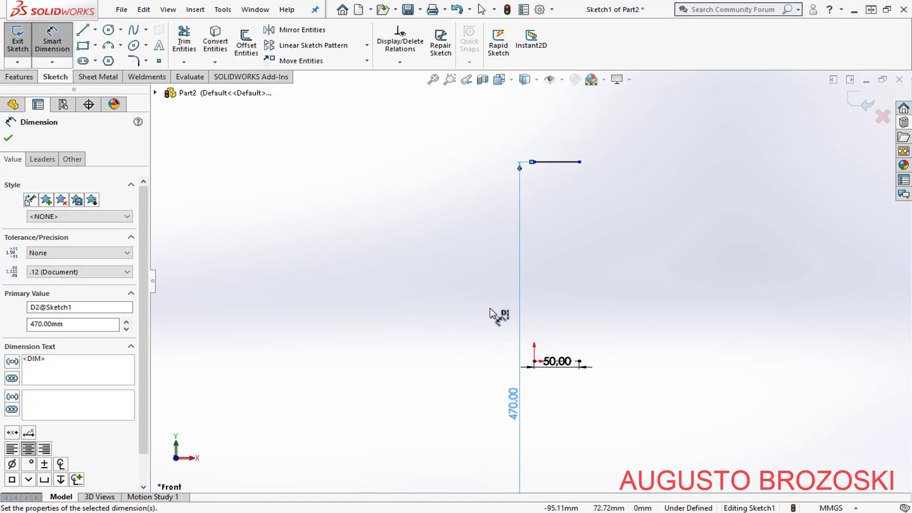
scroll(605, 306, "down", 1)
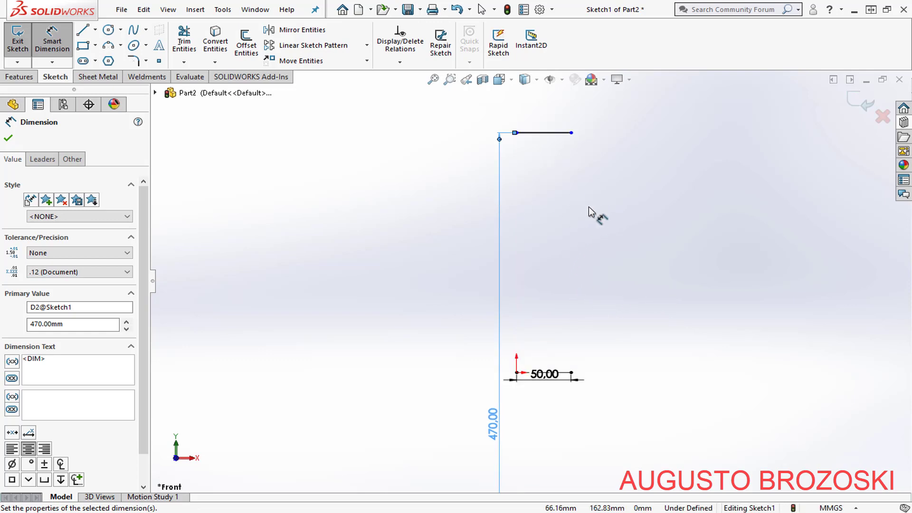
key("Escape")
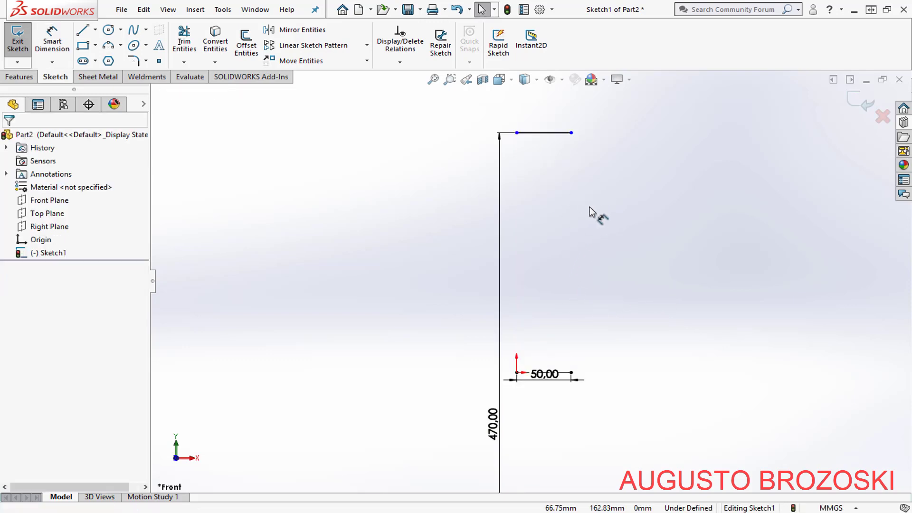
Add a Vertical relation between the upper line's endpoint farther from the origin and the centerline's free endpoint
left_click(572, 133)
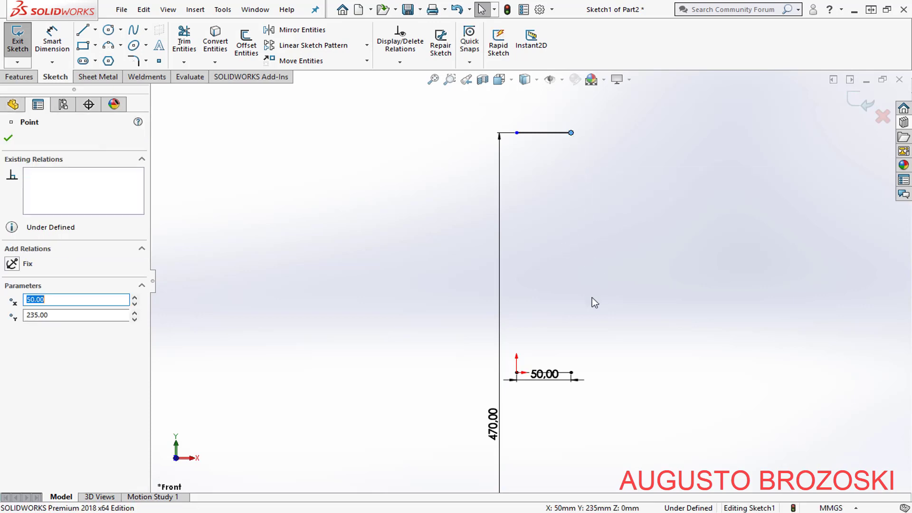
left_click(573, 374)
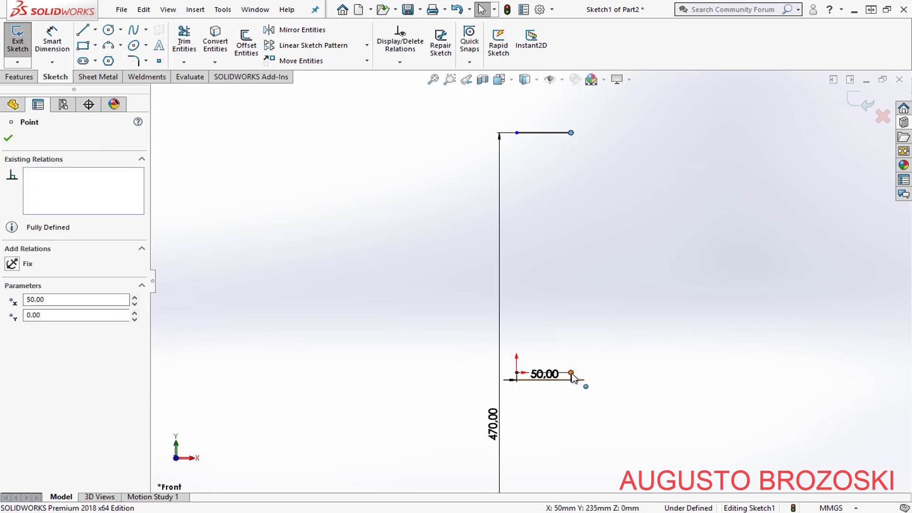
left_click(571, 374, "ctrl")
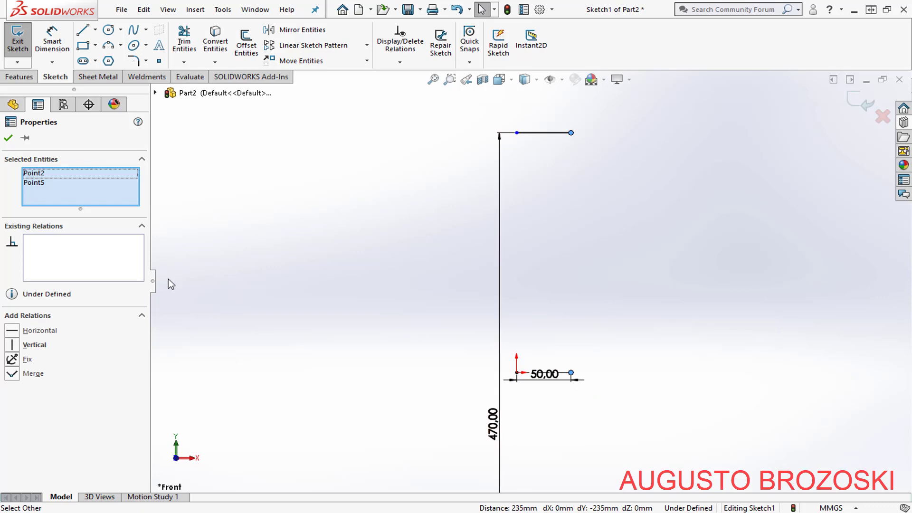
left_click(12, 346)
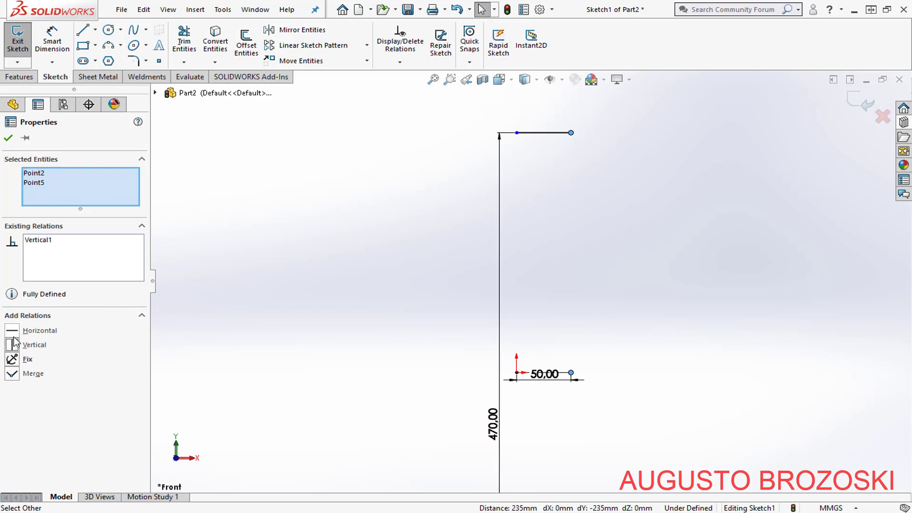
Add a Vertical relation between the upper line's endpoint above the origin and the centerline's endpoint at the origin, and exit the sketch
left_click(9, 139)
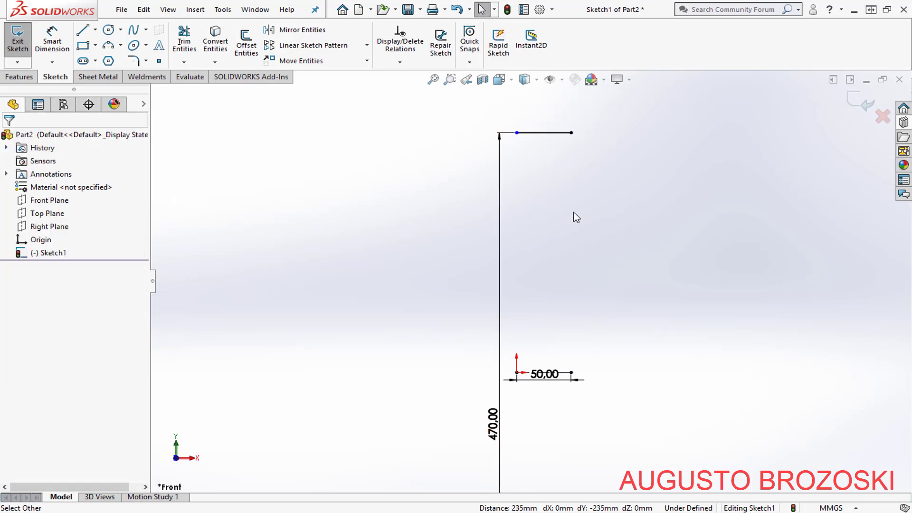
left_click(517, 134)
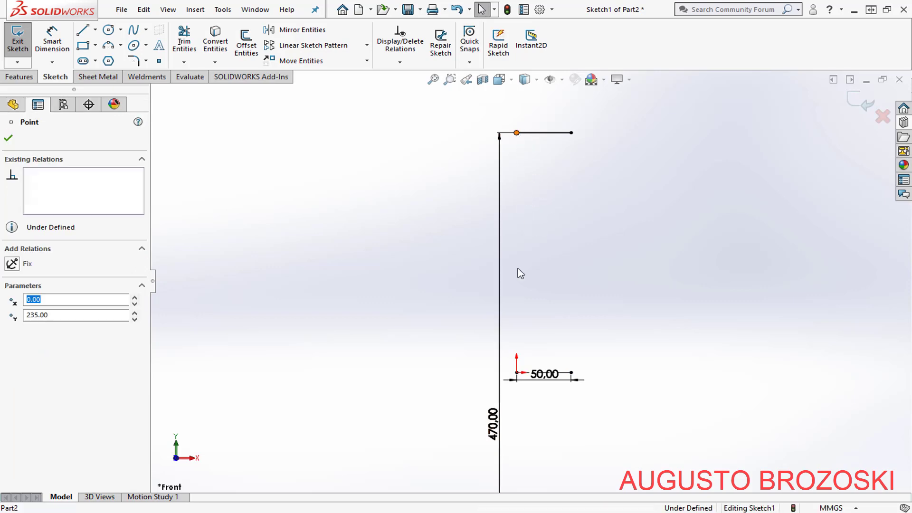
left_click(517, 374, "ctrl")
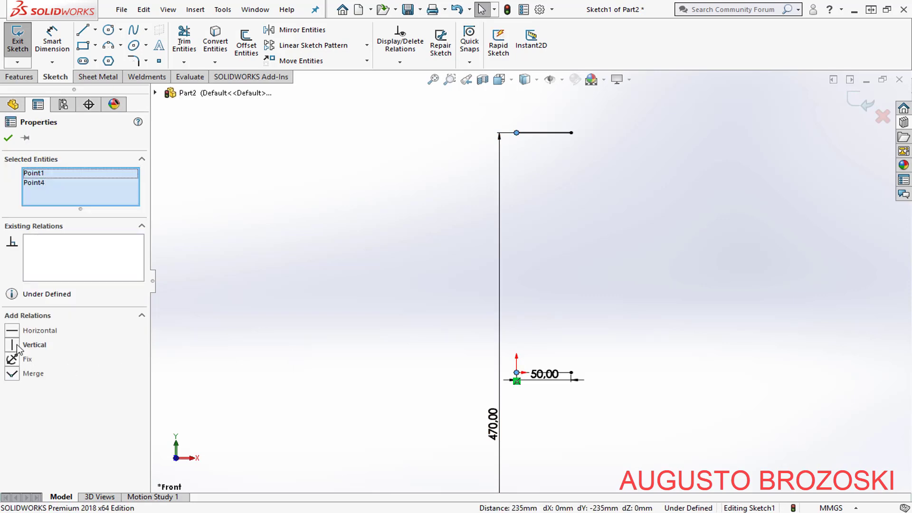
left_click(12, 345)
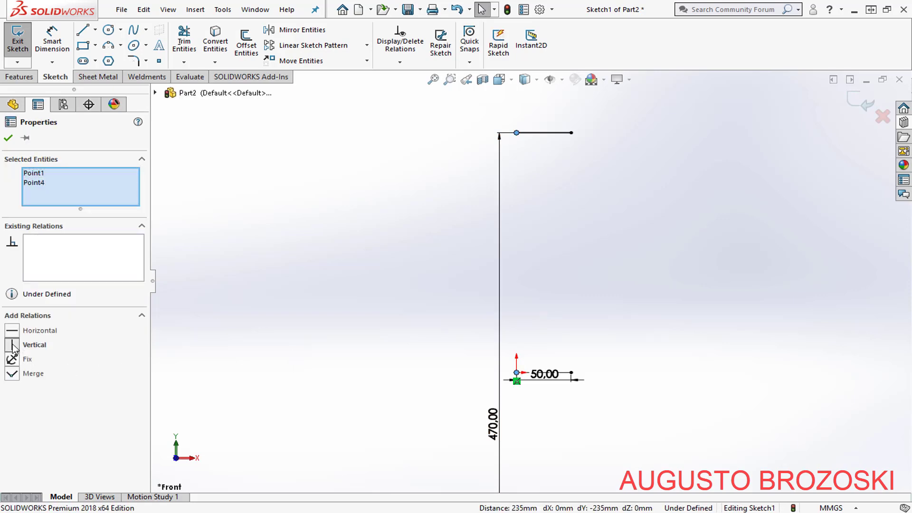
left_click(8, 139)
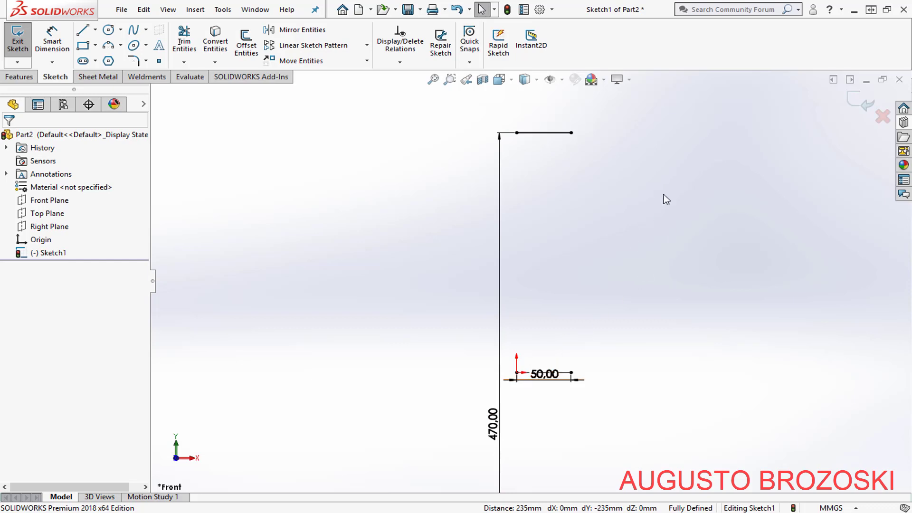
left_click(863, 105)
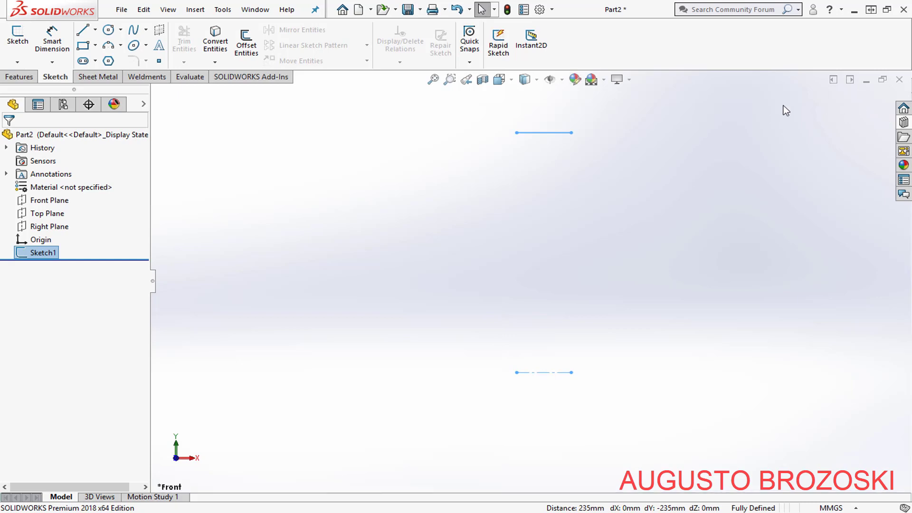
Check item 1's part number in the inlet cone PDF's parts list and save the part as CONE PLATE 01 in Solidworks Centrifugal Fan Video
left_click(500, 80)
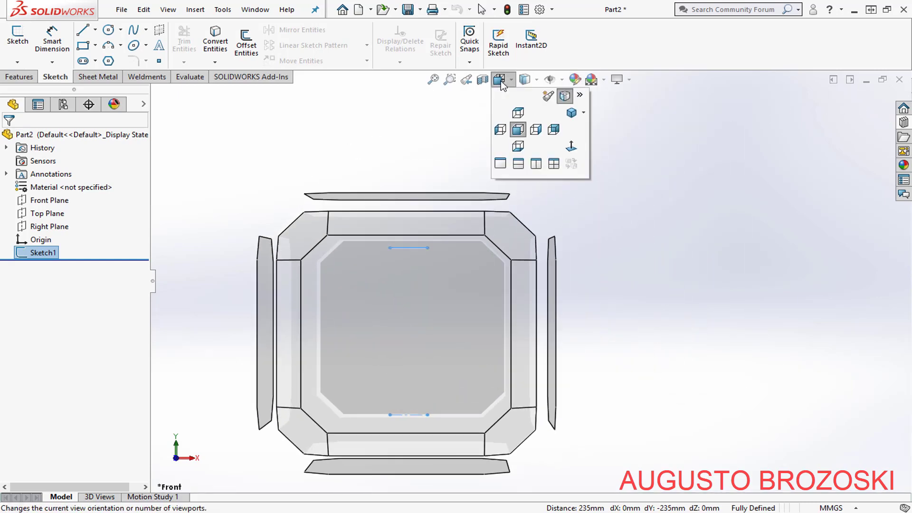
left_click(554, 126)
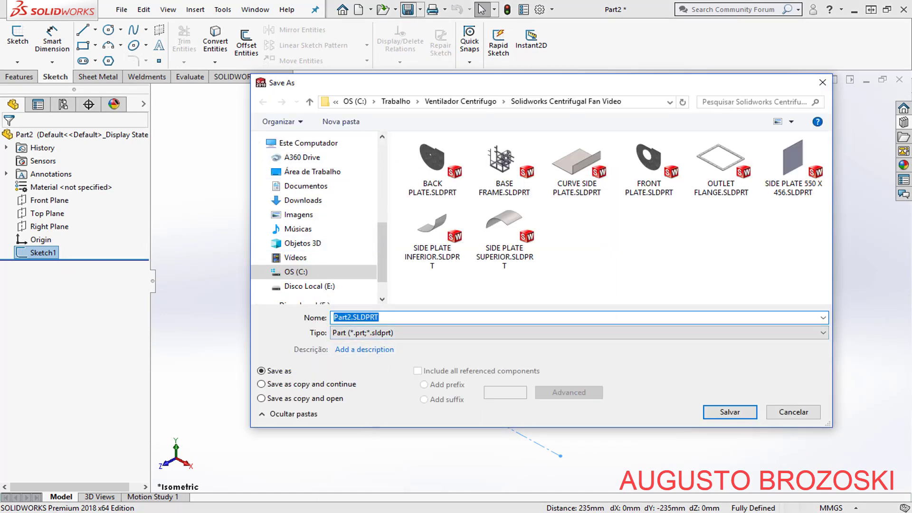
key("alt+Tab")
scroll(618, 168, "up", 3)
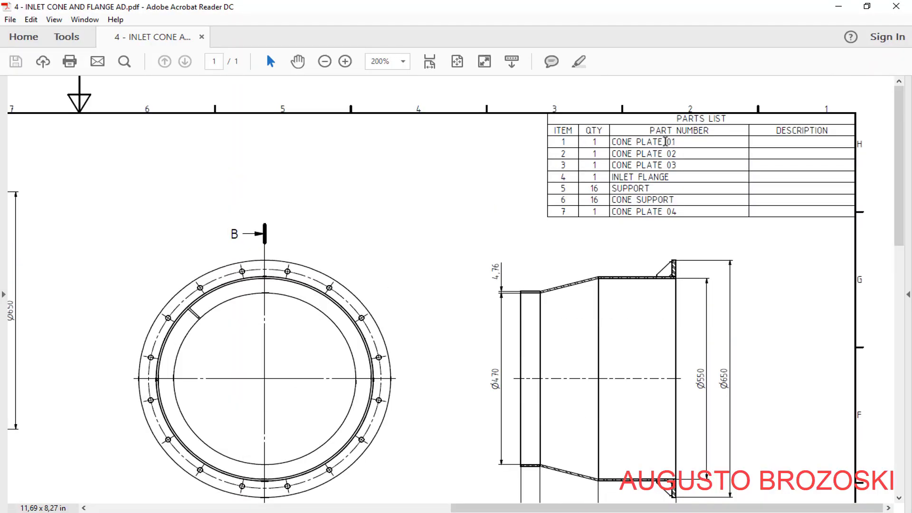
left_click(838, 10)
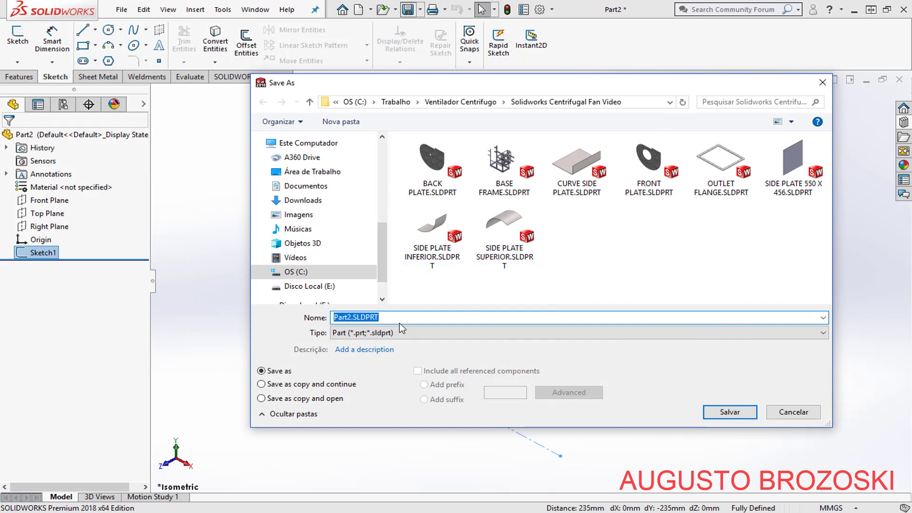
type("CONE PLATE 01")
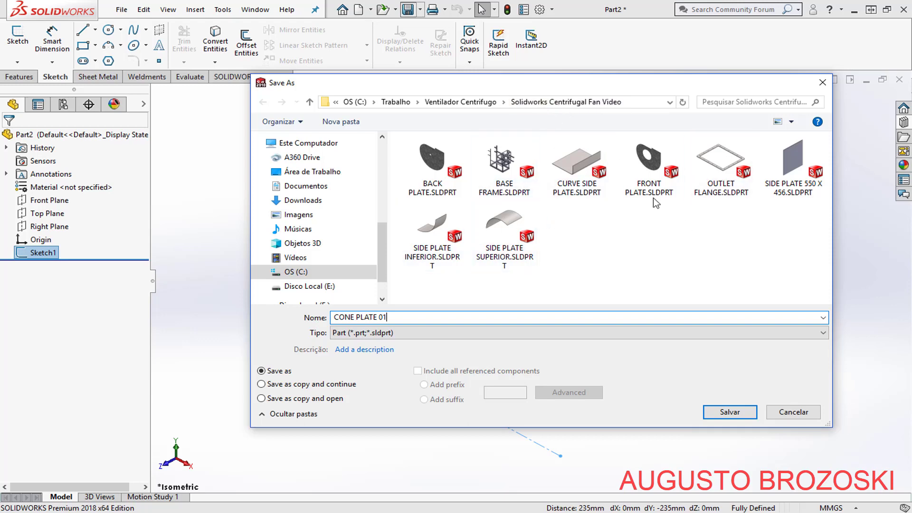
left_click(722, 412)
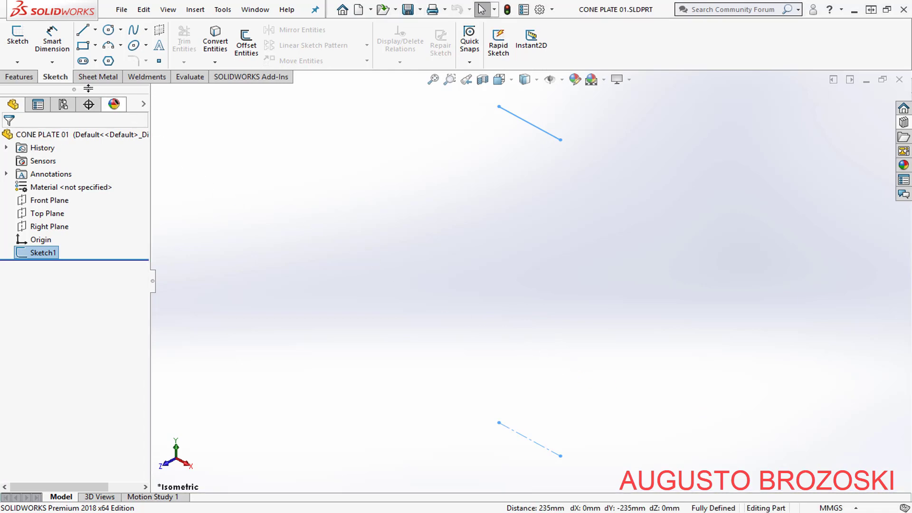
Set up a Revolved Boss/Base of the open profile as a thin feature, without closing the sketch, with a 359-degree angle
left_click(33, 78)
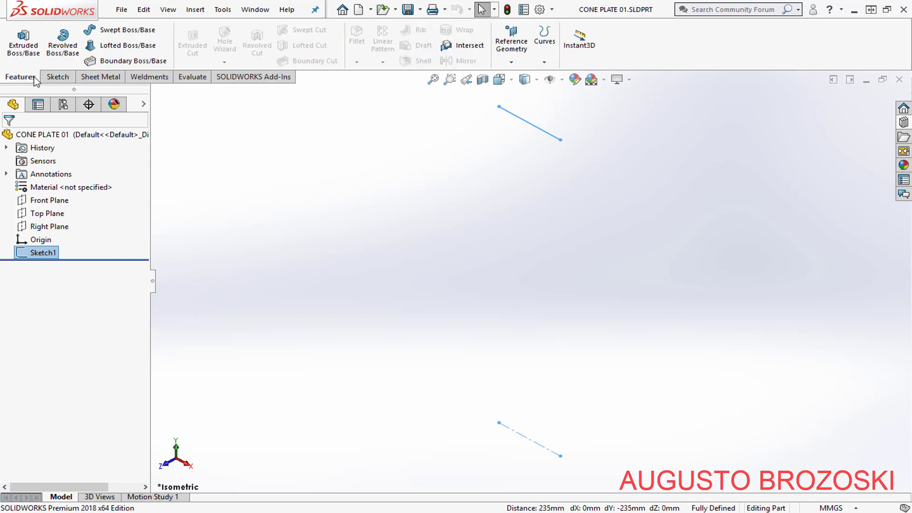
left_click(64, 55)
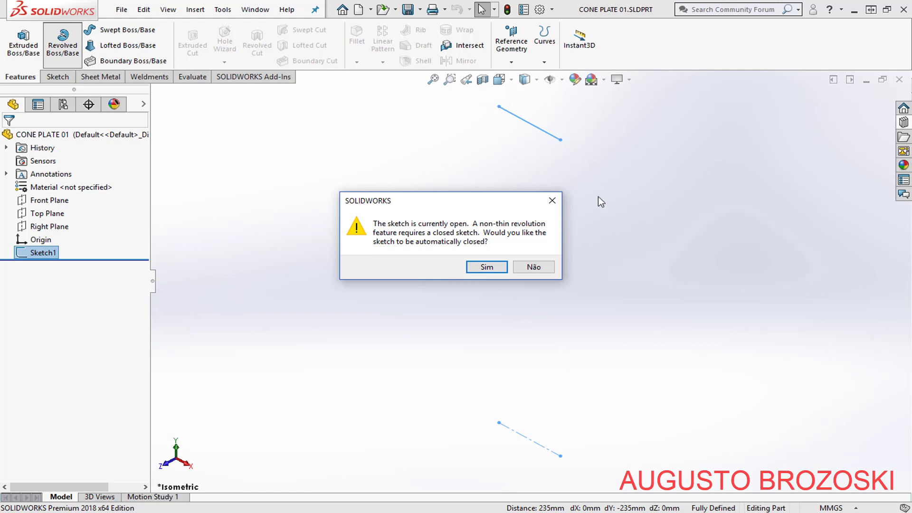
left_click(534, 267)
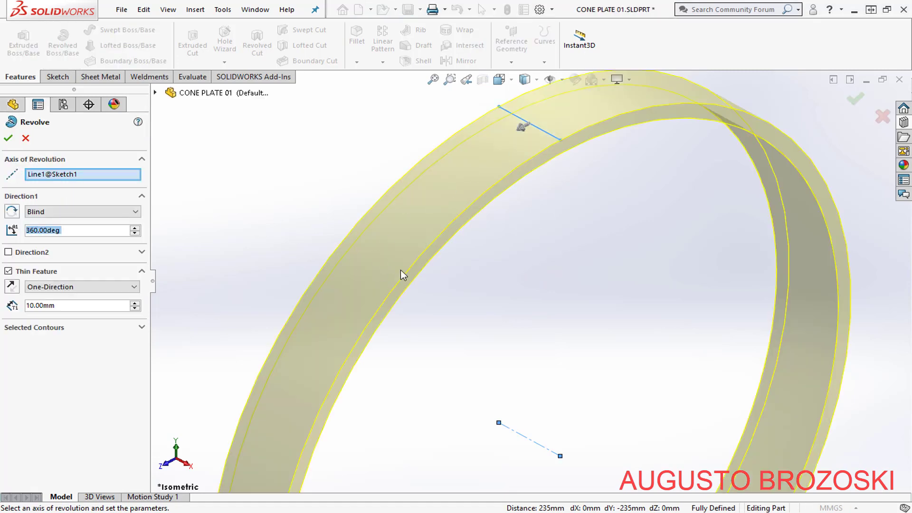
scroll(512, 247, "up", 5)
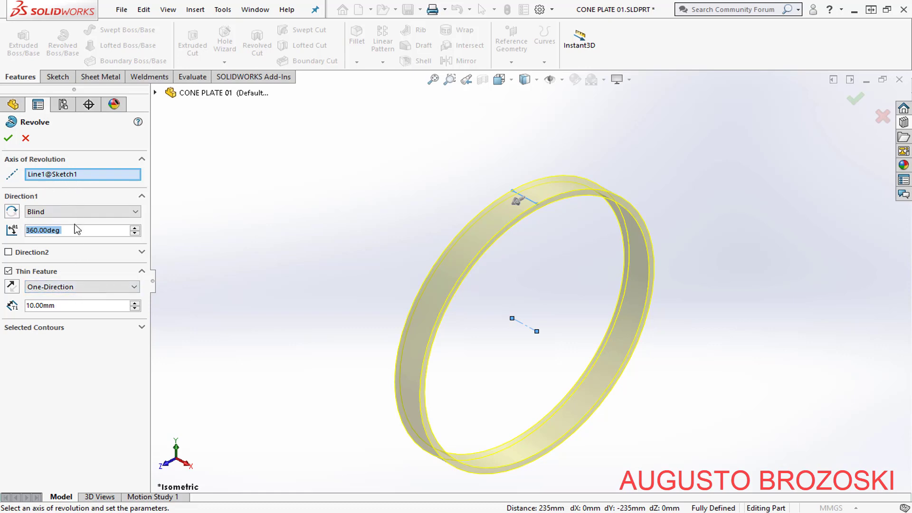
left_click(42, 231)
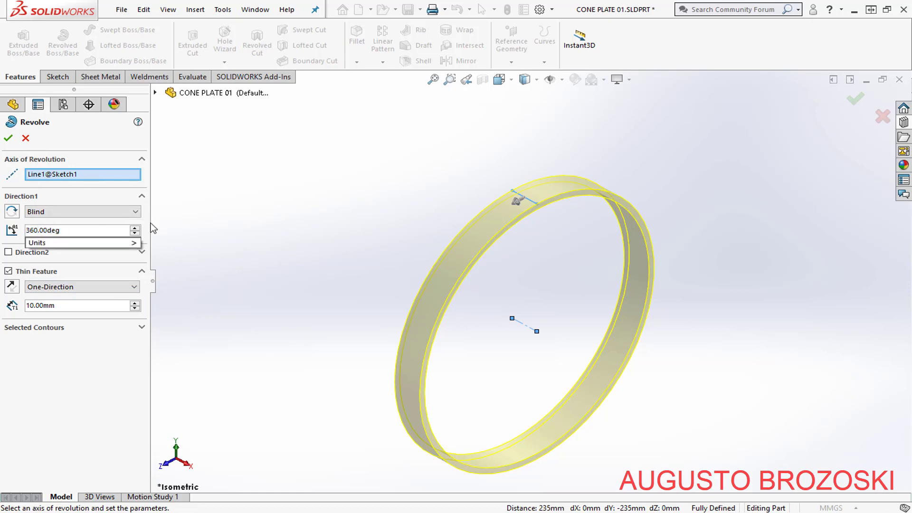
key("BackSpace")
key("BackSpace")
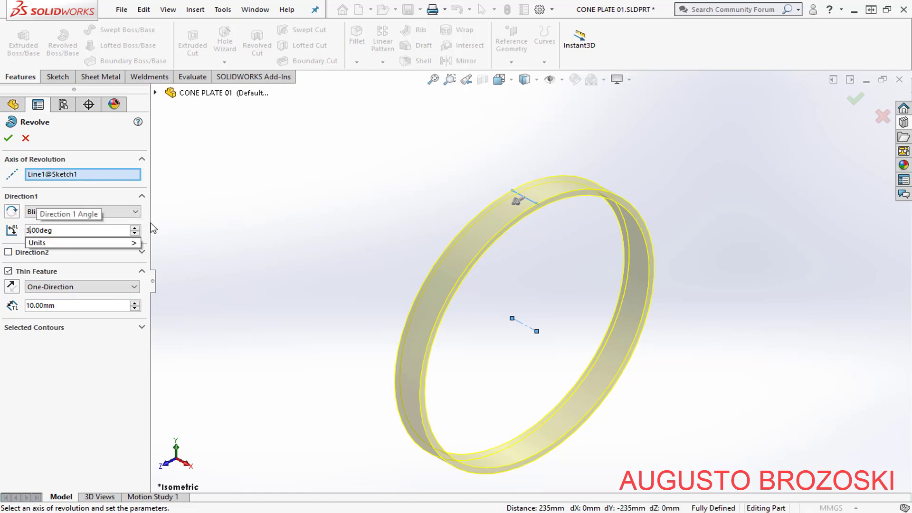
type("59")
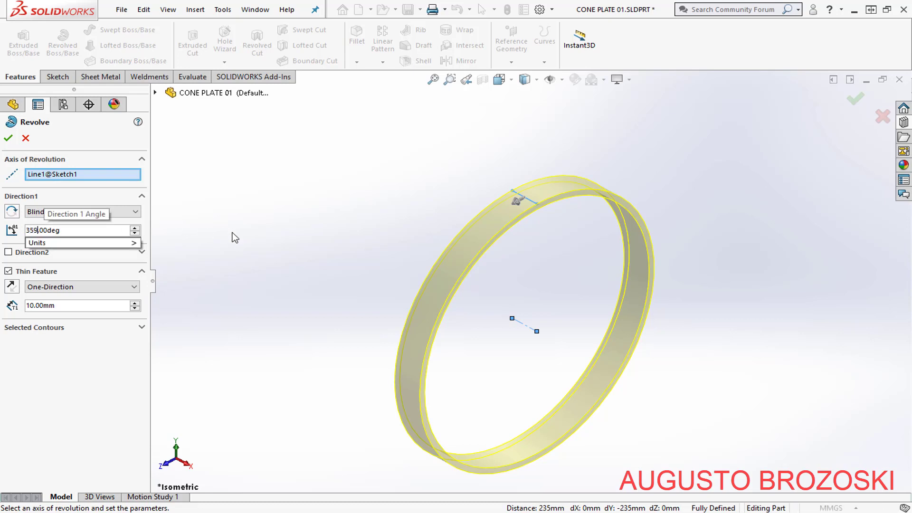
key("Return")
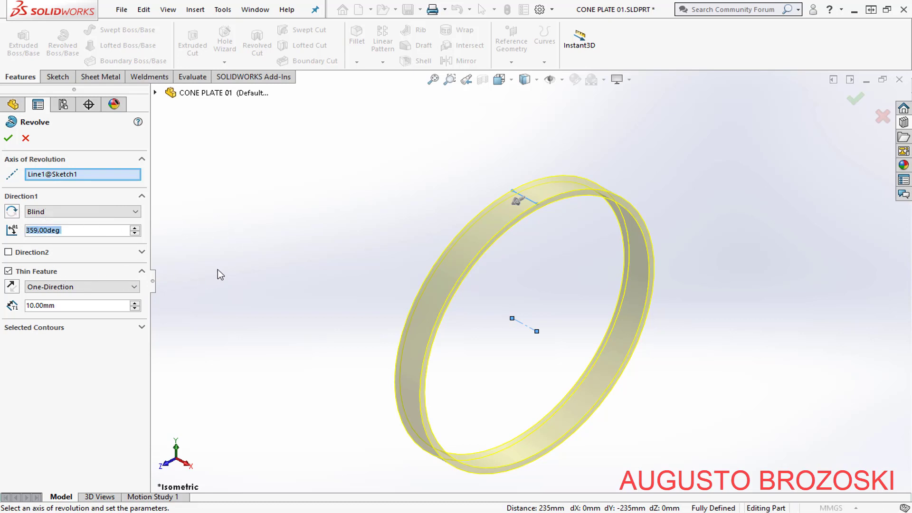
scroll(549, 209, "down", 6)
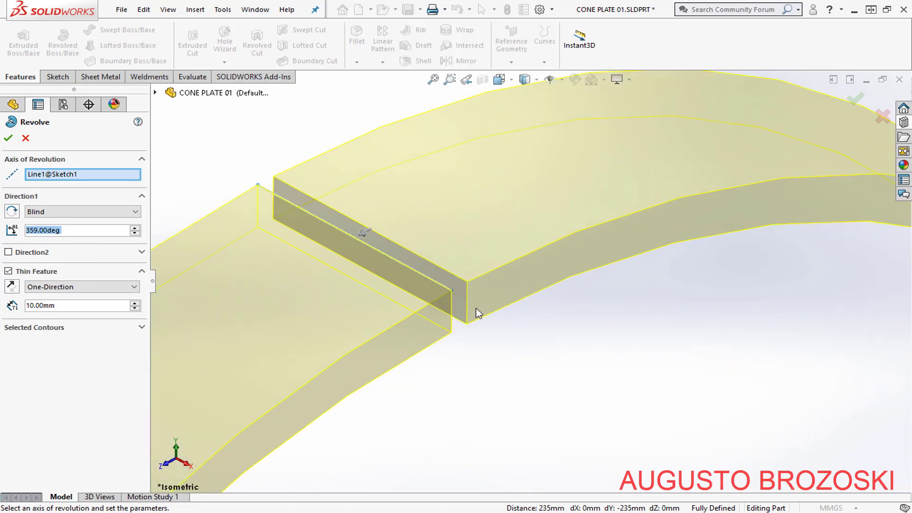
scroll(490, 249, "up", 8)
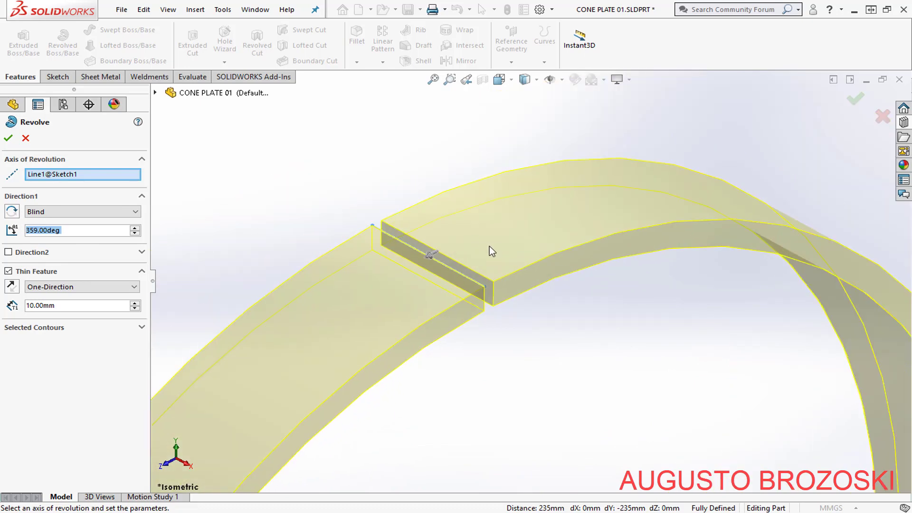
scroll(539, 386, "down", 3)
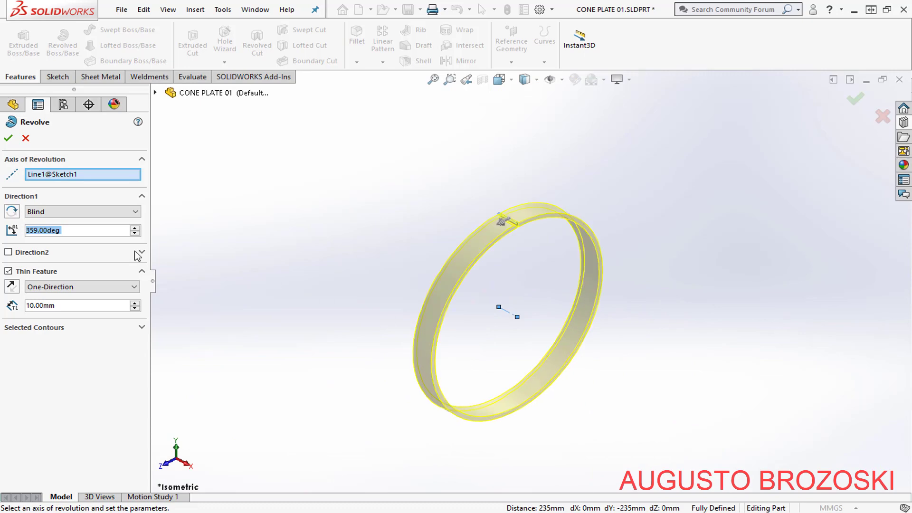
Try Mid Plane as the revolve's direction type and set it back to Blind
left_click(126, 212)
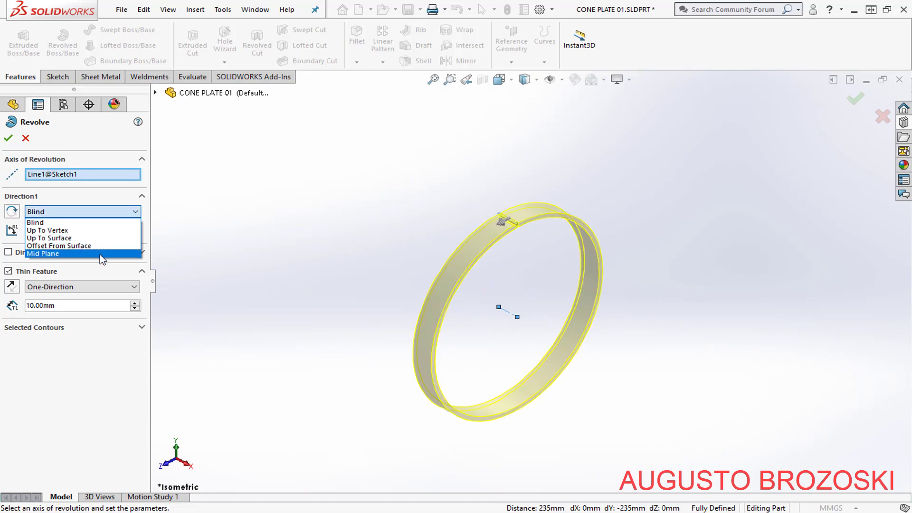
left_click(100, 254)
scroll(533, 414, "down", 2)
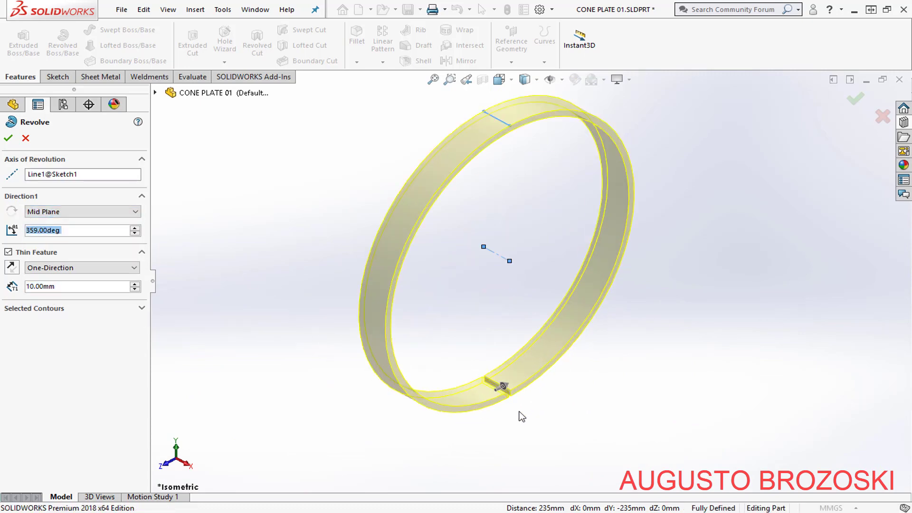
scroll(527, 399, "down", 2)
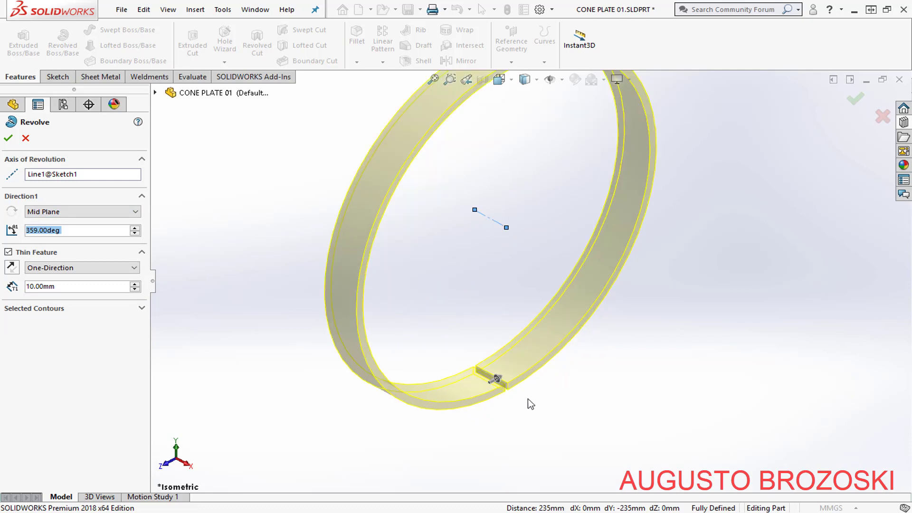
scroll(517, 399, "up", 4)
left_click(119, 217)
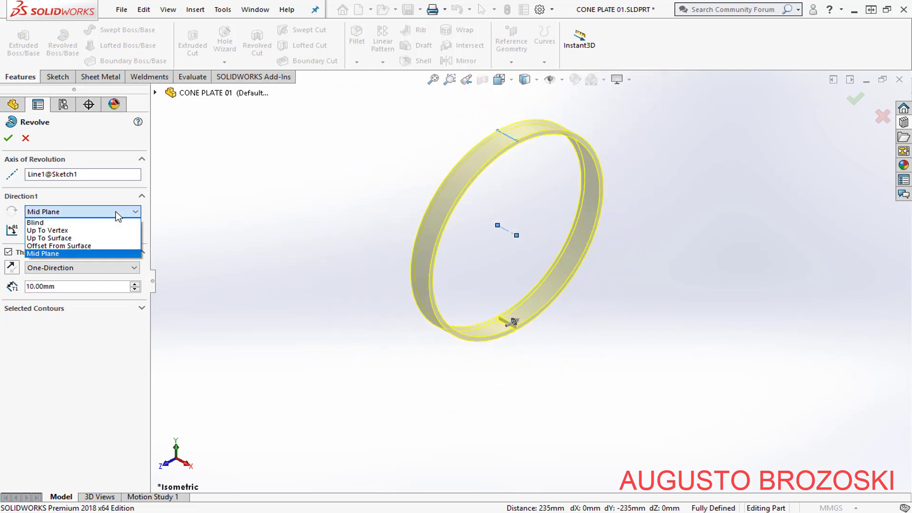
left_click(106, 222)
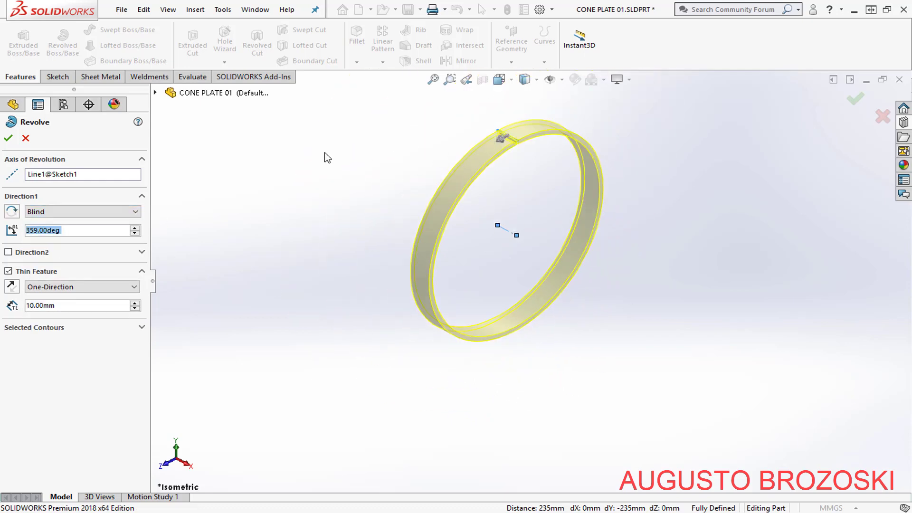
Accept the Blind one-direction thin revolve with a 10 mm wall thickness and save the part
scroll(525, 111, "down", 3)
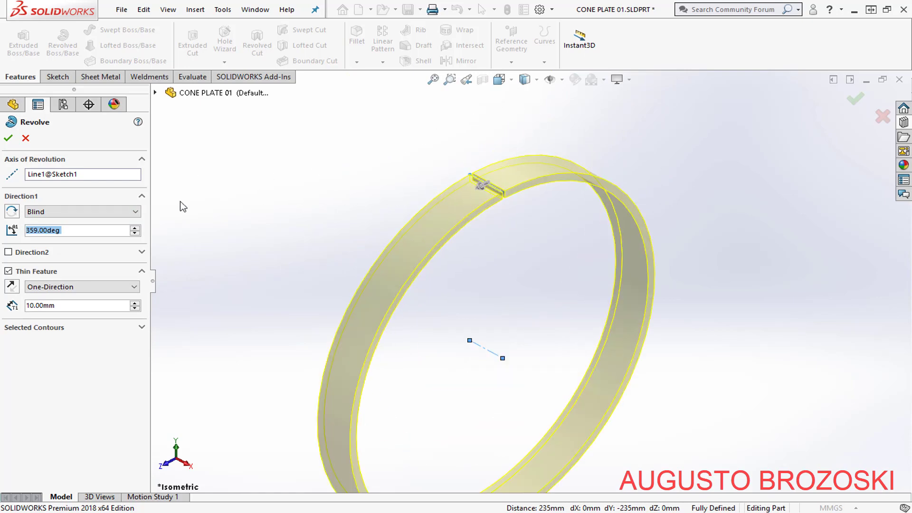
left_click(9, 139)
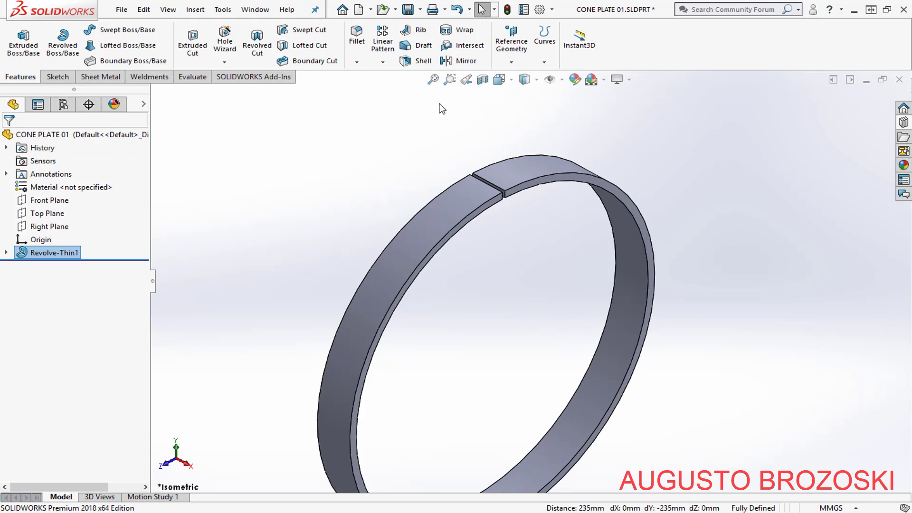
left_click(499, 80)
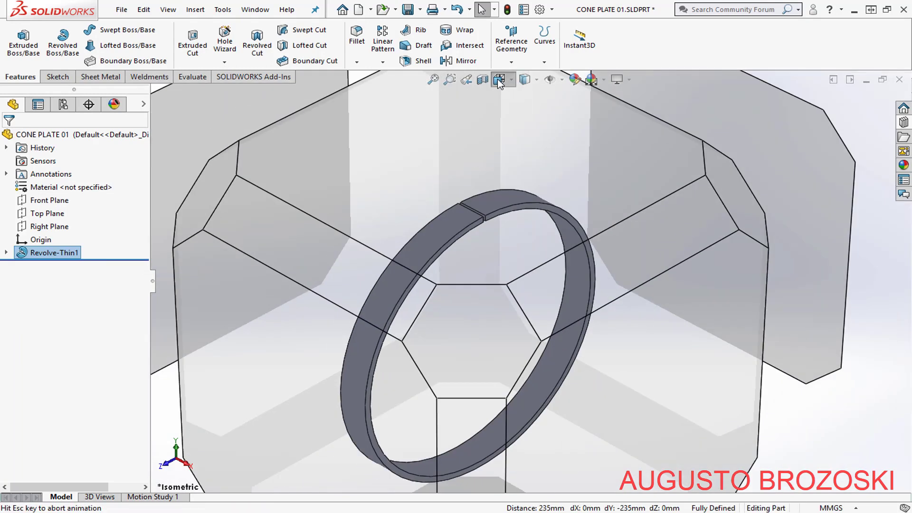
left_click(572, 115)
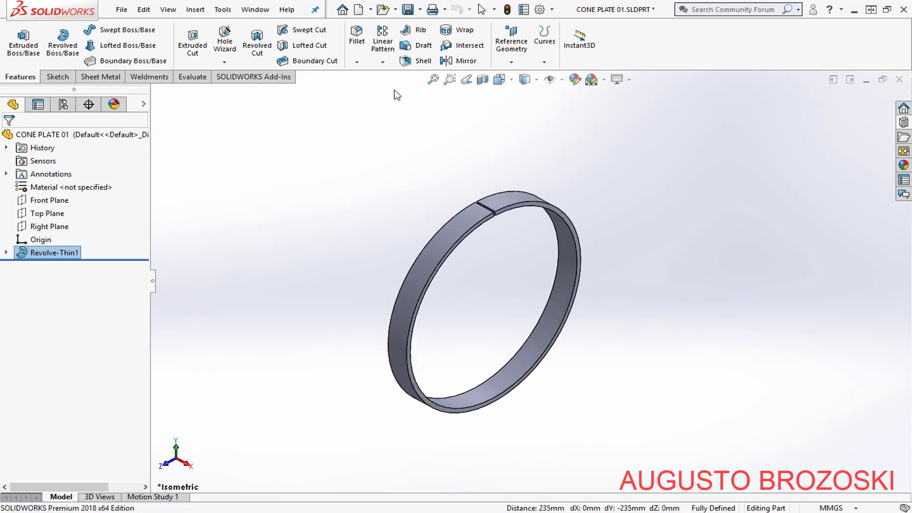
left_click(407, 9)
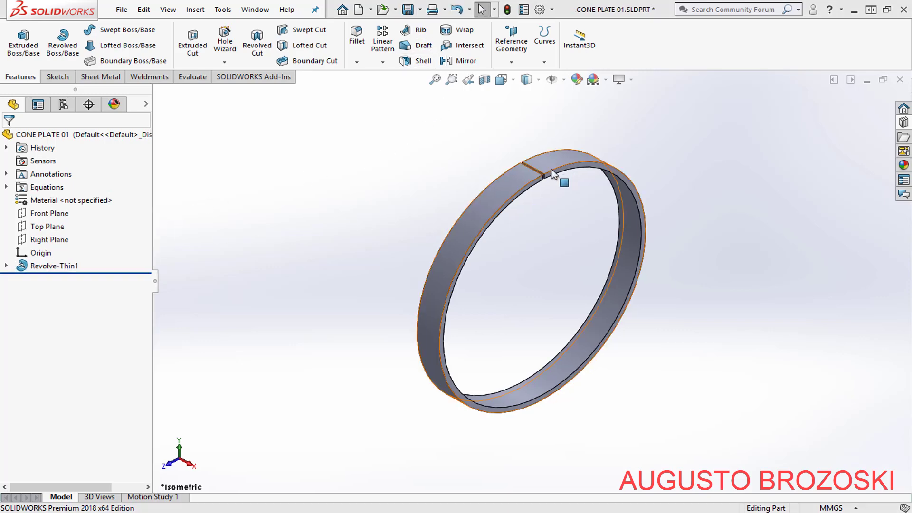
Edit the thin revolve of the ring and set its wall thickness to 4.76 mm
scroll(544, 244, "down", 6)
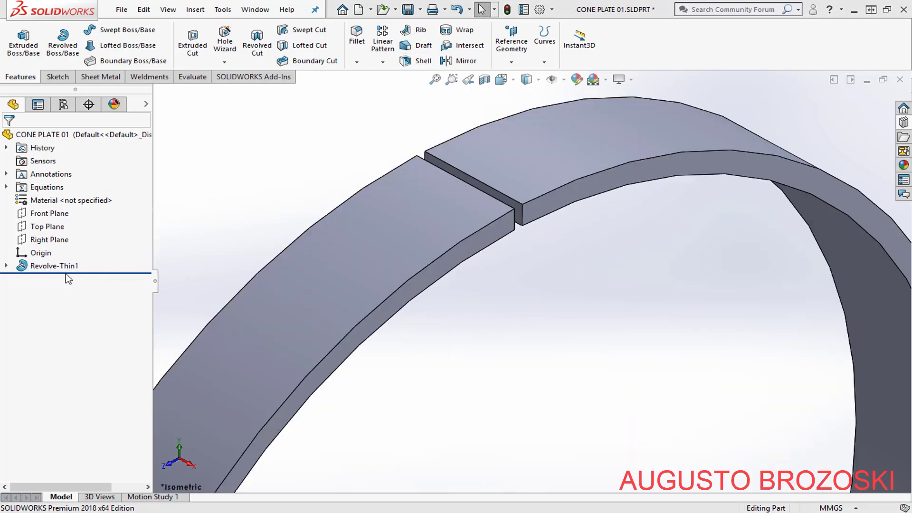
right_click(61, 269)
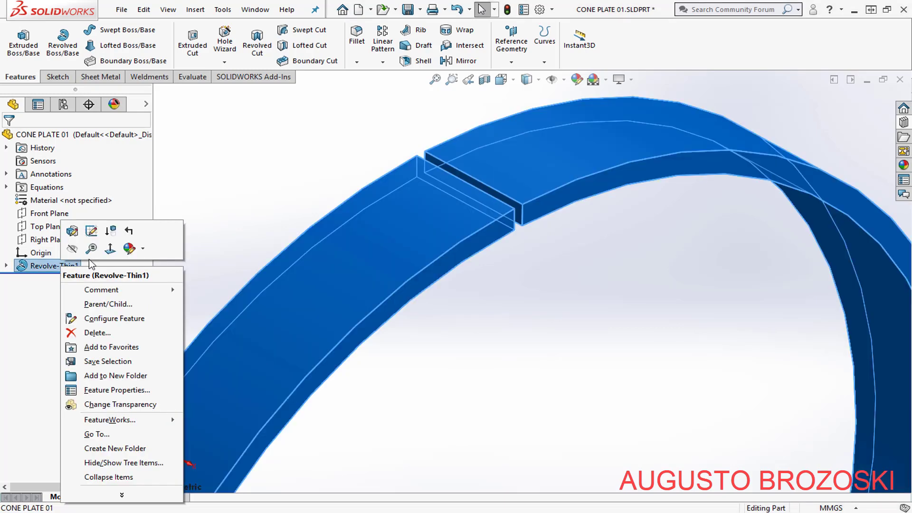
left_click(74, 232)
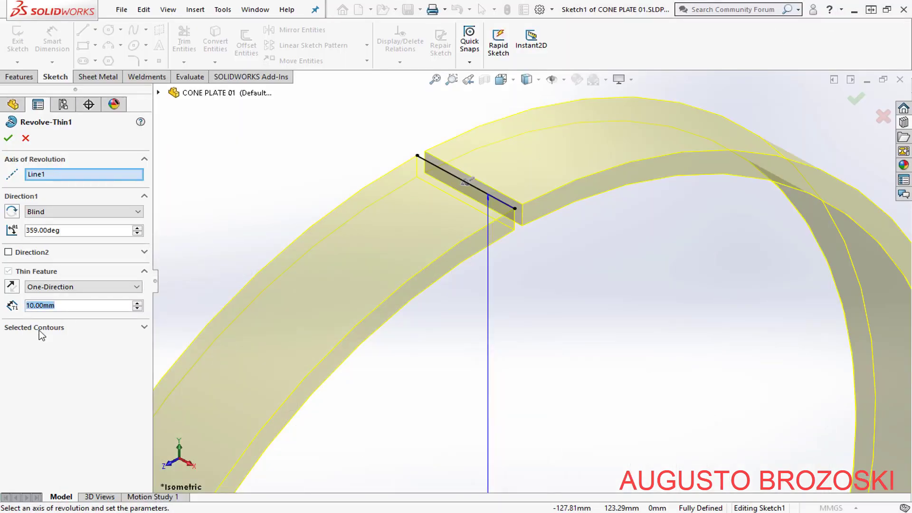
type("4,76")
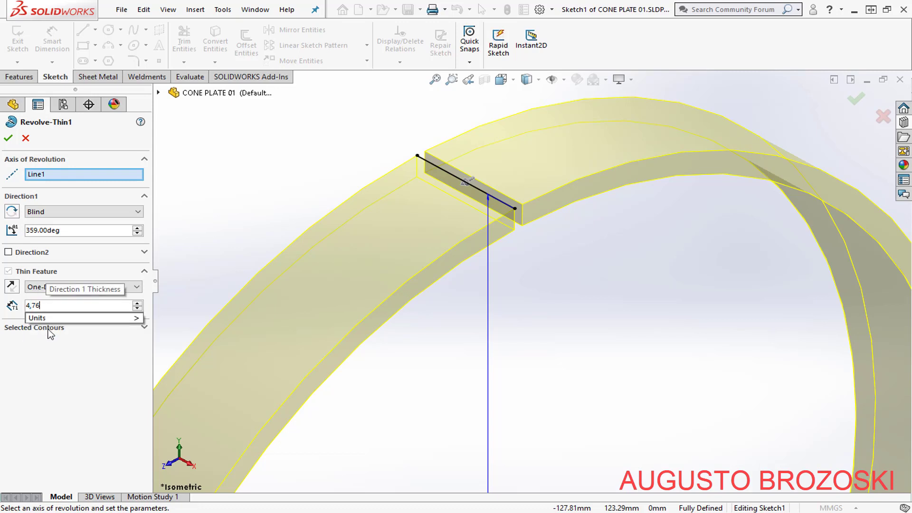
key("Return")
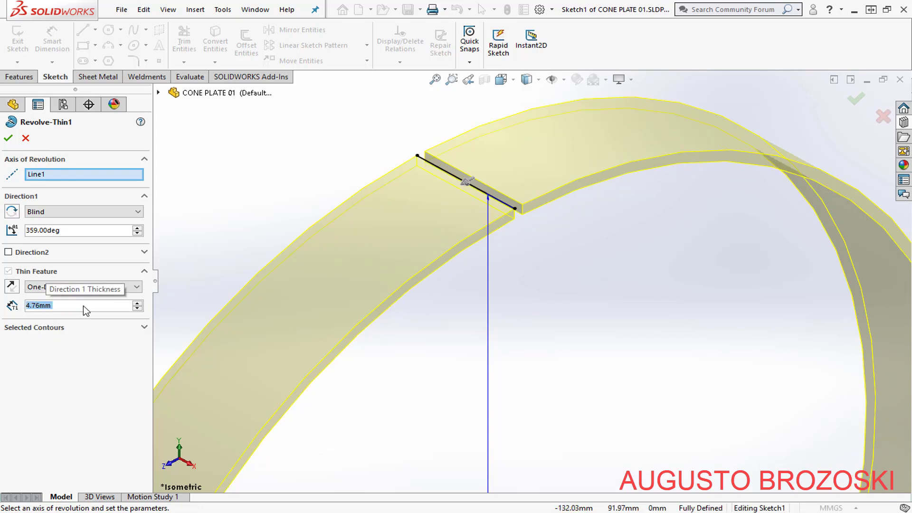
left_click(8, 139)
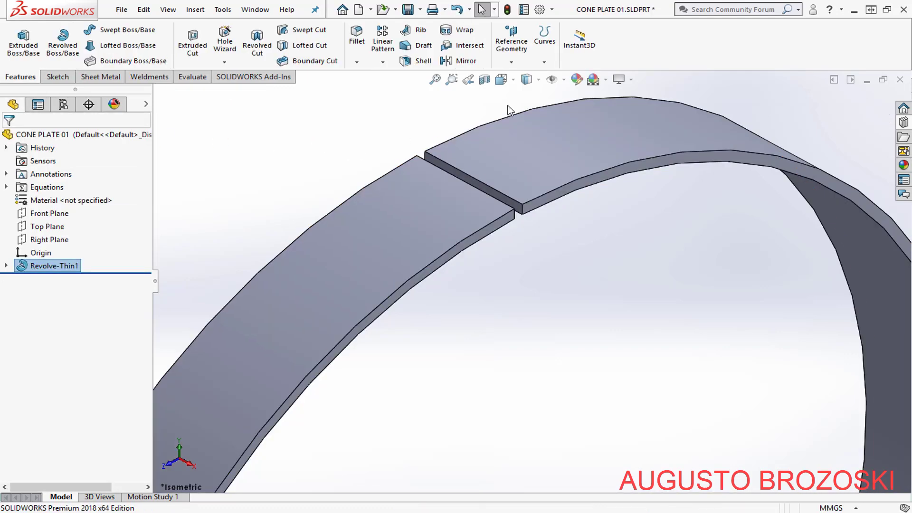
left_click(436, 80)
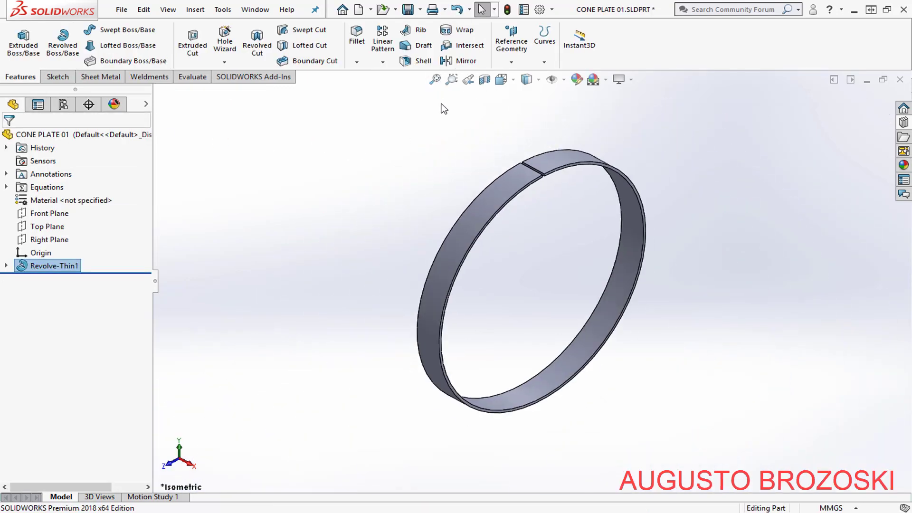
Convert the ring to sheet metal with Insert Bends, using the outer edge at the gap as the fixed edge and a 1 mm bend radius
left_click(101, 77)
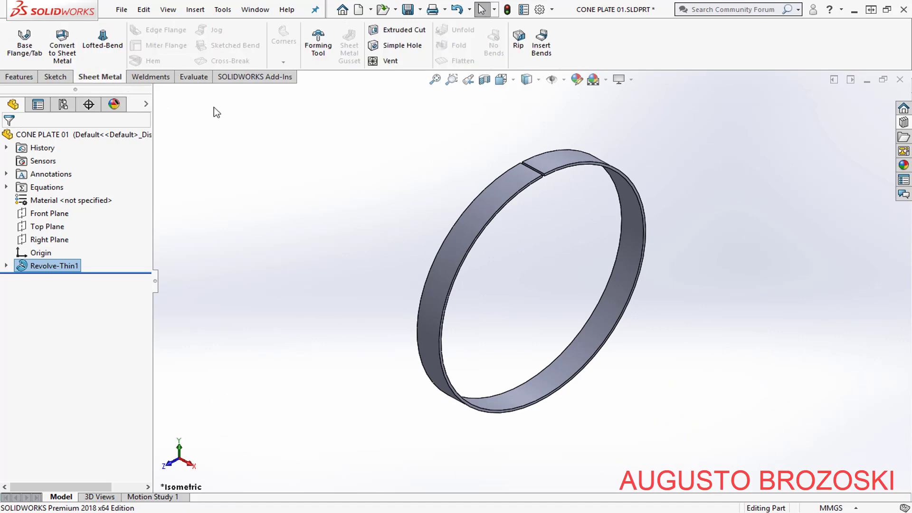
left_click(546, 52)
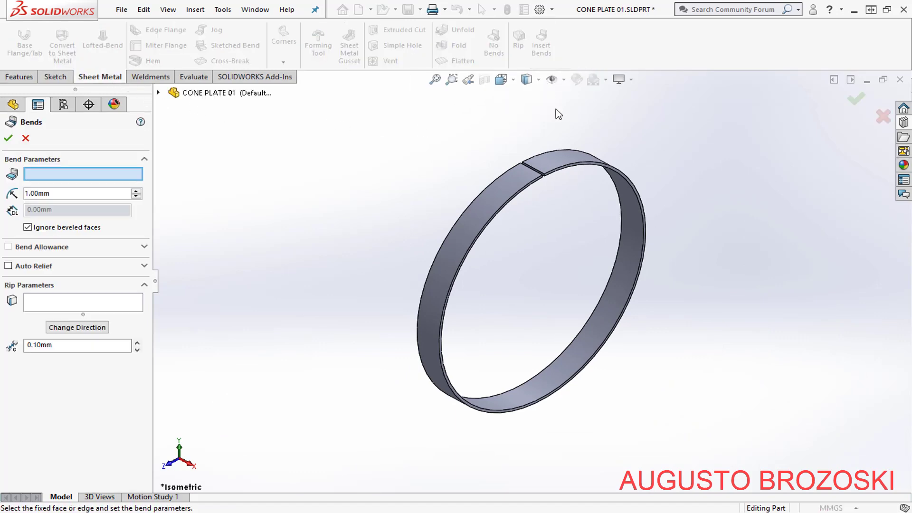
scroll(558, 195, "down", 10)
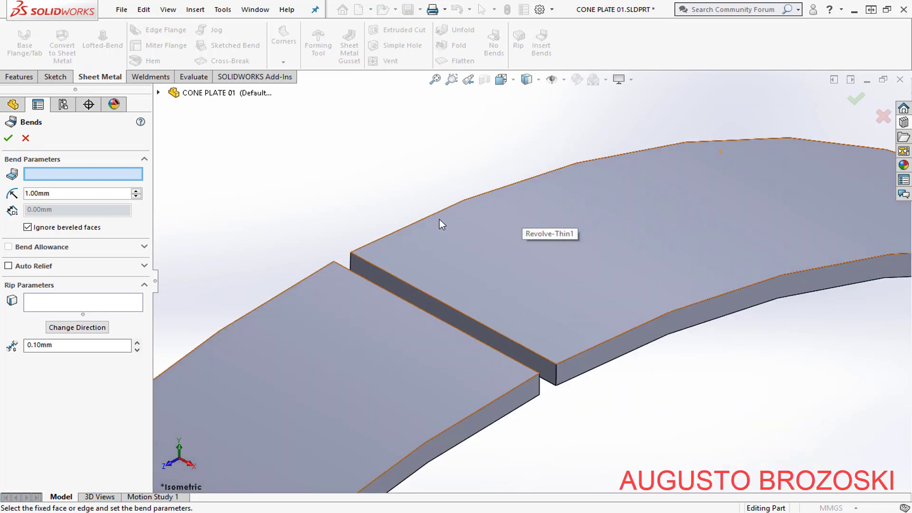
scroll(363, 242, "down", 2)
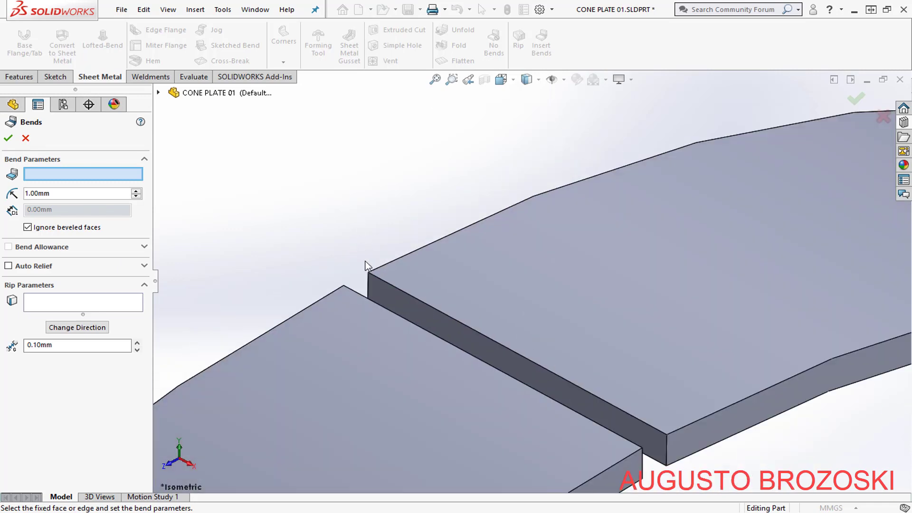
left_click(412, 298)
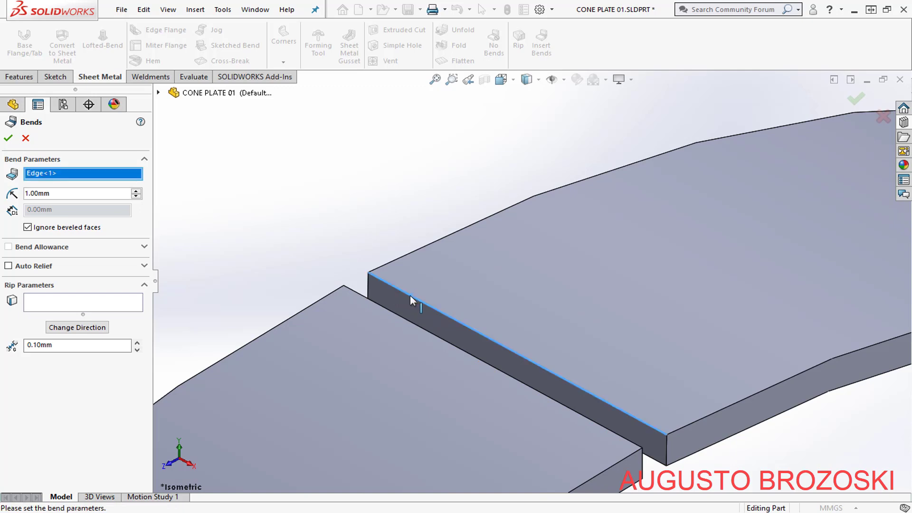
left_click(11, 141)
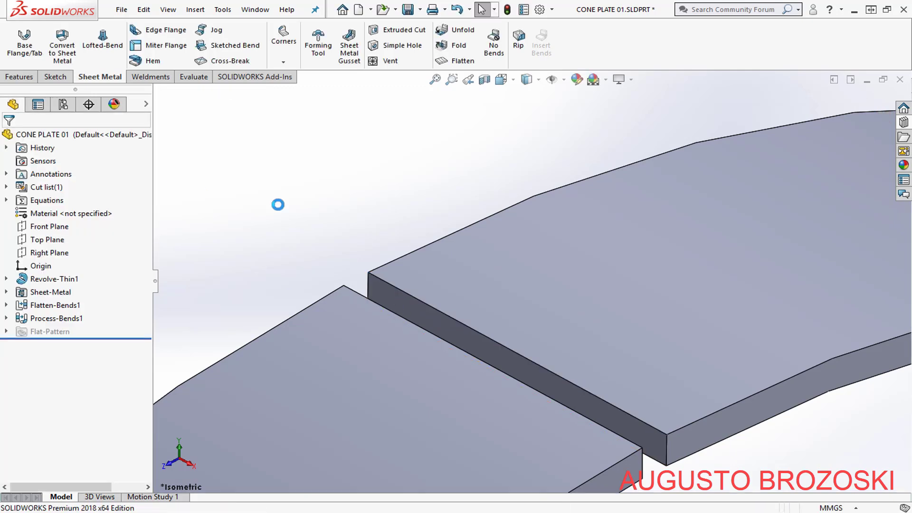
Flatten the ring to inspect its flat pattern, return it to the folded state, and save the part
left_click(501, 79)
left_click(573, 114)
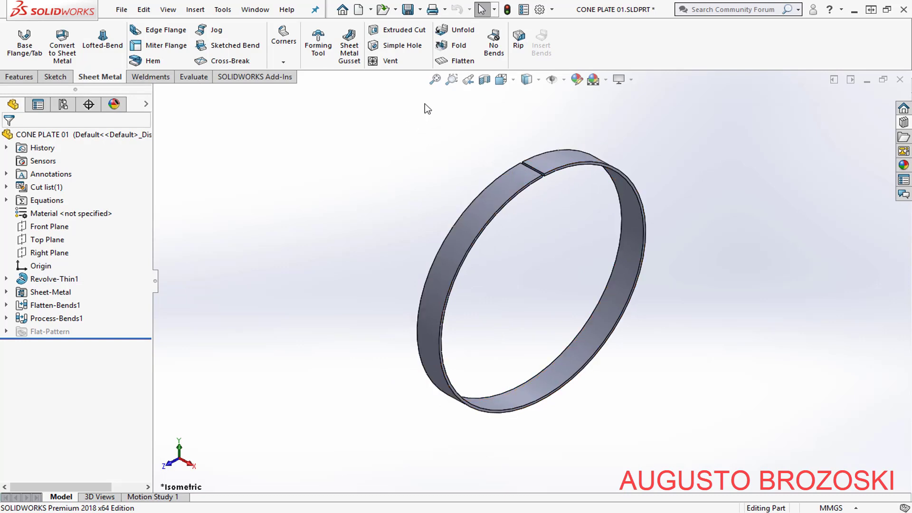
left_click(463, 61)
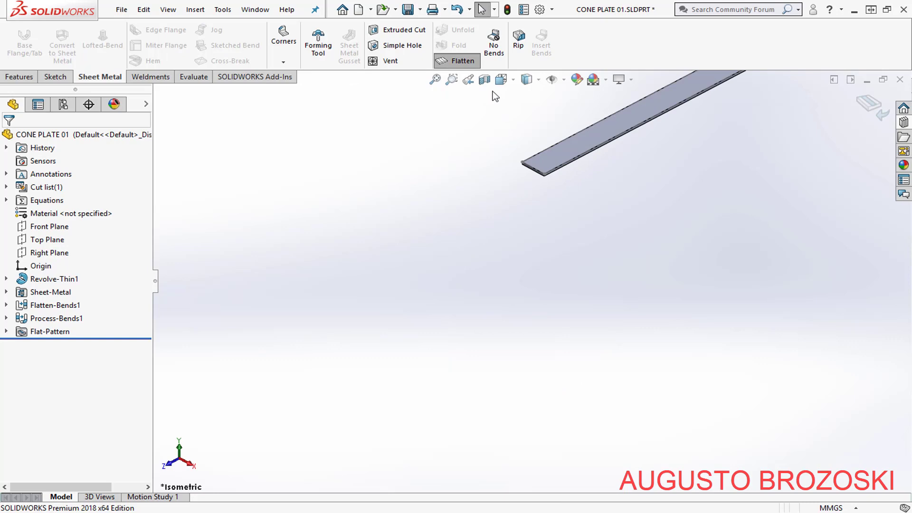
left_click(435, 79)
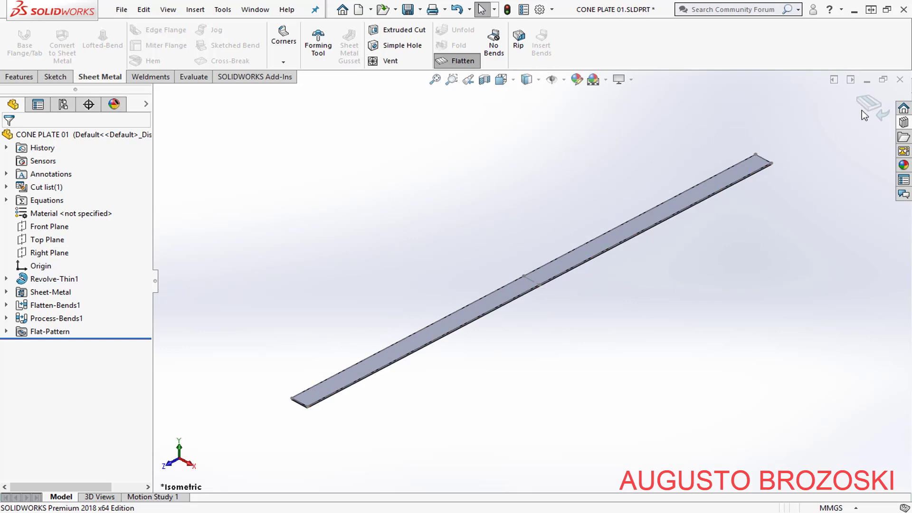
left_click(881, 113)
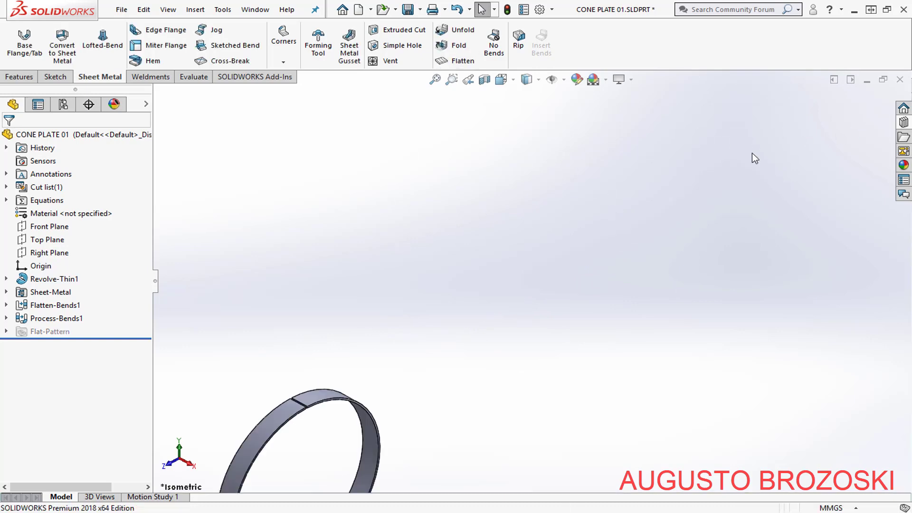
left_click(452, 79)
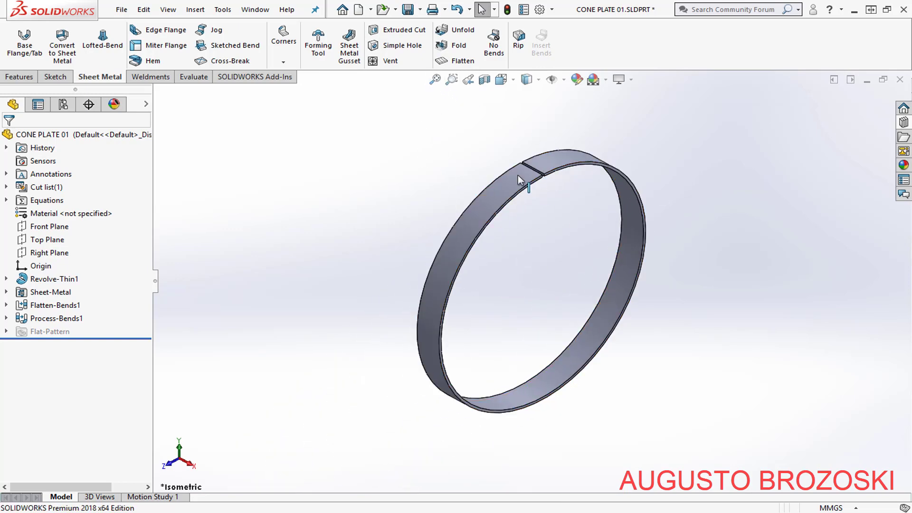
left_click(408, 9)
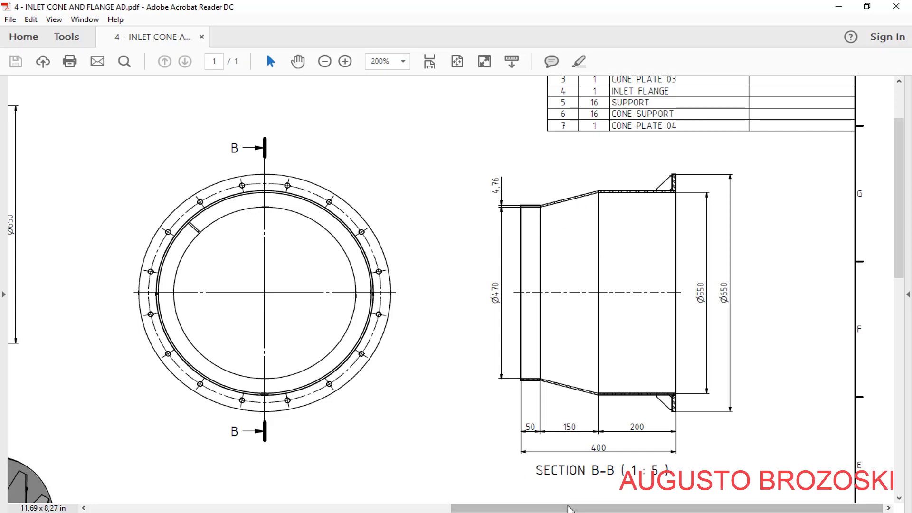
Check item 2 and its part number in the inlet cone PDF's section view and parts list, and return to SOLIDWORKS
left_click_drag(570, 508, 388, 509)
scroll(278, 328, "up", 3)
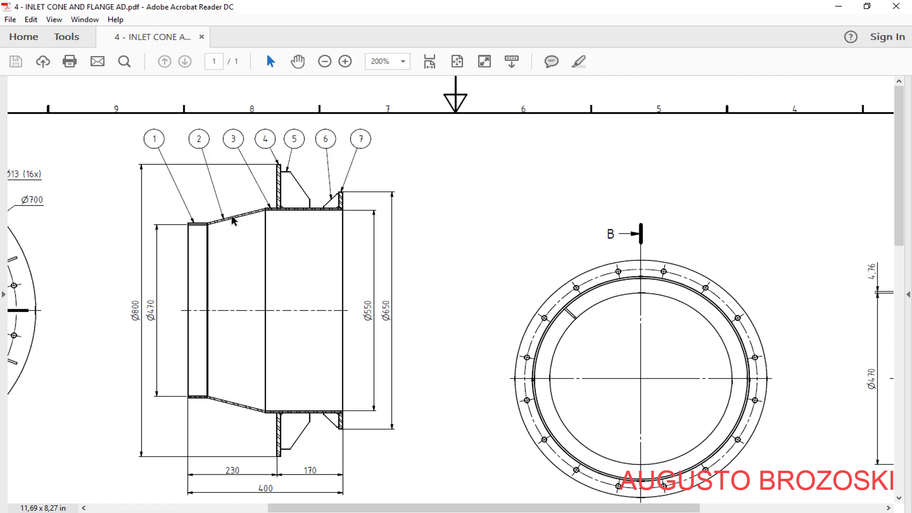
left_click_drag(425, 507, 608, 508)
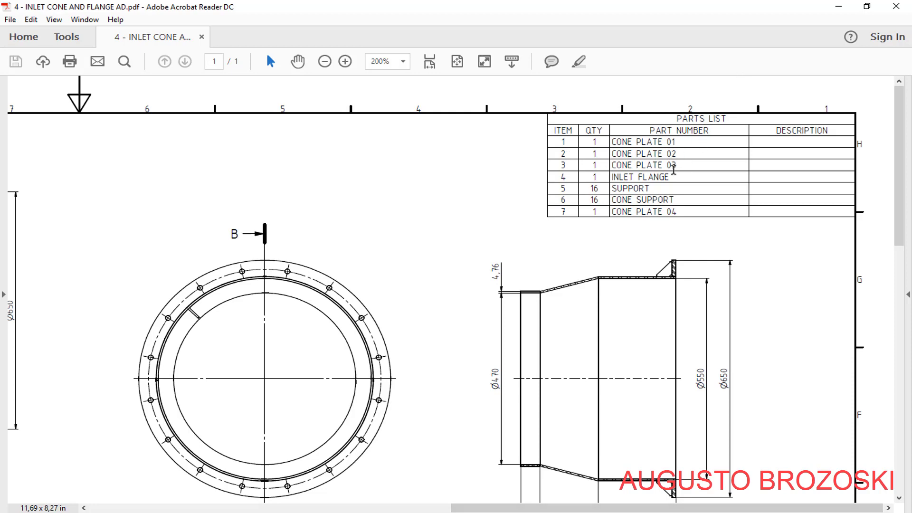
scroll(585, 230, "down", 3)
left_click(839, 6)
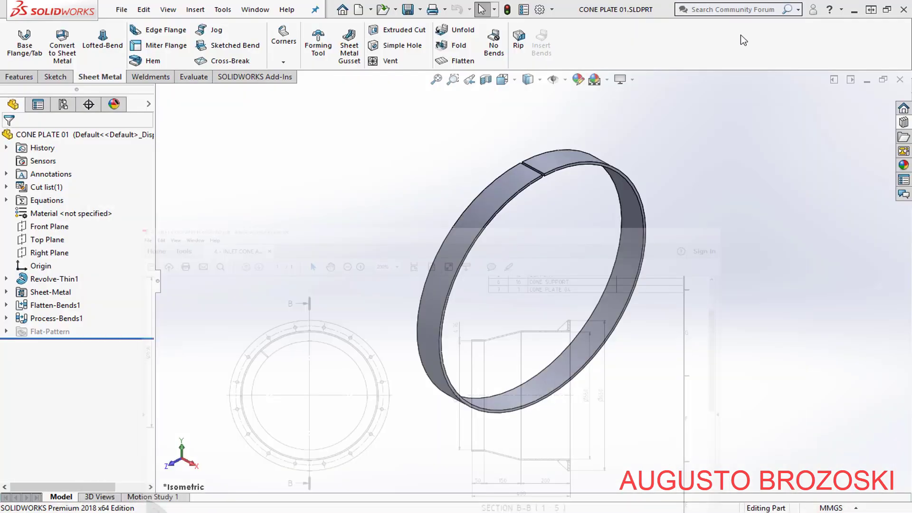
Create a new part document and start a sketch on the Front Plane
left_click(358, 10)
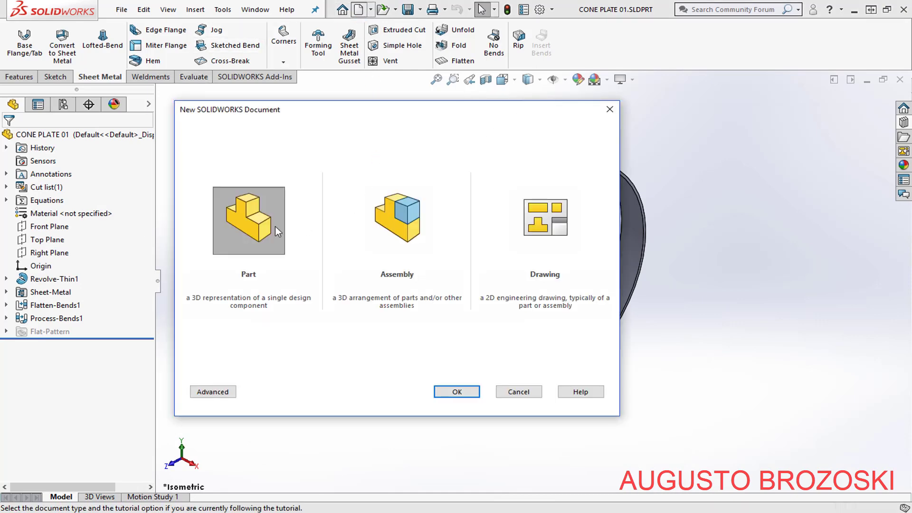
left_click(456, 391)
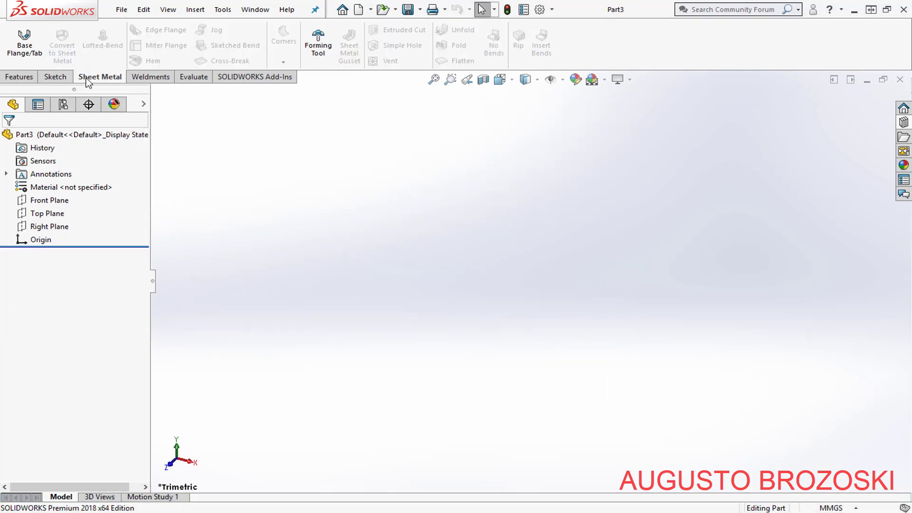
left_click(55, 76)
left_click(18, 37)
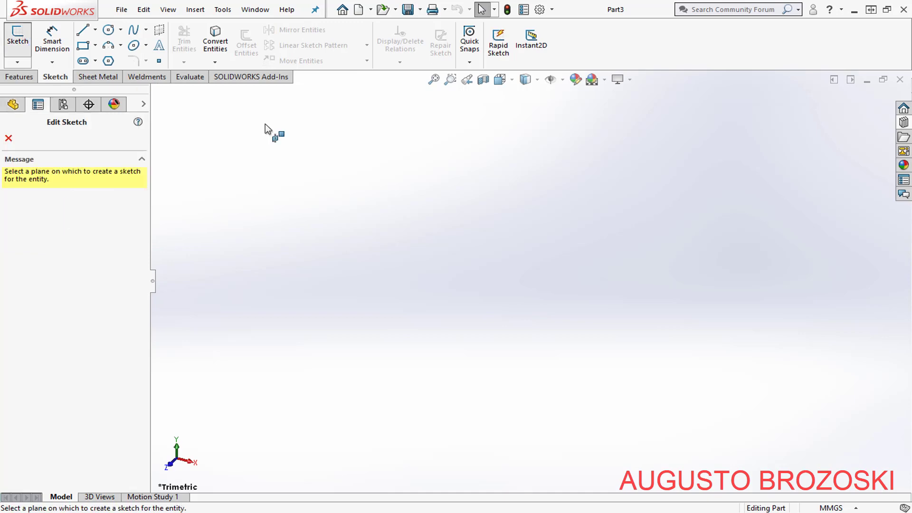
left_click(434, 173)
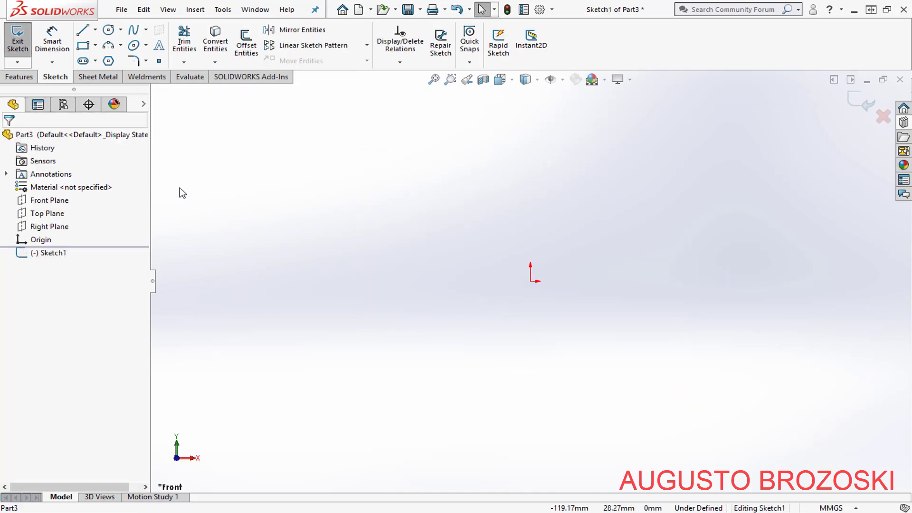
Sketch a horizontal centerline about 63 mm long, starting at the origin
left_click(95, 31)
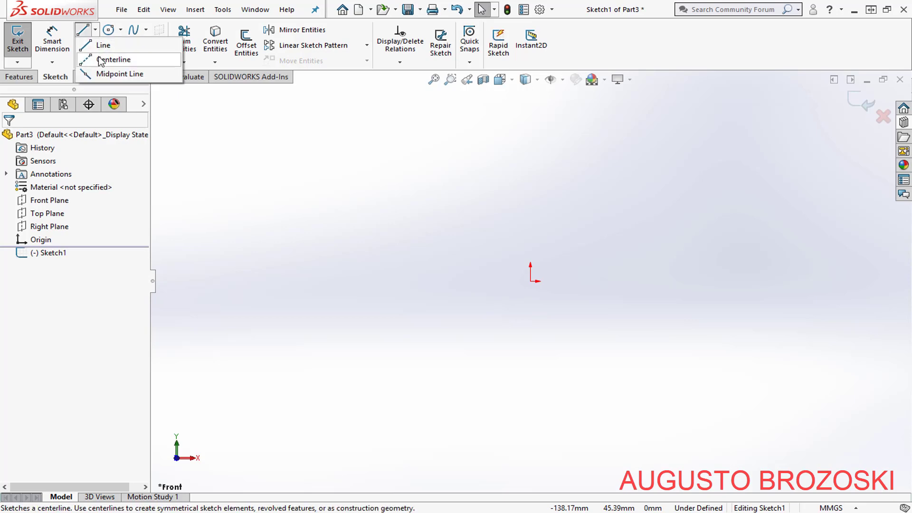
left_click(113, 60)
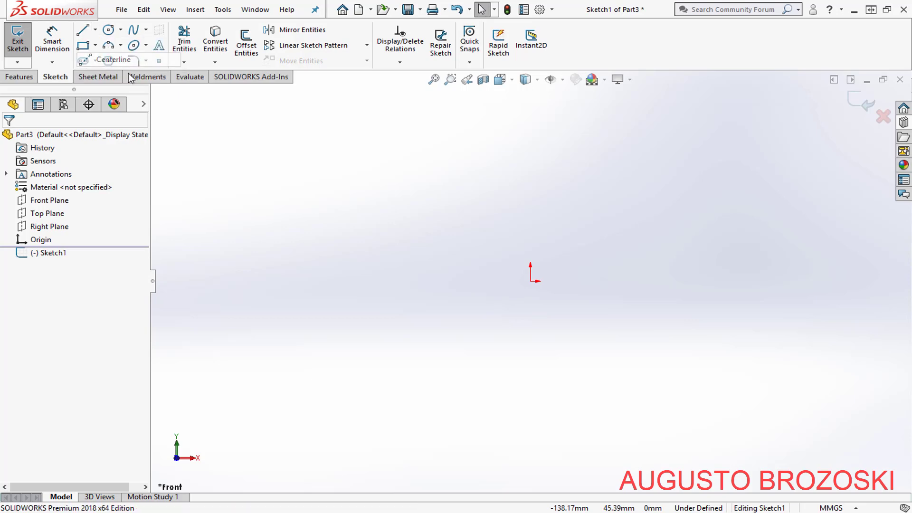
left_click(531, 282)
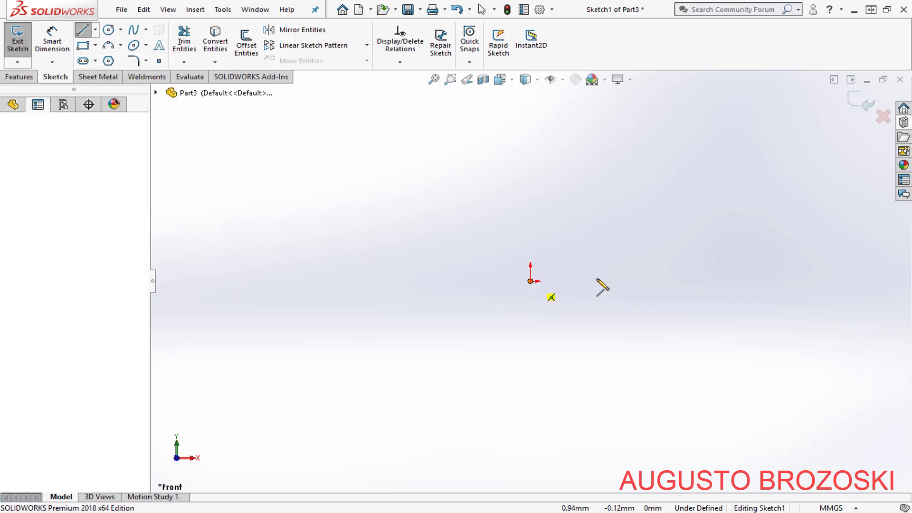
left_click(701, 282)
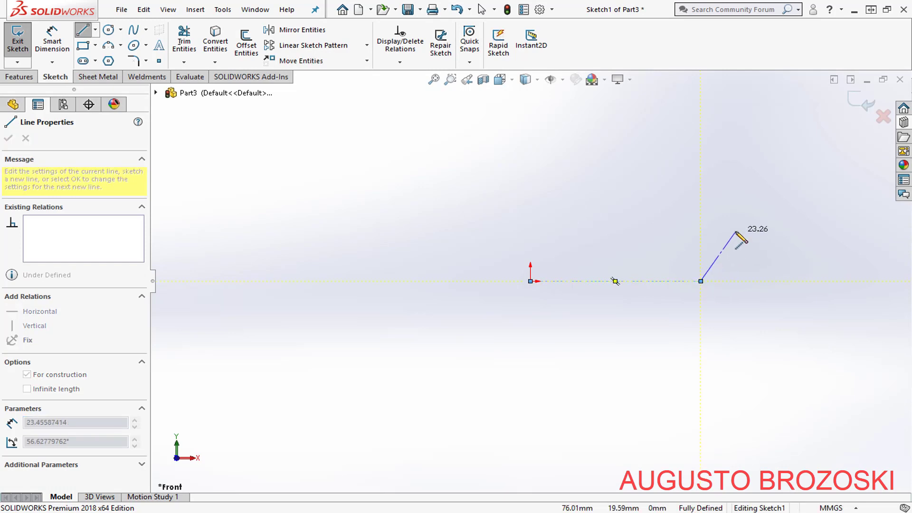
key("Escape")
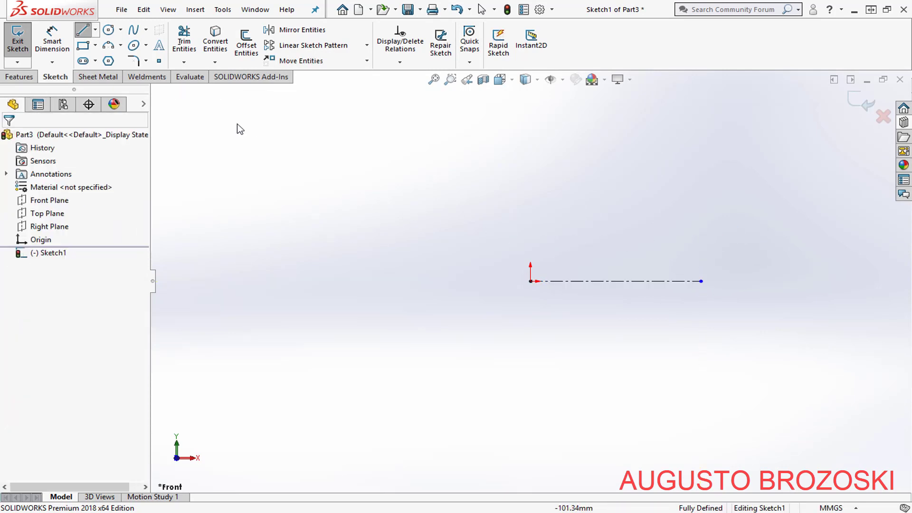
Check the cone section's length in the inlet cone PDF and dimension the horizontal centerline to 150 mm
left_click(58, 34)
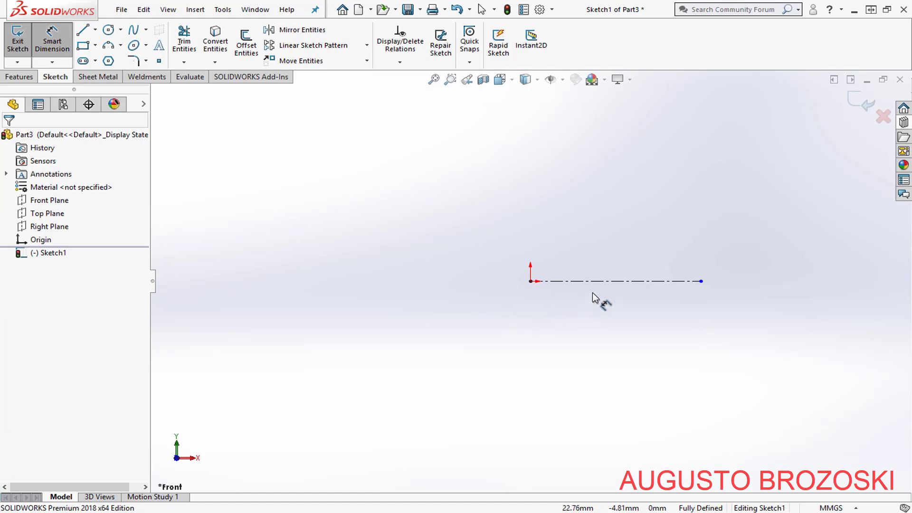
left_click(602, 283)
left_click(600, 314)
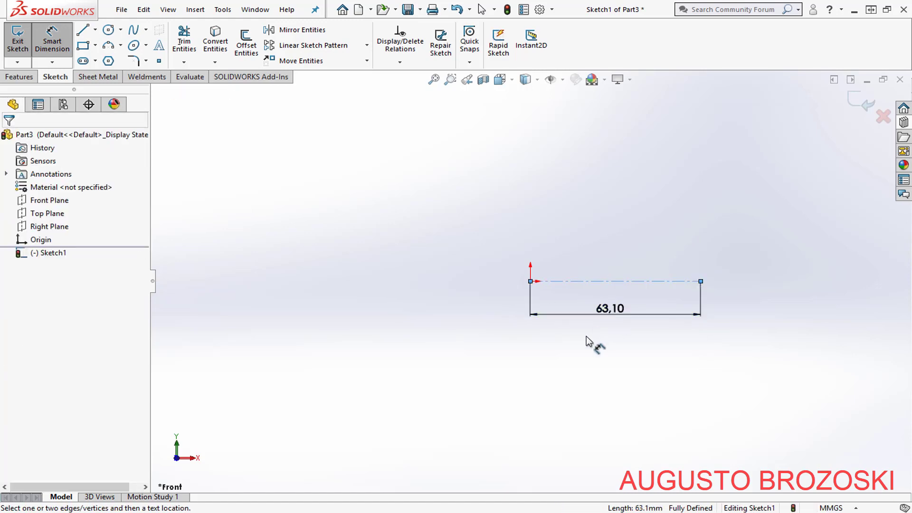
key("alt+Tab")
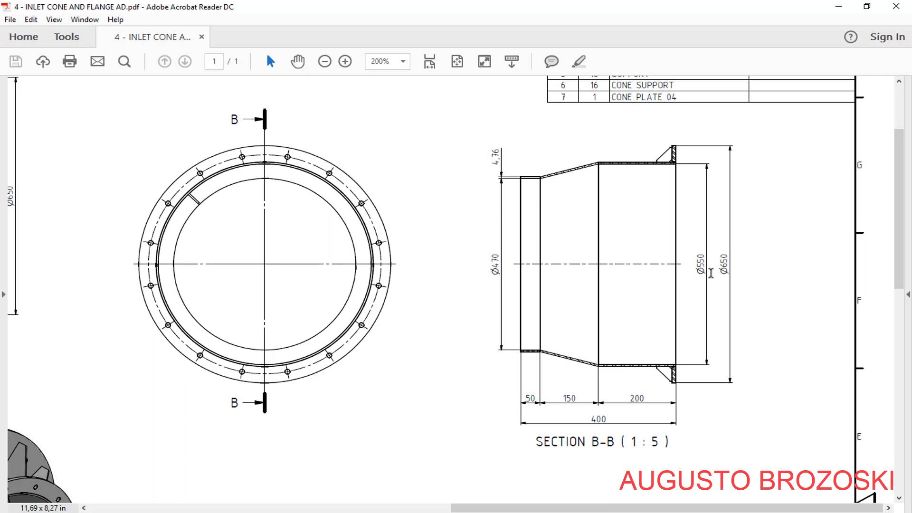
left_click(838, 7)
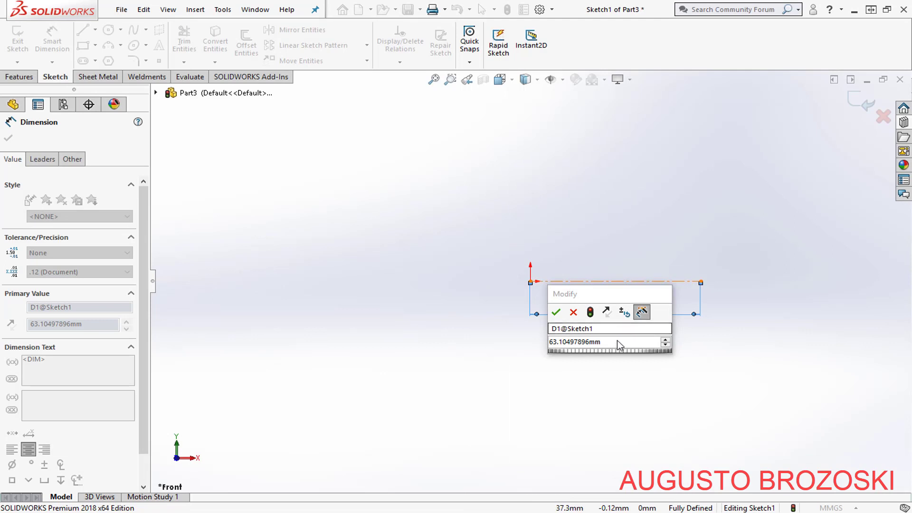
type("15")
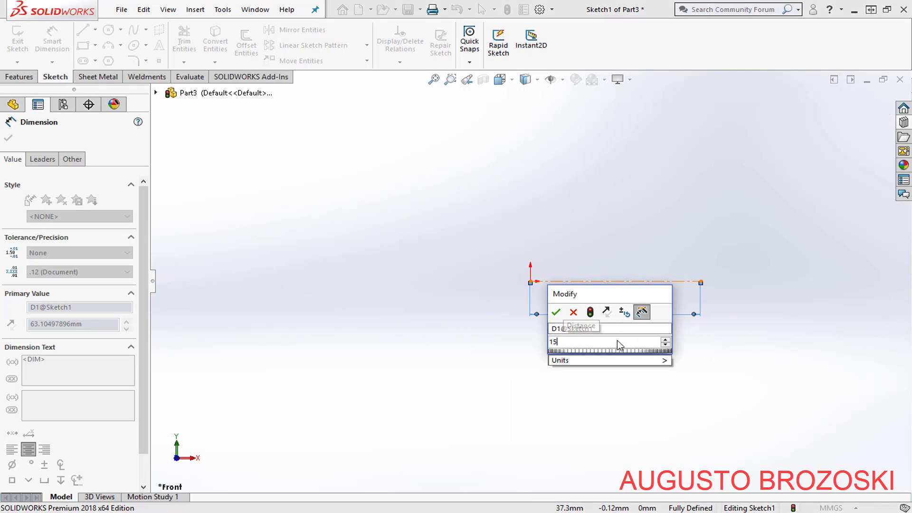
type("0")
key("Return")
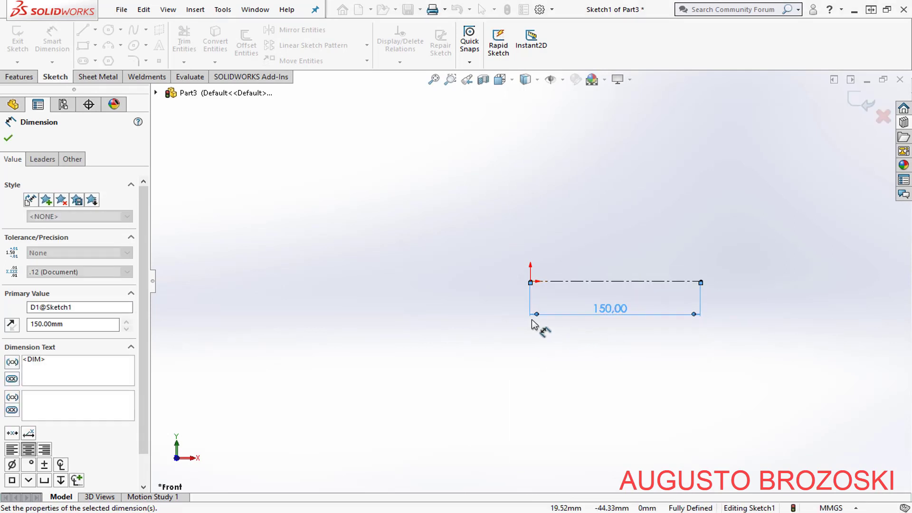
left_click(434, 80)
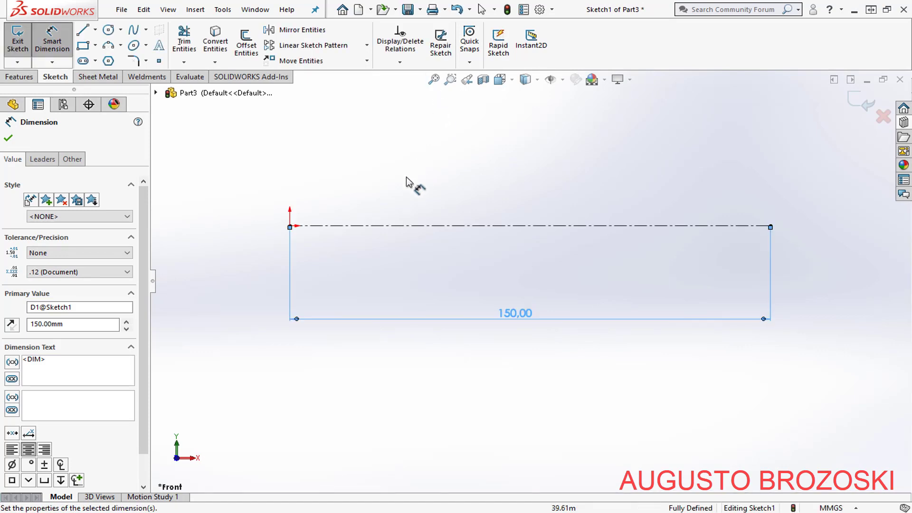
scroll(414, 288, "up", 3)
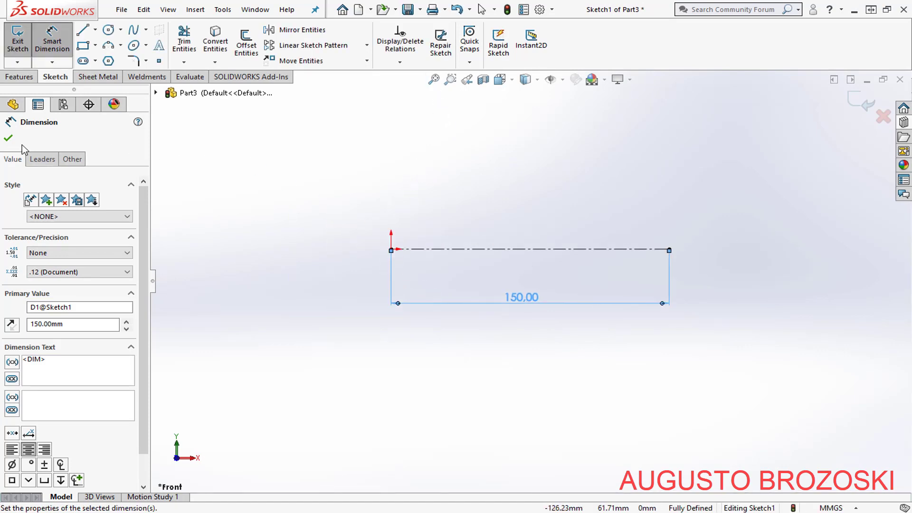
left_click(8, 139)
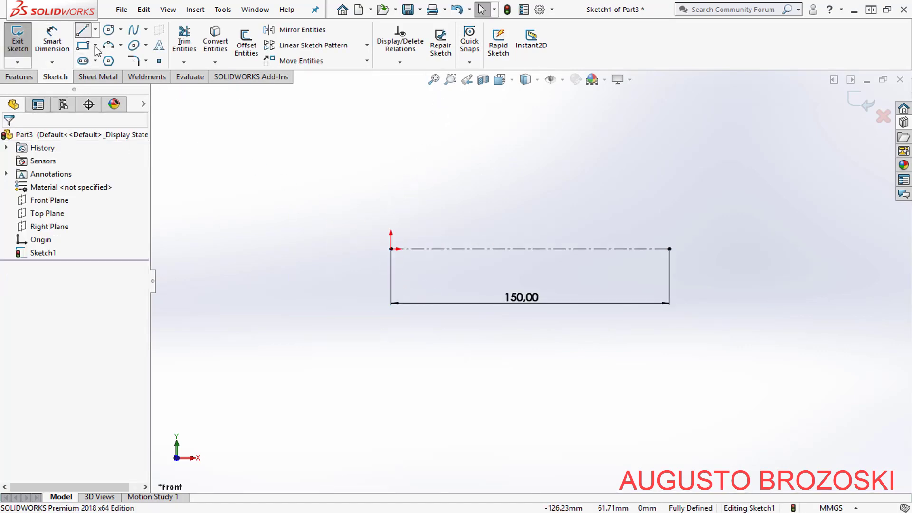
Sketch a rising line about 159 mm long above the centerline, from above the origin to above the centerline's far end
left_click(83, 30)
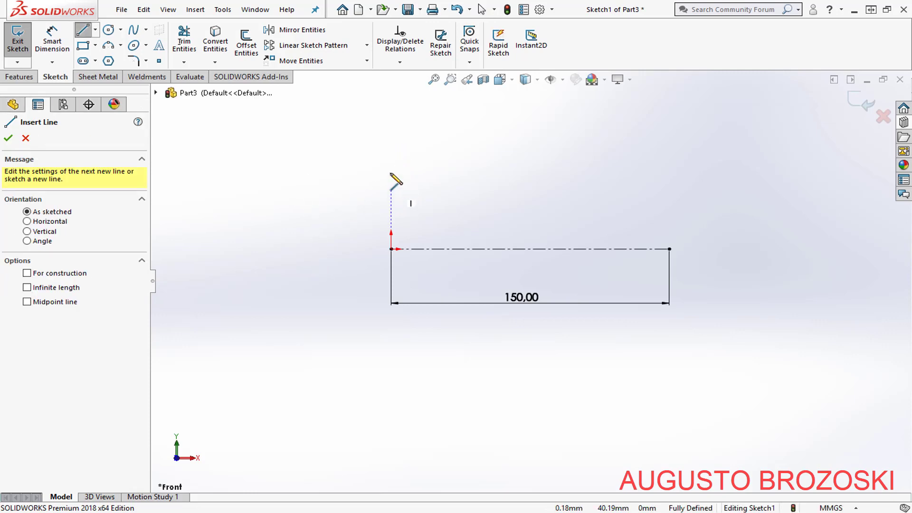
left_click(391, 116)
scroll(609, 142, "up", 3)
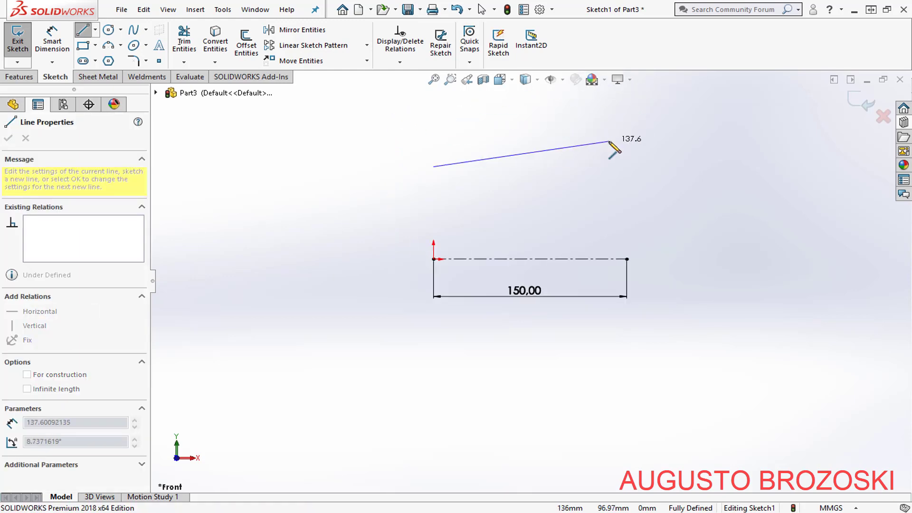
scroll(610, 142, "up", 2)
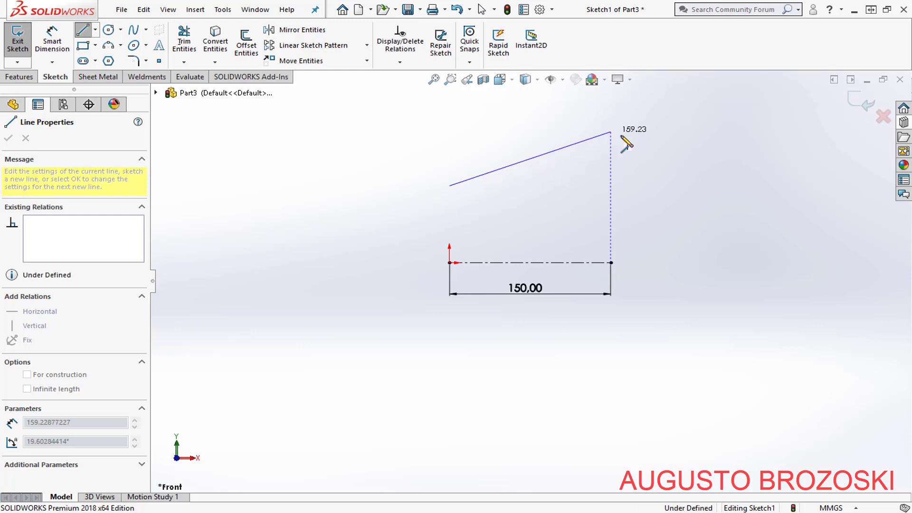
left_click(611, 131)
key("Escape")
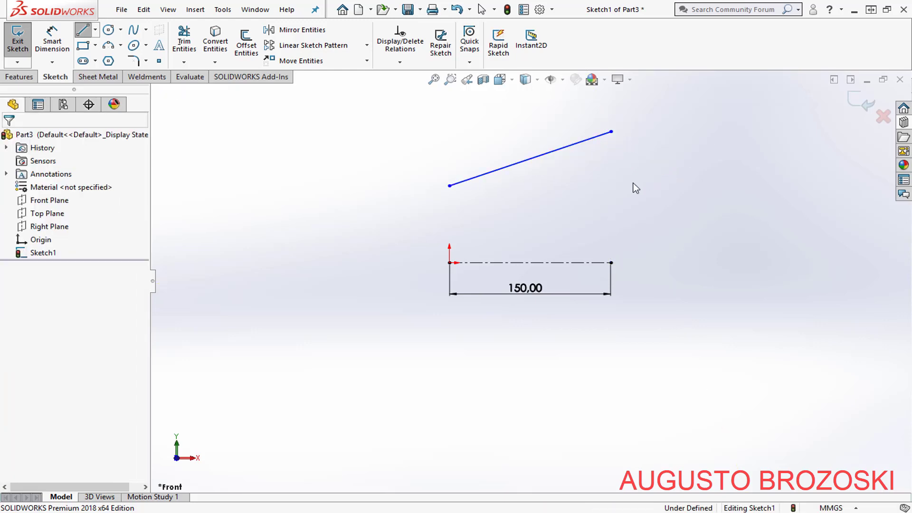
Dimension the sloped line's higher endpoint to the centerline as a 550 mm diameter
left_click(52, 40)
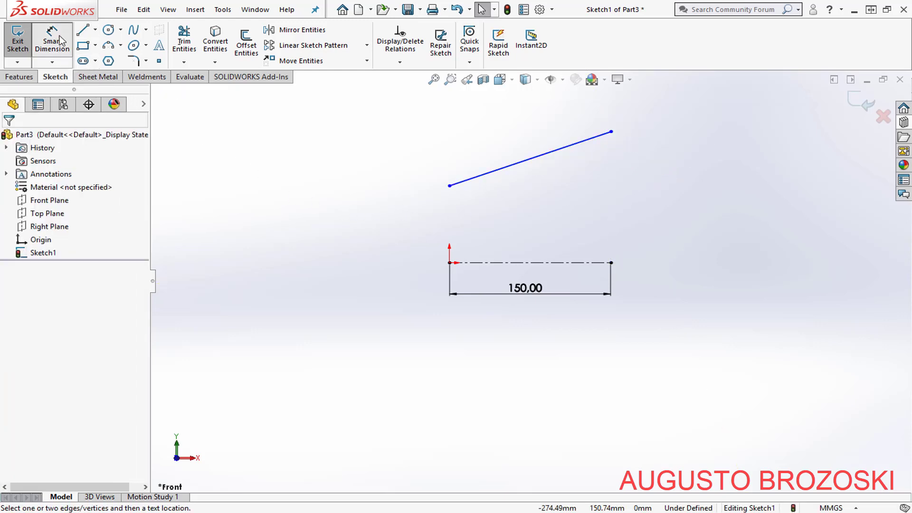
left_click(612, 132)
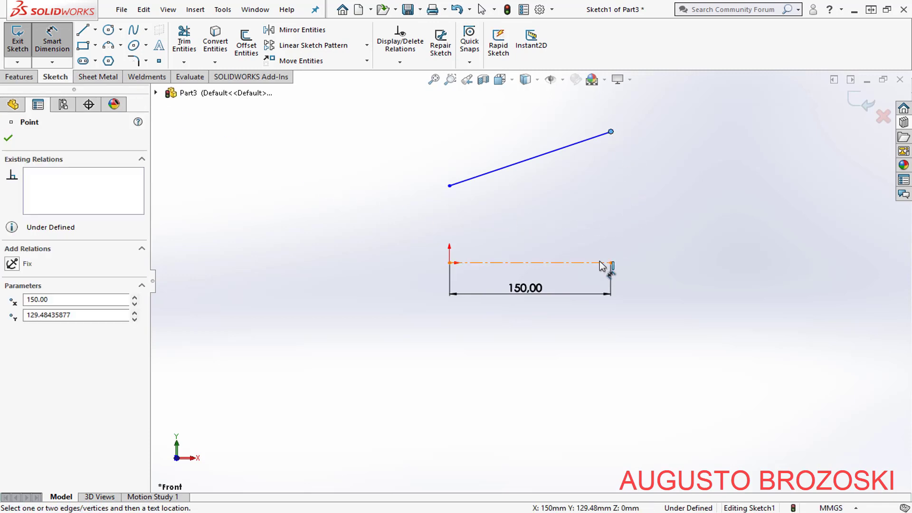
left_click(603, 264)
left_click(684, 291)
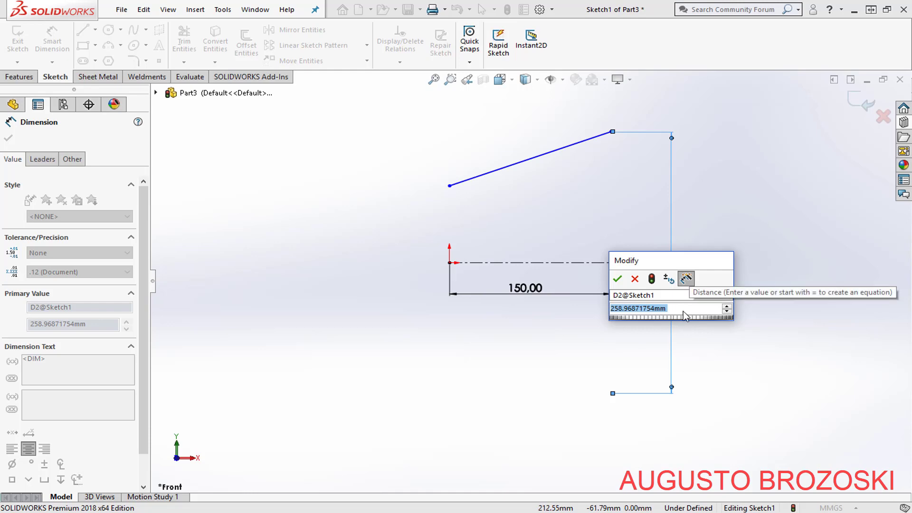
type("180")
key("Return")
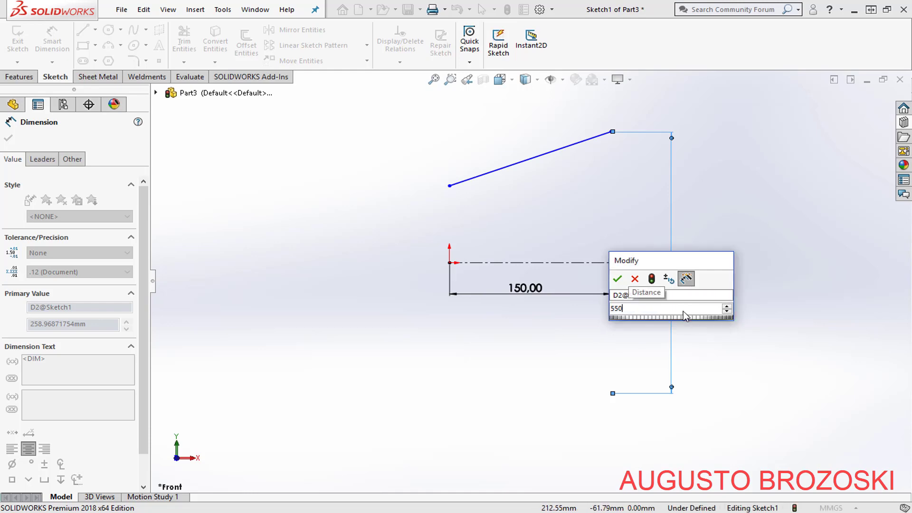
left_click(434, 79)
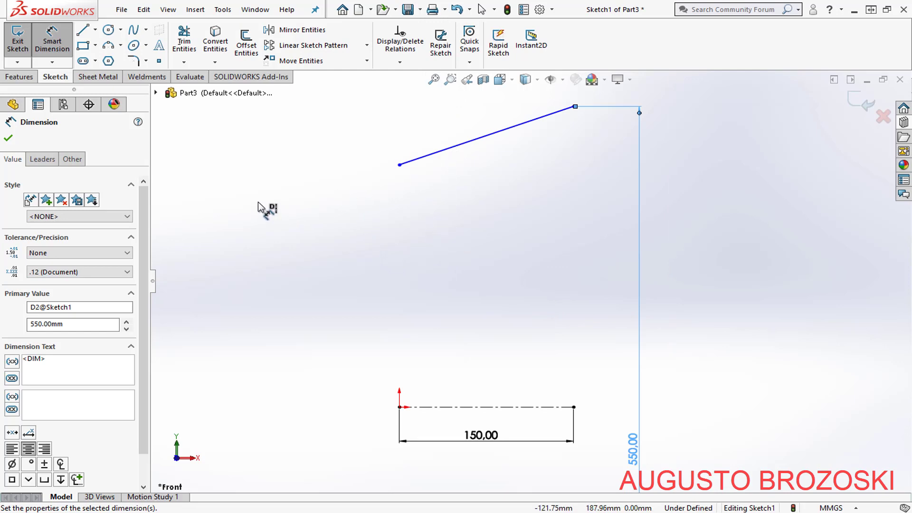
Dimension the sloped line's lower endpoint to the centerline as a 470 mm diameter
left_click(399, 165)
left_click(399, 408)
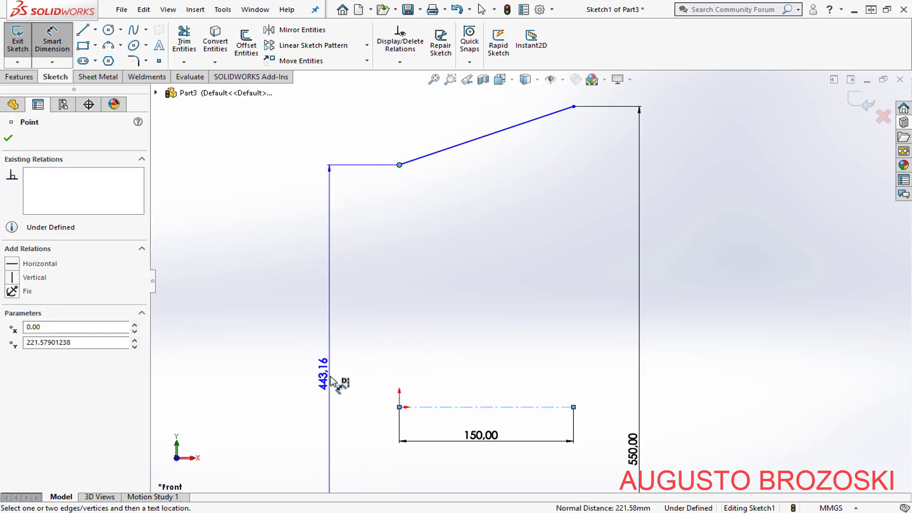
left_click(340, 377)
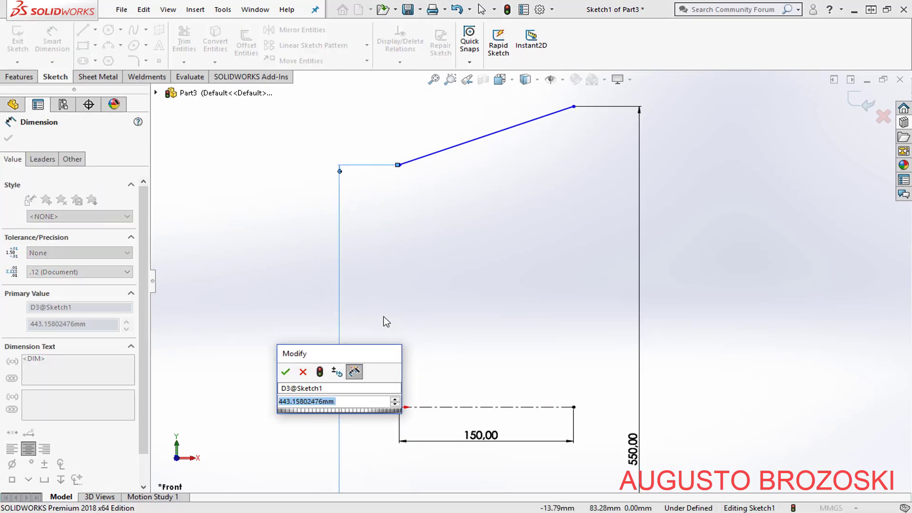
type("470")
key("Return")
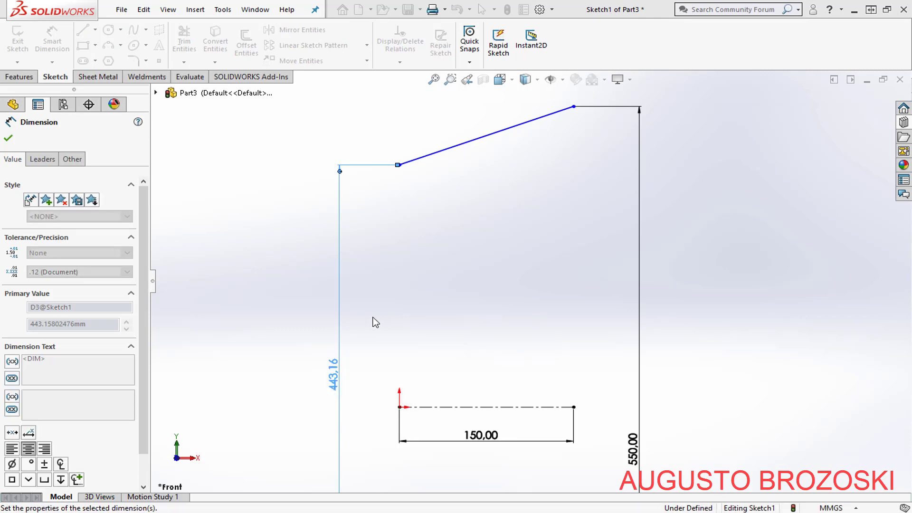
left_click(8, 138)
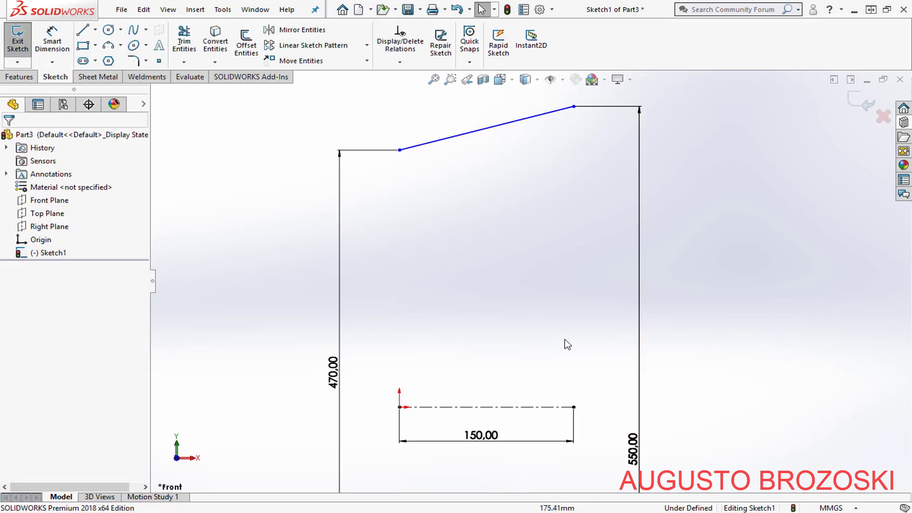
Add Vertical relations aligning the sloped line's lower endpoint with the origin and its higher endpoint with the centerline's far end
left_click(400, 151)
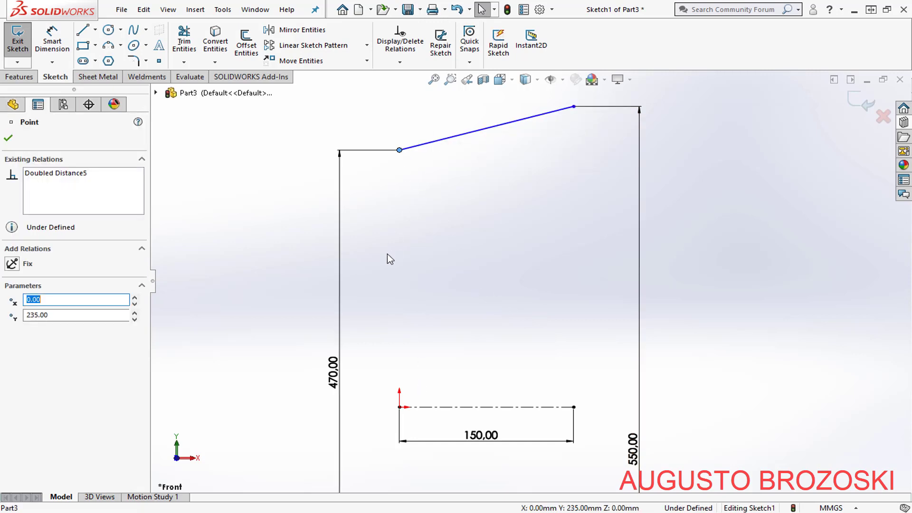
left_click(400, 408, "ctrl")
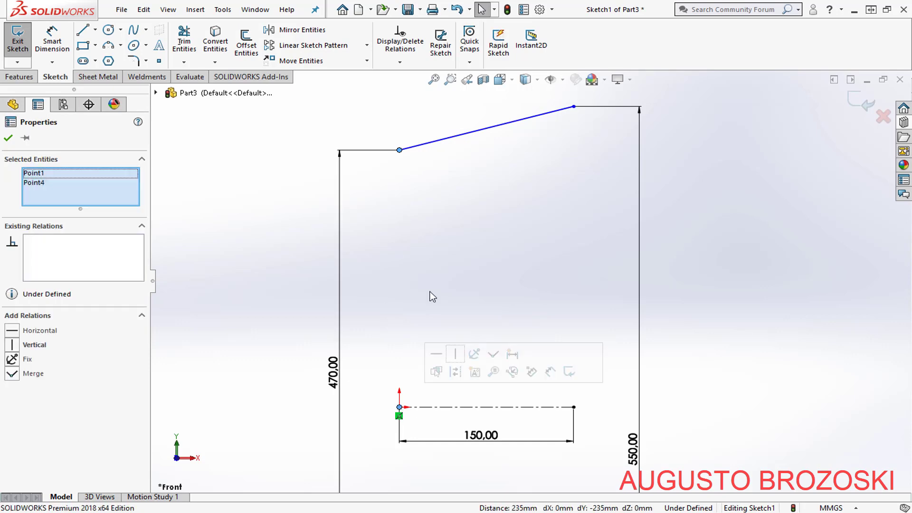
left_click(12, 345)
left_click(8, 138)
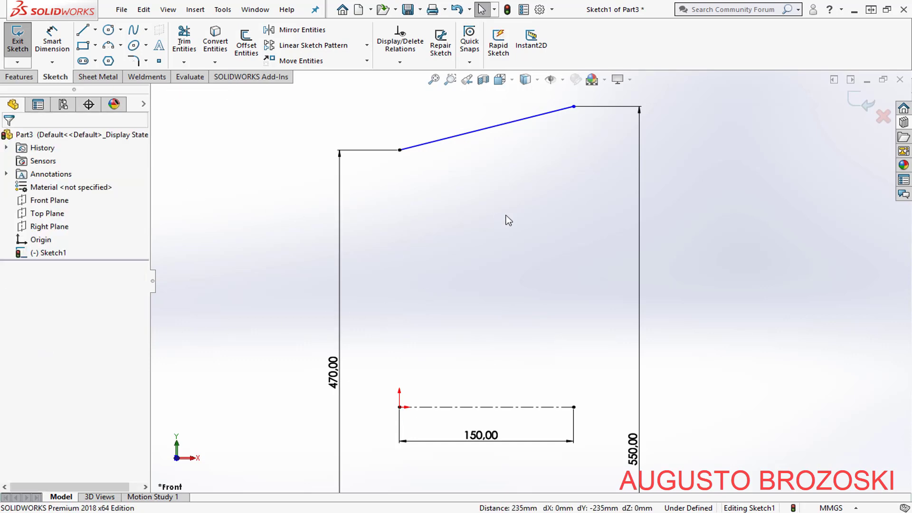
left_click(574, 107)
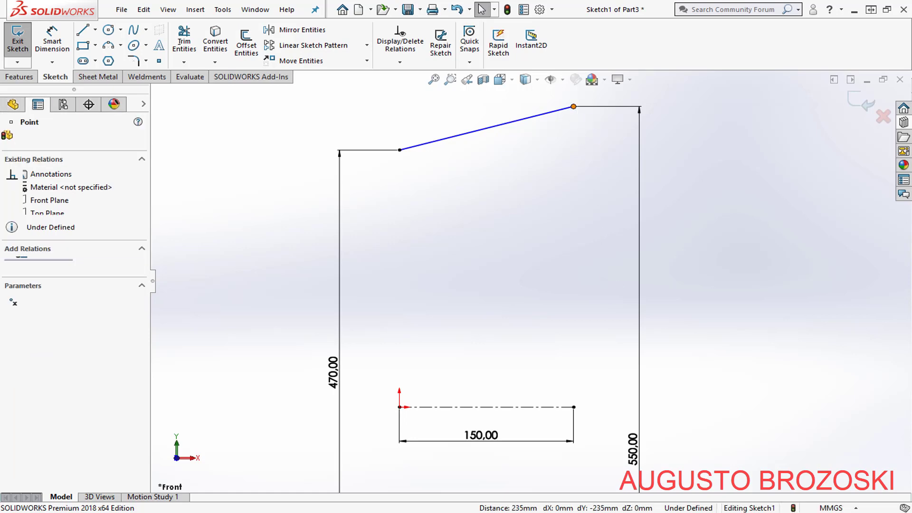
left_click(574, 407, "ctrl")
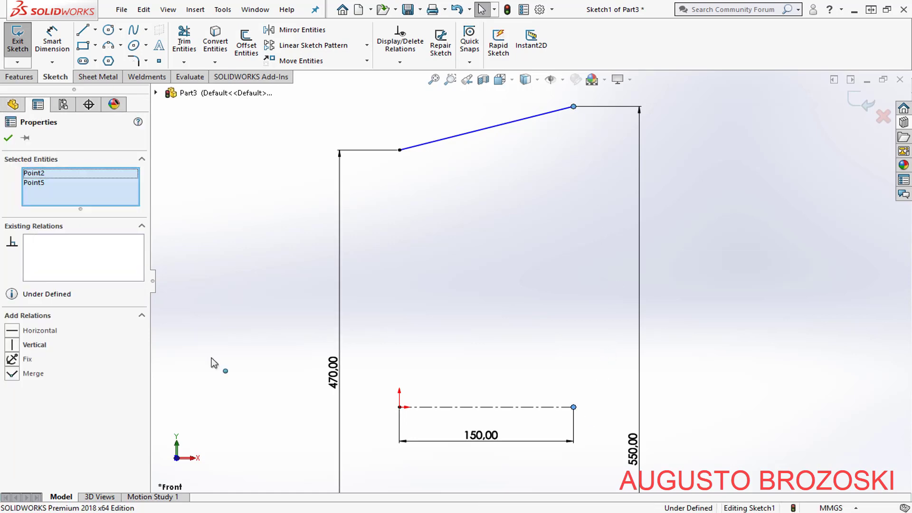
left_click(15, 346)
left_click(7, 138)
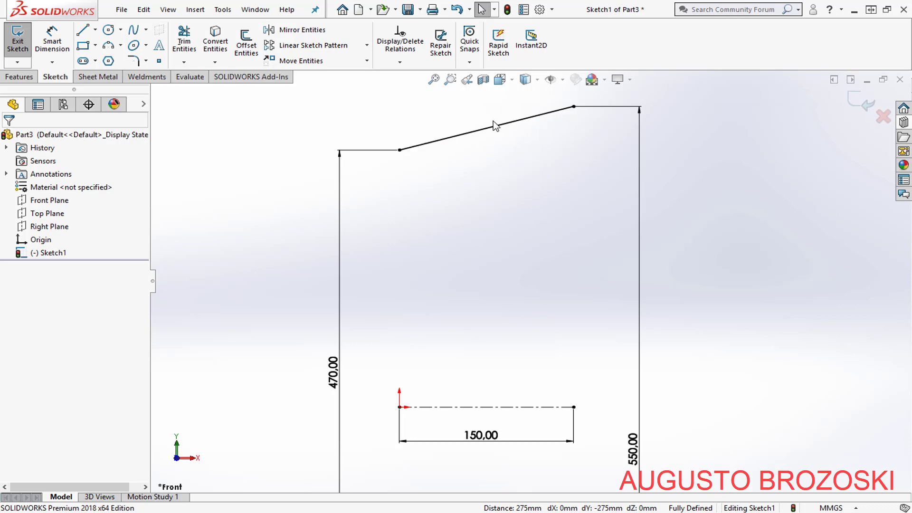
Exit the sketch and start a thin Revolve of the open sloped line around the centerline, setting its angle to 359 degrees
left_click(859, 107)
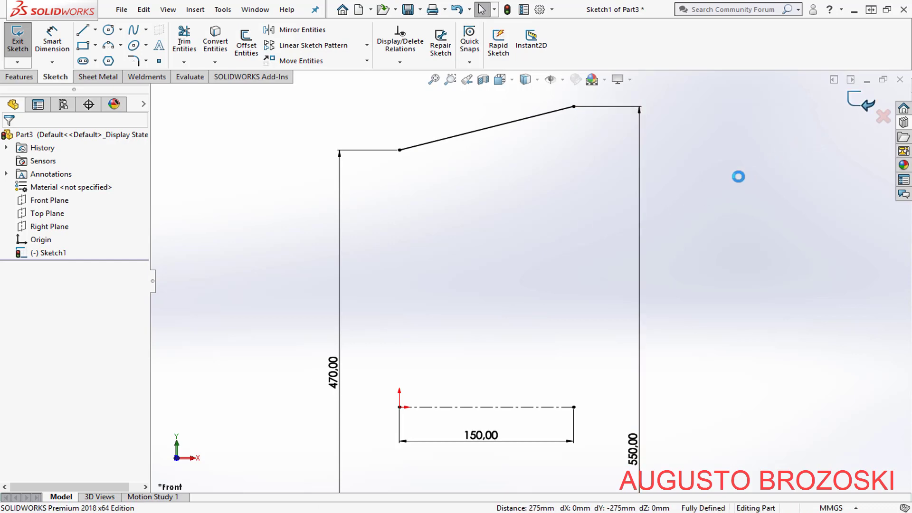
left_click(500, 79)
left_click(566, 114)
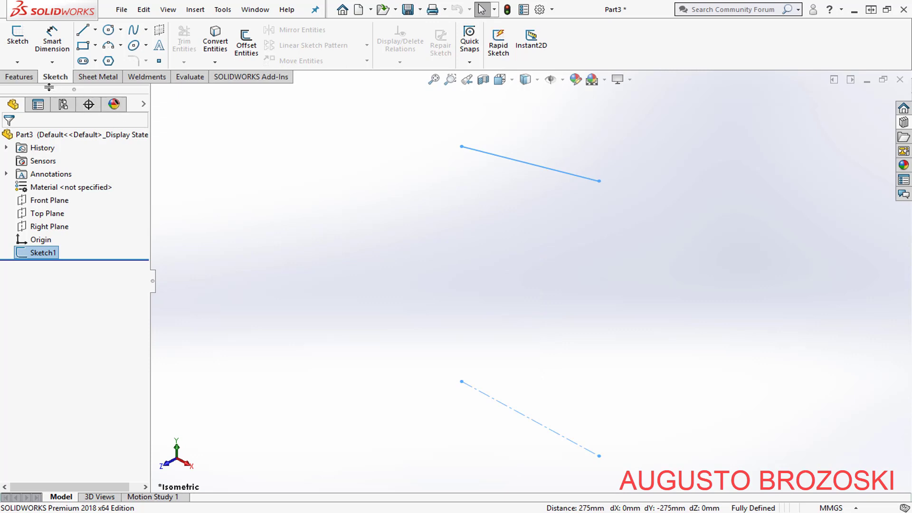
left_click(26, 78)
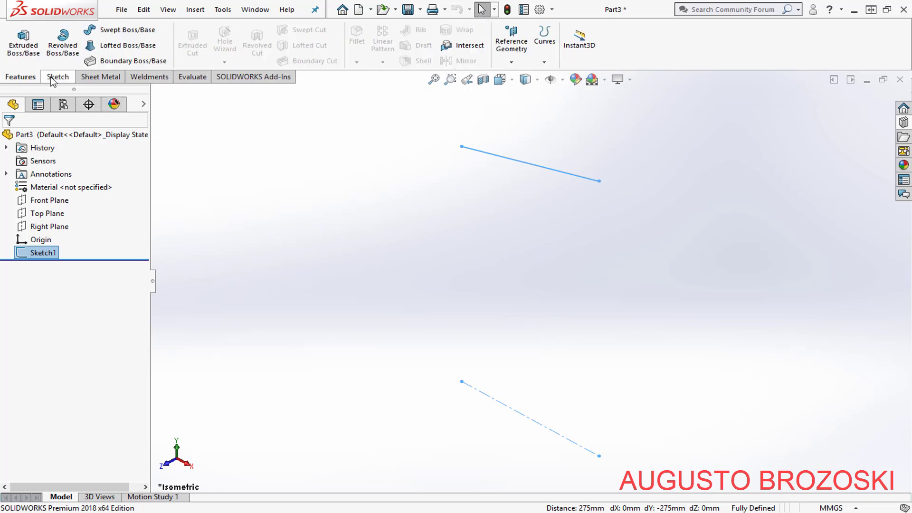
left_click(67, 52)
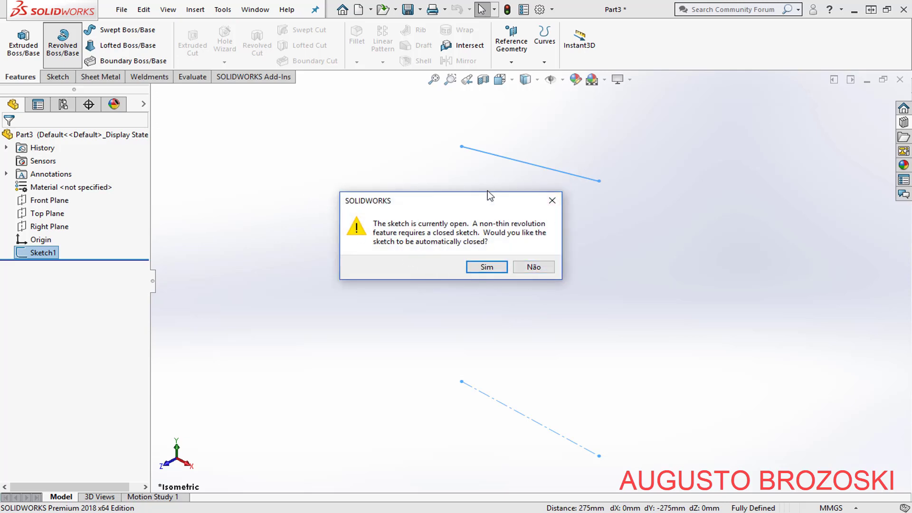
left_click(545, 268)
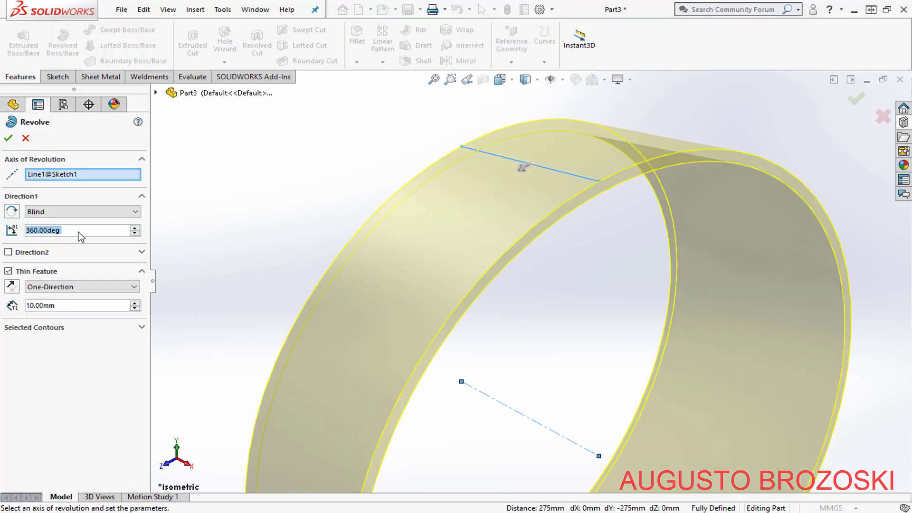
type("359")
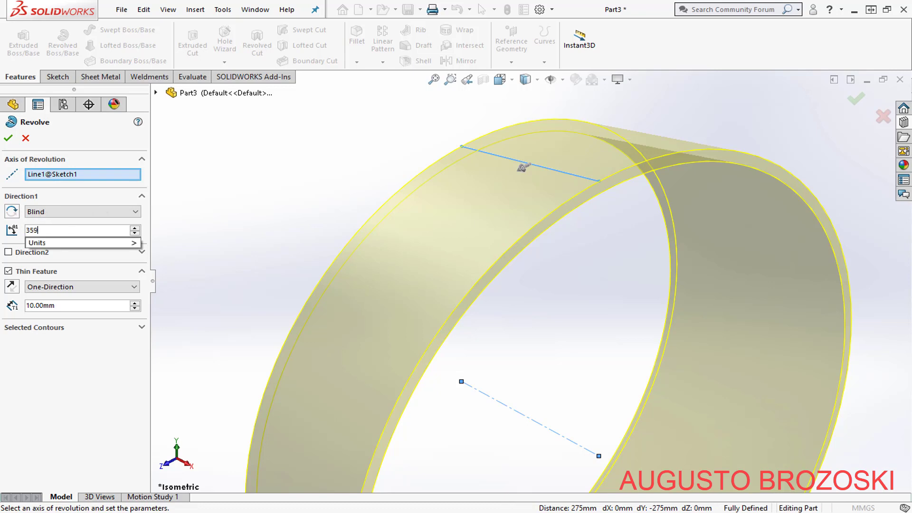
key("Return")
Set the one-direction thin wall thickness to 4.76 mm and complete the revolve
left_click(79, 305)
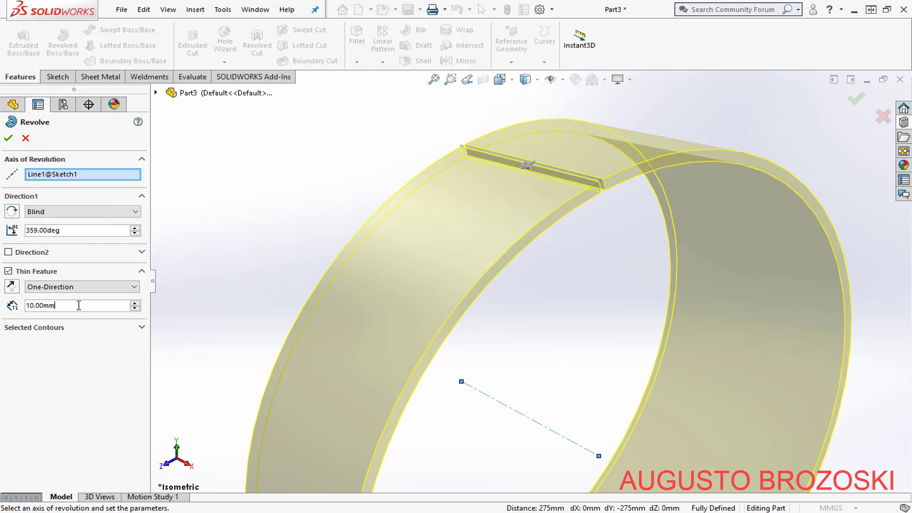
double_click(76, 307)
type("4")
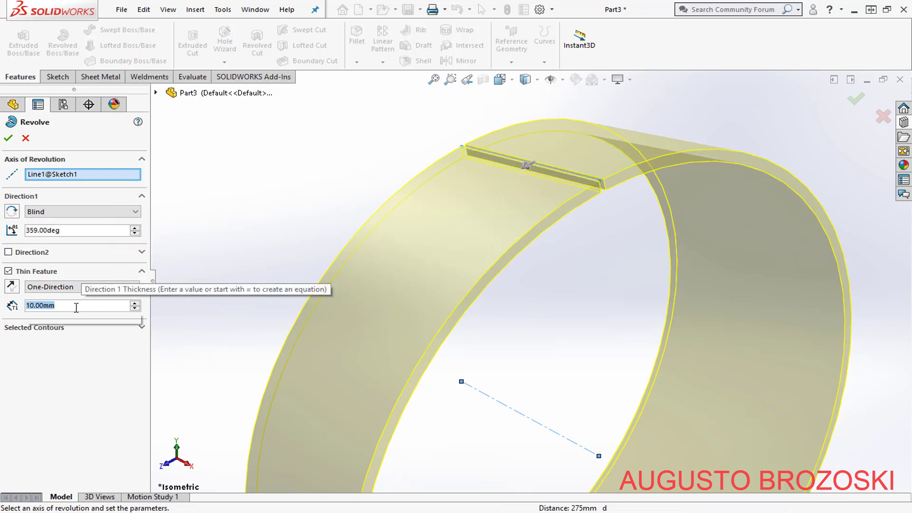
type(".76")
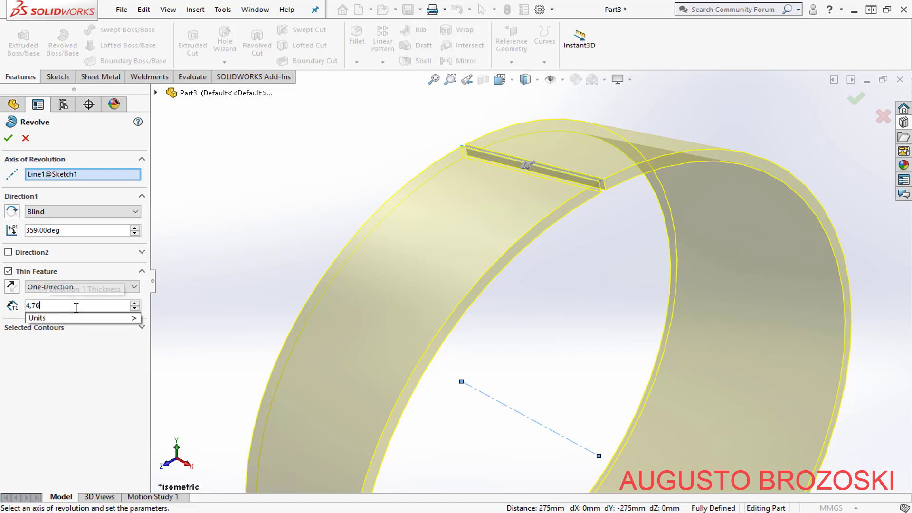
key("Return")
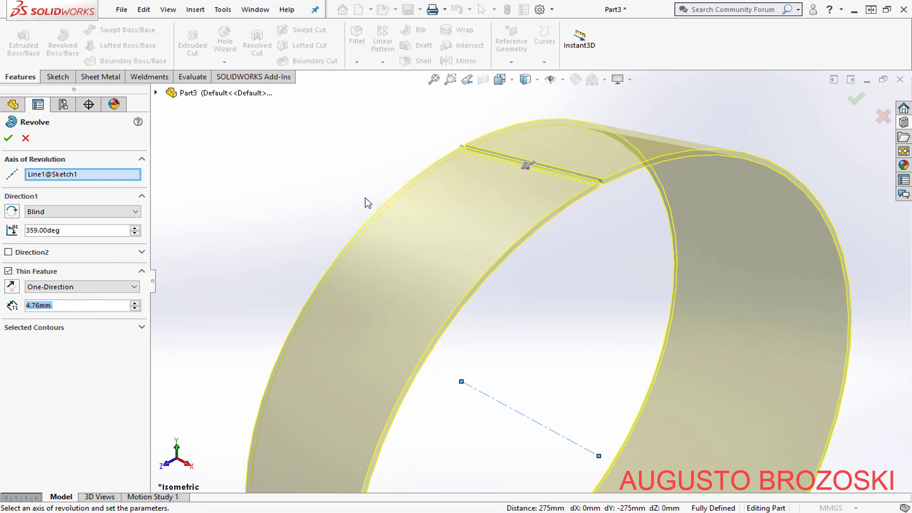
scroll(394, 220, "up", 2)
scroll(470, 264, "up", 2)
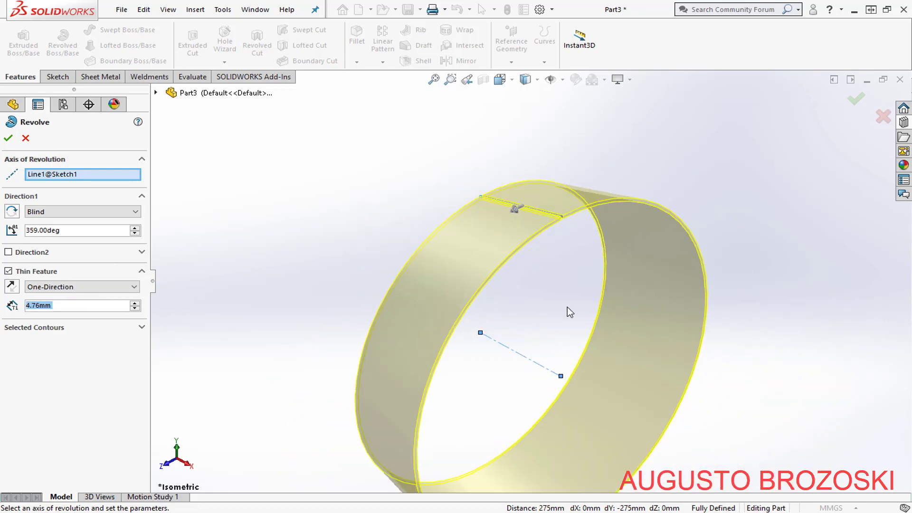
left_click(8, 138)
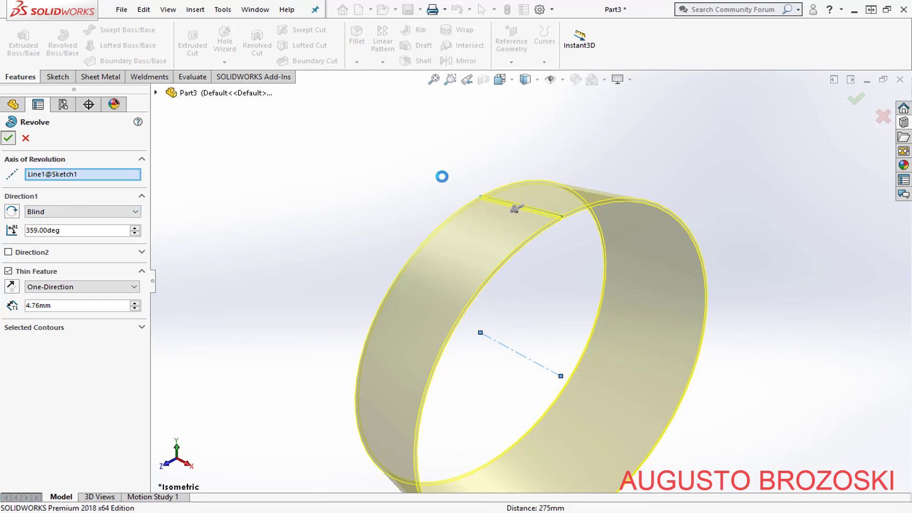
left_click(500, 80)
left_click(570, 113)
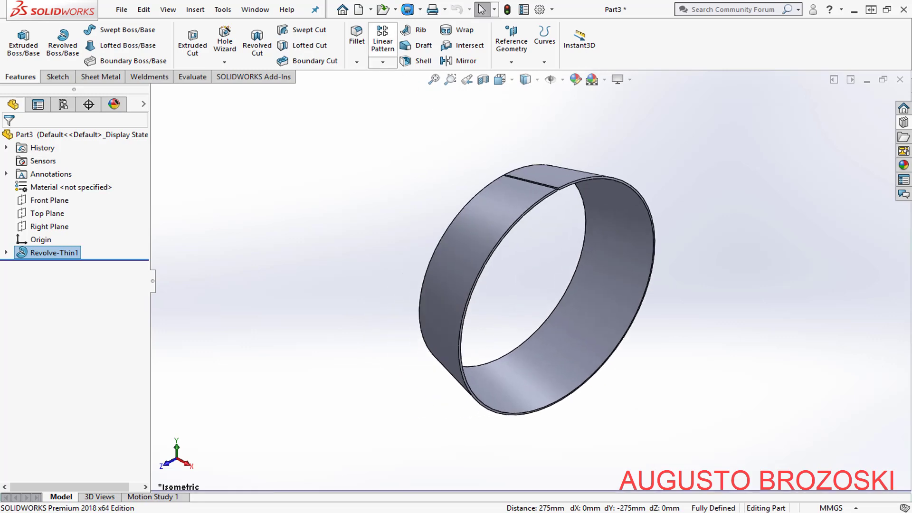
Save the part as CONE PLATE 02.SLDPRT in the Solidworks Centrifugal Fan Video folder
left_click(408, 10)
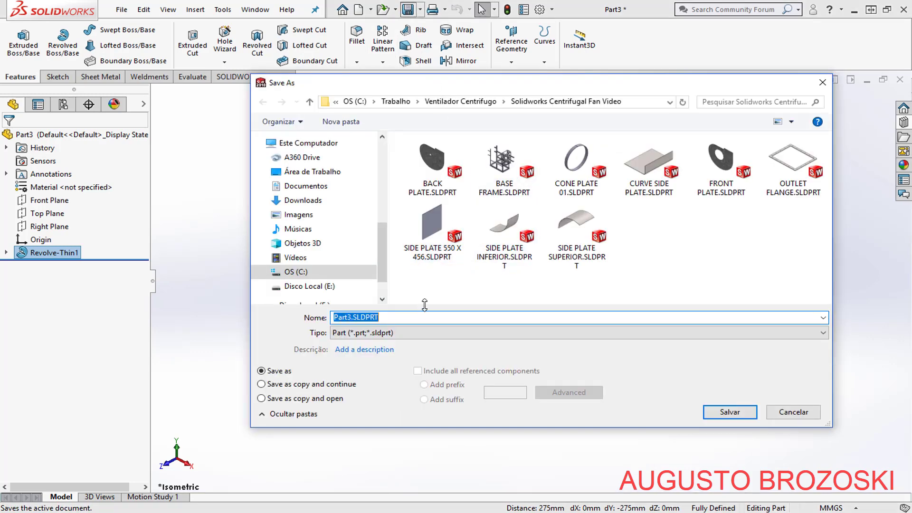
left_click(577, 164)
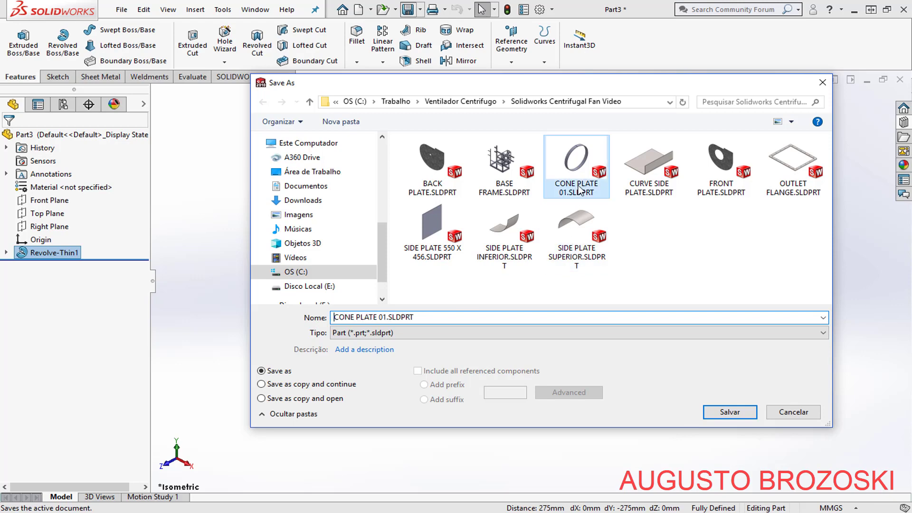
left_click(388, 318)
left_click(387, 318)
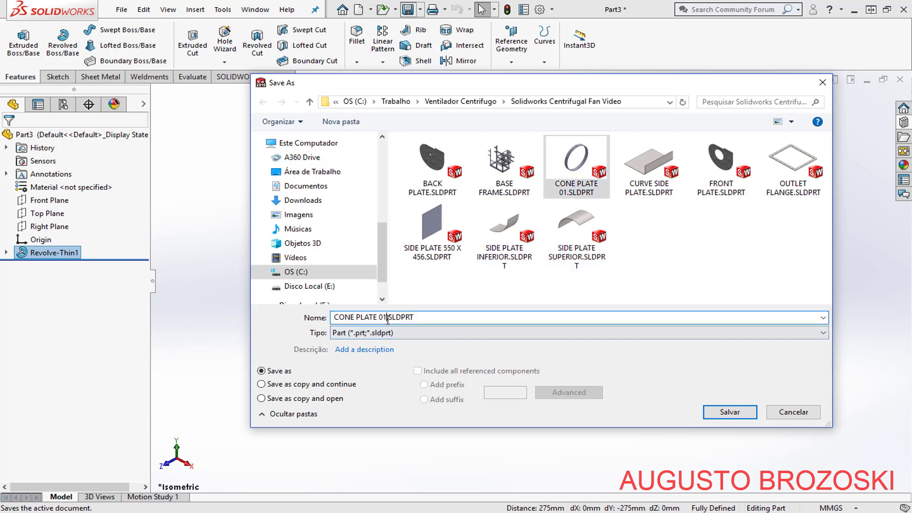
key("BackSpace")
type("2")
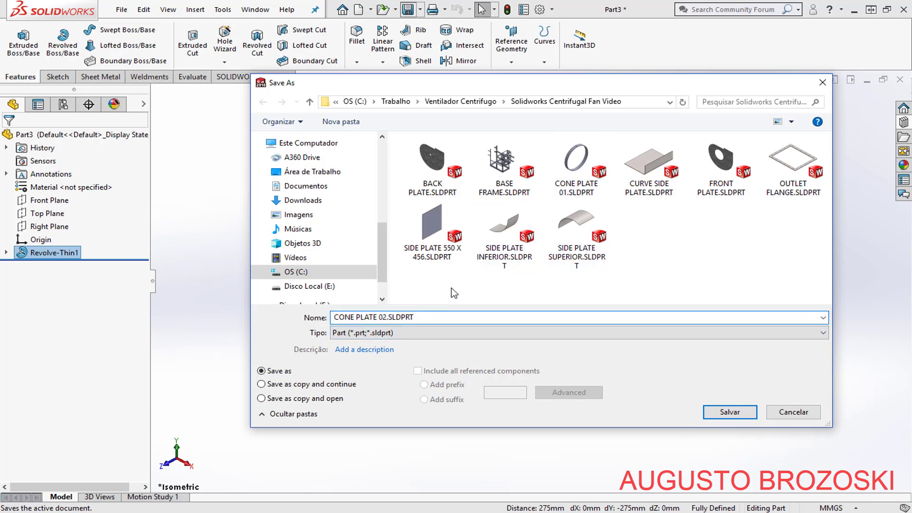
left_click(720, 414)
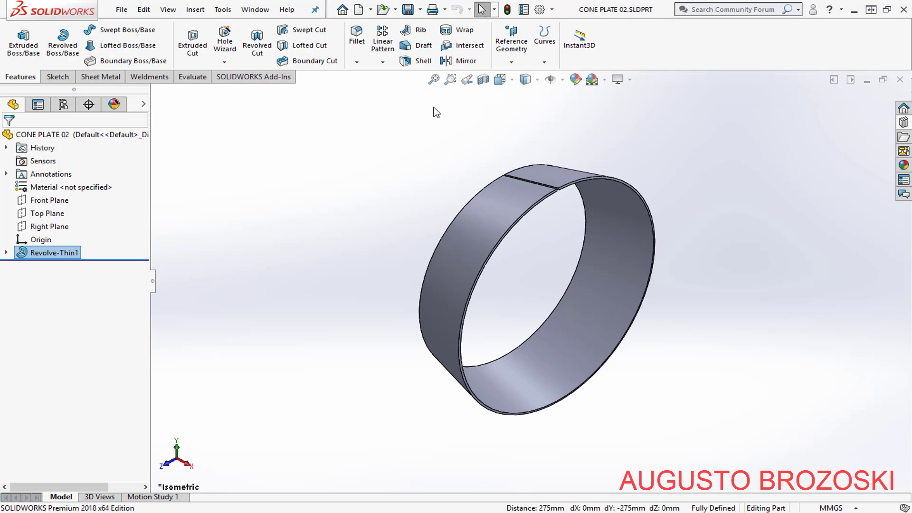
left_click(407, 9)
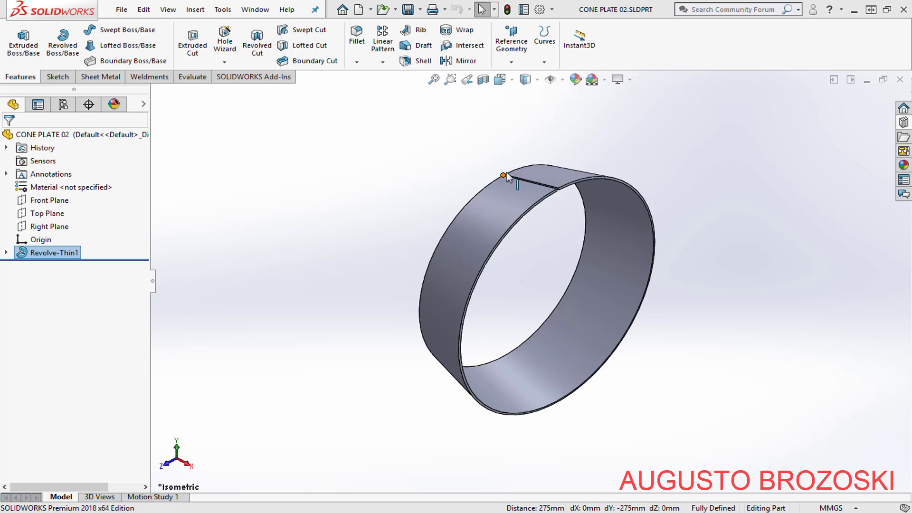
Convert the revolved ring to sheet metal with Insert Bends, using the outer edge along the seam gap as the fixed edge
left_click(101, 77)
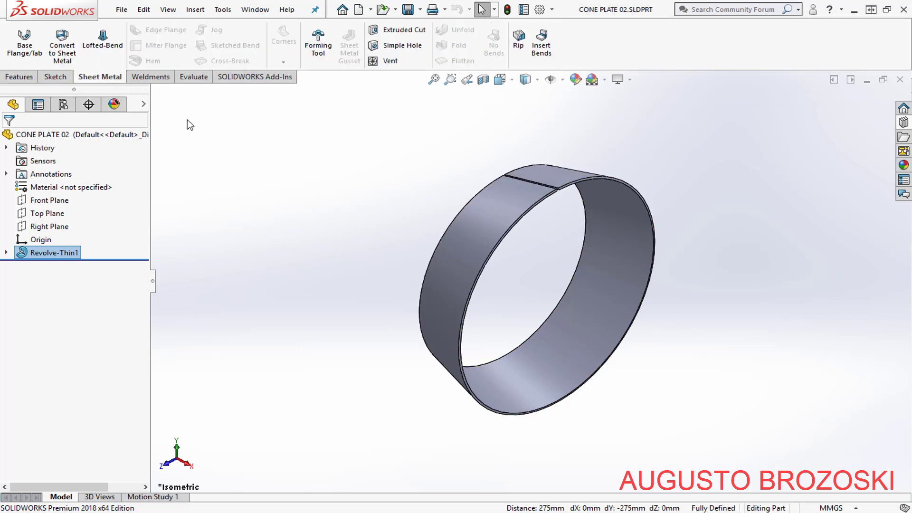
scroll(550, 93, "down", 2)
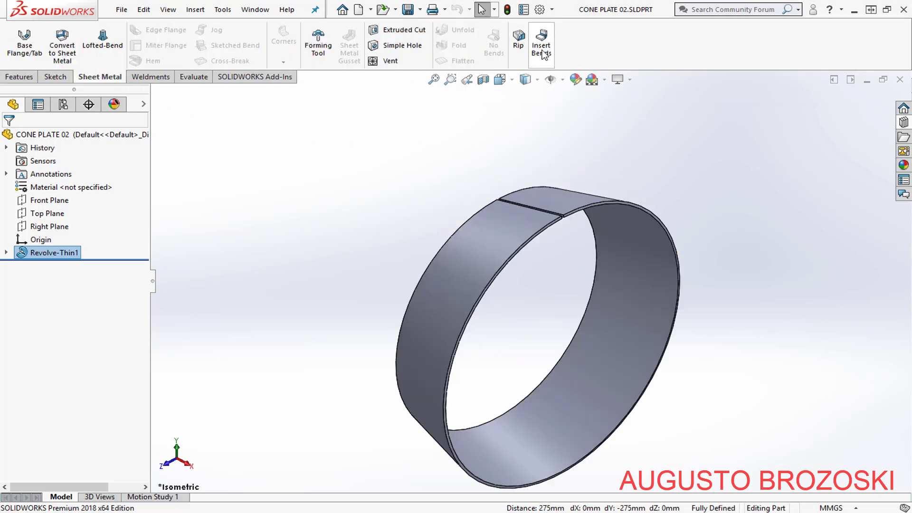
left_click(545, 49)
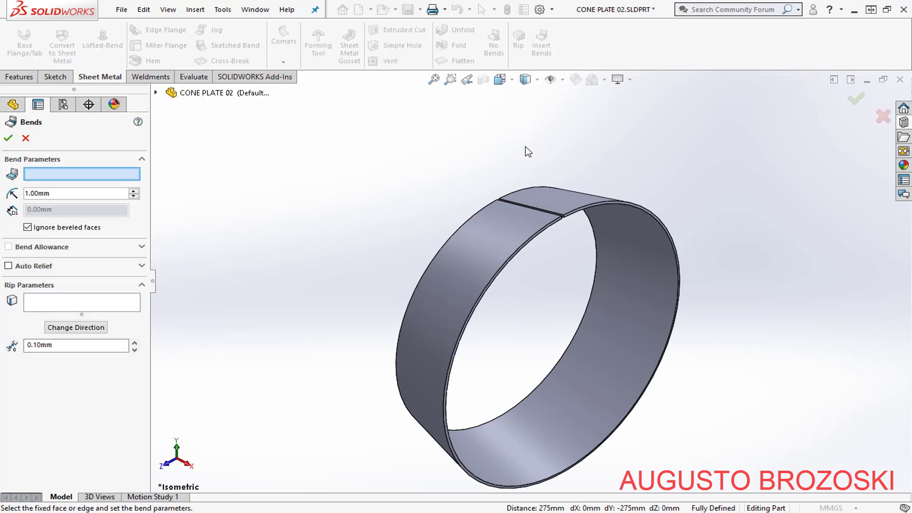
scroll(551, 204, "down", 3)
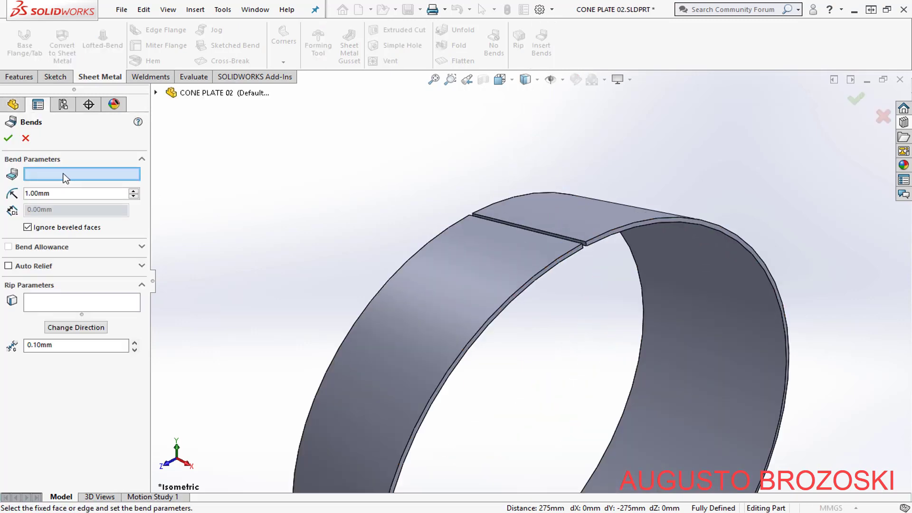
scroll(567, 227, "down", 4)
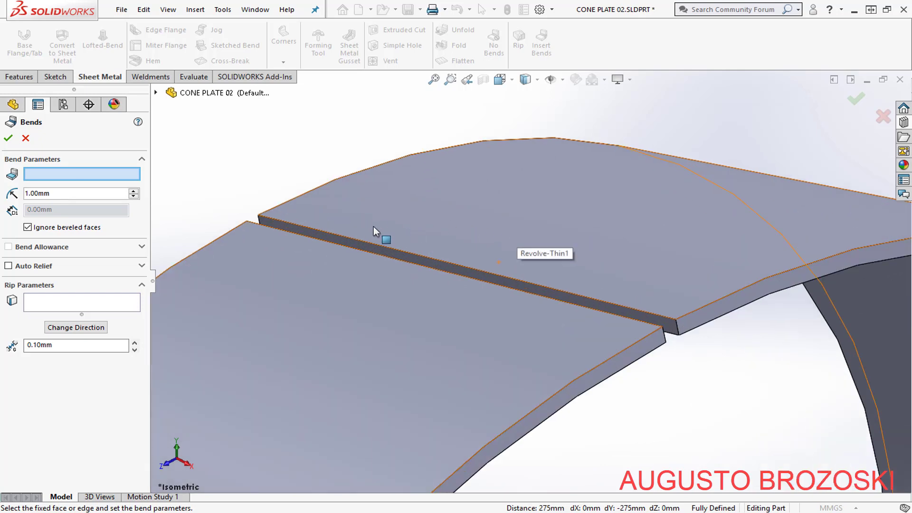
left_click(370, 245)
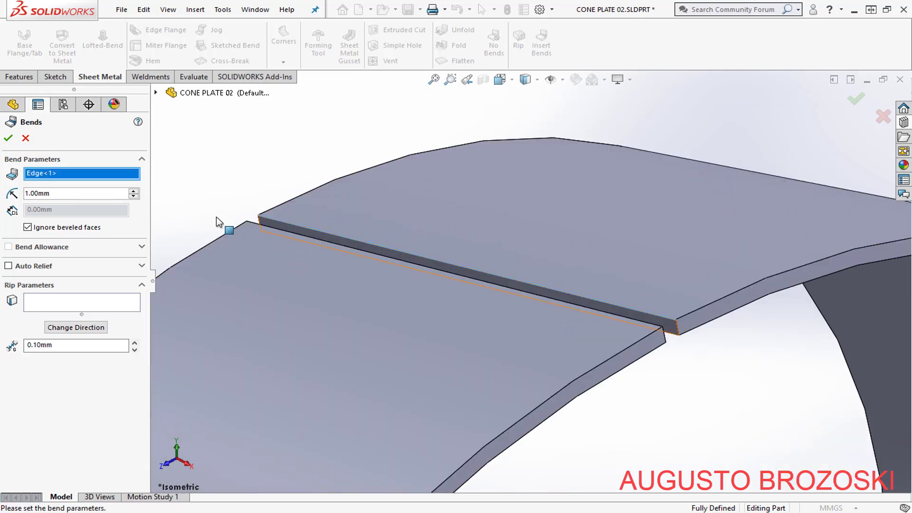
left_click(8, 138)
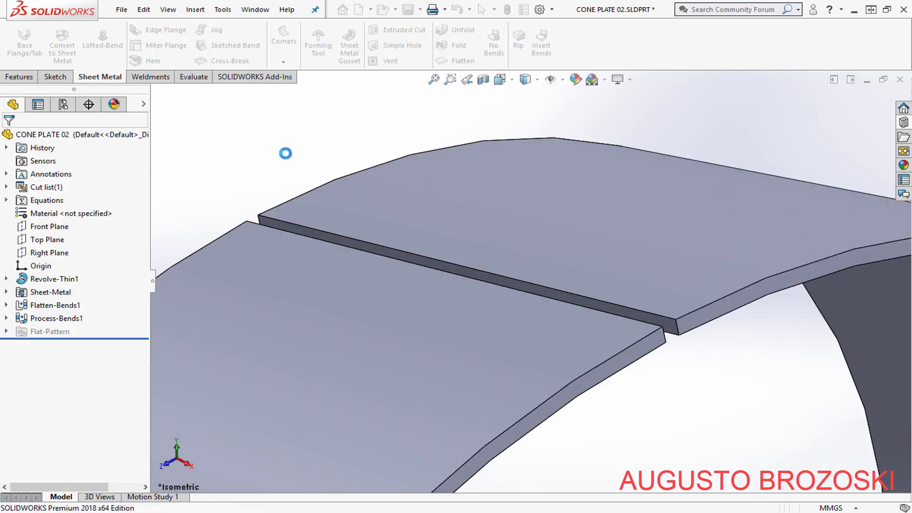
left_click(433, 80)
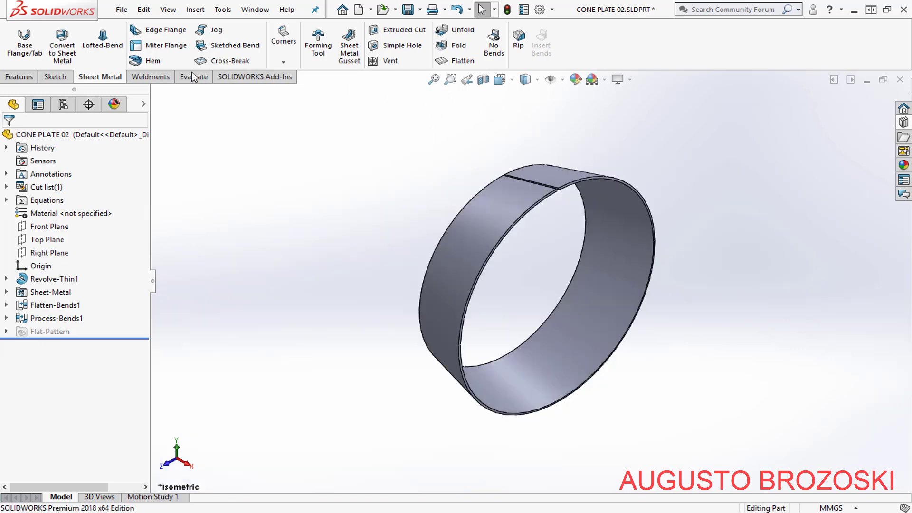
Flatten the sheet metal cone plate and fit its whole flat pattern in view
left_click(467, 65)
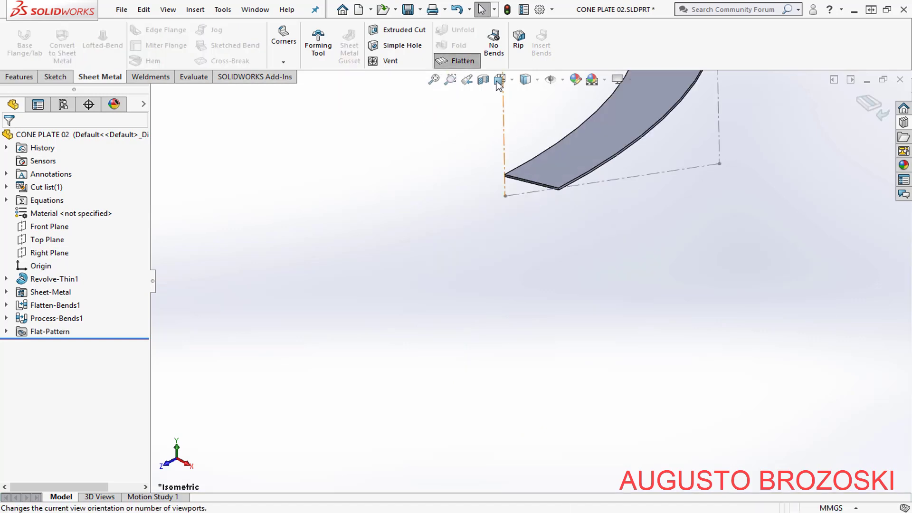
left_click(434, 79)
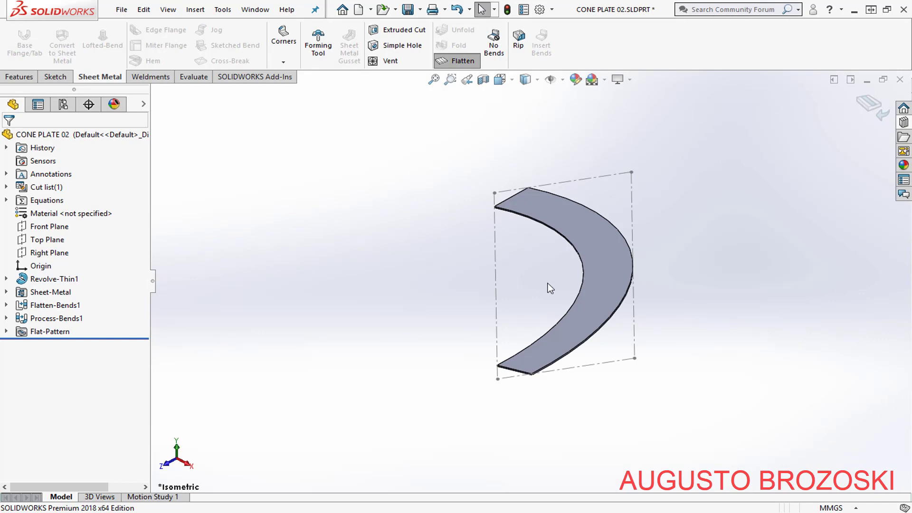
Examine the flattened cone plate from the isometric, front and right orientations
middle_click_drag(550, 288, 537, 187)
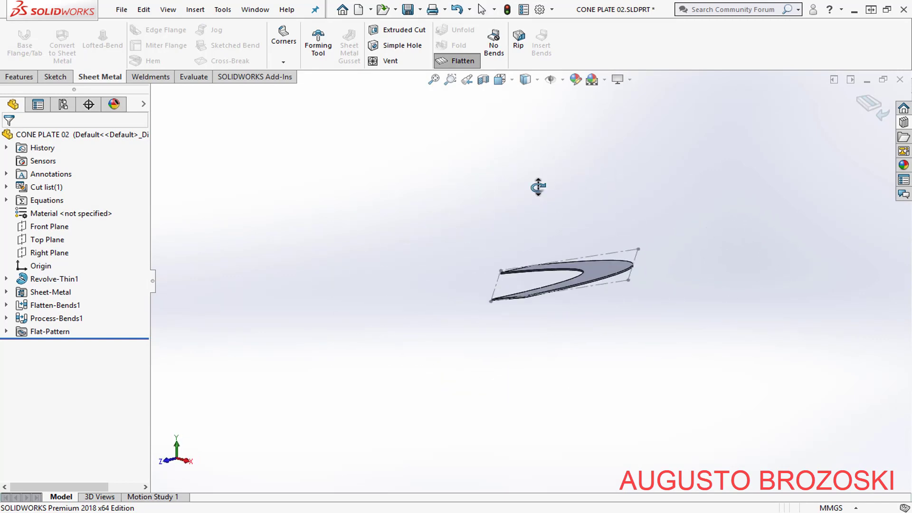
left_click(509, 84)
left_click(571, 112)
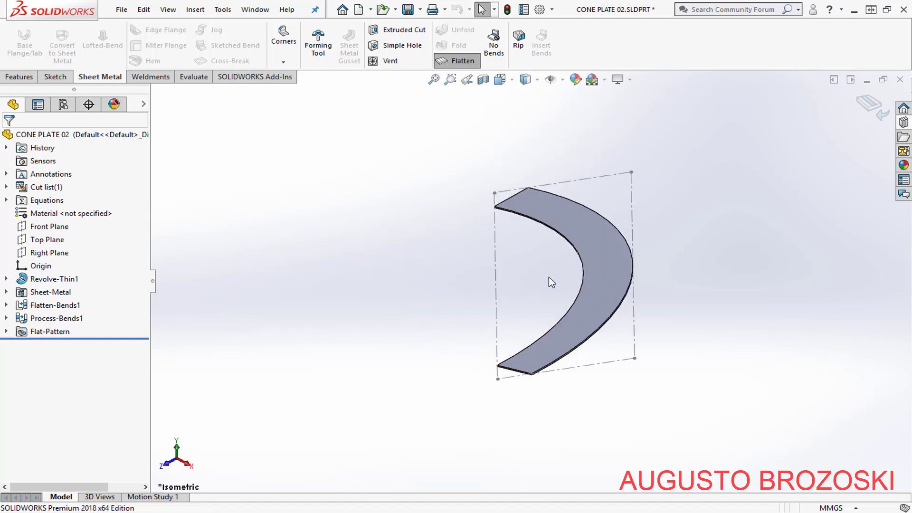
left_click(499, 79)
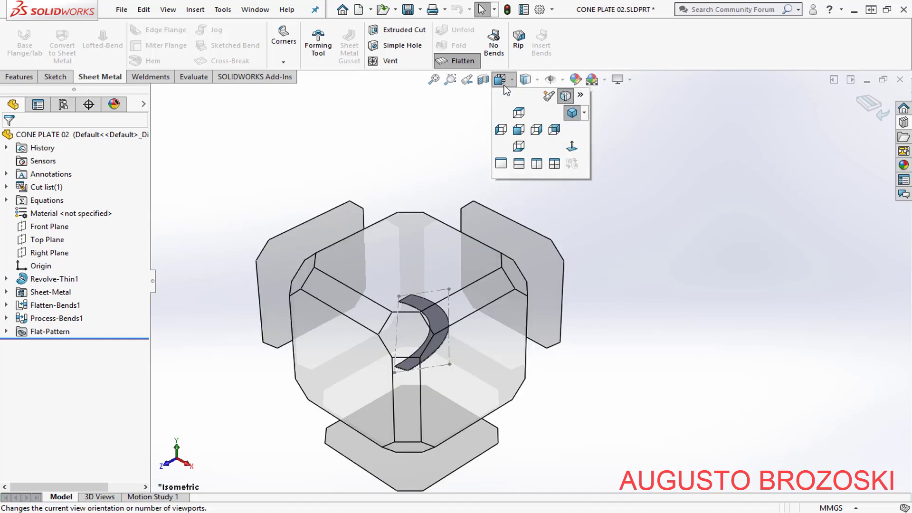
key("ctrl+1")
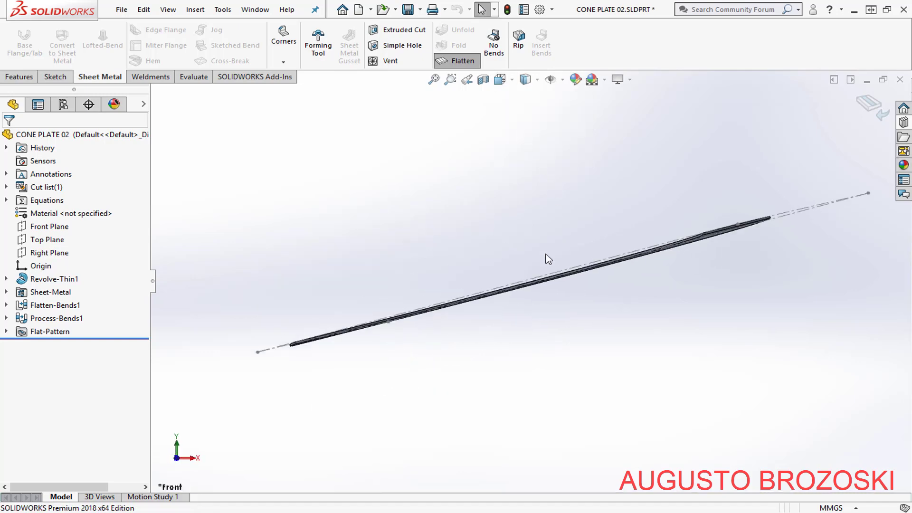
middle_click_drag(594, 269, 616, 245)
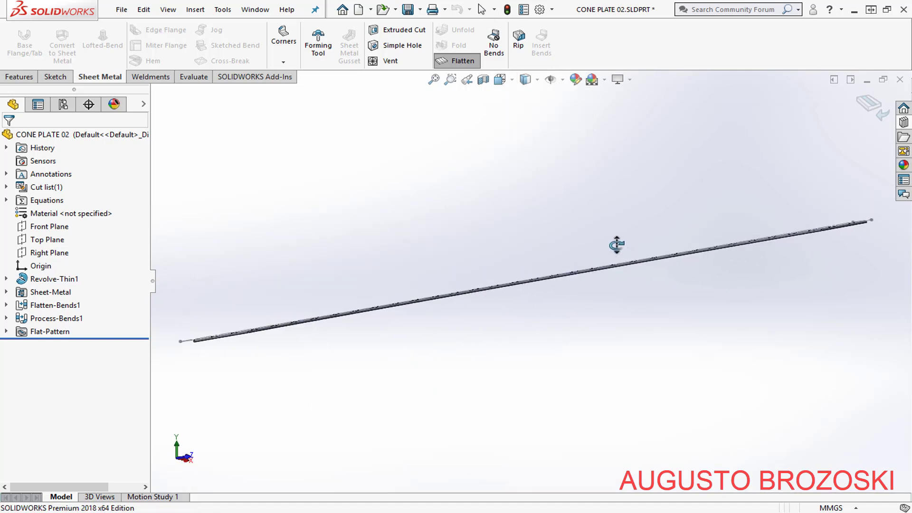
left_click(501, 79)
left_click(537, 130)
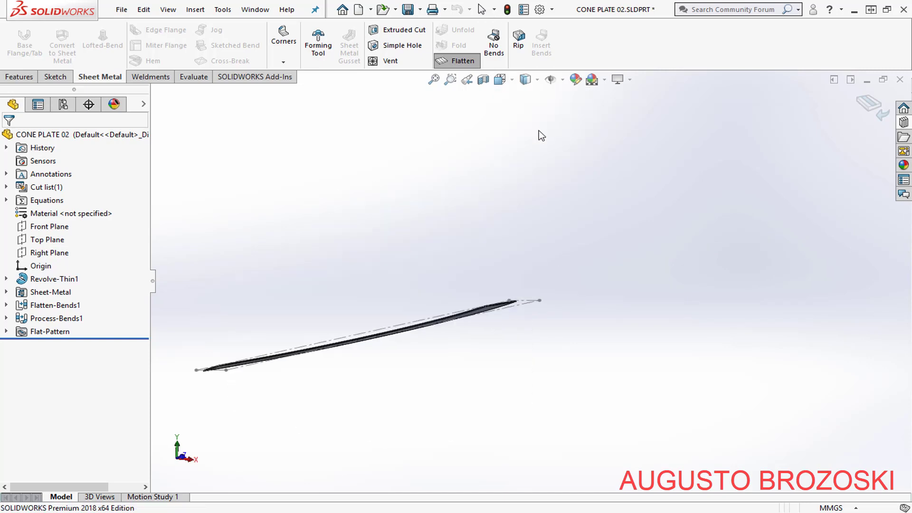
Fold CONE PLATE 02 back from its flat pattern and save the part in isometric orientation
middle_click_drag(430, 271, 509, 369)
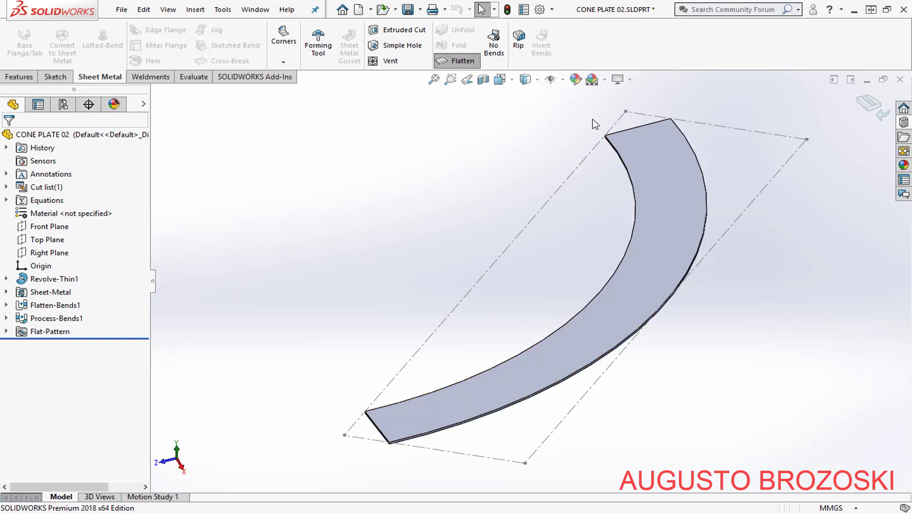
left_click(868, 106)
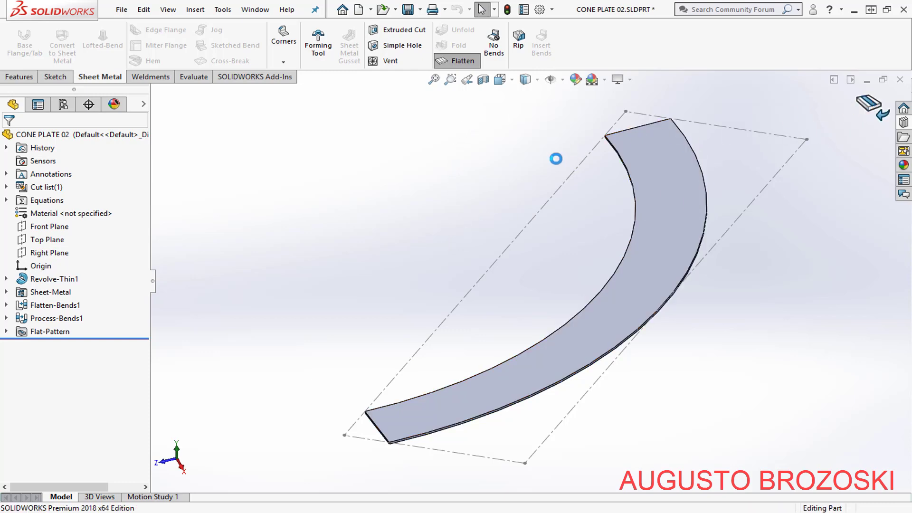
left_click(434, 79)
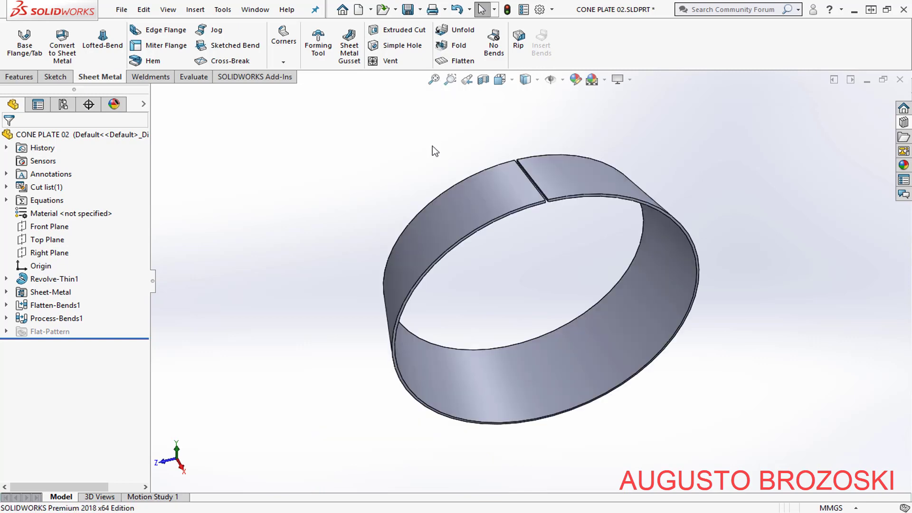
left_click(499, 79)
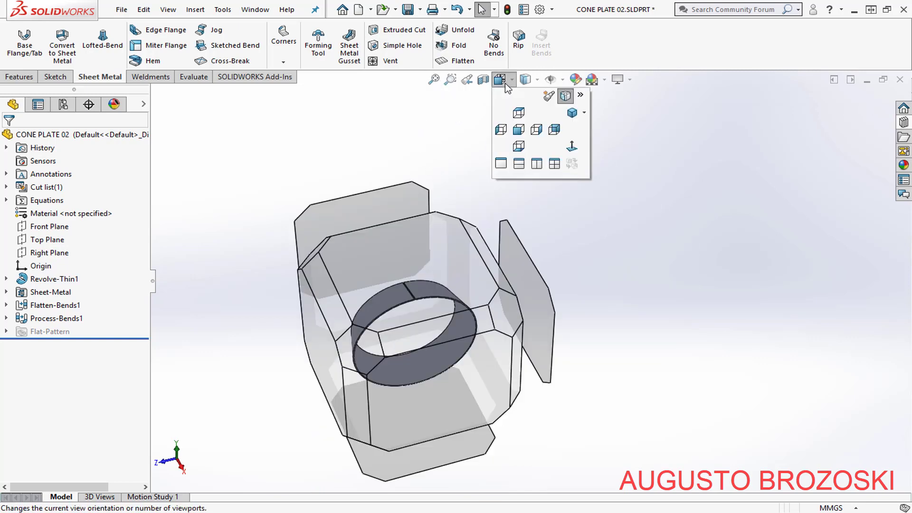
left_click(513, 121)
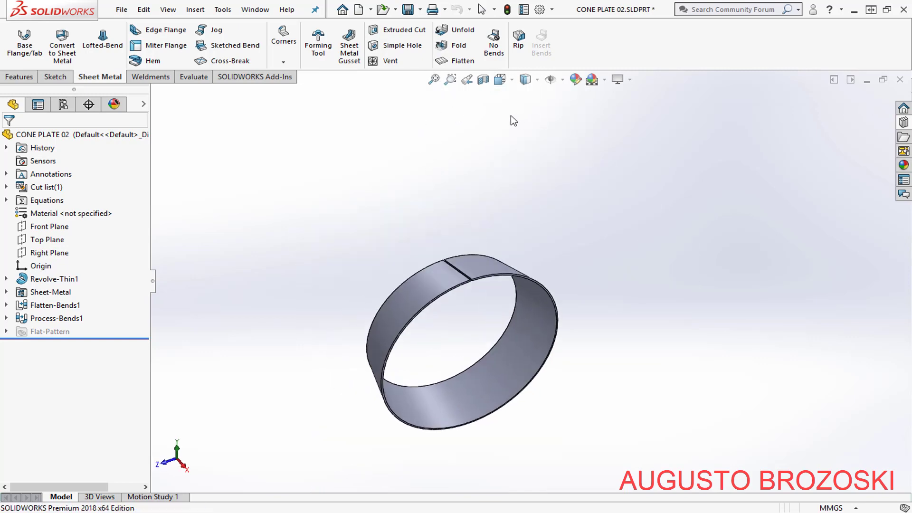
left_click(408, 9)
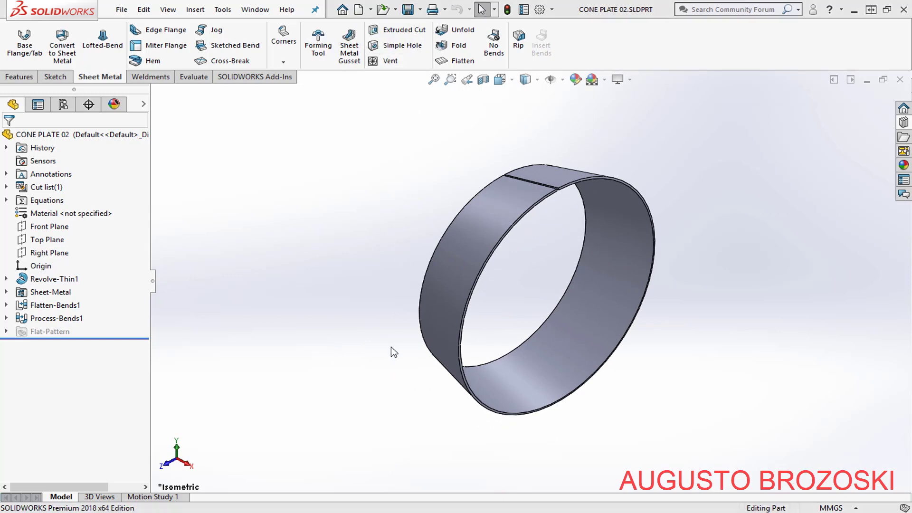
Switch to the inlet cone and flange PDF and examine sections A-A and B-B for the straight cylindrical plate's dimensions
key("alt+Tab")
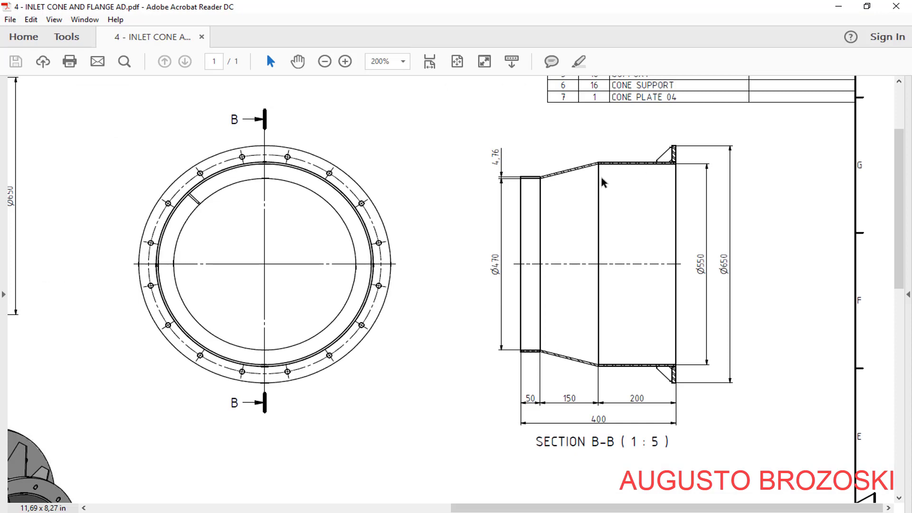
left_click_drag(537, 508, 296, 507)
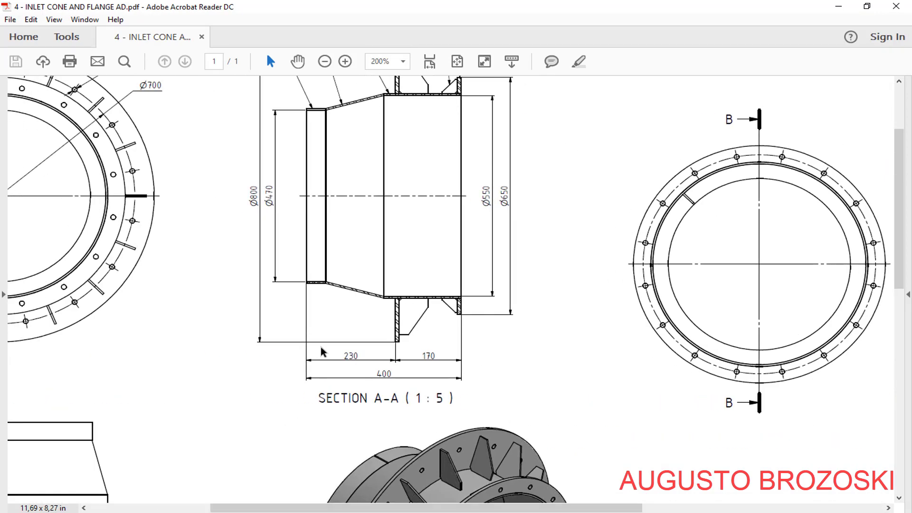
scroll(414, 256, "up", 5)
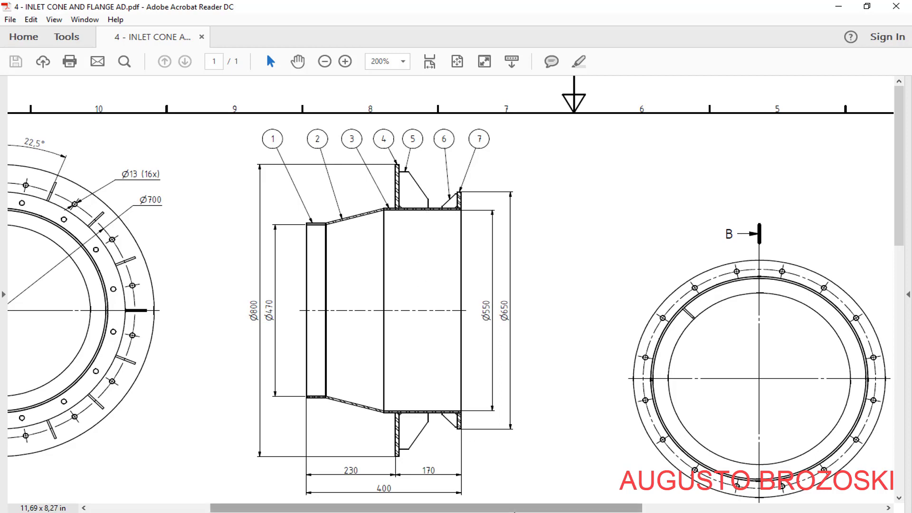
scroll(646, 386, "right", 10)
scroll(646, 386, "down", 3)
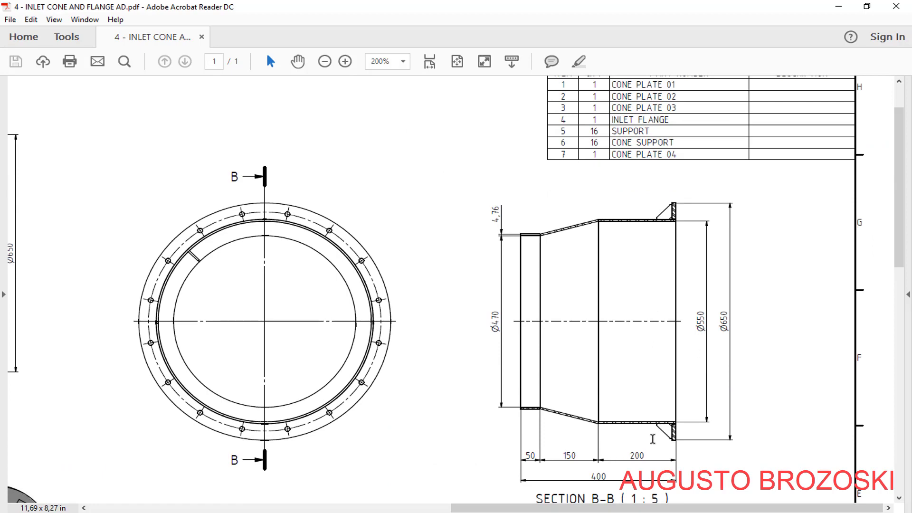
left_click(838, 8)
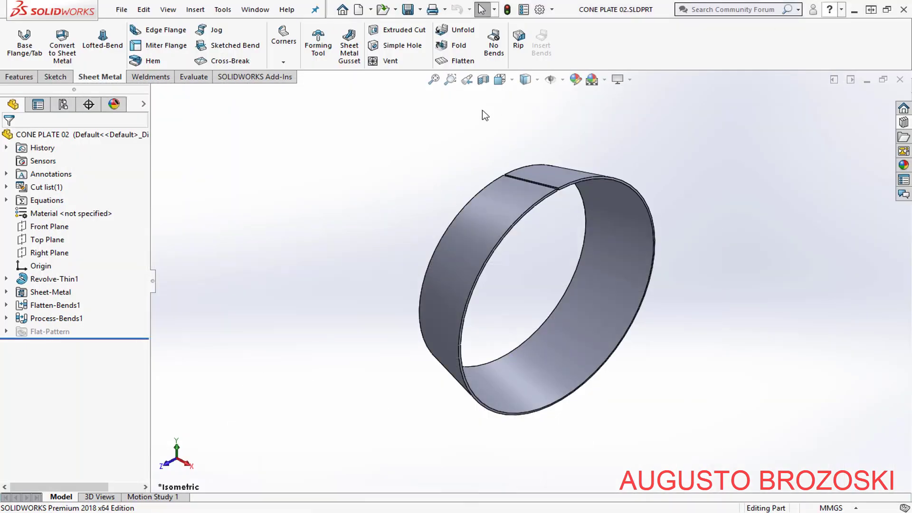
Switch to the open CONE PLATE 01 part and save it under the new name CONE PLATE 03.SLDPRT in the same folder
left_click(255, 9)
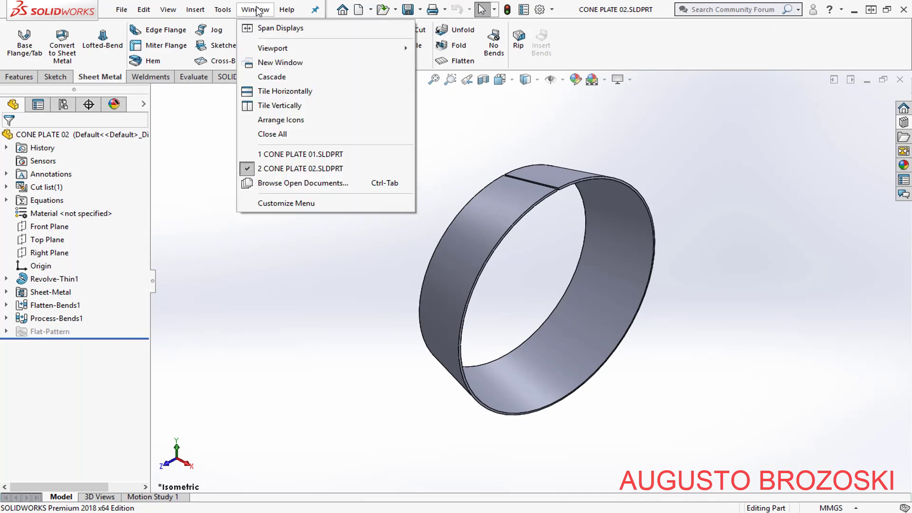
left_click(301, 155)
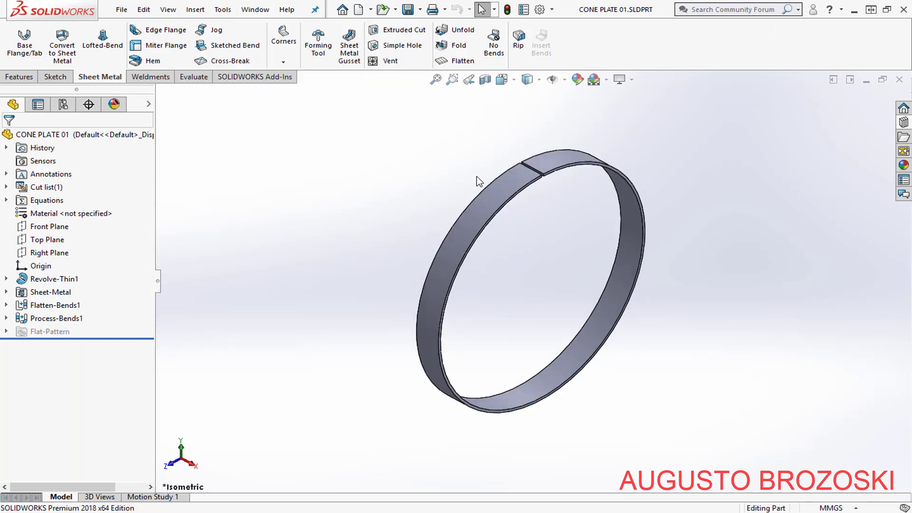
left_click(122, 9)
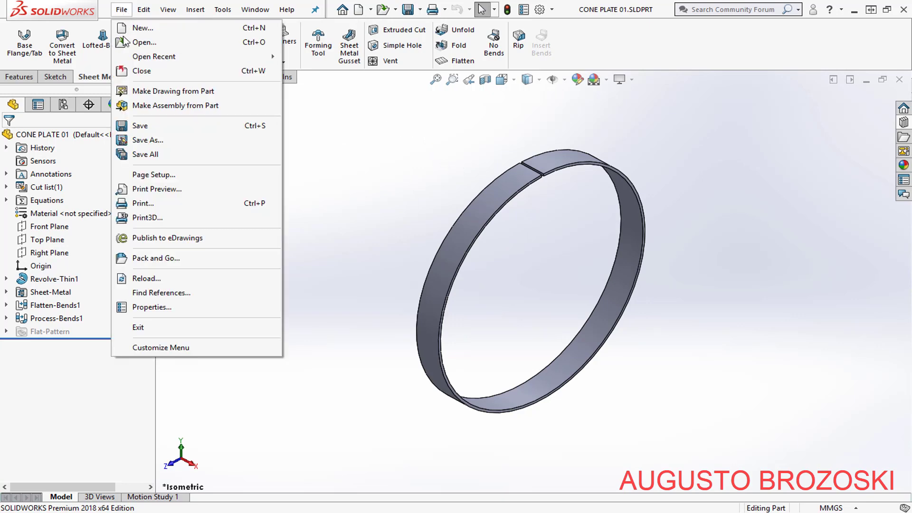
left_click(164, 142)
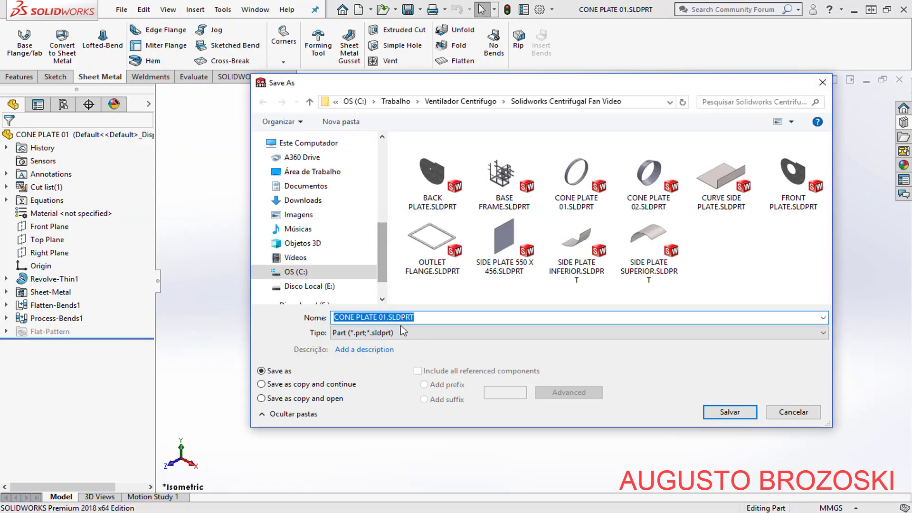
left_click(446, 318)
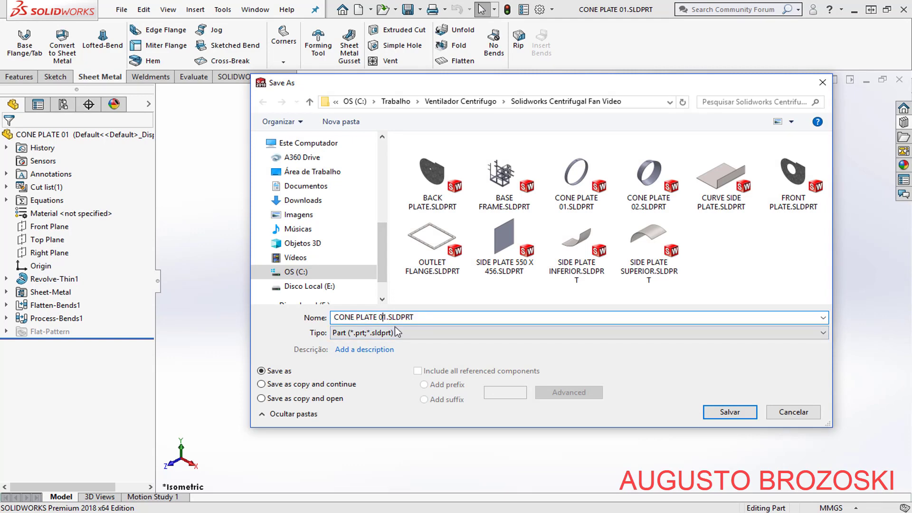
key("Delete")
type("3")
left_click(724, 413)
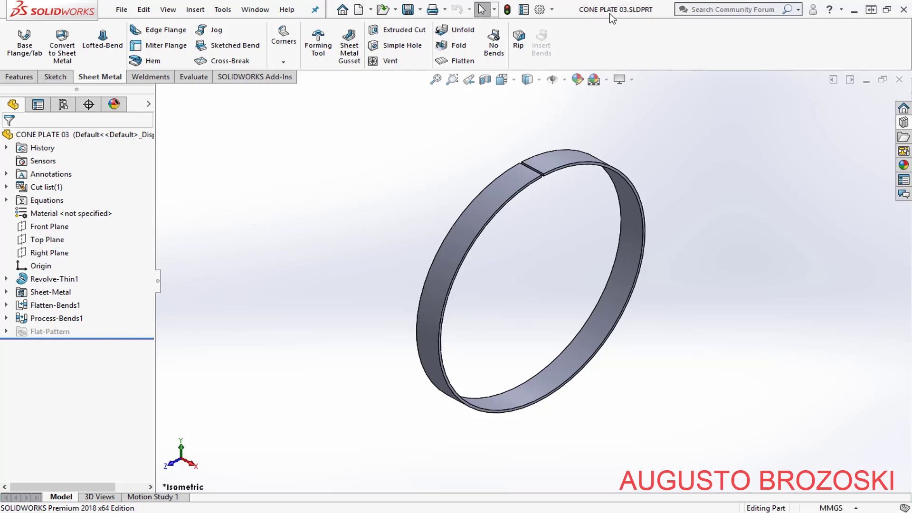
Check CONE PLATE 03 in the PDF parts list and set the axial length in the revolve's sketch to 200 mm
left_click(331, 512)
scroll(492, 338, "up", 2)
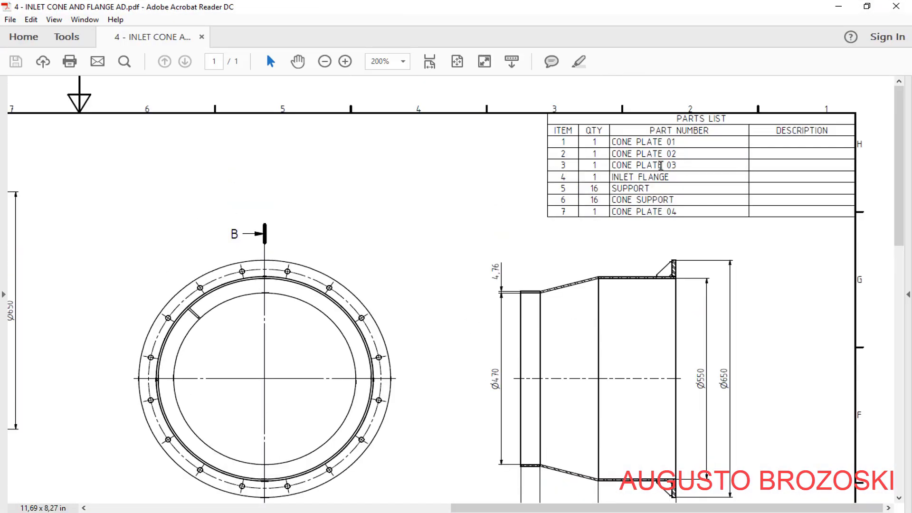
scroll(613, 244, "down", 1)
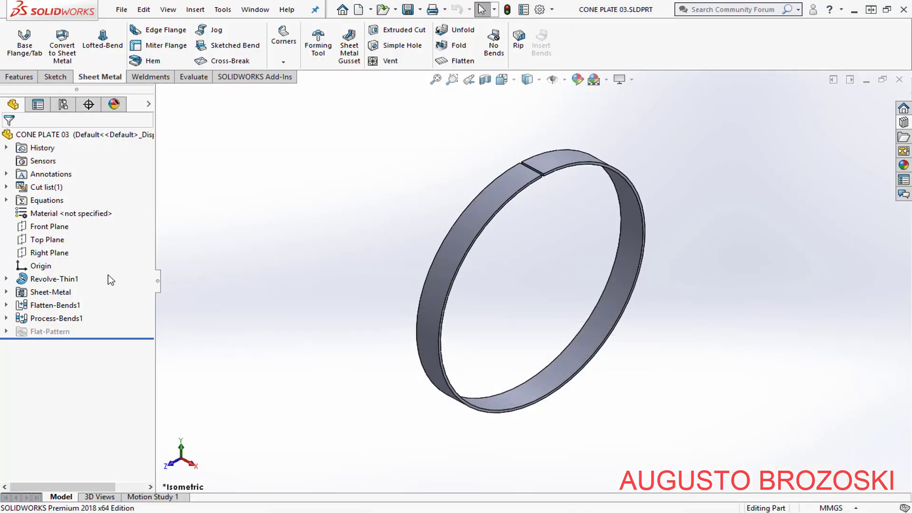
left_click(6, 280)
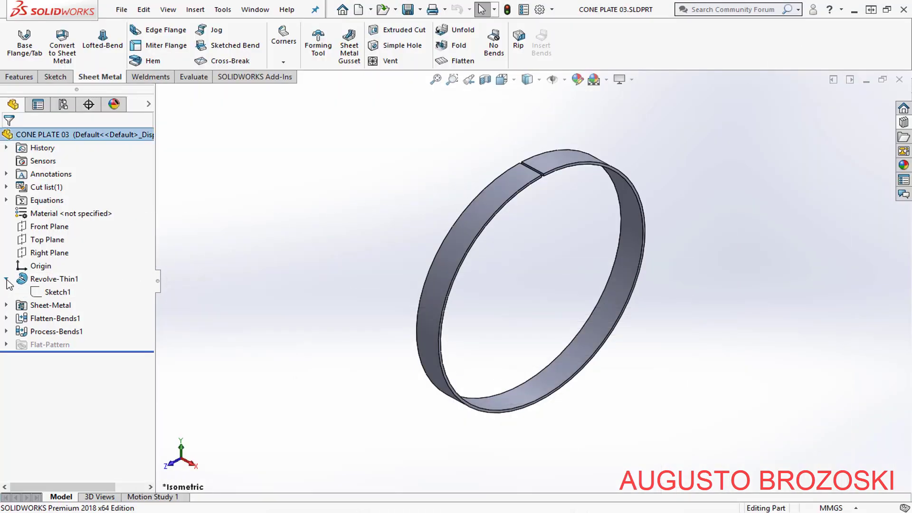
left_click(56, 294)
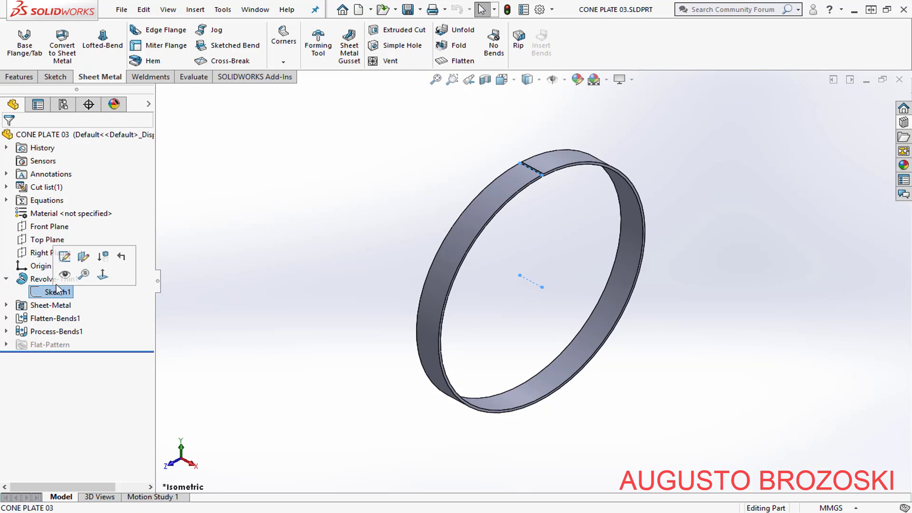
left_click(64, 258)
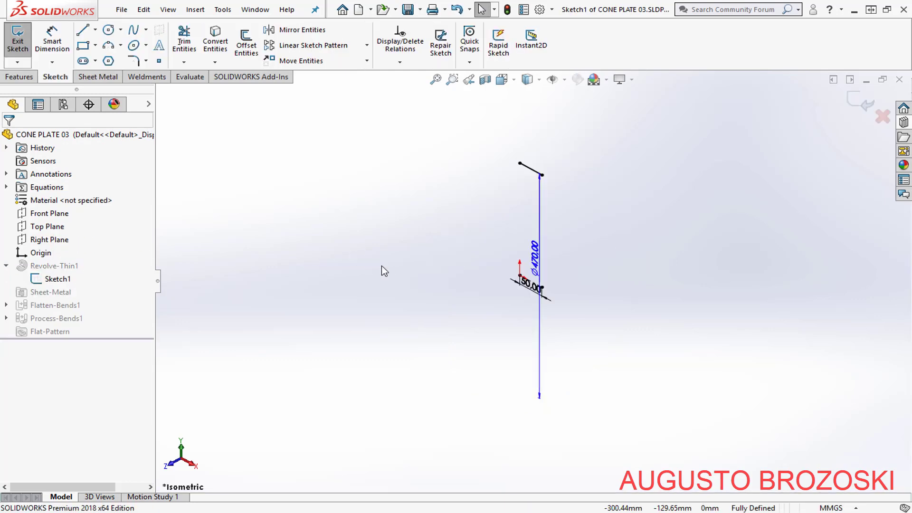
right_click(57, 279)
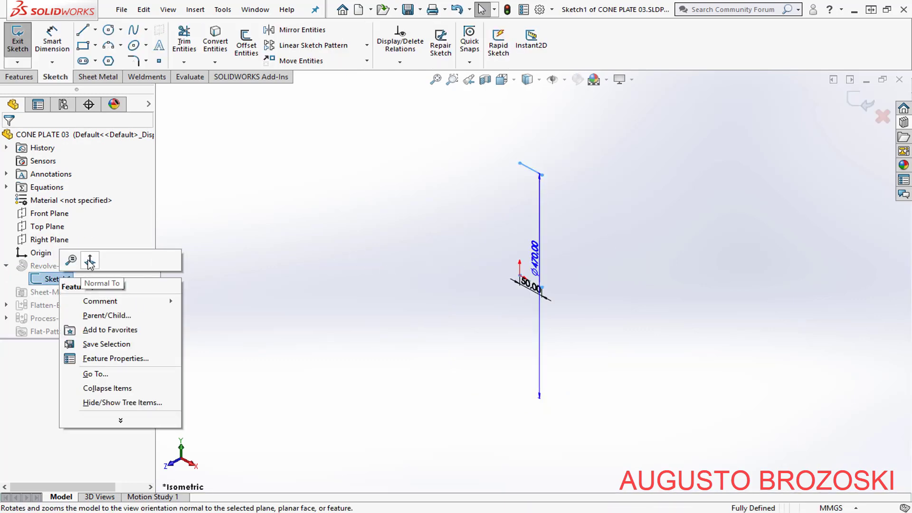
left_click(90, 261)
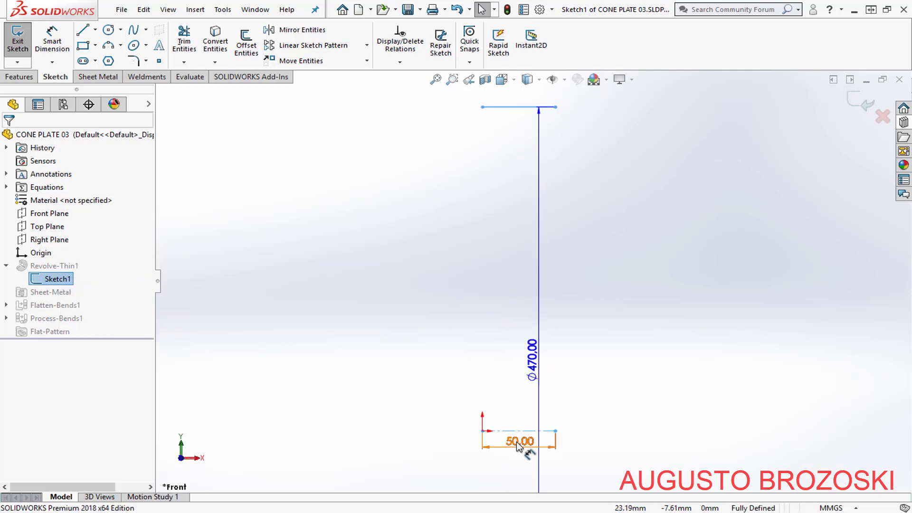
double_click(518, 441)
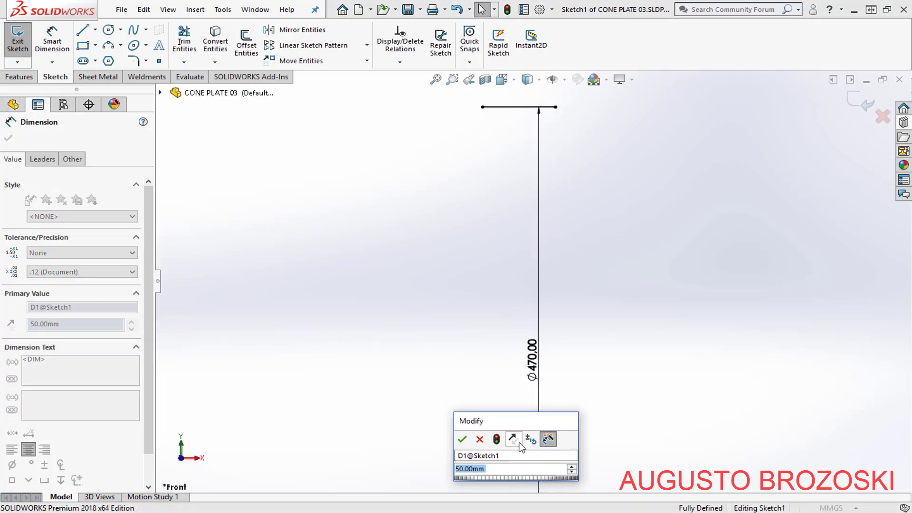
type("200")
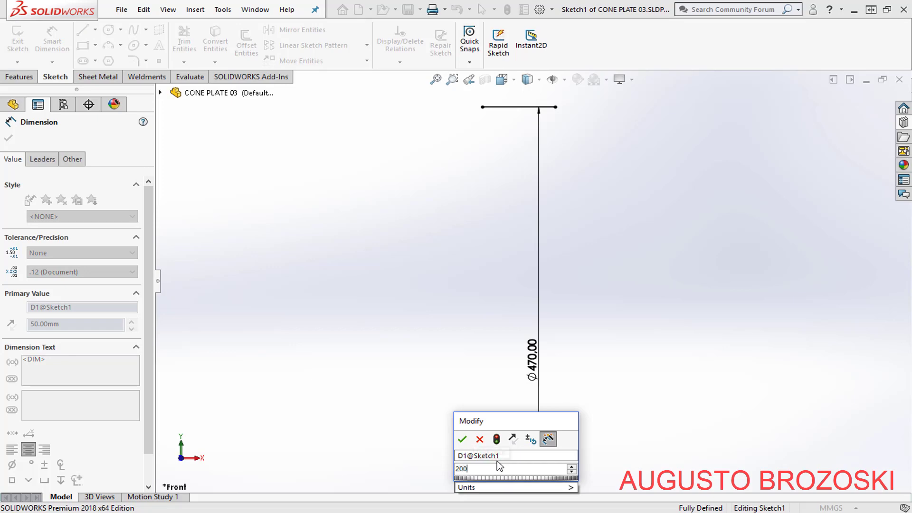
left_click(480, 439)
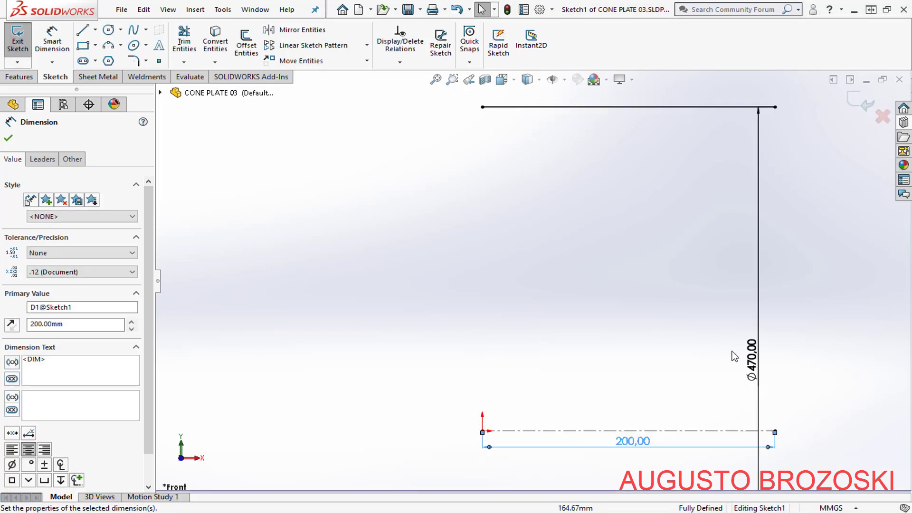
Set the sketch's diameter dimension to 550 mm and exit the sketch to rebuild the ring, shown in isometric orientation
double_click(752, 360)
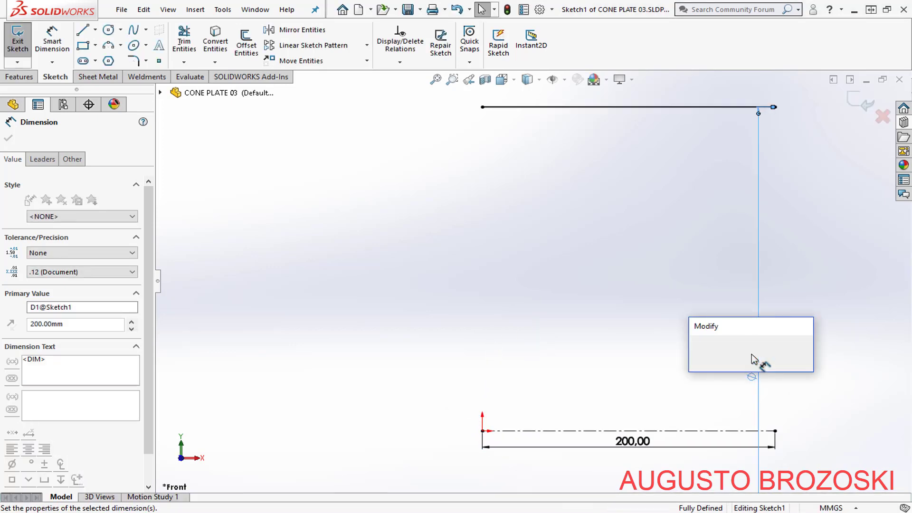
type("550")
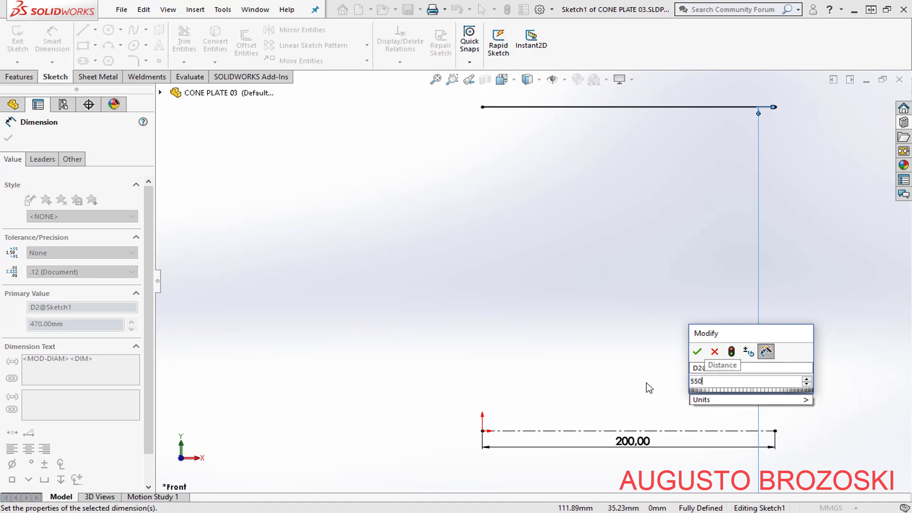
key("Return")
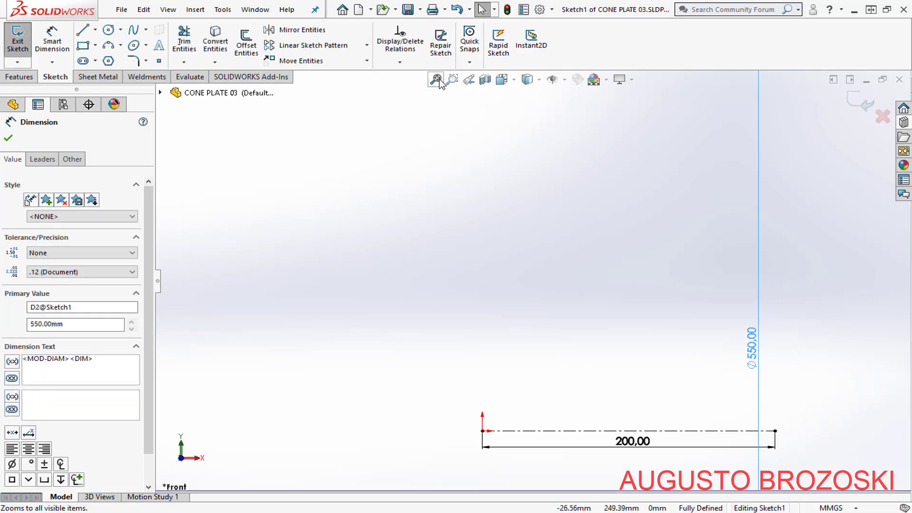
left_click(436, 79)
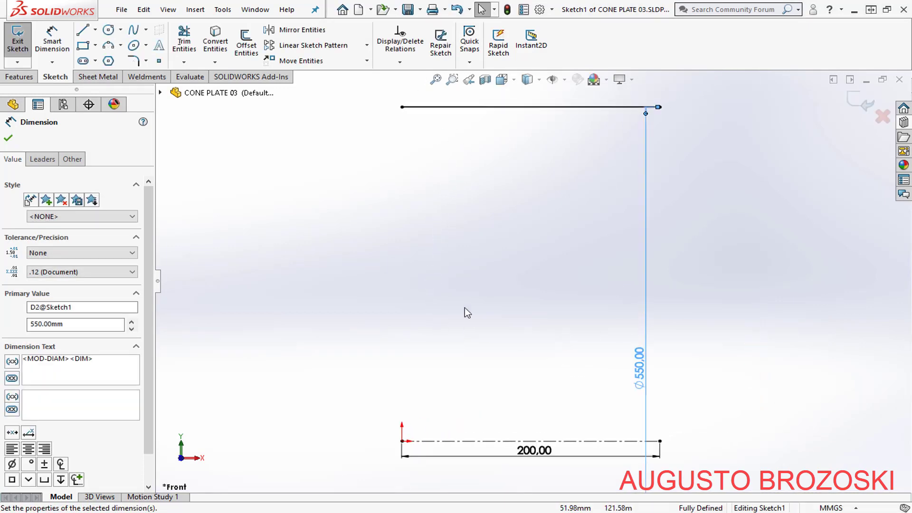
left_click(8, 139)
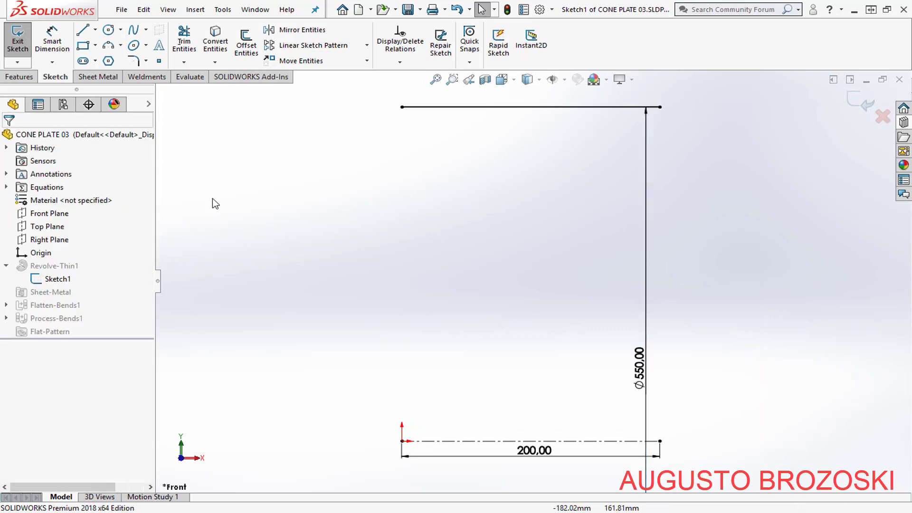
left_click(854, 104)
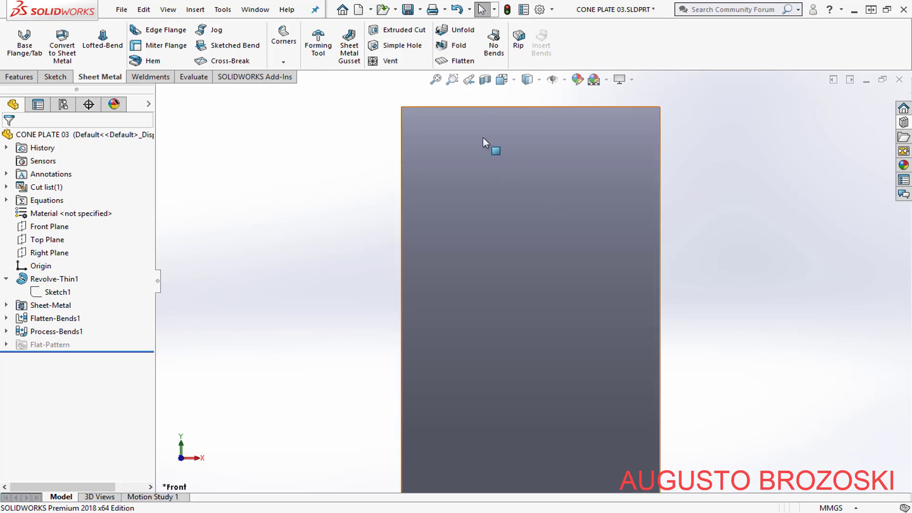
left_click(503, 80)
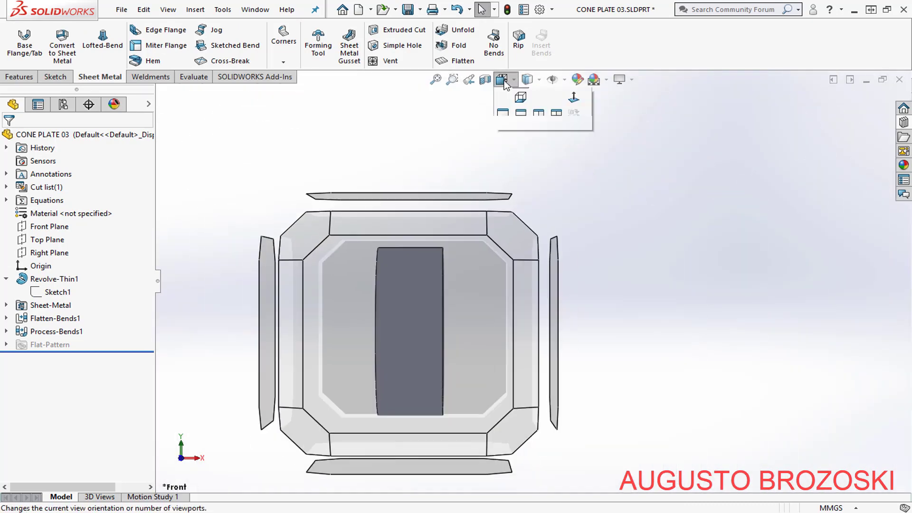
left_click(505, 123)
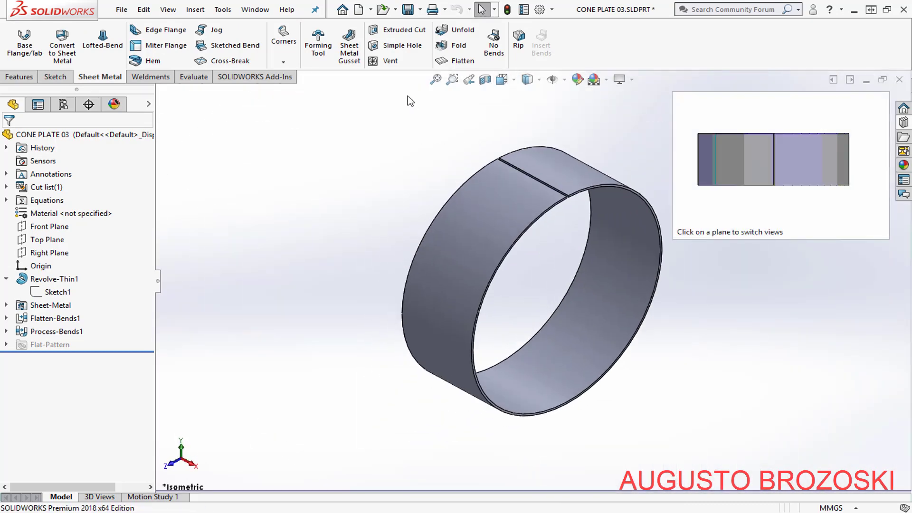
Save CONE PLATE 03 and flatten the sheet metal ring to inspect its developed strip from the side
left_click(407, 9)
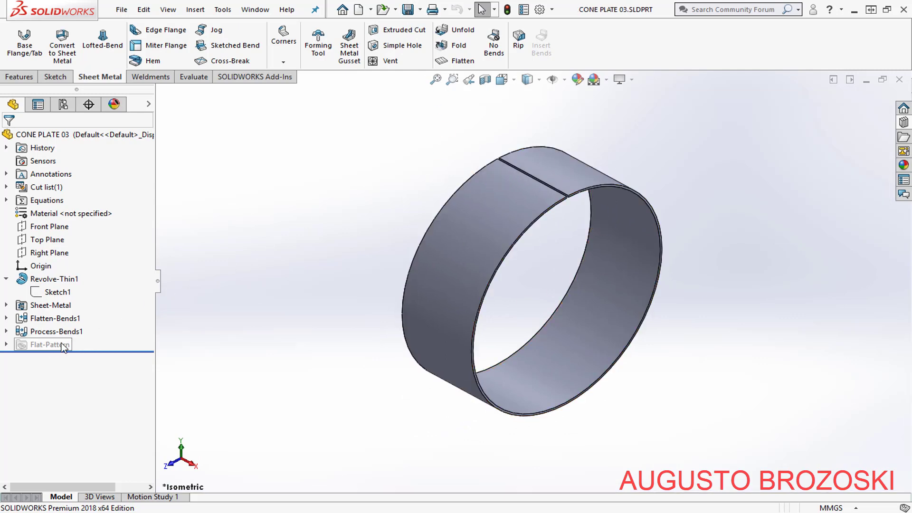
left_click(457, 61)
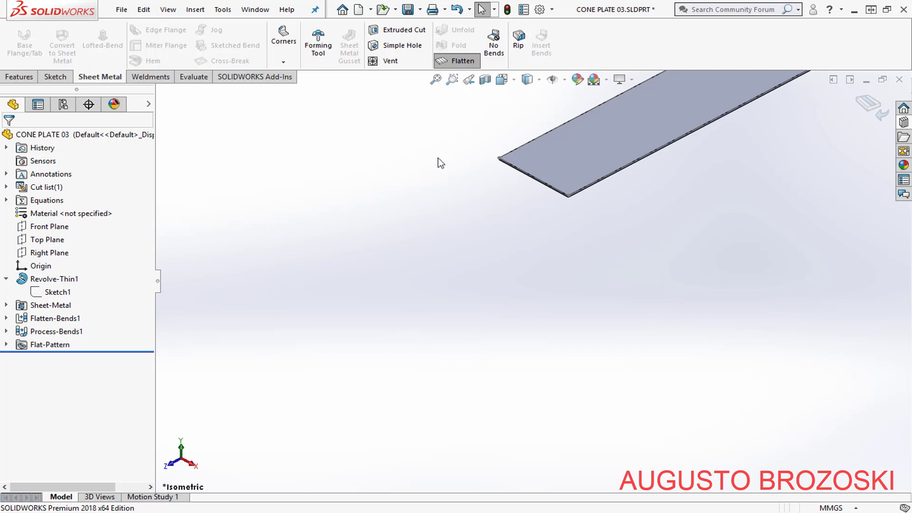
left_click(436, 79)
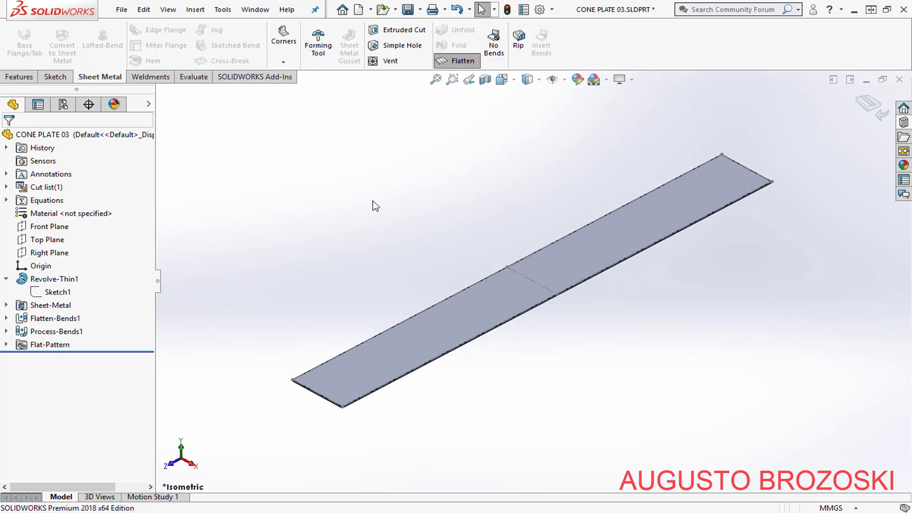
left_click(509, 82)
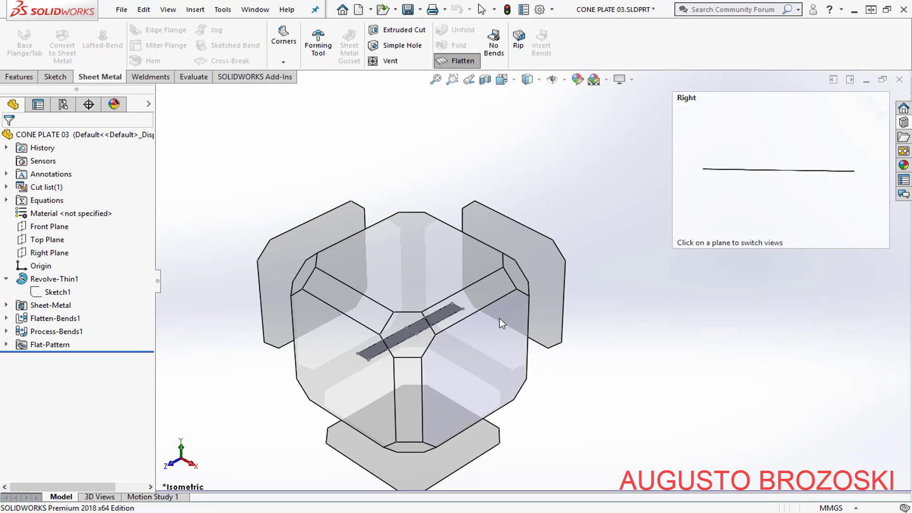
left_click(500, 318)
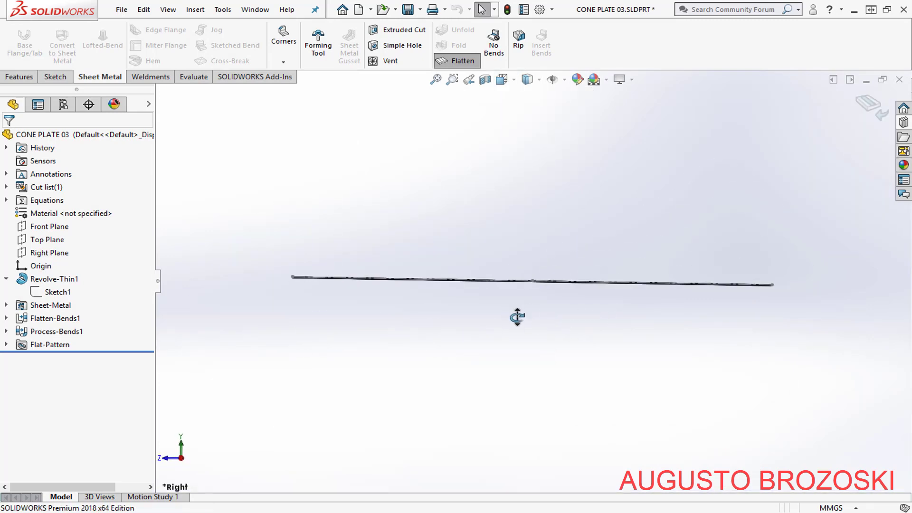
middle_click_drag(517, 317, 261, 287)
scroll(260, 283, "down", 3)
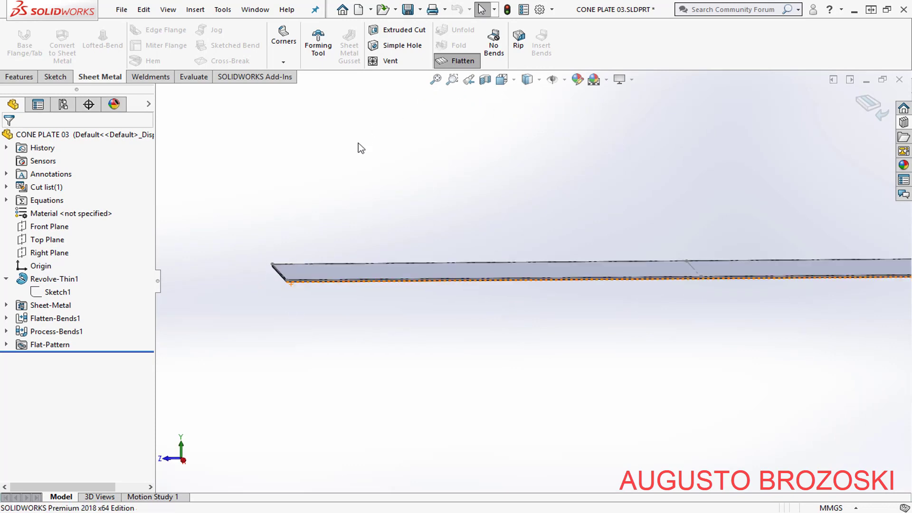
Return the flattened strip to its folded ring shape and show it in isometric orientation
left_click(456, 62)
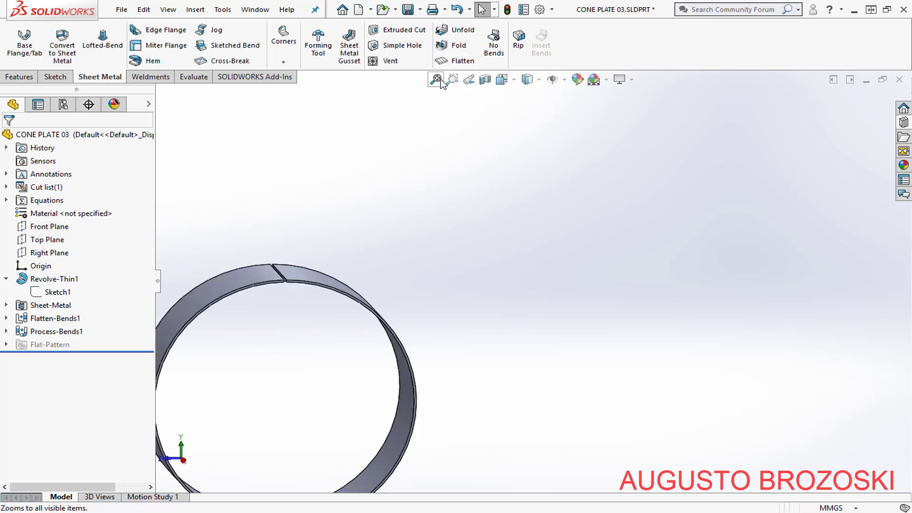
left_click(453, 80)
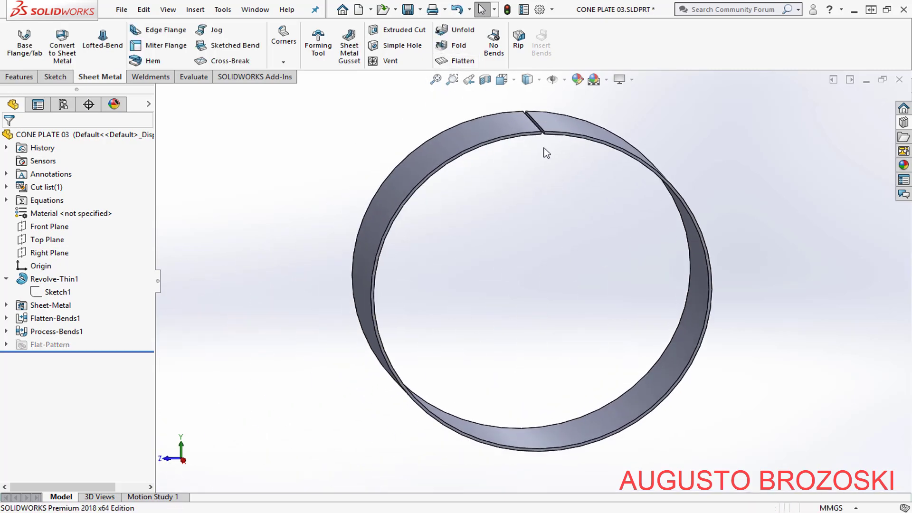
left_click(502, 80)
left_click(572, 115)
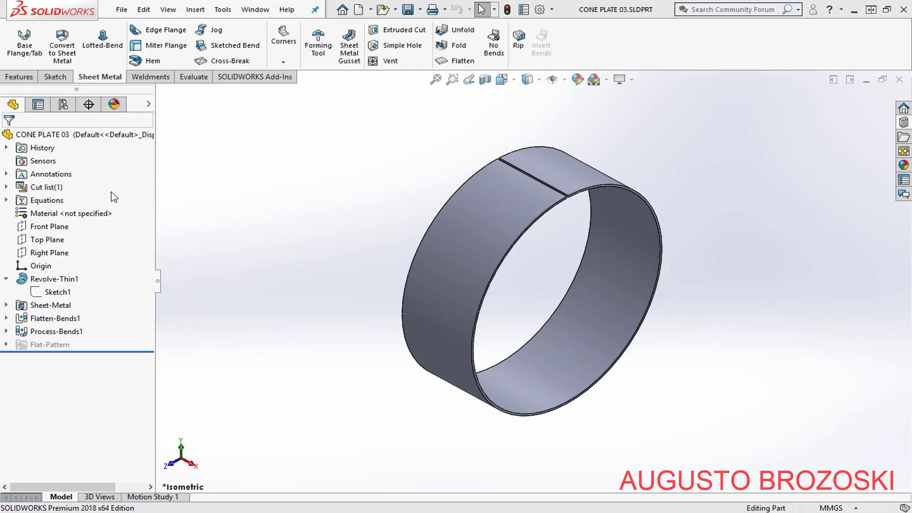
Assign AISI 1020 from the SOLIDWORKS steel materials to CONE PLATE 03
right_click(77, 214)
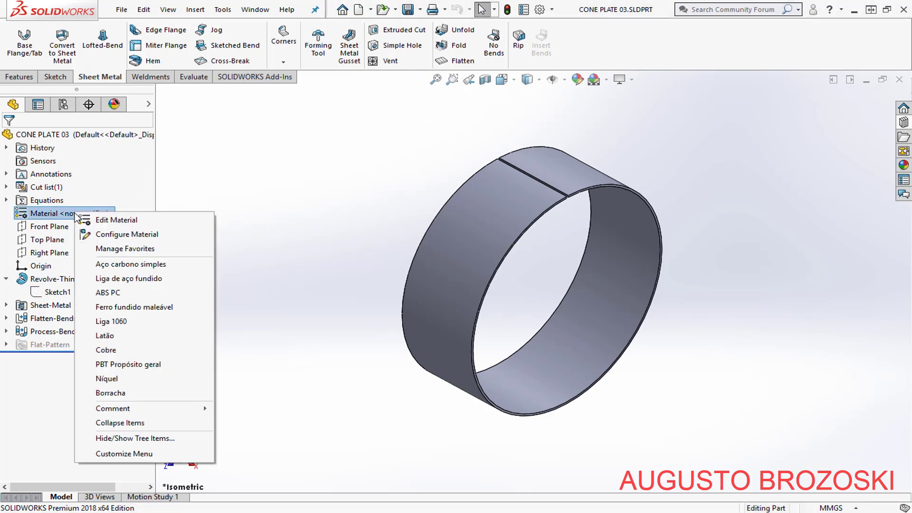
left_click(133, 221)
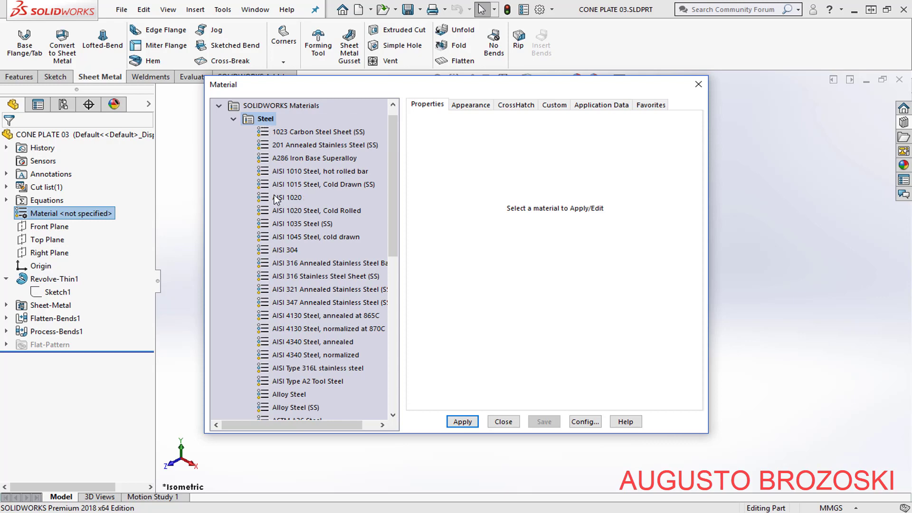
left_click(297, 198)
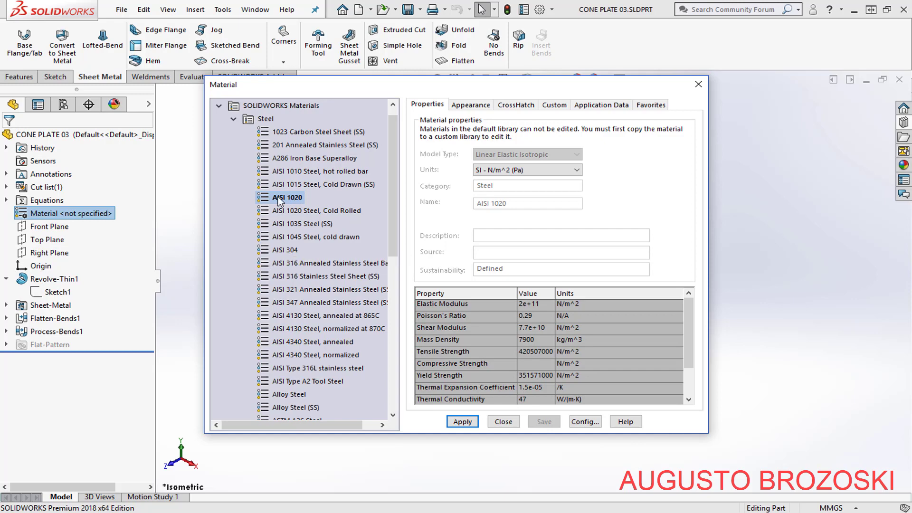
left_click(467, 426)
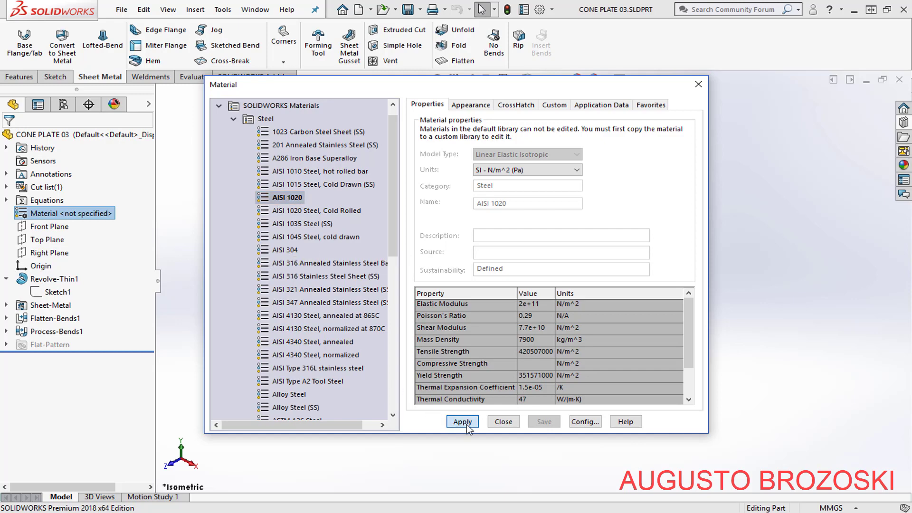
left_click(493, 426)
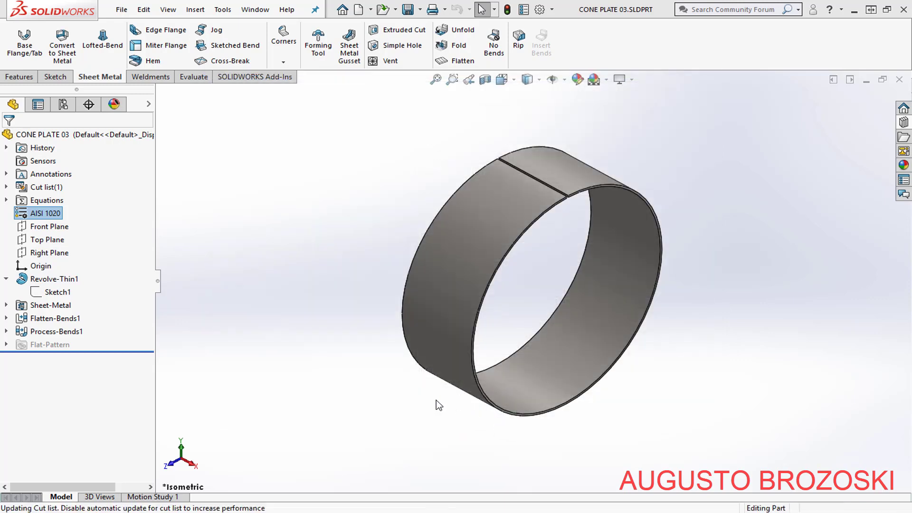
Apply a plain white background scene to CONE PLATE 03 and save the part
left_click(608, 79)
left_click(626, 137)
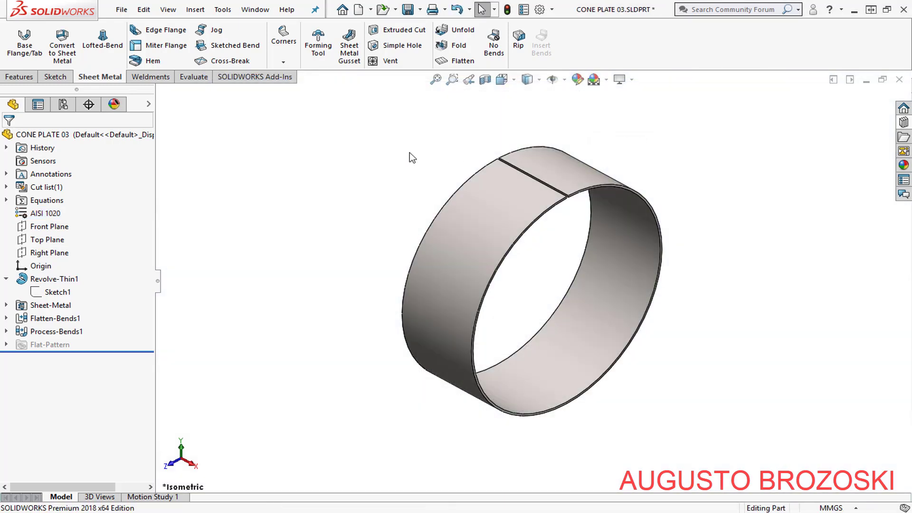
left_click(407, 11)
Switch to the open CONE PLATE 02 part and assign AISI 1020 steel as its material
left_click(255, 9)
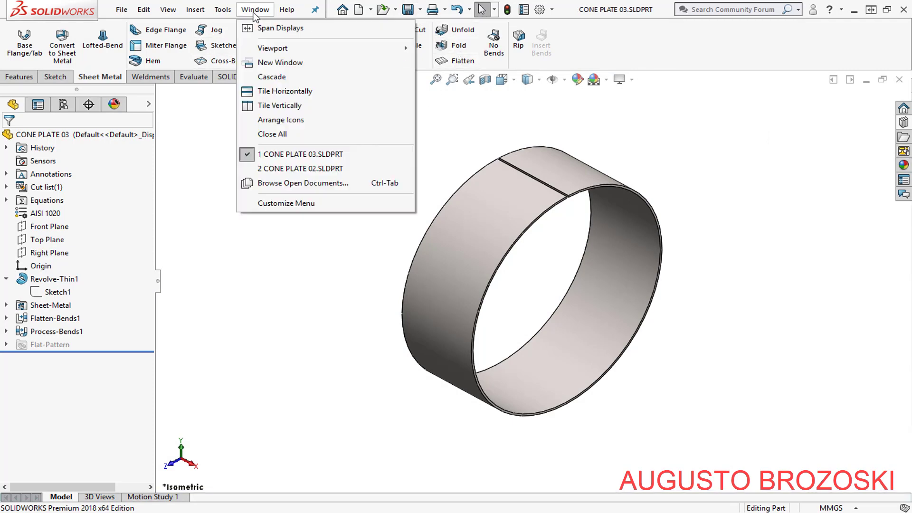
left_click(306, 169)
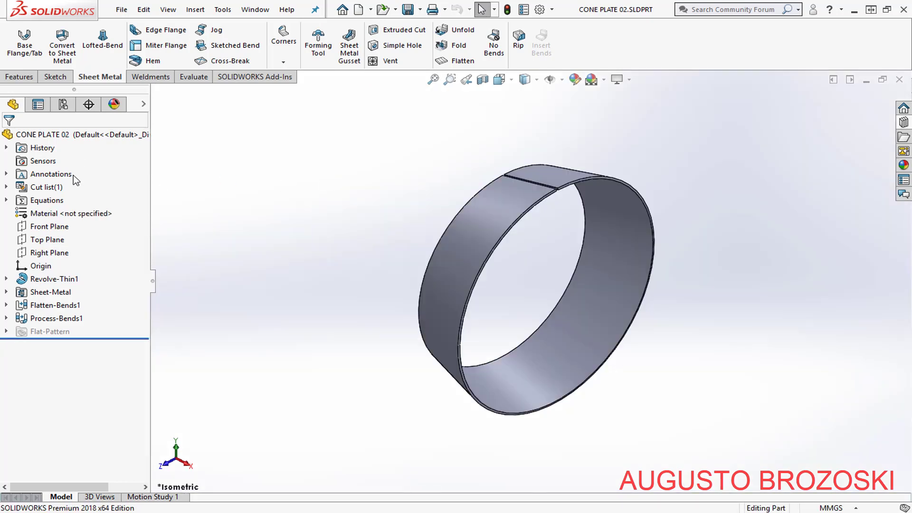
right_click(70, 215)
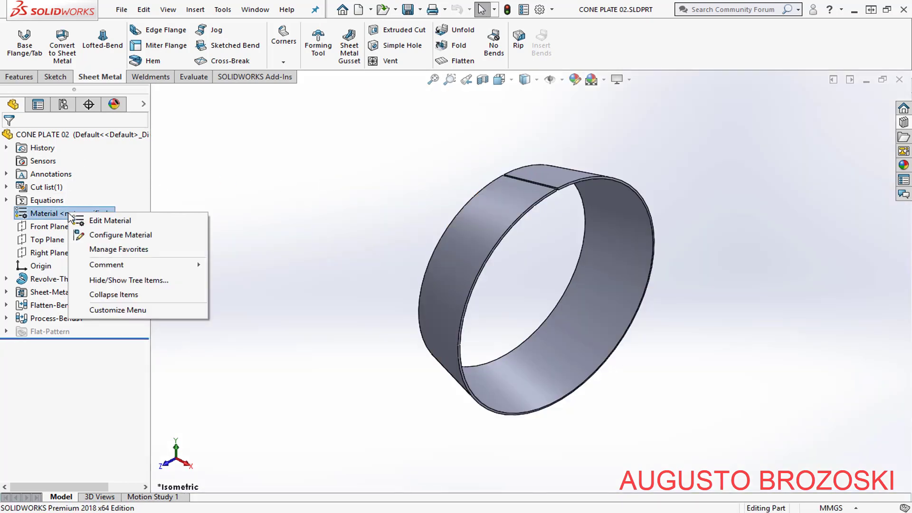
left_click(113, 226)
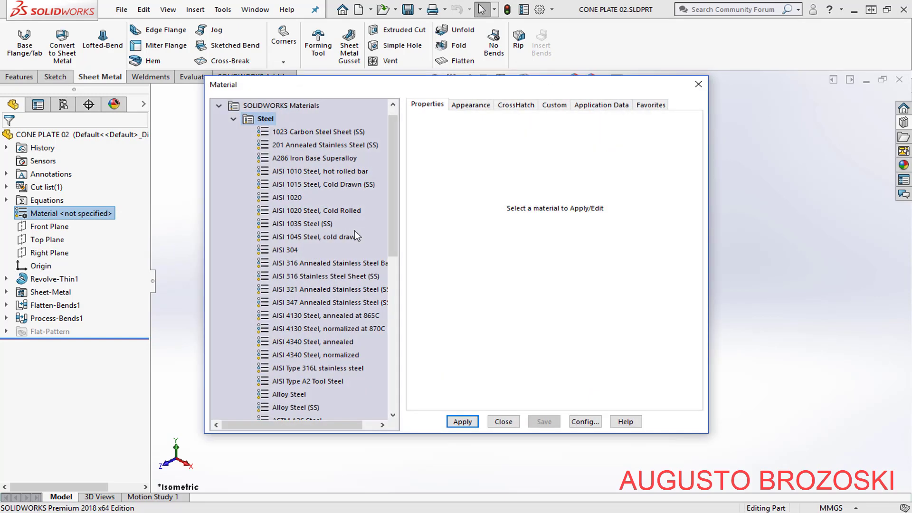
left_click(297, 198)
left_click(473, 422)
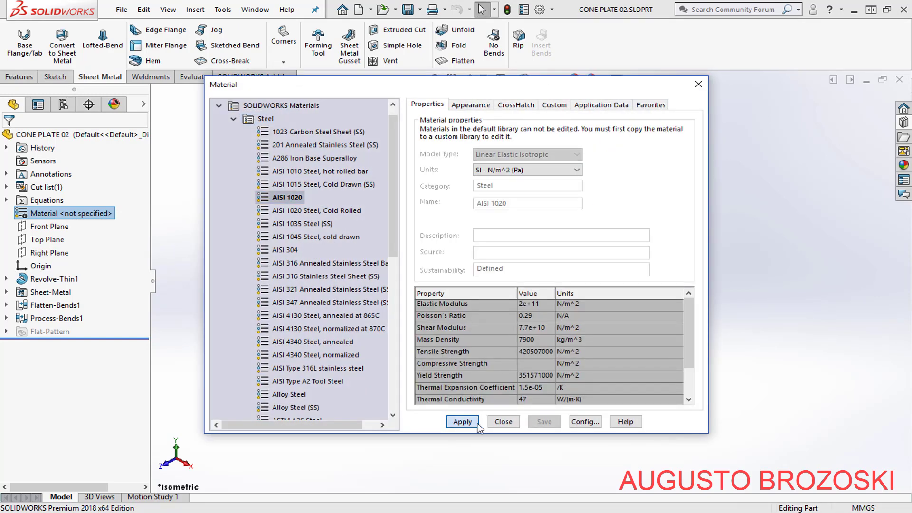
left_click(502, 423)
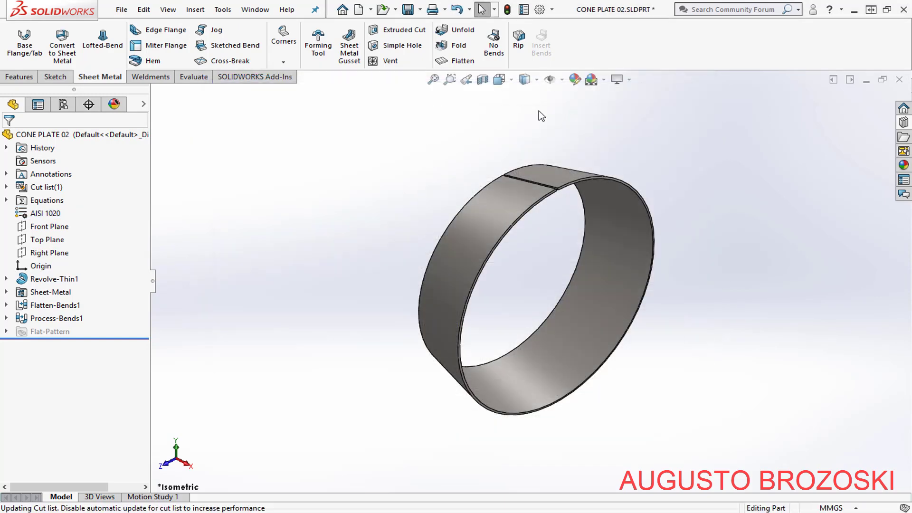
Apply a plain white background scene to CONE PLATE 02 and save the part
left_click(605, 80)
left_click(632, 139)
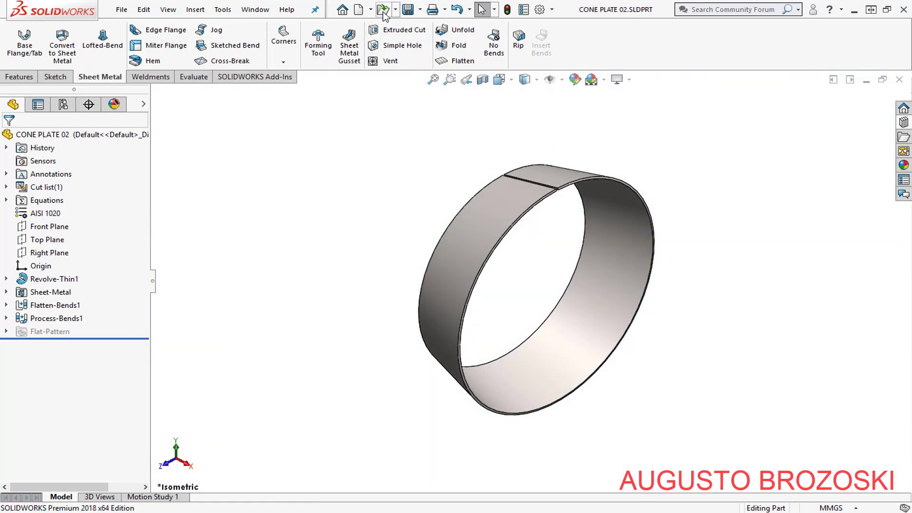
Open CONE PLATE 01.SLDPRT from the Solidworks Centrifugal Fan Video folder and assign AISI 1020 steel as its material
key("ctrl+o")
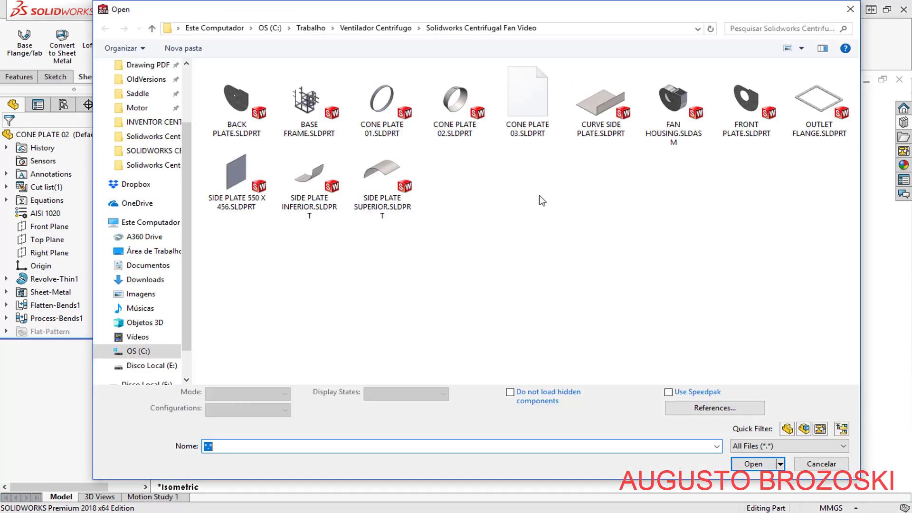
left_click(754, 451)
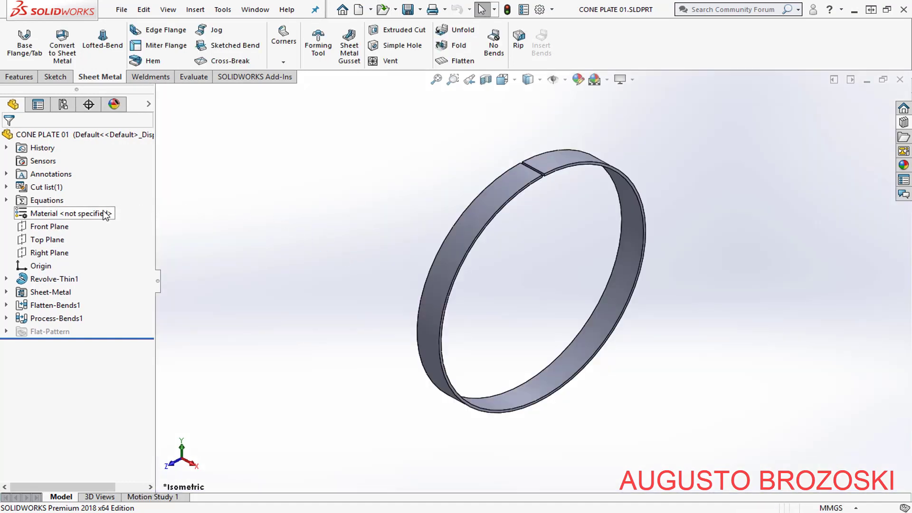
right_click(106, 215)
left_click(146, 221)
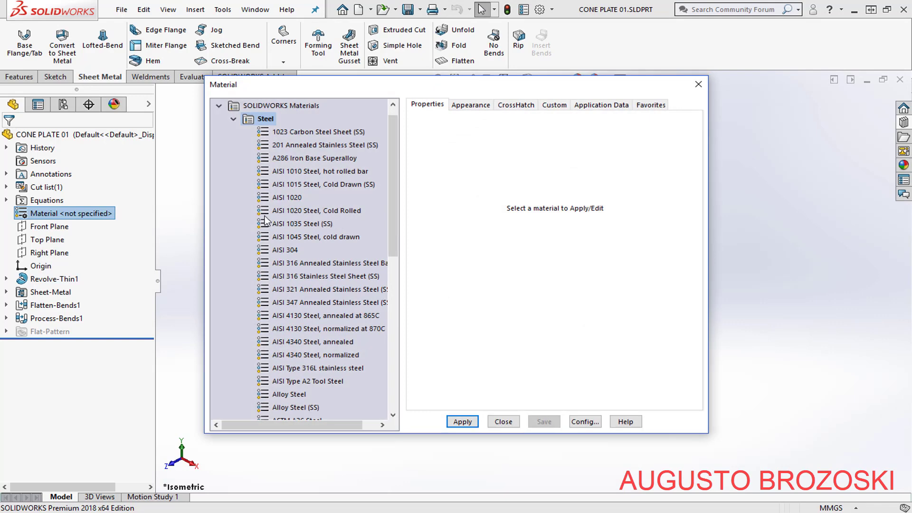
left_click(295, 198)
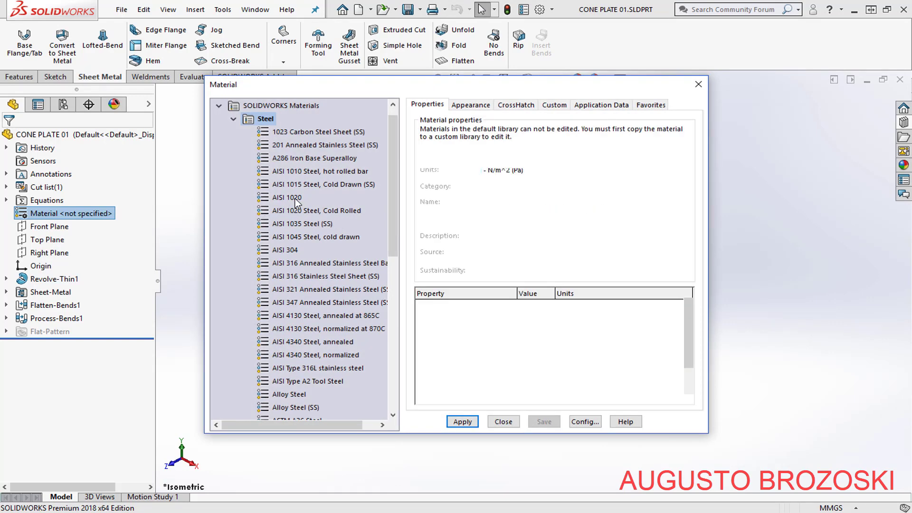
left_click(465, 421)
left_click(502, 422)
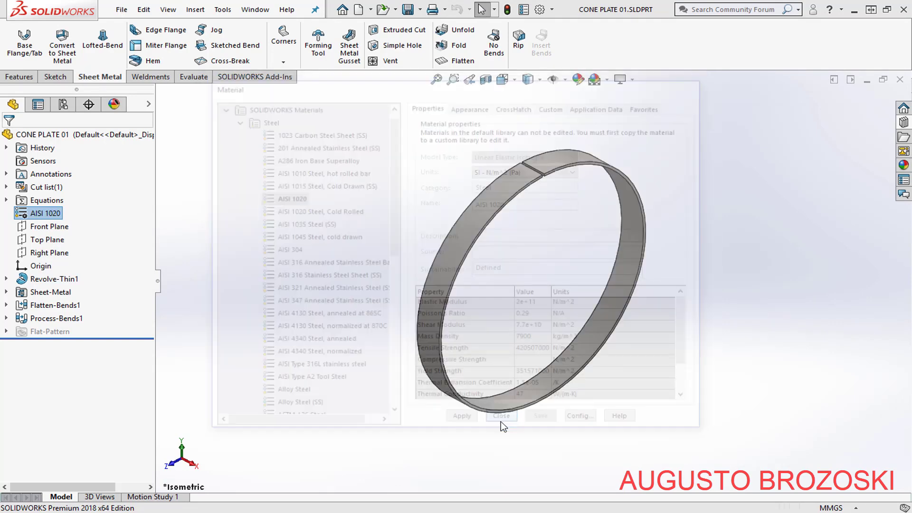
Apply a plain white background scene to CONE PLATE 01 and save the part
left_click(607, 81)
left_click(629, 137)
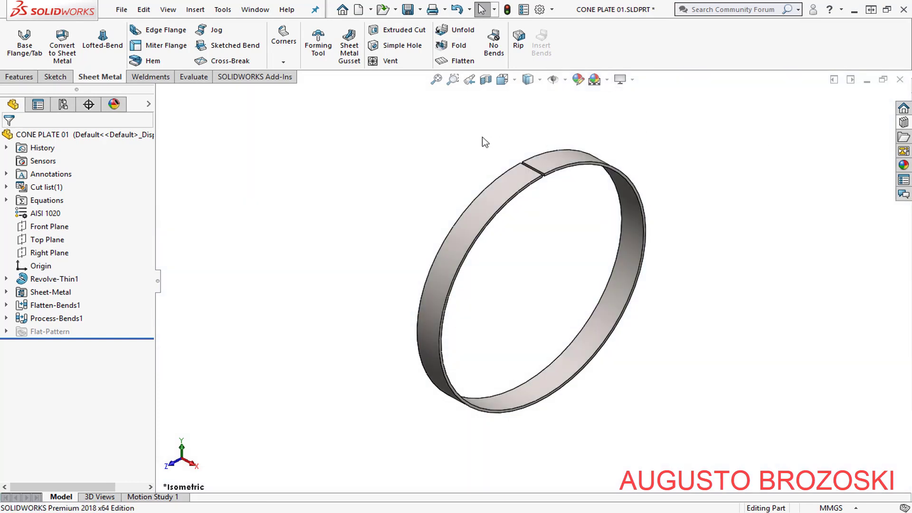
left_click(407, 10)
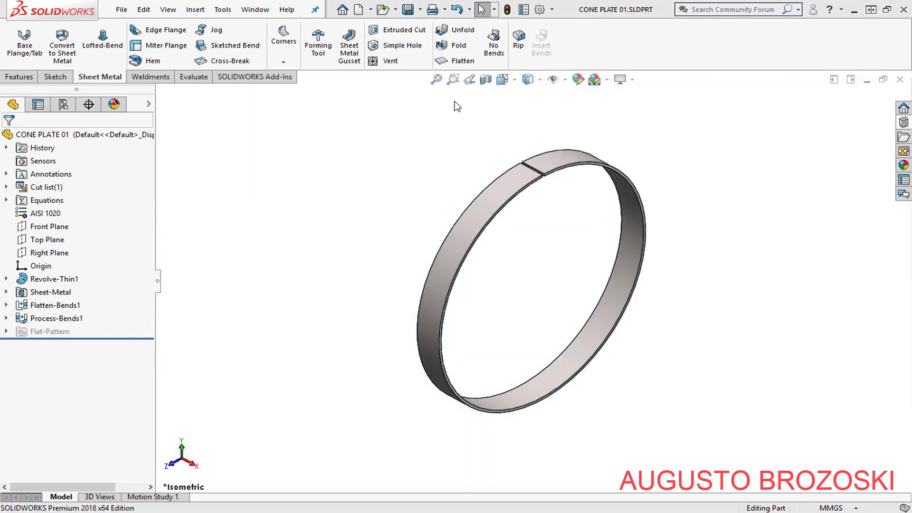
Switch to the inlet cone and flange PDF and examine the item 7 ring's dimensions and its part name in the parts list
left_click(335, 506)
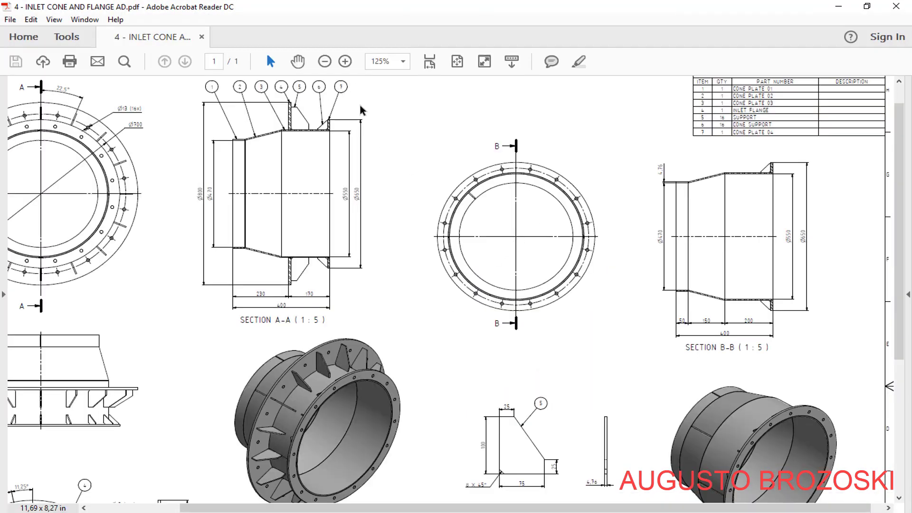
scroll(529, 284, "down", 5)
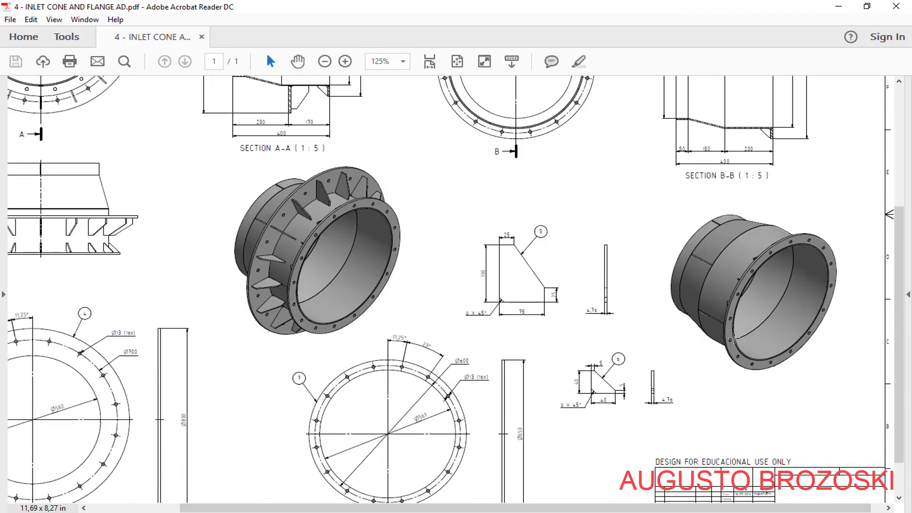
scroll(449, 343, "down", 2)
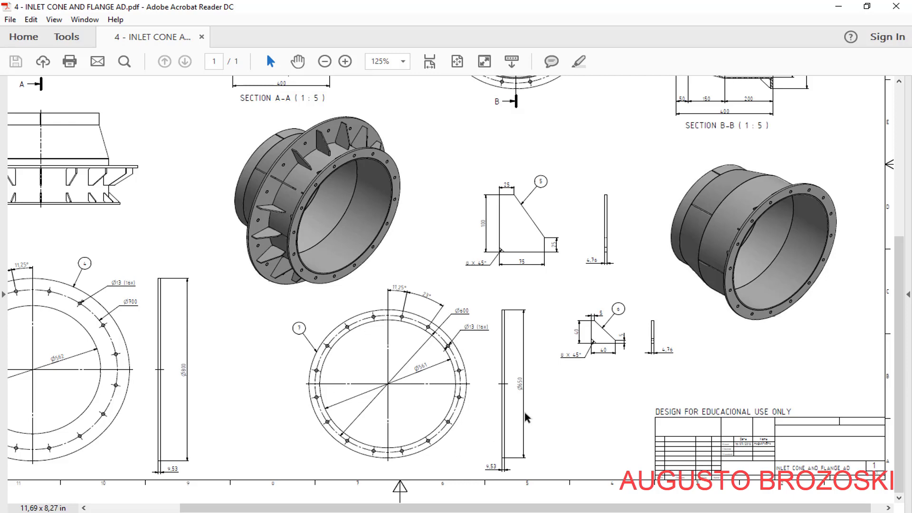
scroll(585, 259, "up", 7)
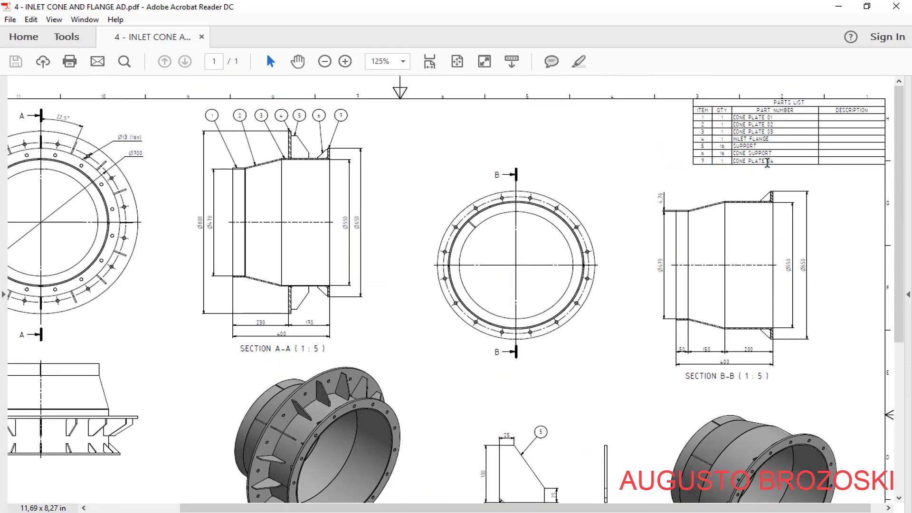
left_click(839, 10)
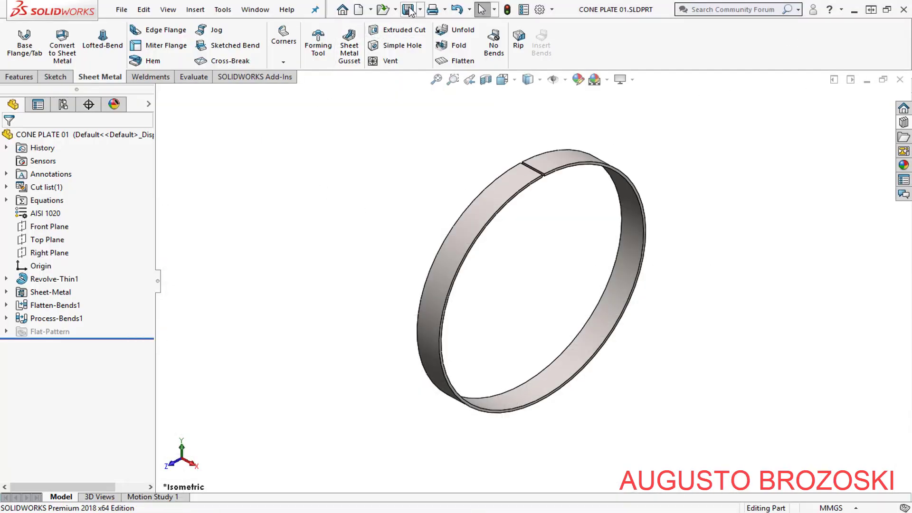
Create a new part document and start a sketch on the Right Plane
left_click(359, 9)
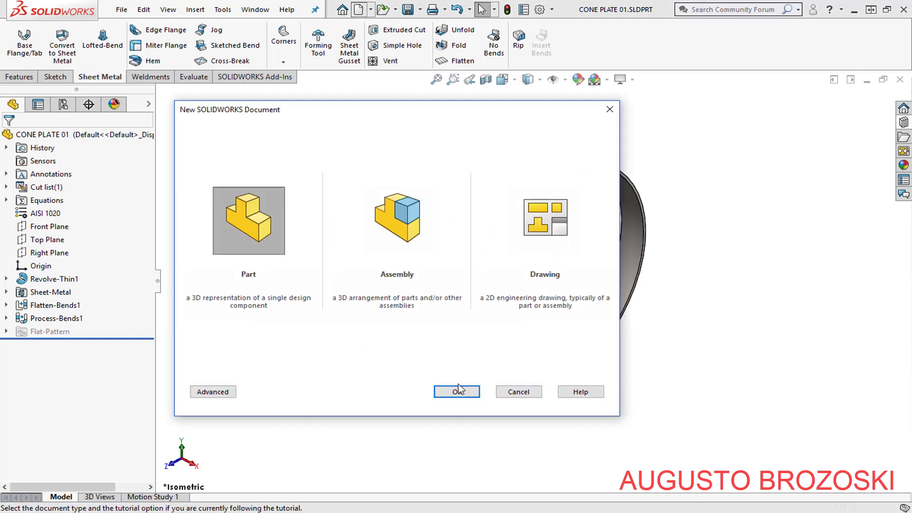
left_click(460, 391)
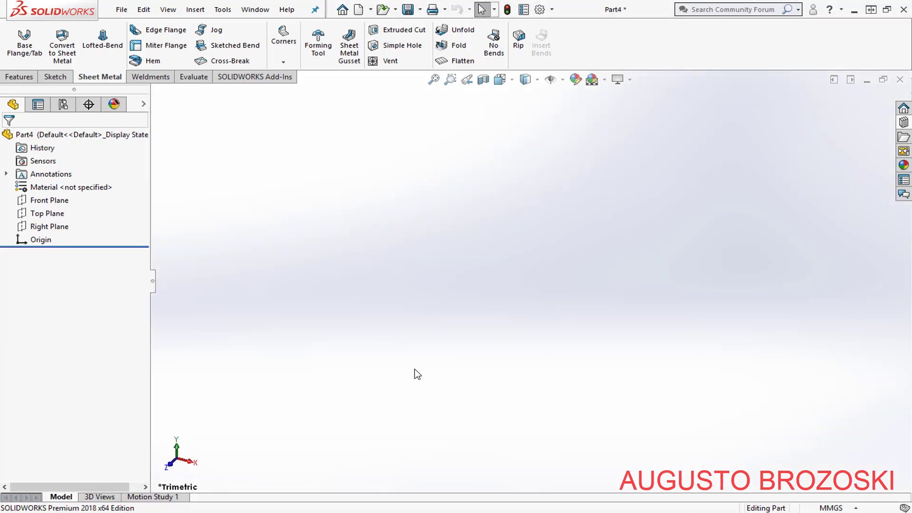
left_click(55, 76)
left_click(18, 37)
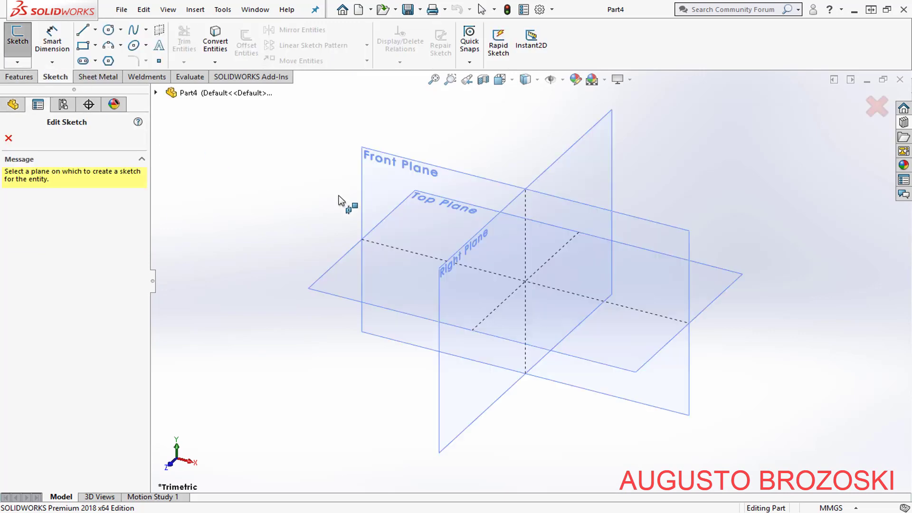
left_click(552, 167)
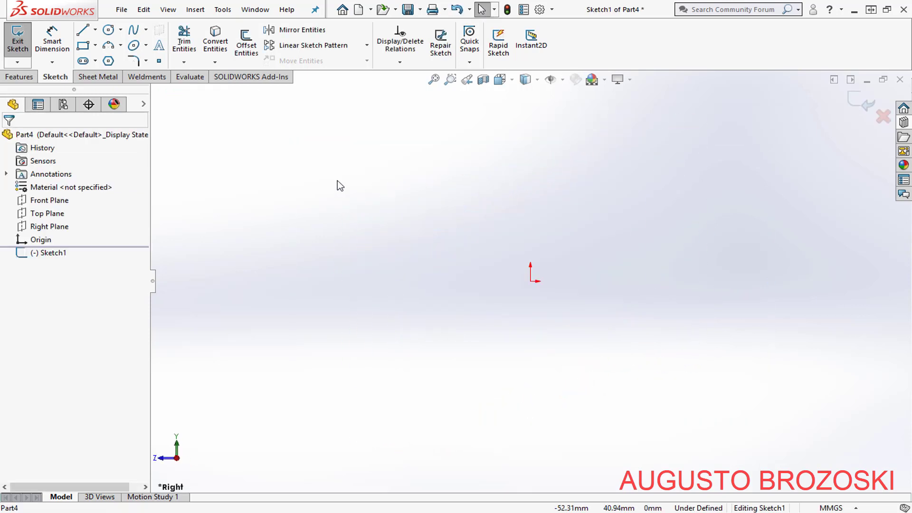
Sketch two concentric circles centred on the origin, with radii of about 53 mm and 83 mm
left_click(109, 31)
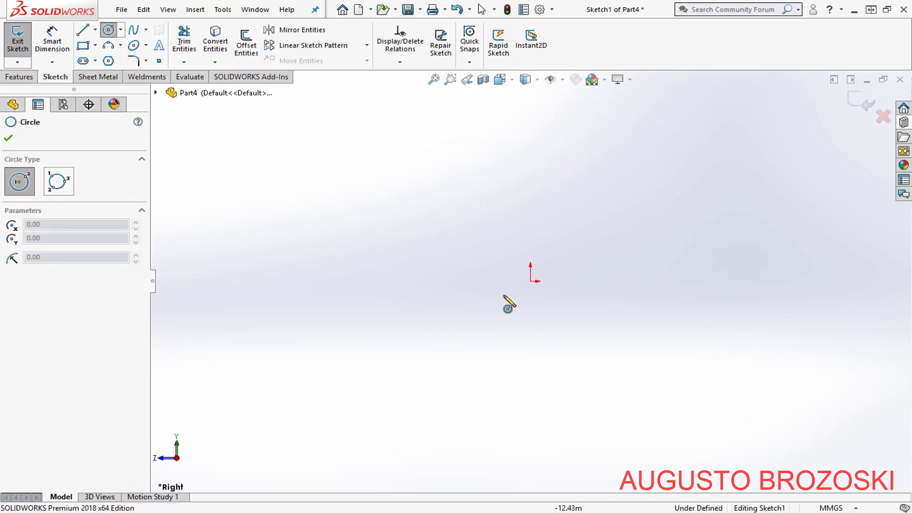
mouse_move(543, 279)
left_mouse_down()
mouse_move(587, 230)
mouse_move(612, 179)
left_mouse_up()
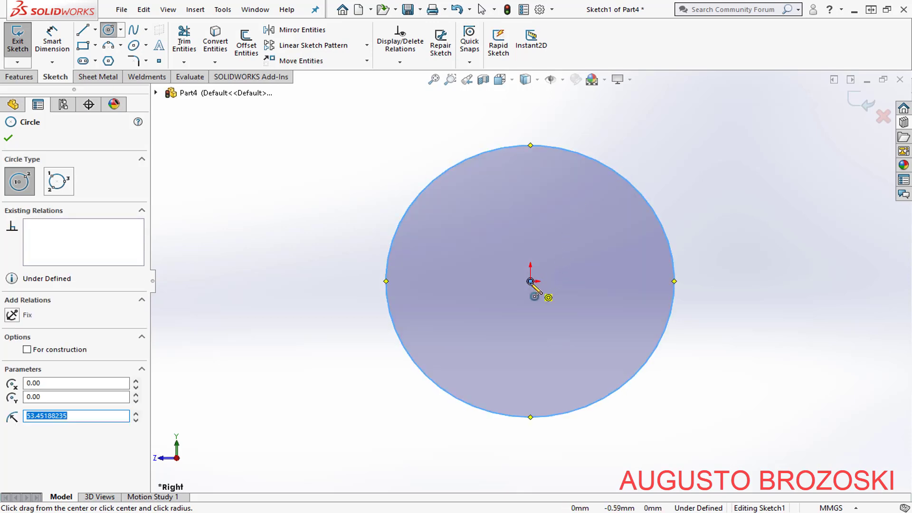
left_click_drag(532, 284, 665, 123)
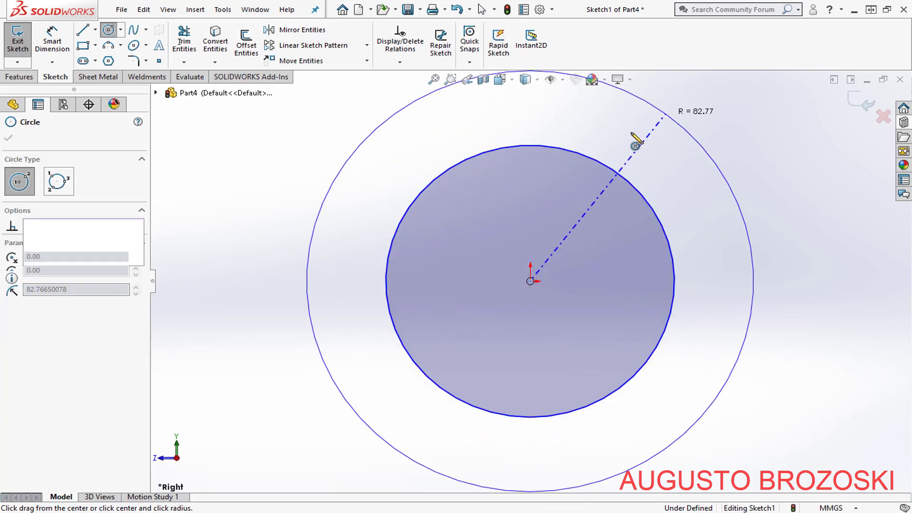
key("Escape")
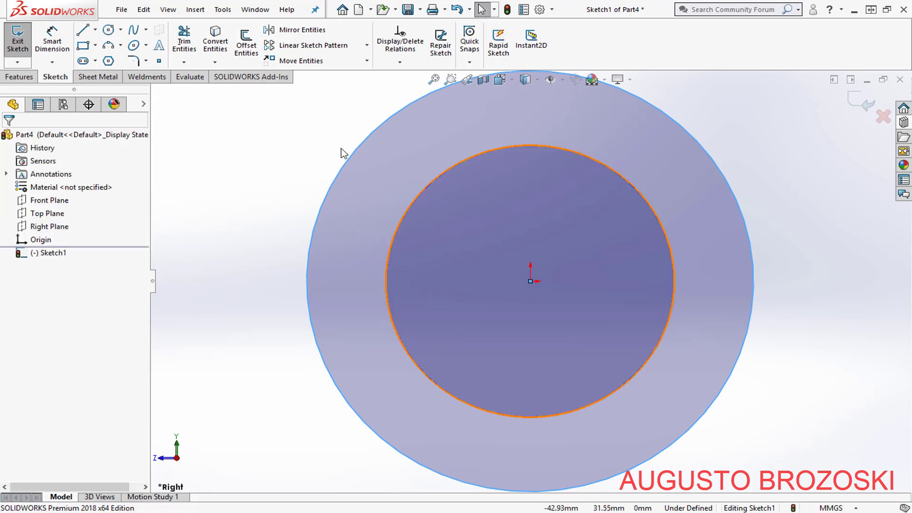
Dimension the outer circle's diameter as 650 mm, consulting the item 7 ring in the inlet cone and flange PDF
left_click(52, 40)
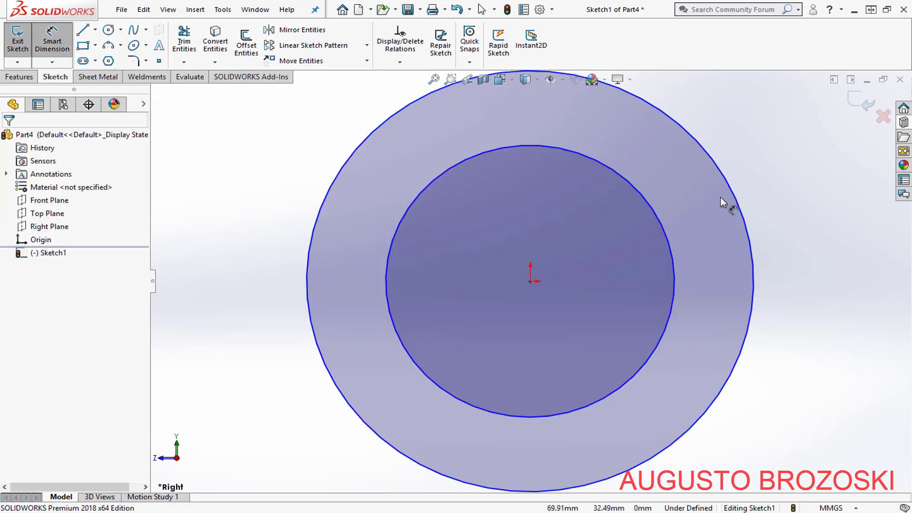
left_click(736, 198)
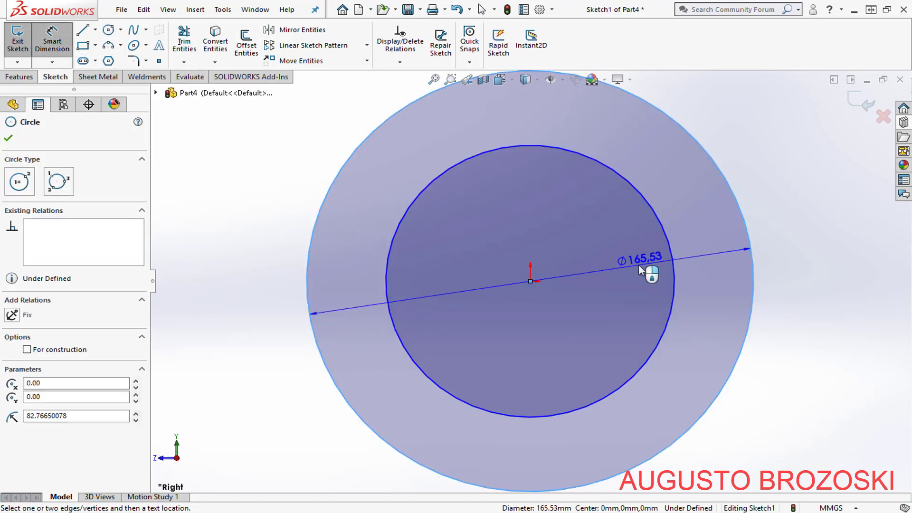
left_click(628, 271)
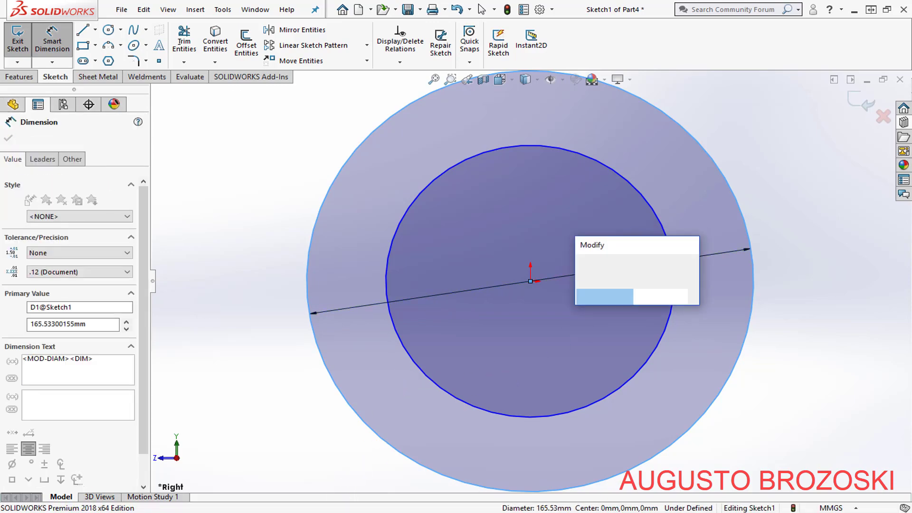
key("alt+Tab")
scroll(478, 346, "down", 7)
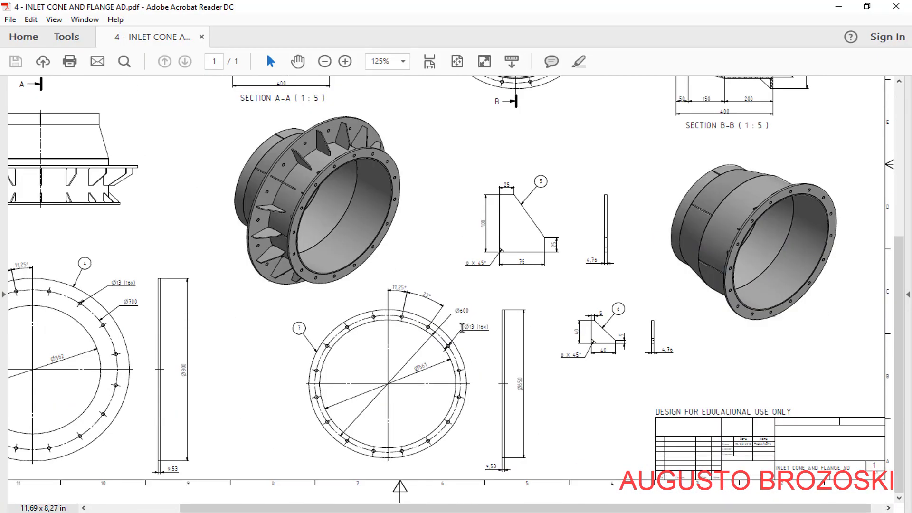
left_click(345, 61)
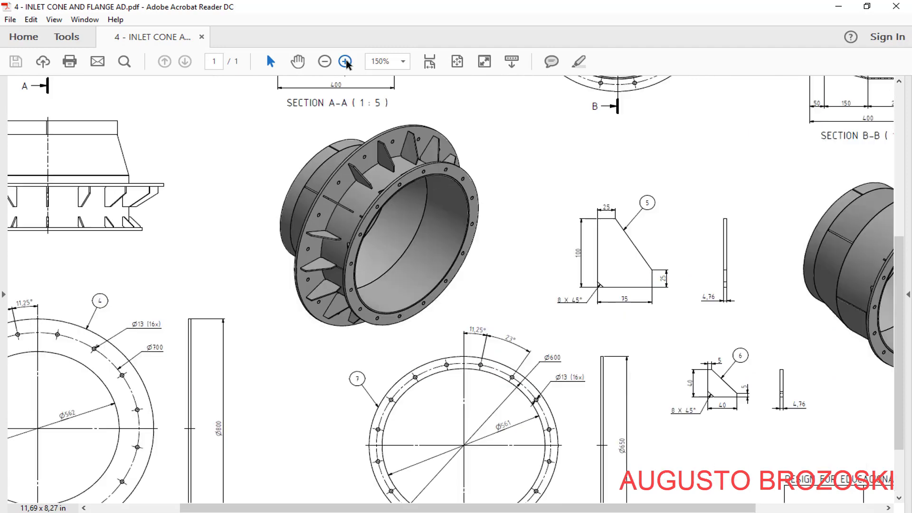
left_click(345, 62)
scroll(354, 162, "down", 6)
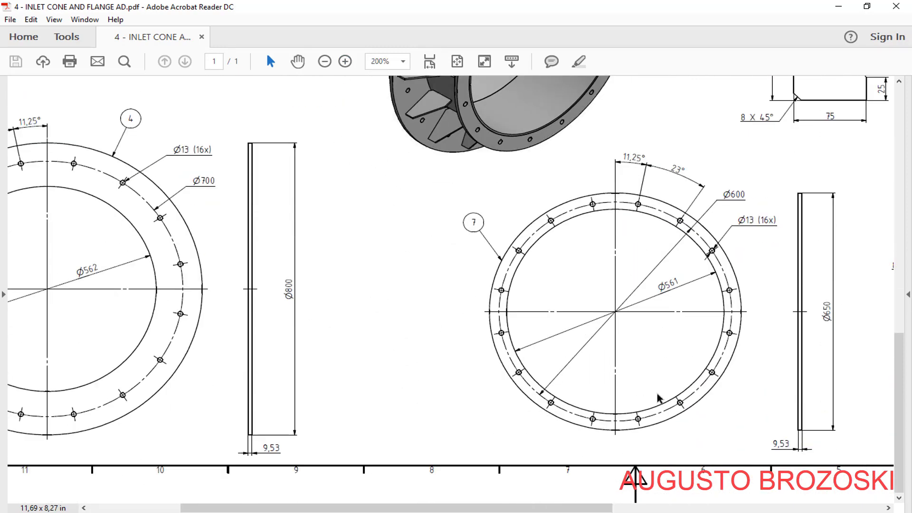
left_click_drag(526, 509, 611, 509)
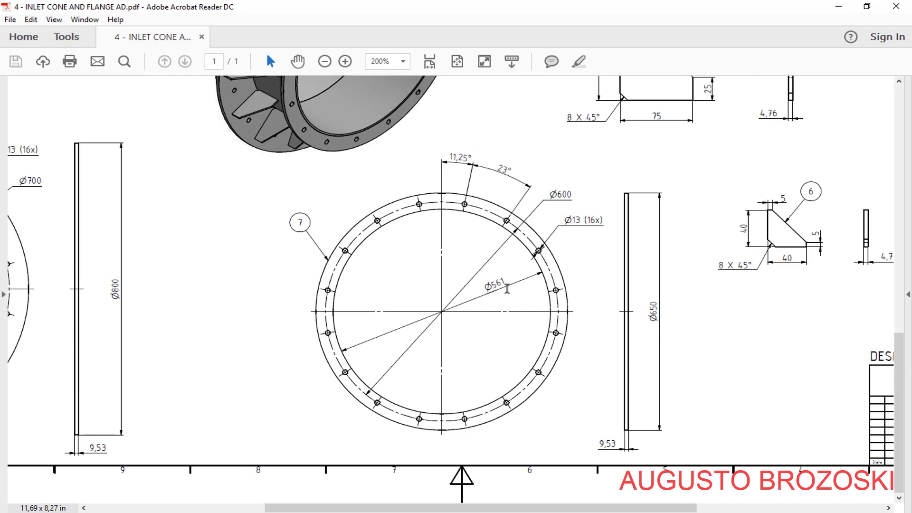
left_click(837, 9)
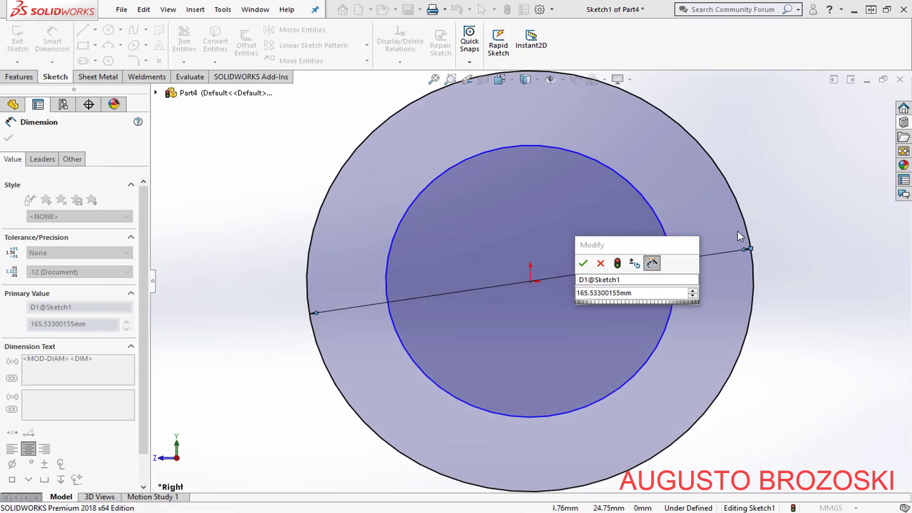
double_click(637, 293)
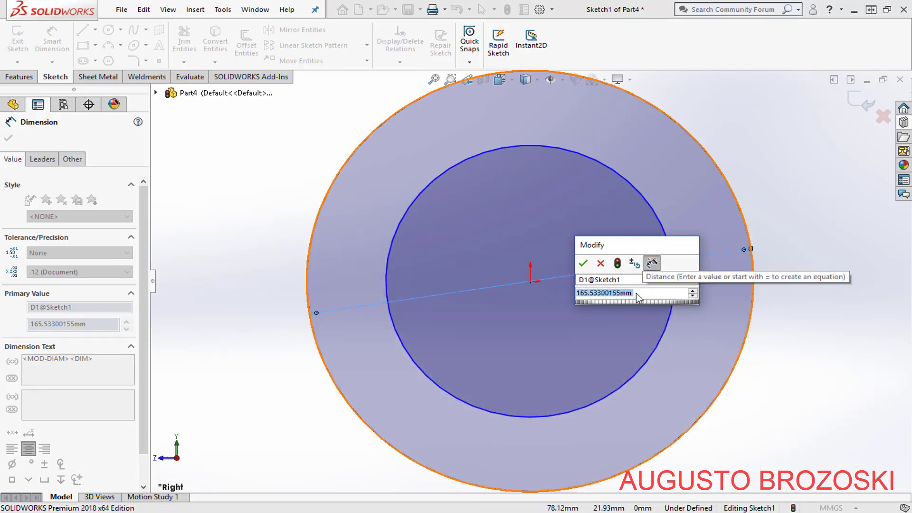
type("650")
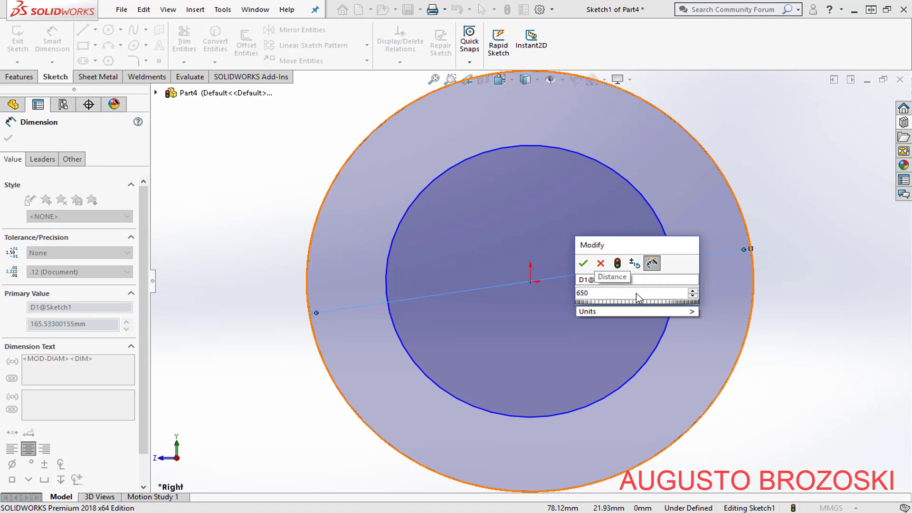
key("Return")
key("f")
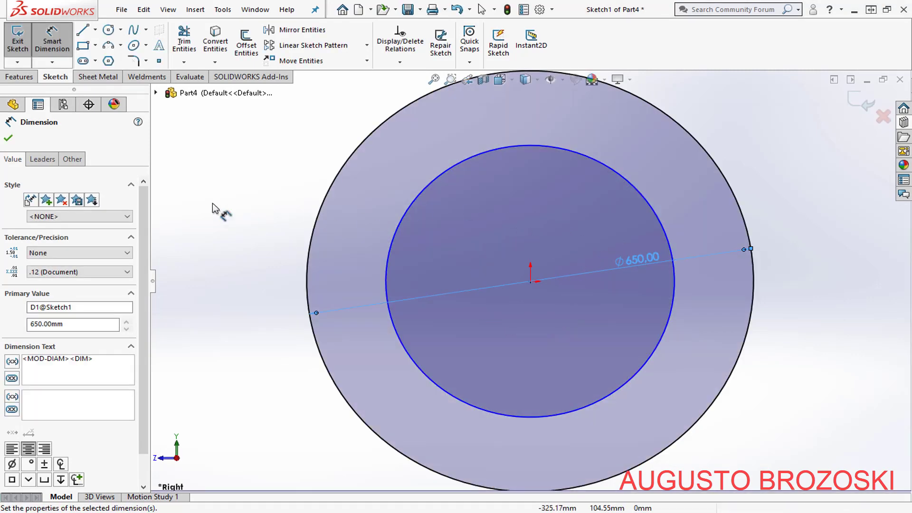
Dimension the inner circle's diameter as 561 mm and exit the sketch
left_click(600, 162)
left_click(569, 216)
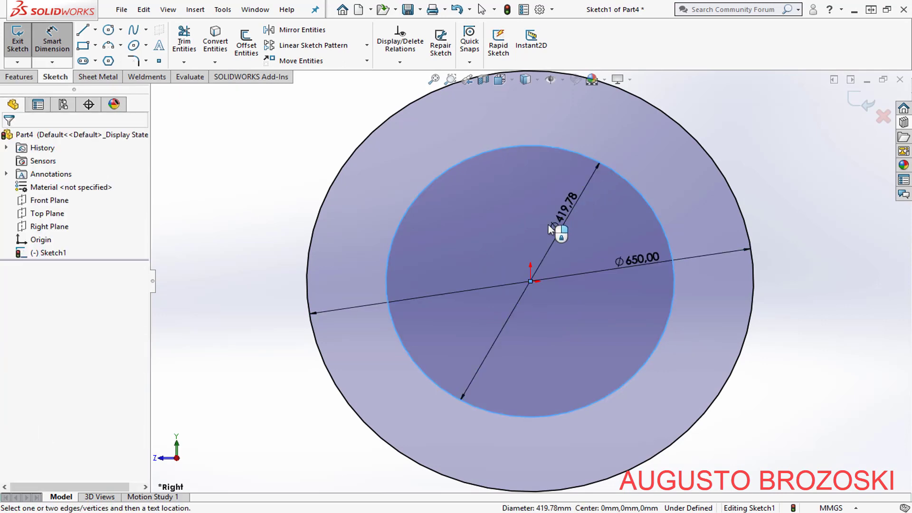
type("561")
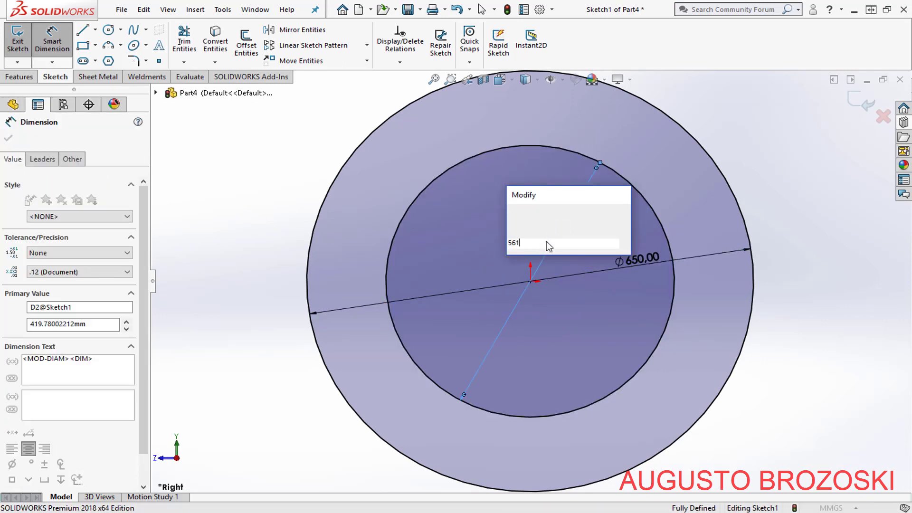
key("Return")
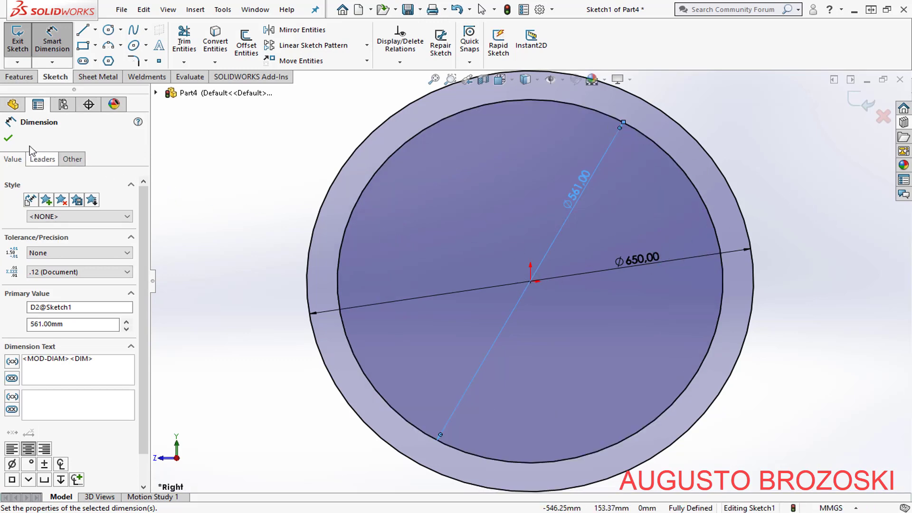
left_click(8, 138)
key("Escape")
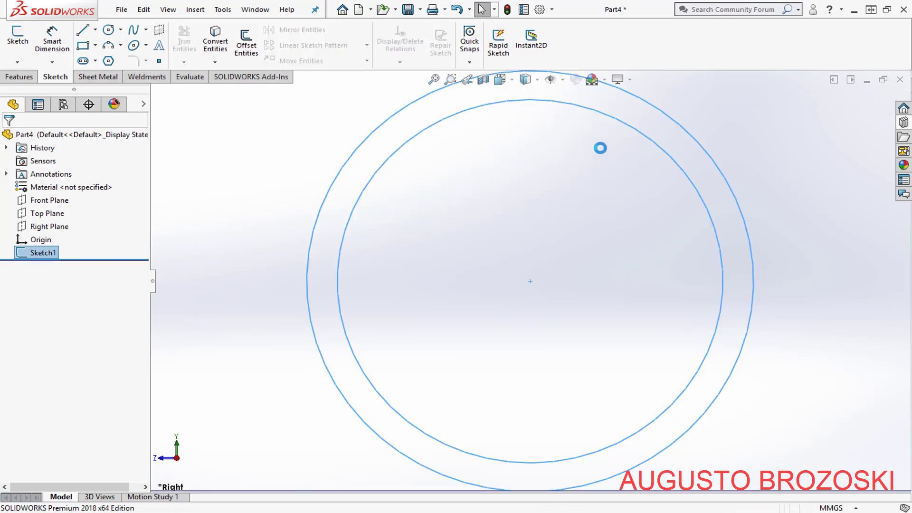
Extrude the ring profile to a blind depth of 9.525 mm, checking the item 7 thickness in the PDF
left_click(499, 80)
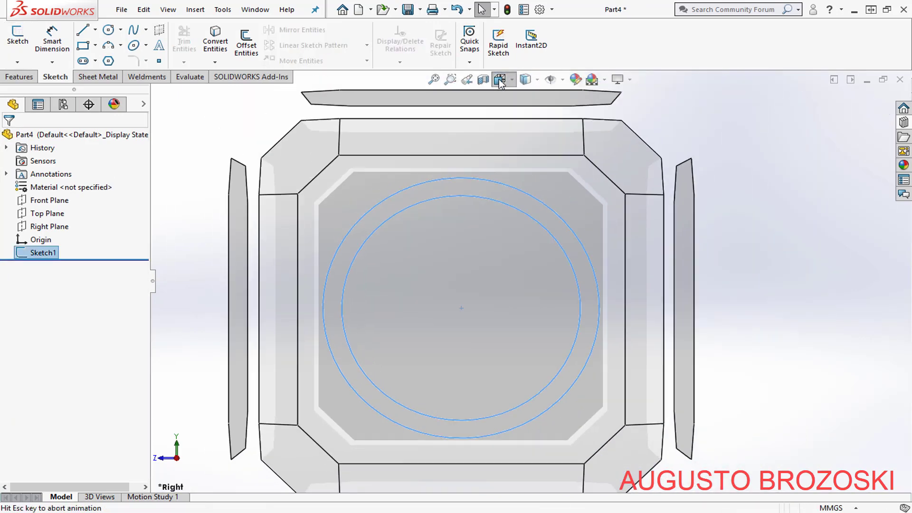
left_click(570, 114)
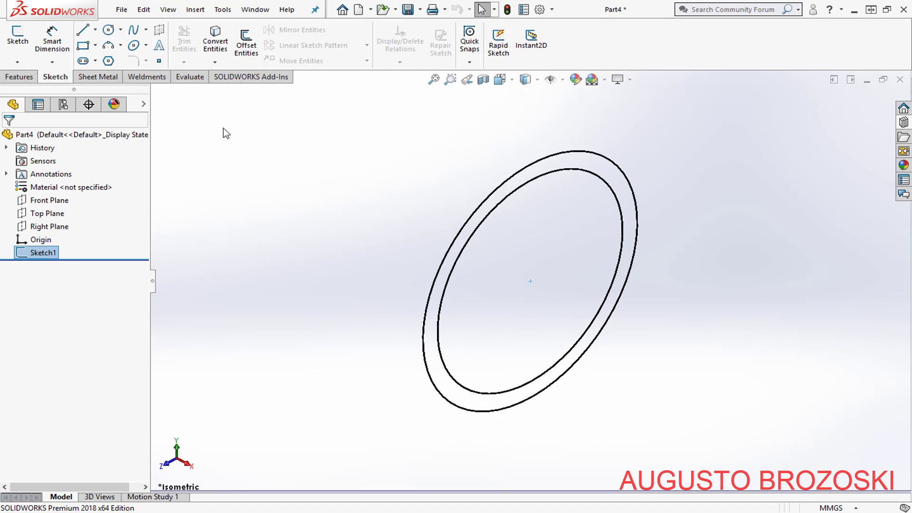
left_click(27, 79)
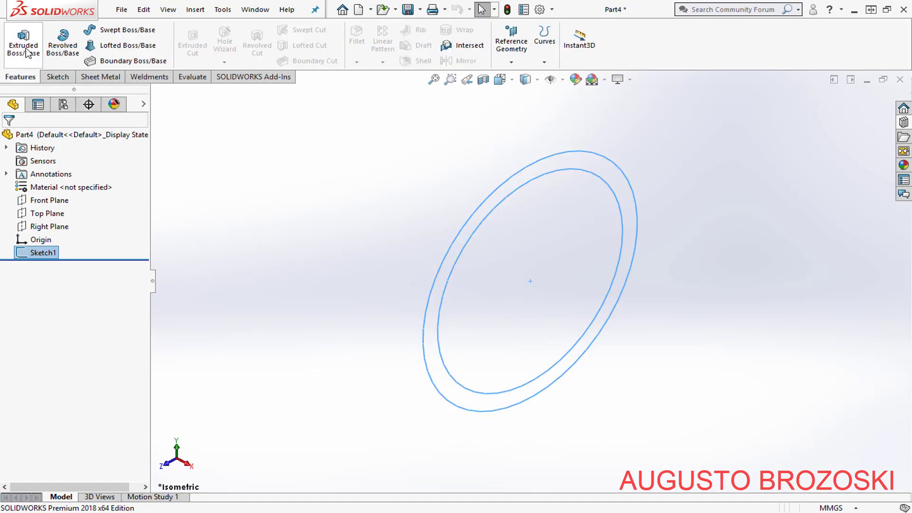
left_click(25, 47)
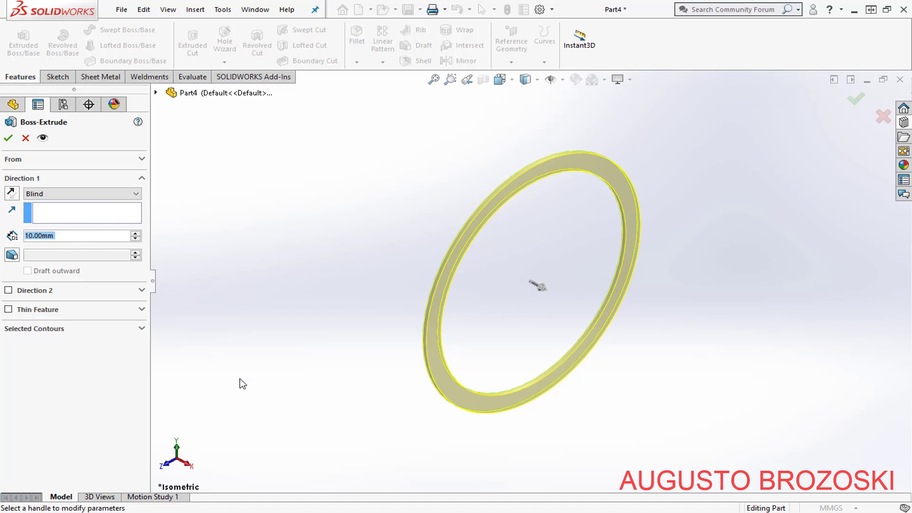
key("alt+Tab")
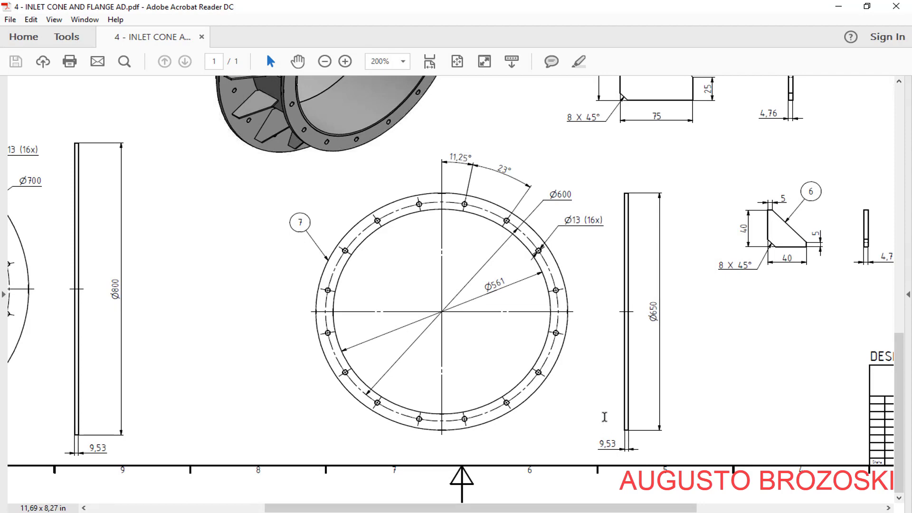
left_click(839, 6)
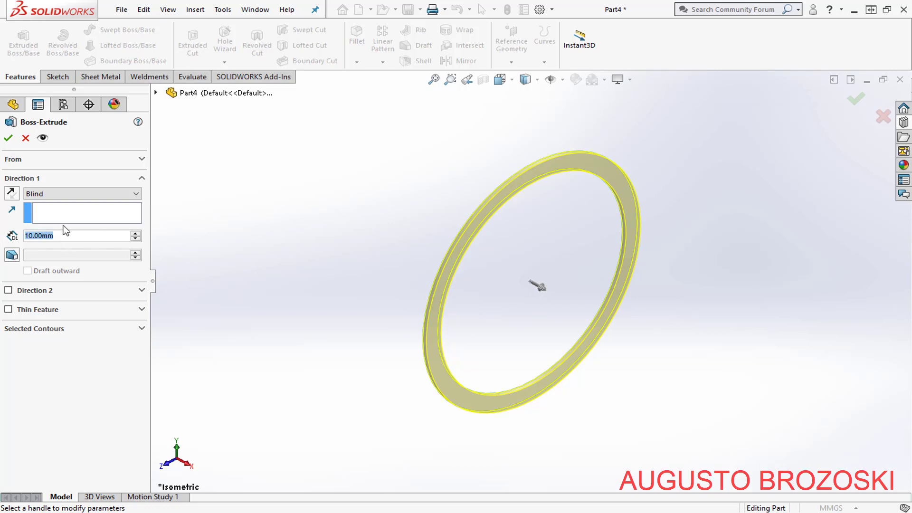
type("9,5")
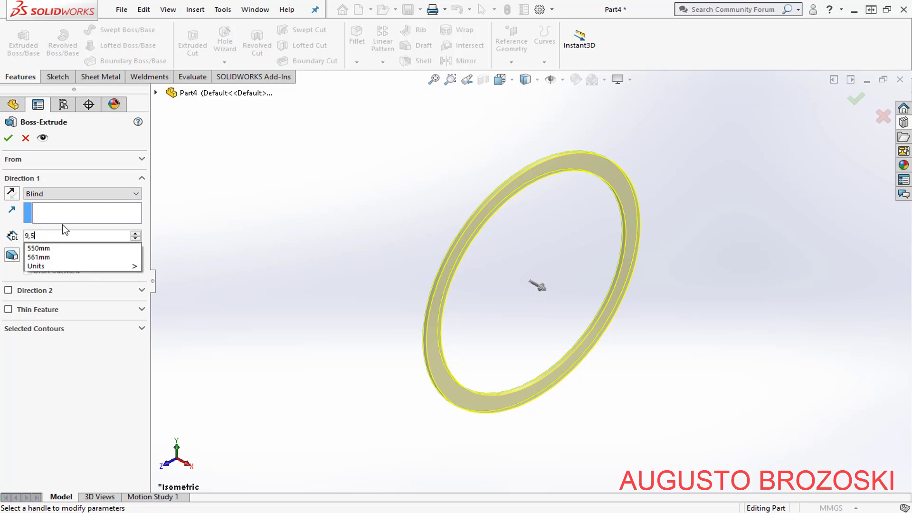
type("25")
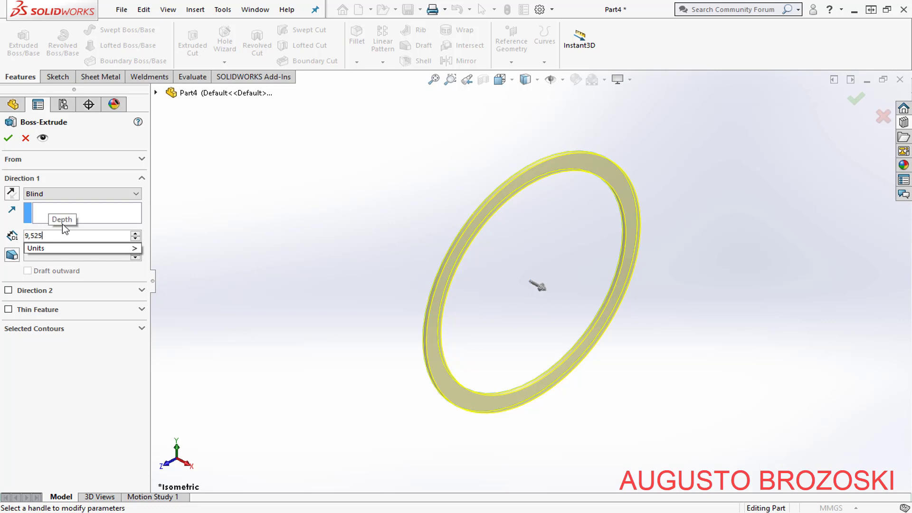
key("Return")
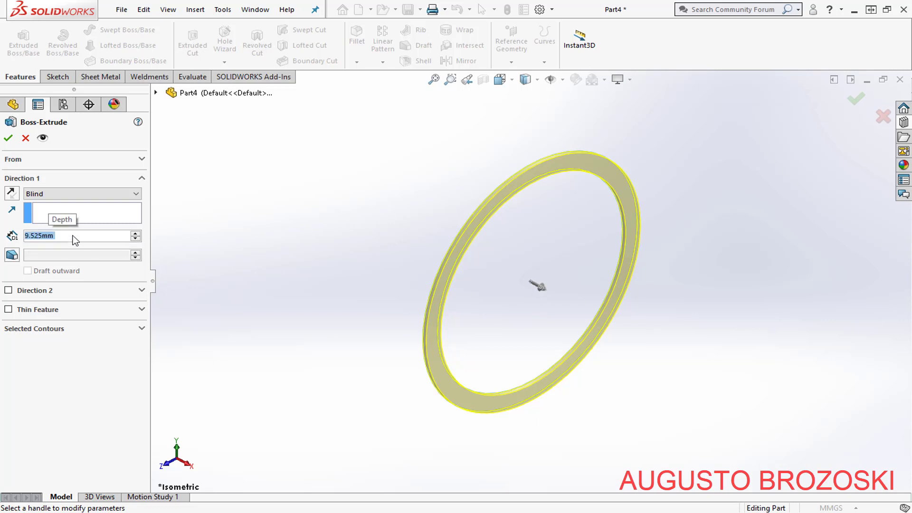
left_click(8, 139)
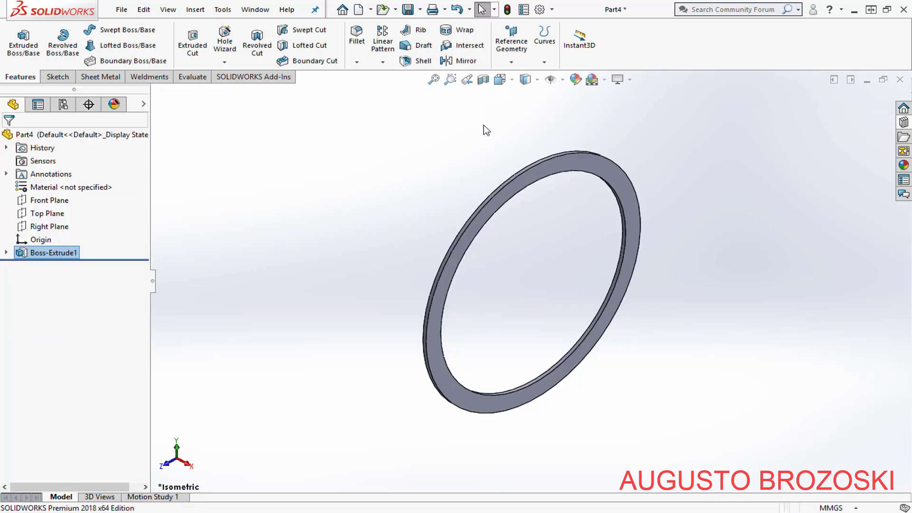
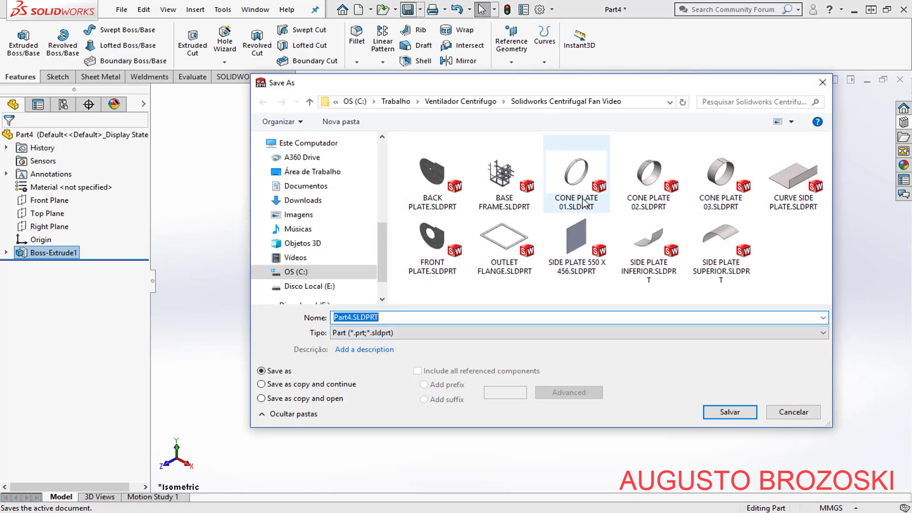
Save the ring part as CONE PLATE 04.SLDPRT in the fan project folder, basing the name on CONE PLATE 01
left_click(585, 204)
left_click(386, 317)
left_click(386, 318)
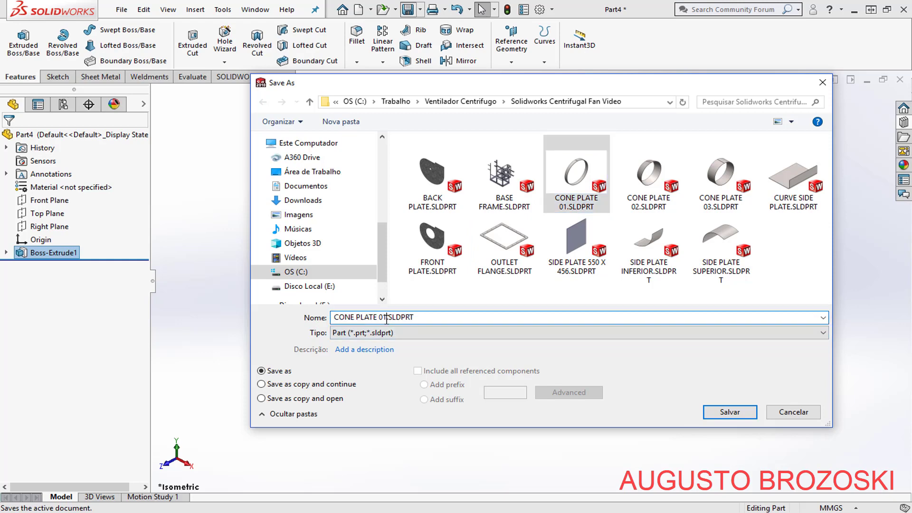
key("BackSpace")
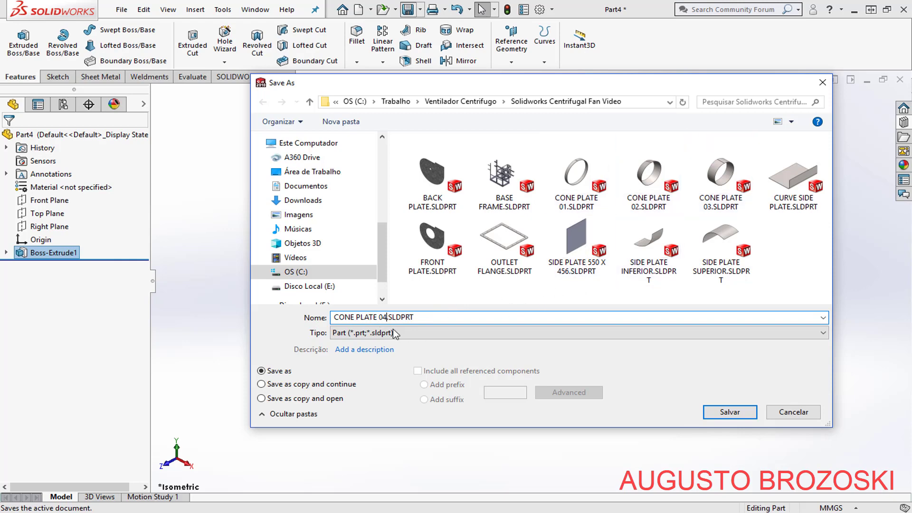
left_click(729, 412)
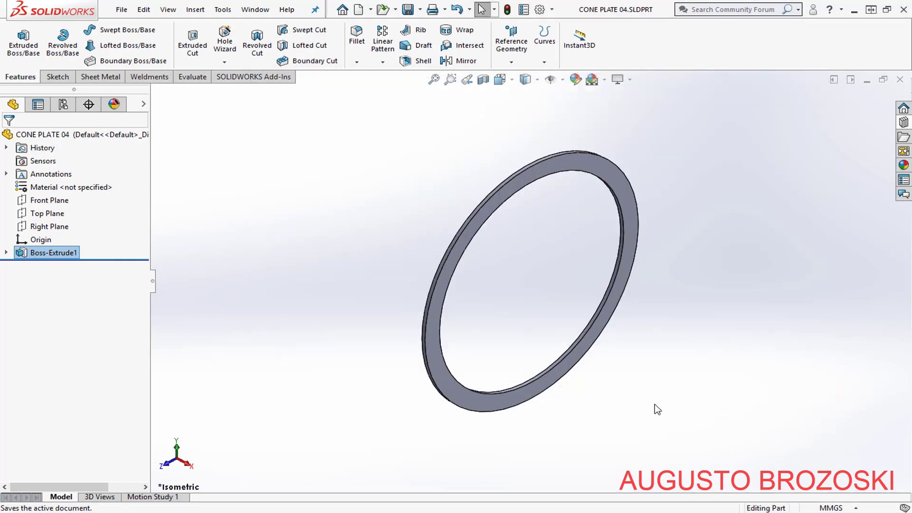
Check the item 7 hole layout in the PDF and place one Hole Wizard point on the ring face, just beside its topmost point
key("alt+Tab")
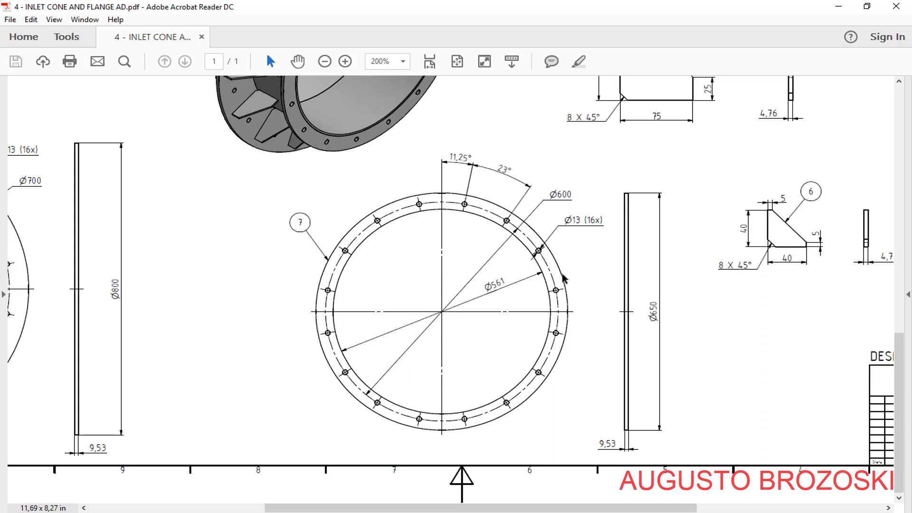
left_click(838, 6)
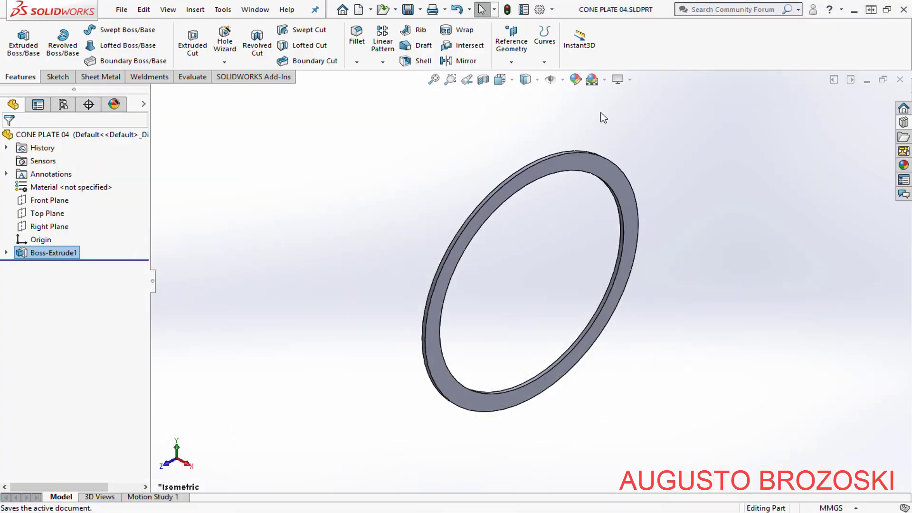
left_click(224, 40)
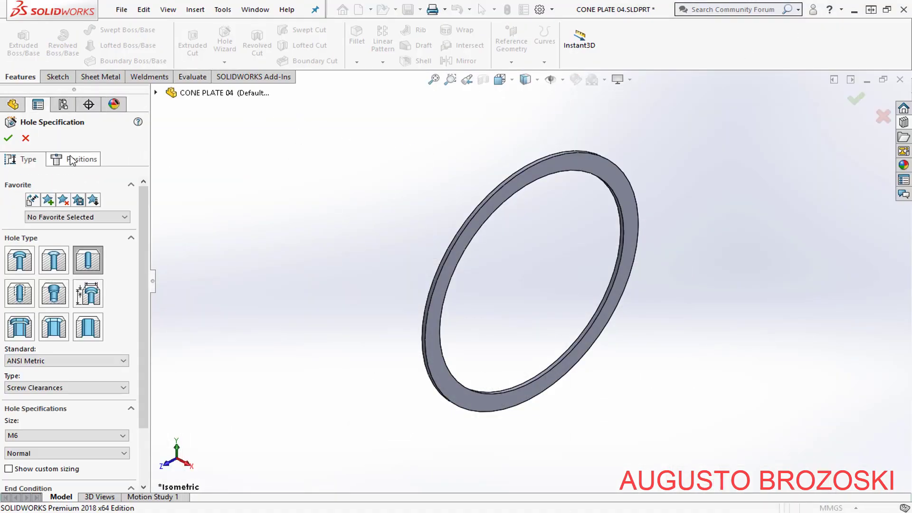
left_click(80, 161)
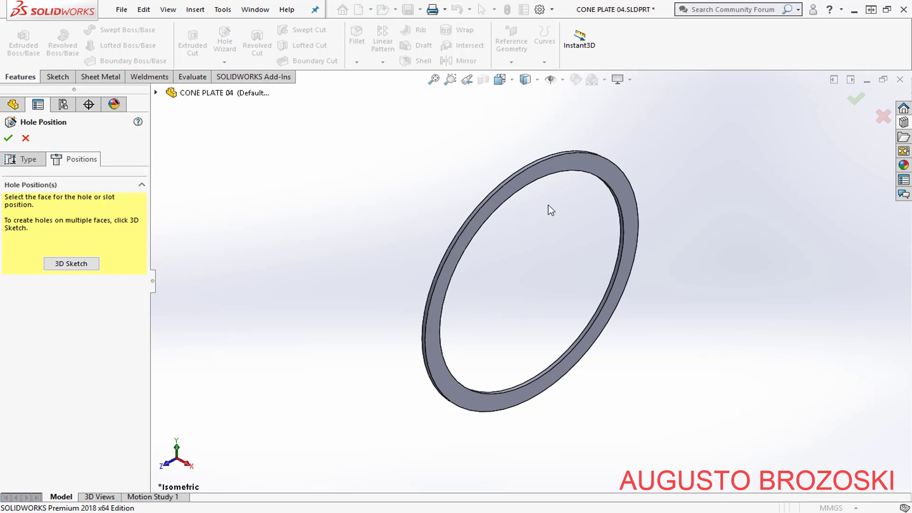
left_click(561, 162)
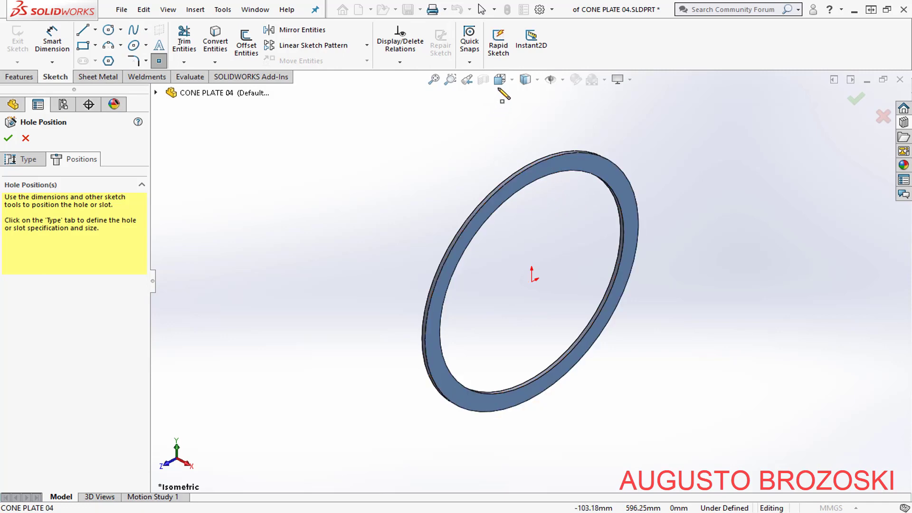
left_click(511, 83)
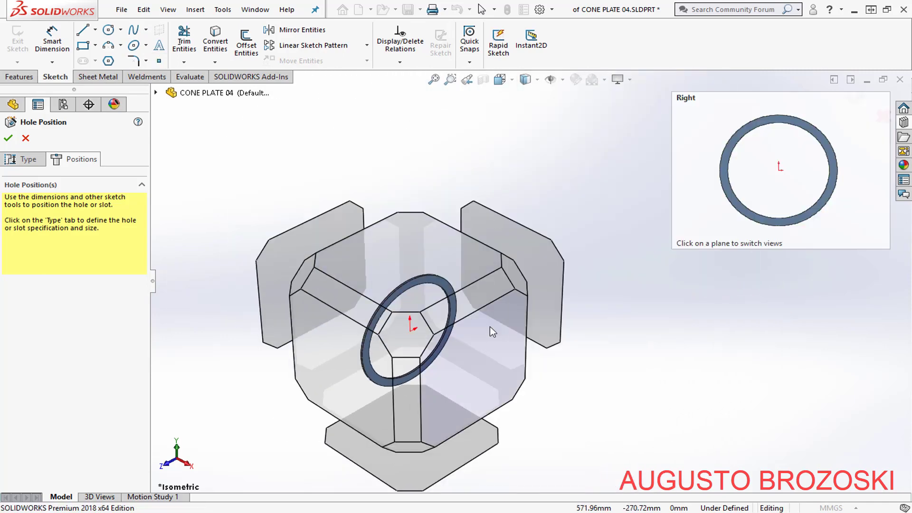
left_click(489, 327)
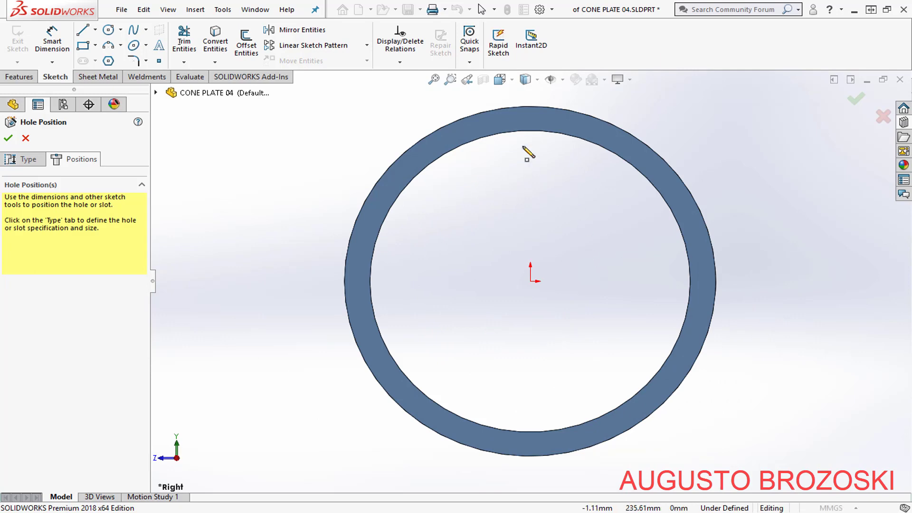
left_click(550, 119)
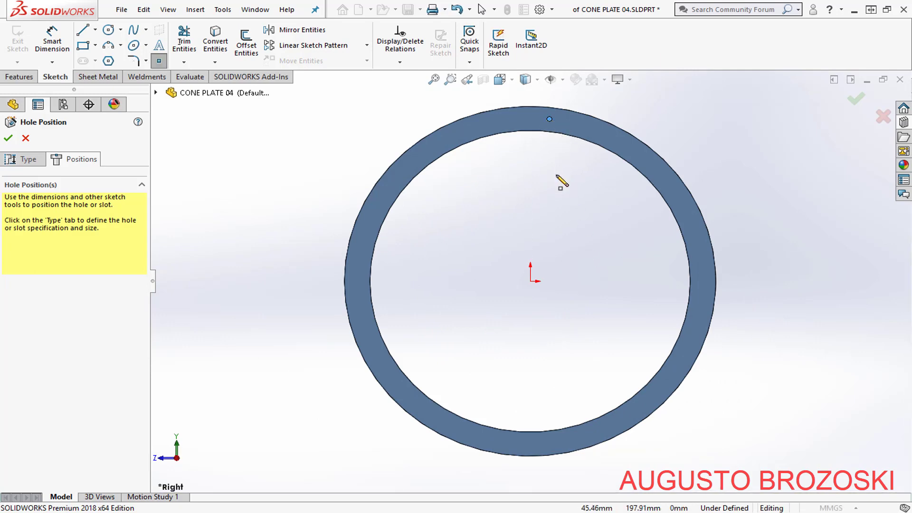
key("Escape")
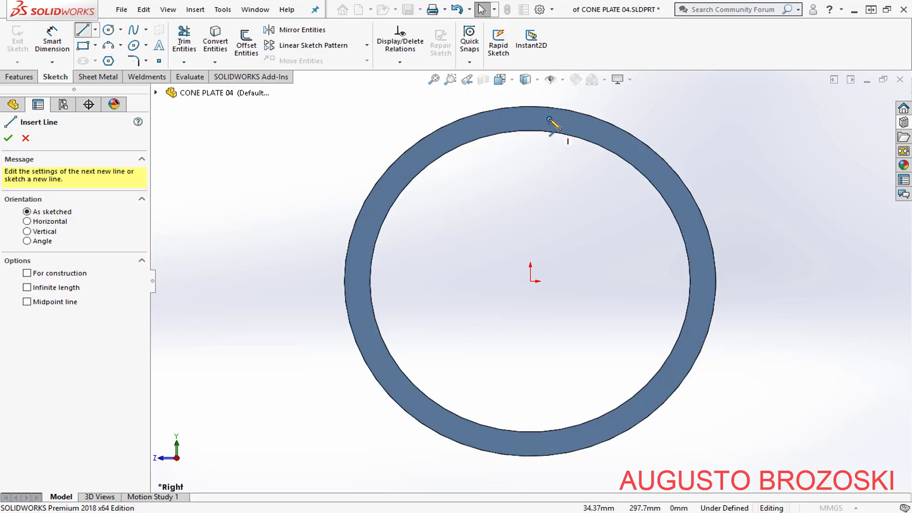
Sketch a line about 303 mm long from the hole point to the origin and a vertical line from the origin to the outer edge
left_click(549, 119)
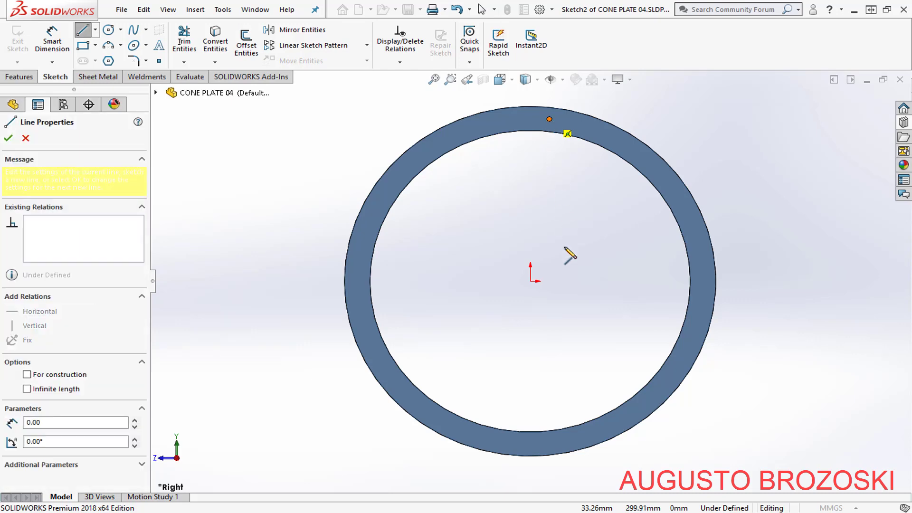
left_click(531, 282)
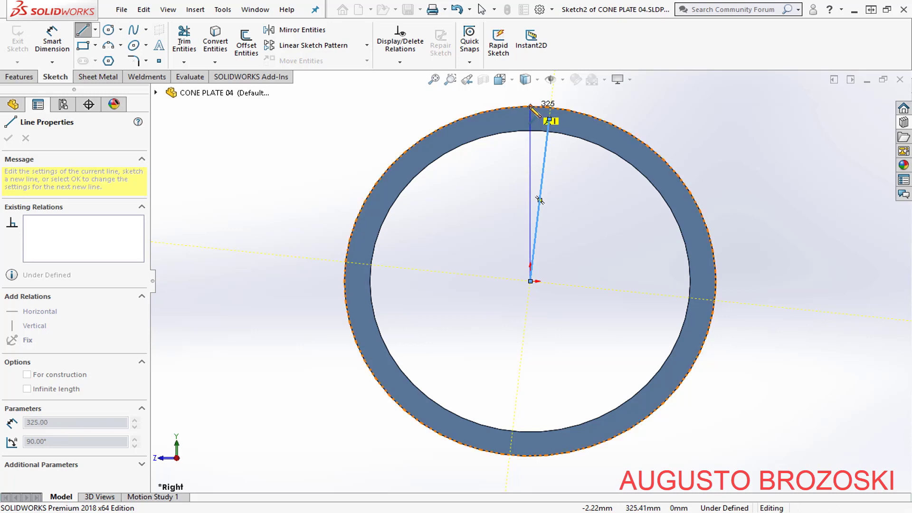
left_click(531, 106)
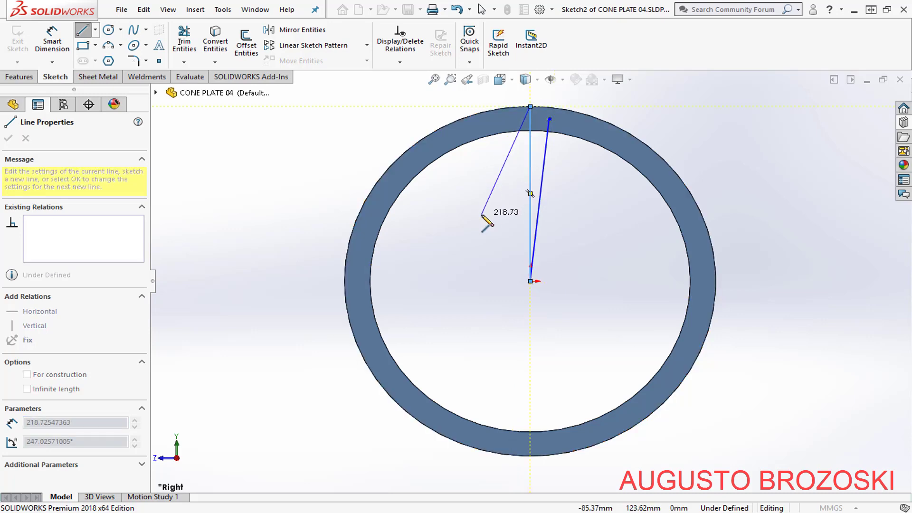
key("Escape")
Dimension the angle between the vertical line and the hole point's line as 11.25°
left_click(52, 41)
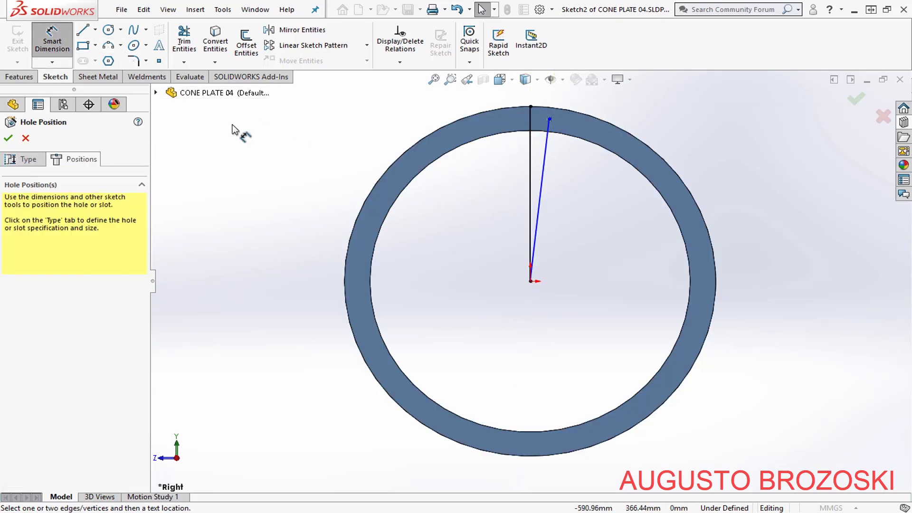
scroll(600, 118, "down", 3)
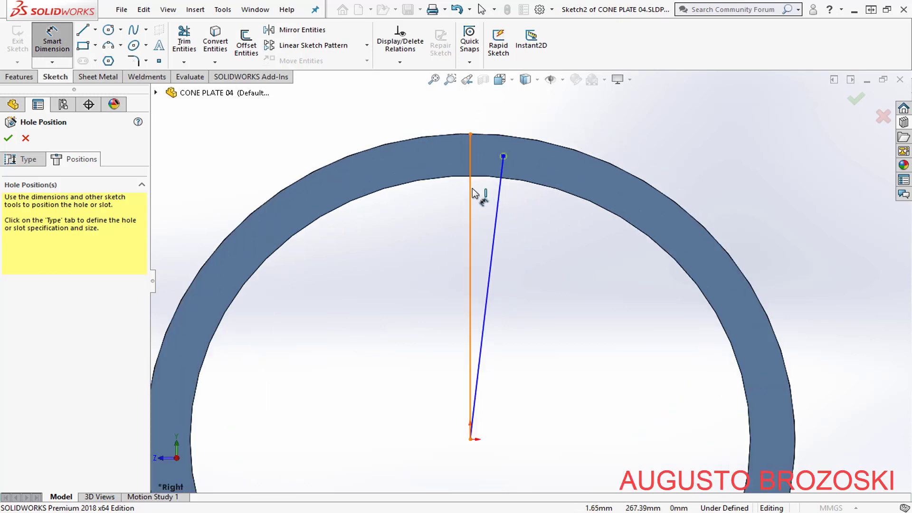
left_click(477, 191)
left_click(487, 294)
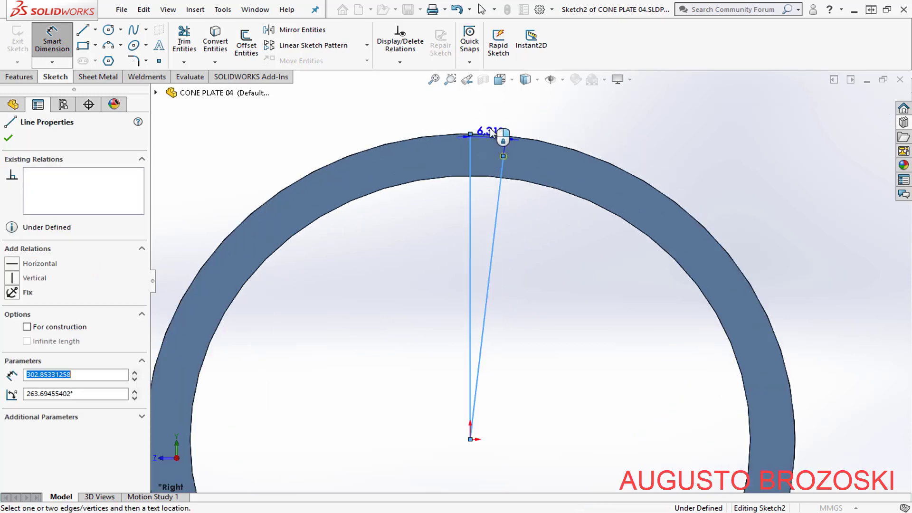
left_click(496, 124)
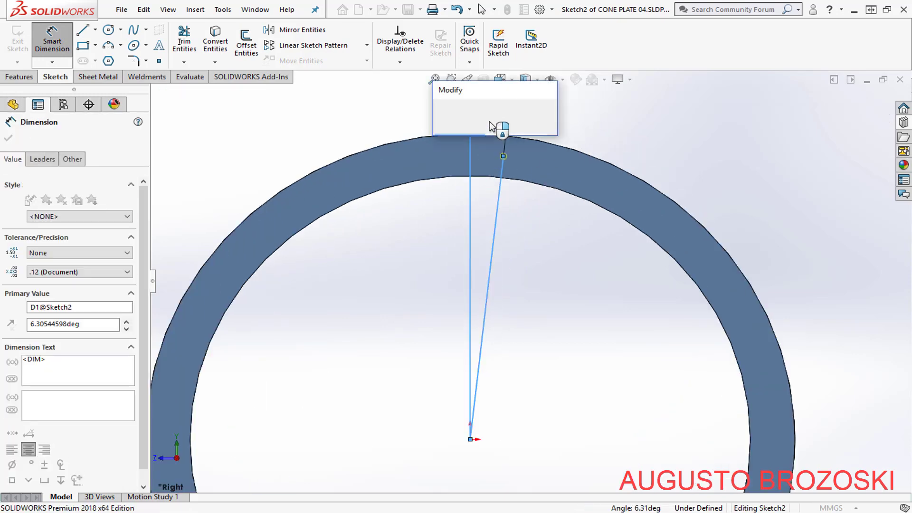
type("11.25")
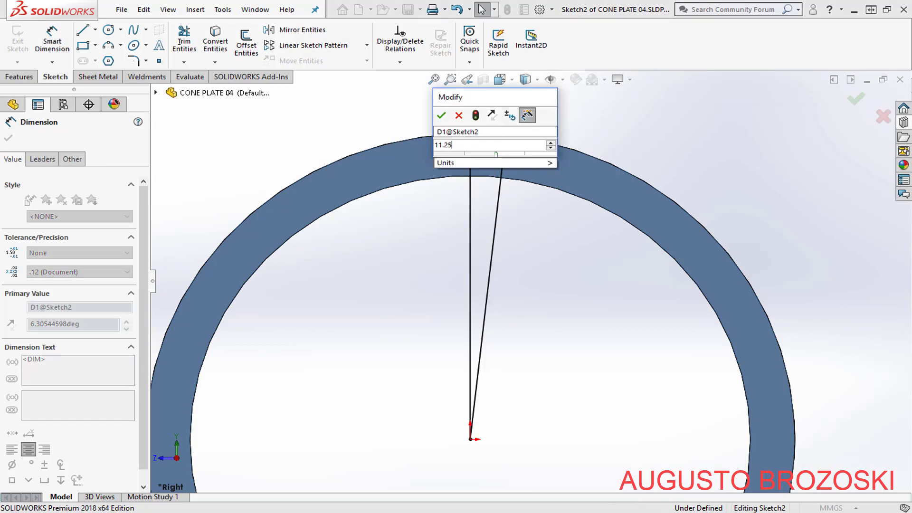
key("Return")
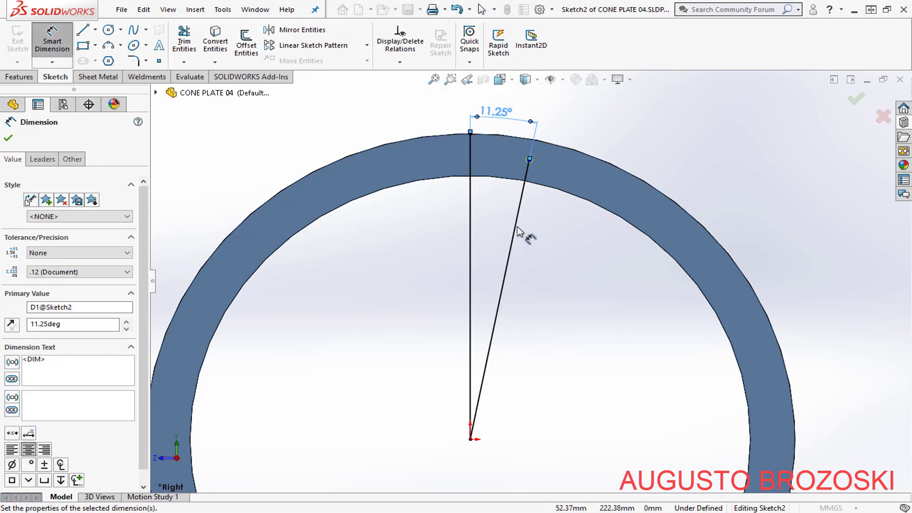
Dimension the line from the origin to the hole point as 300 mm and close the dimension
left_click(519, 233)
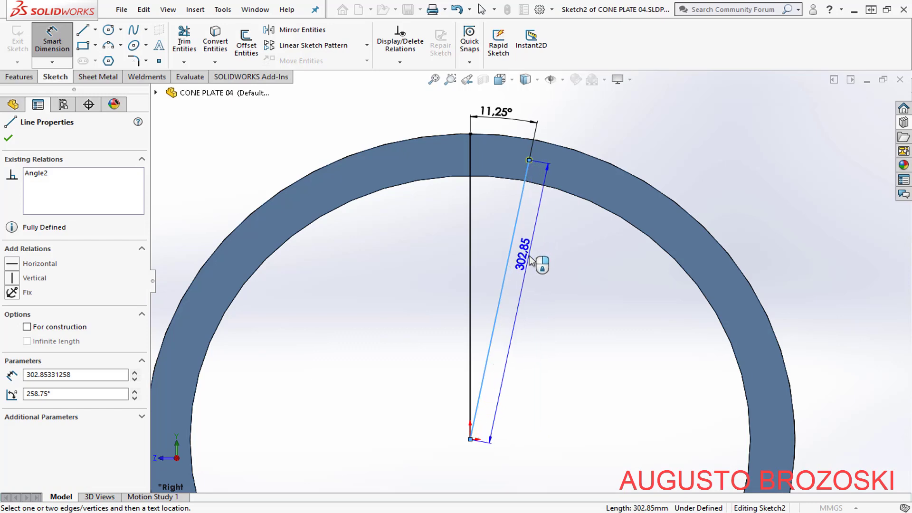
left_click(532, 260)
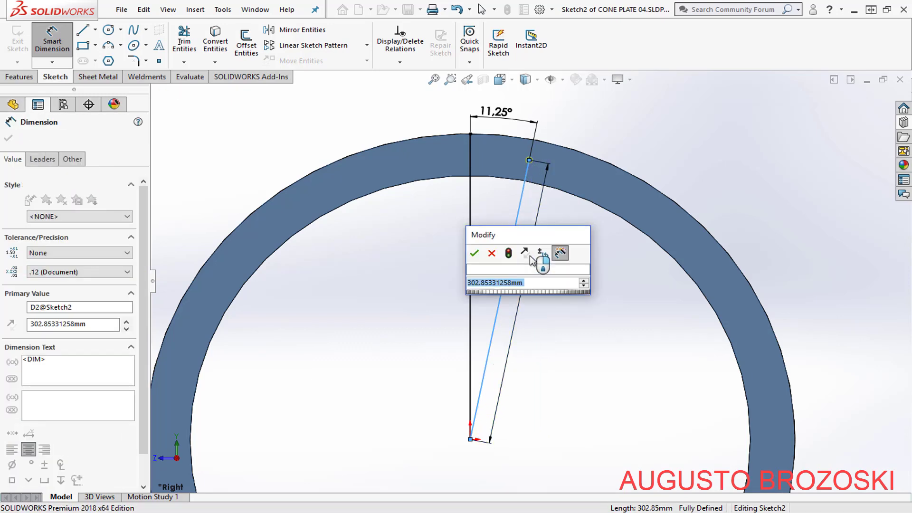
type("300")
key("Return")
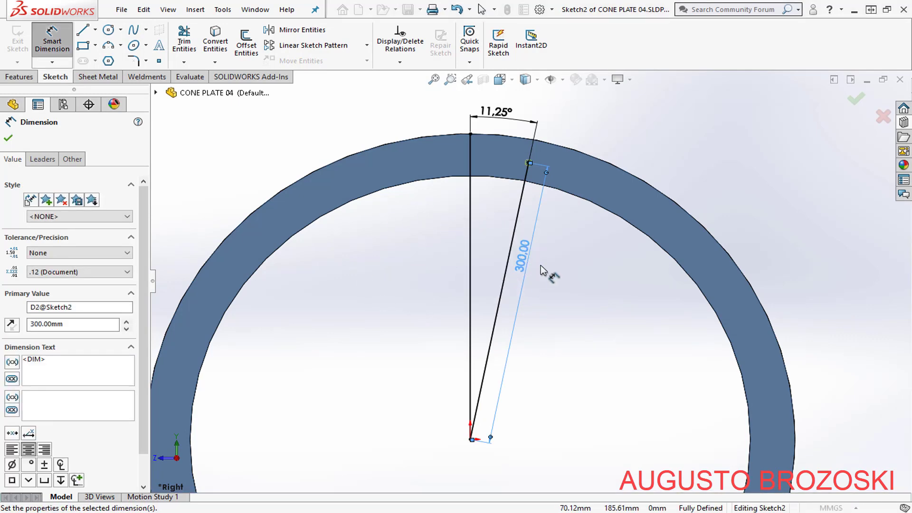
left_click(10, 138)
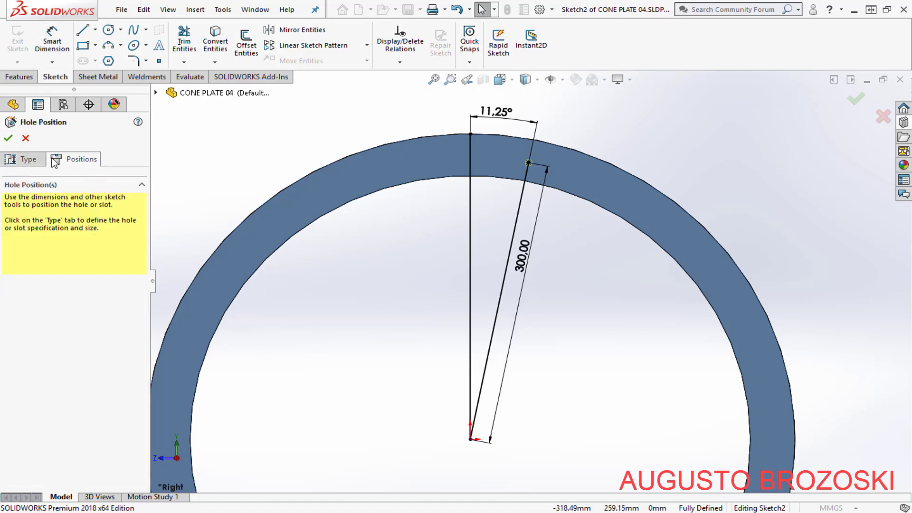
Set the screw clearance hole size to M12 and create the hole in the ring
left_click(26, 159)
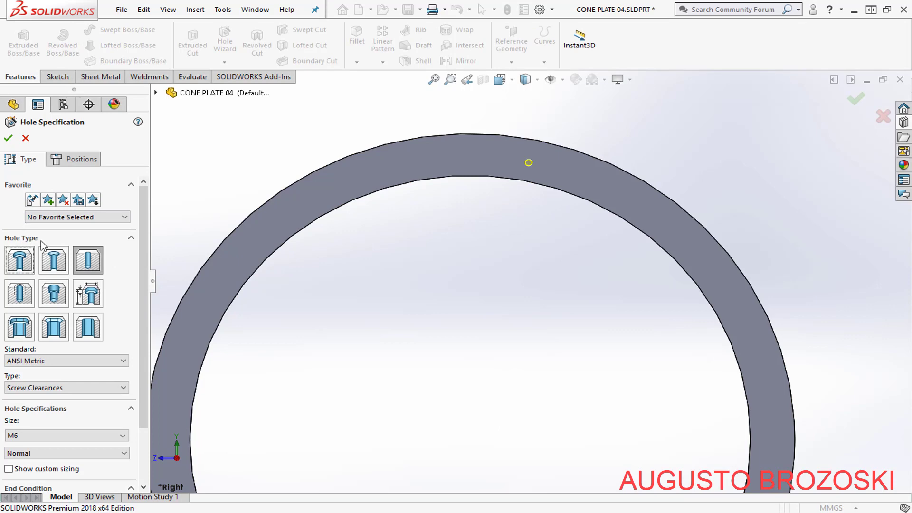
scroll(141, 333, "down", 3)
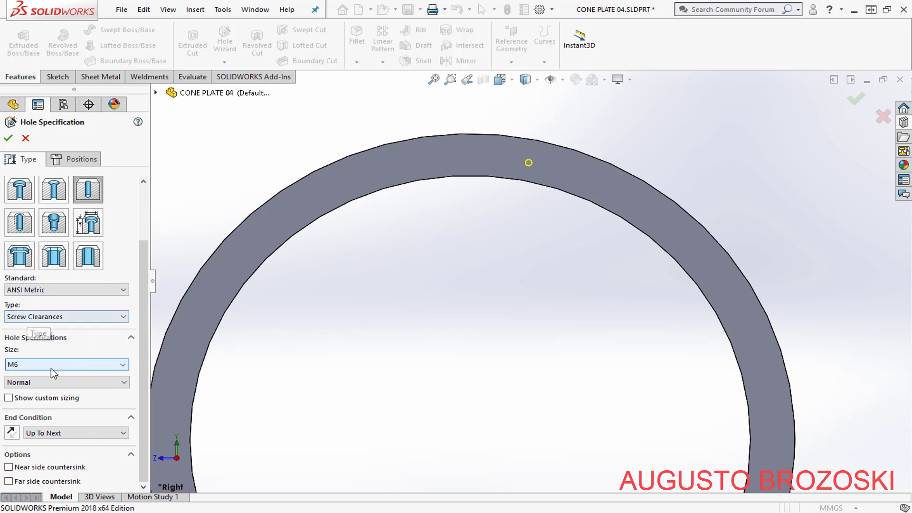
left_click(125, 365)
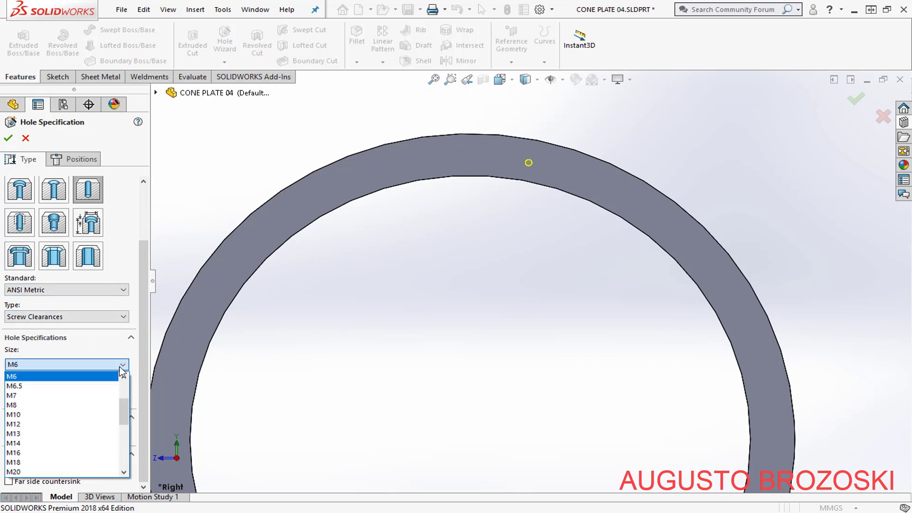
left_click(86, 423)
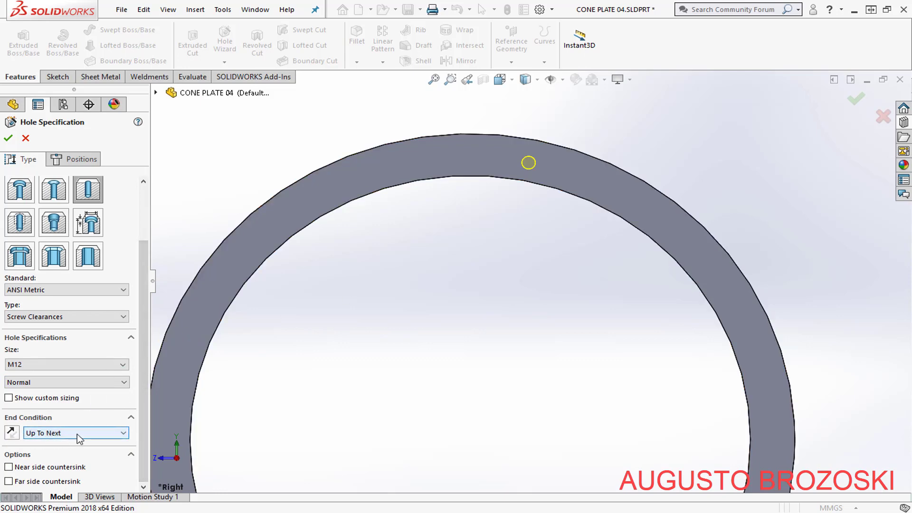
scroll(427, 273, "up", 5)
middle_click_drag(459, 279, 639, 299)
scroll(750, 249, "down", 6)
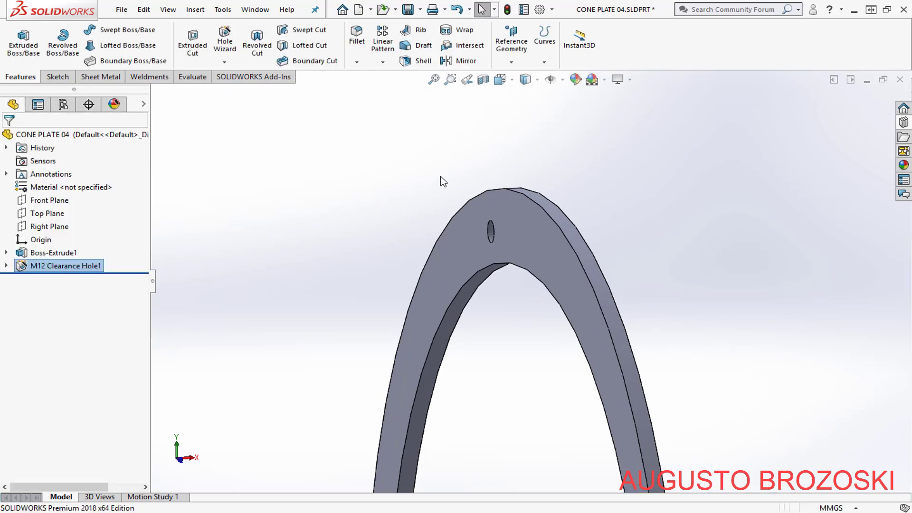
Measure the diameter of the new clearance hole on its cylindrical face
left_click(512, 79)
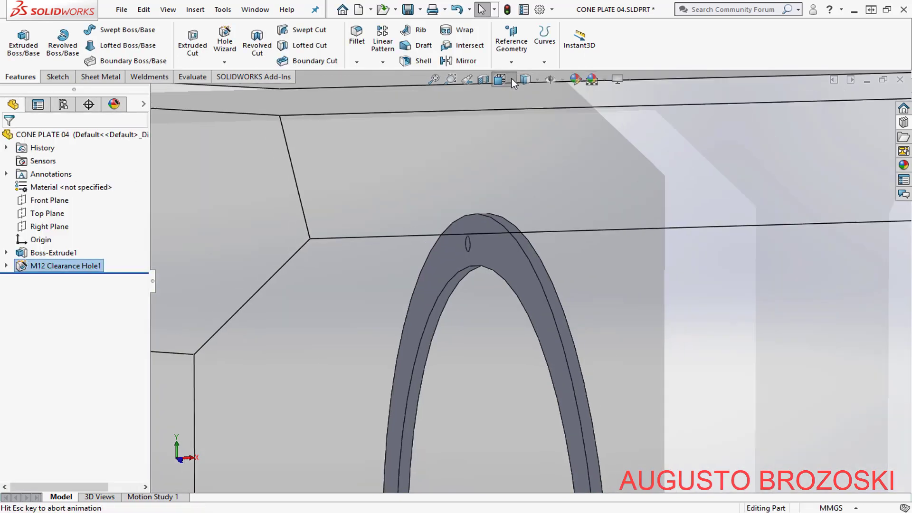
left_click(572, 113)
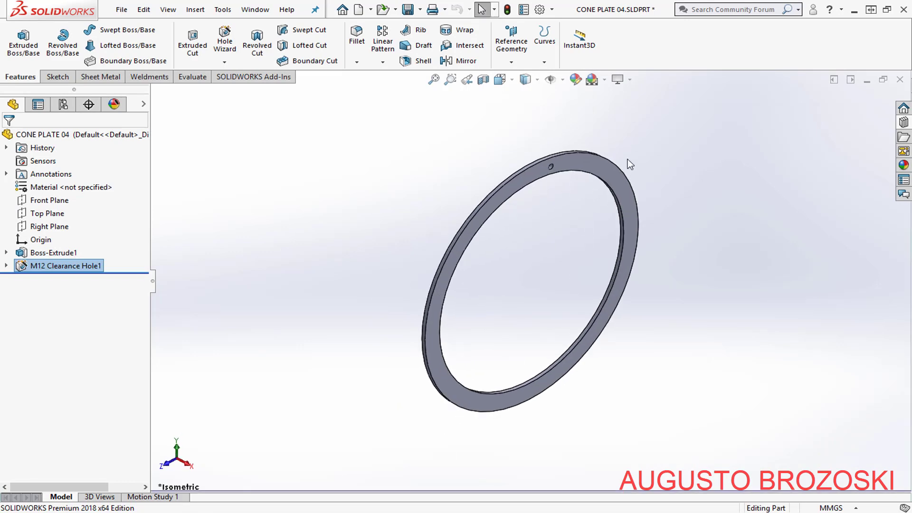
left_click(192, 77)
left_click(52, 45)
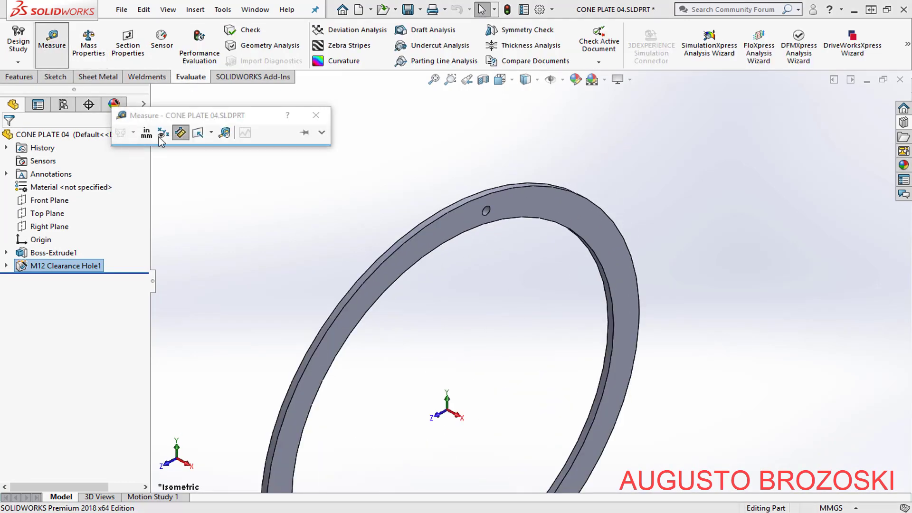
scroll(499, 230, "down", 10)
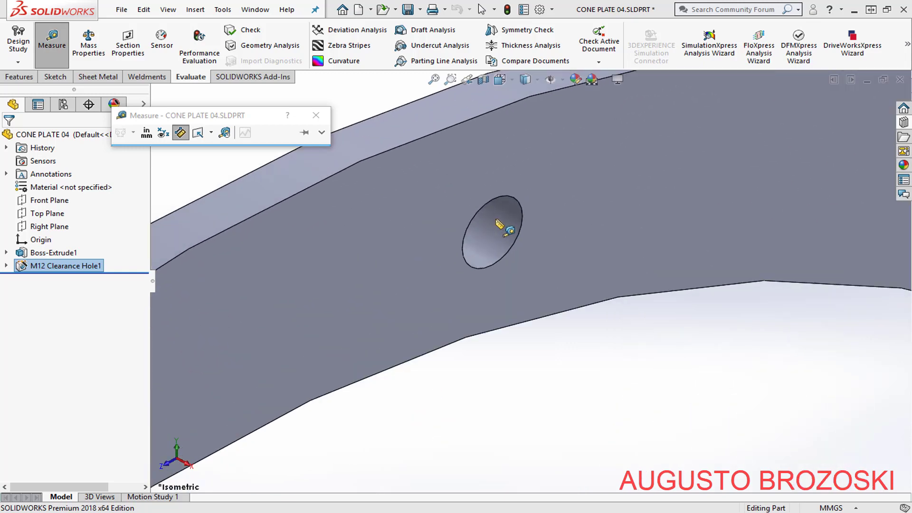
left_click(504, 256)
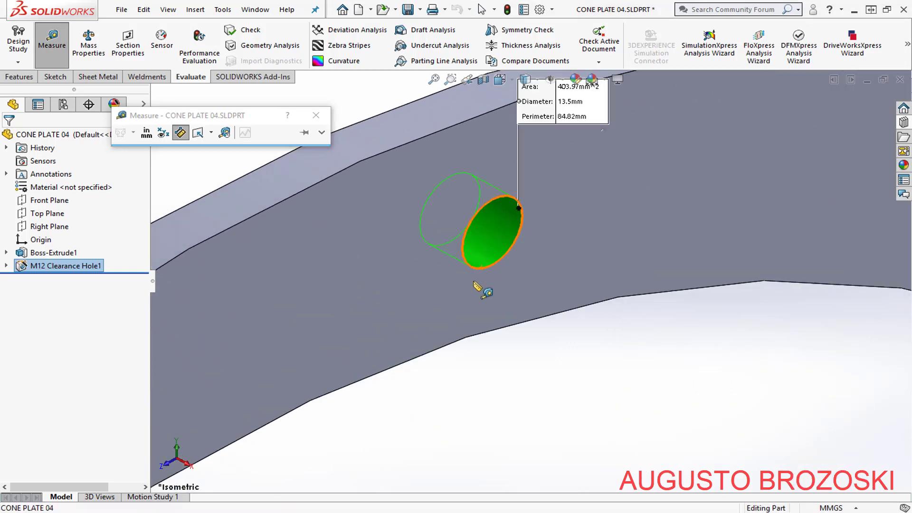
Close the measurement and change the fit of the M12 clearance hole to Close
scroll(568, 204, "up", 1)
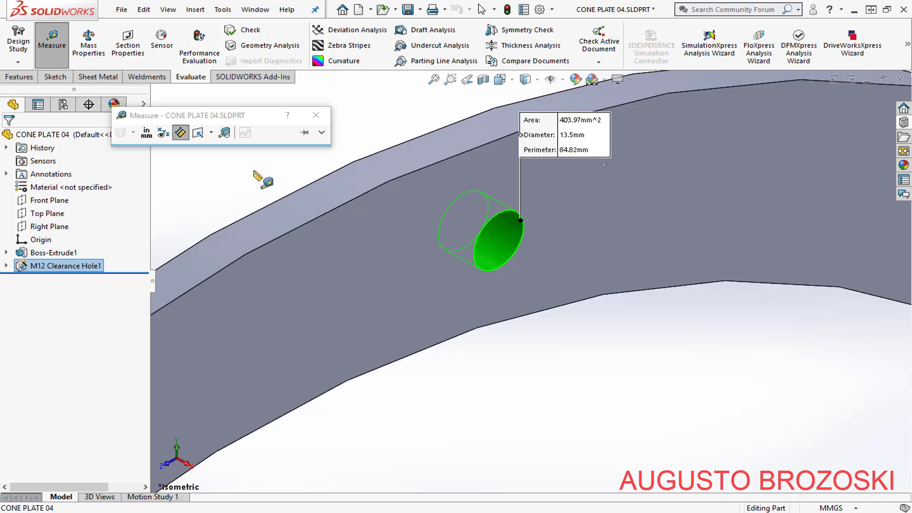
left_click(316, 116)
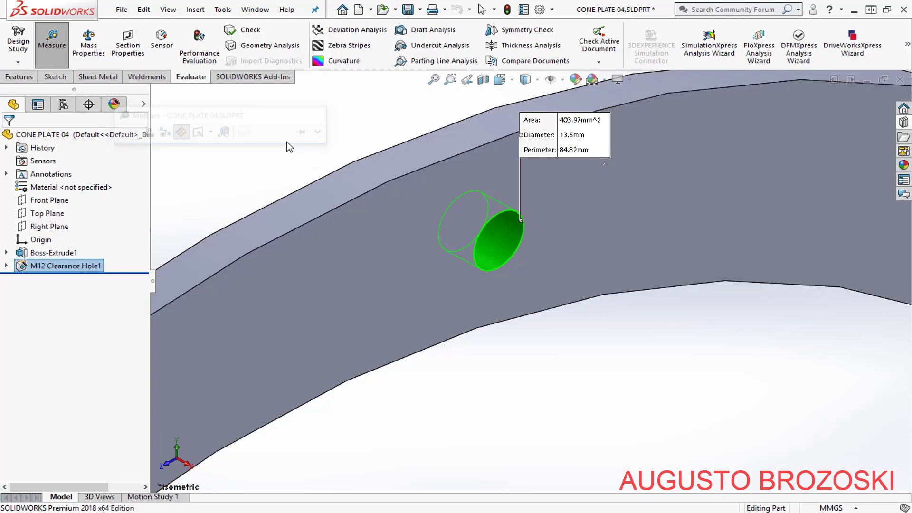
left_click(196, 205)
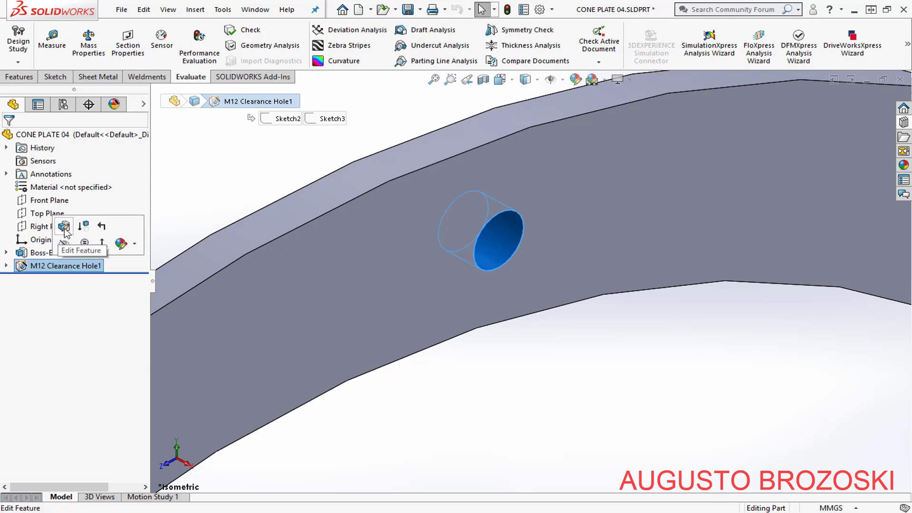
left_click(65, 229)
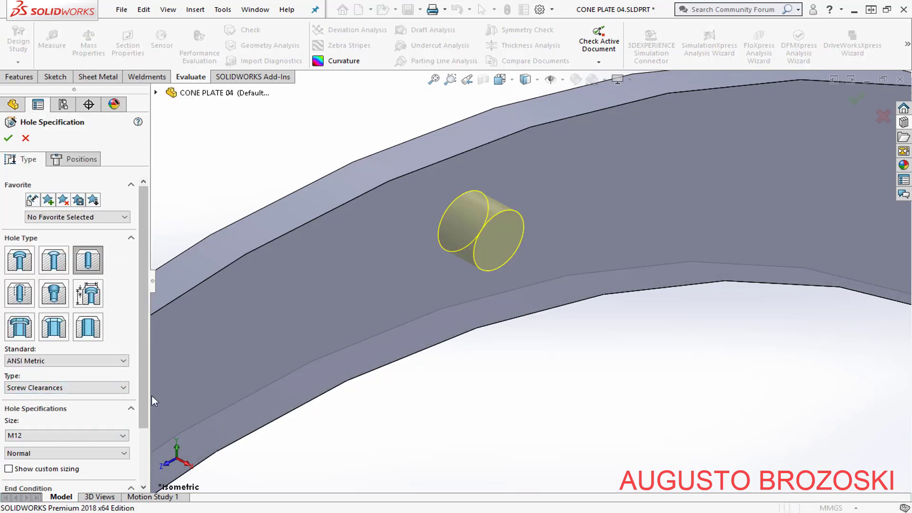
scroll(83, 418, "down", 3)
left_click(85, 382)
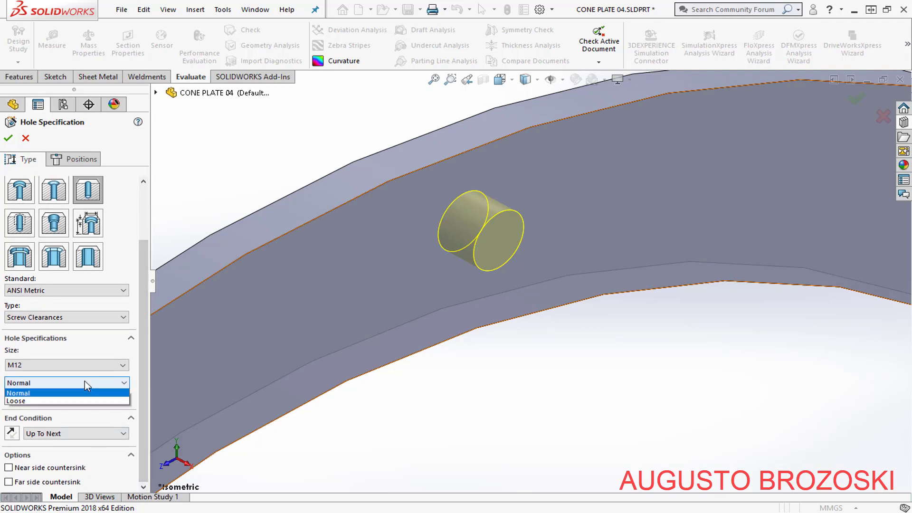
left_click(71, 395)
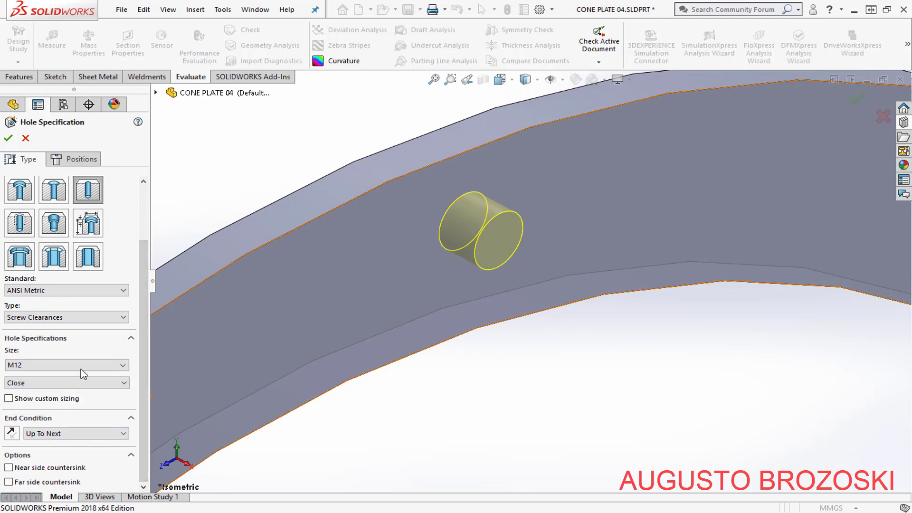
left_click(8, 138)
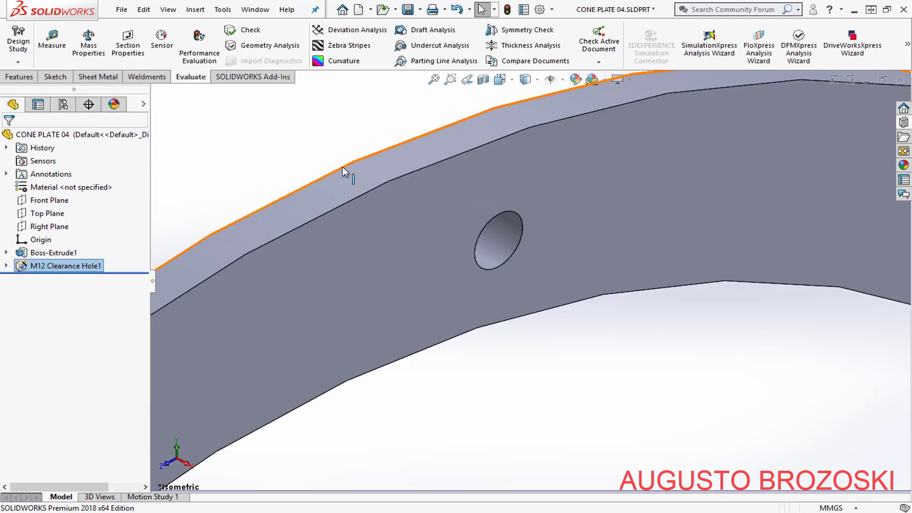
Measure the diameter of the edited clearance hole on its circular edge
left_click(59, 46)
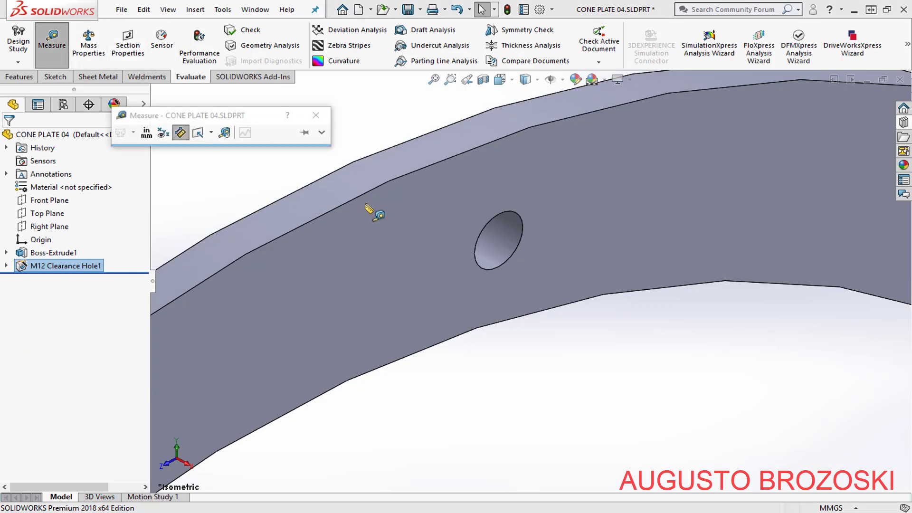
left_click(520, 220)
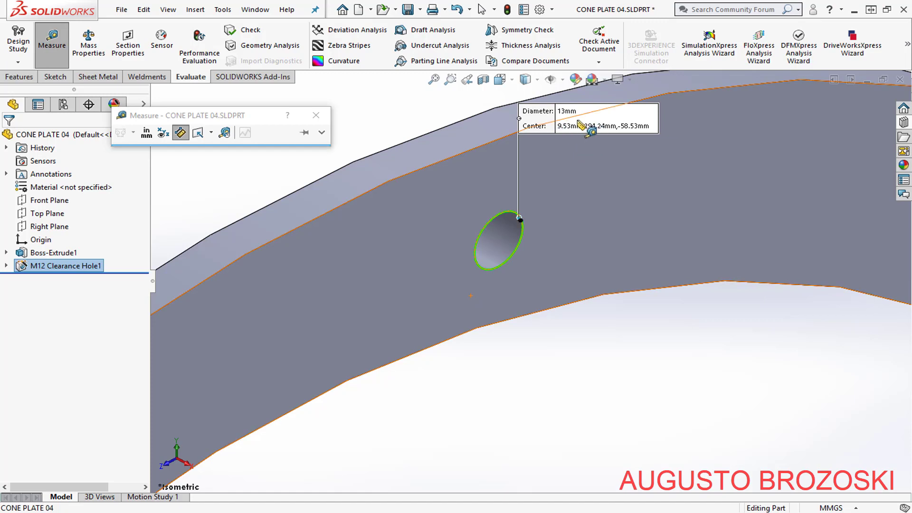
left_click(316, 115)
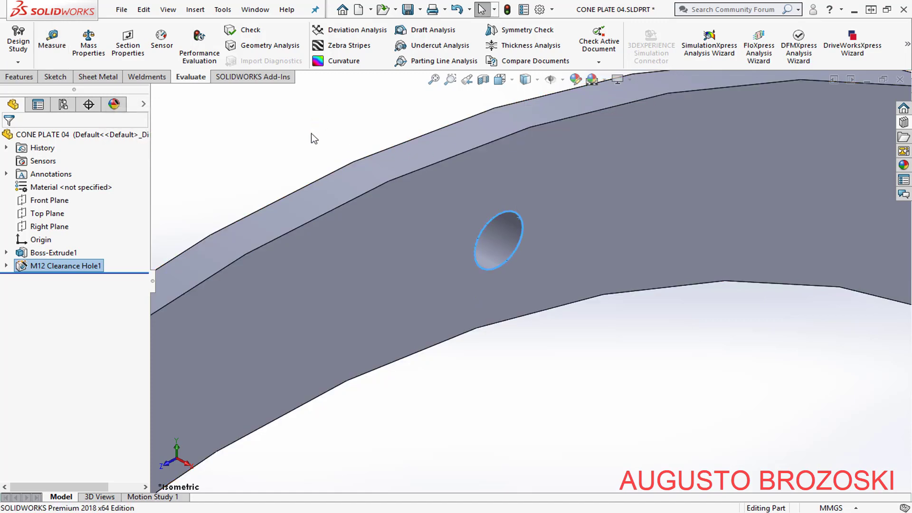
Pattern the clearance hole circularly about the ring's outer edge with 16 equally spaced instances over 360°, and save the part
left_click(434, 79)
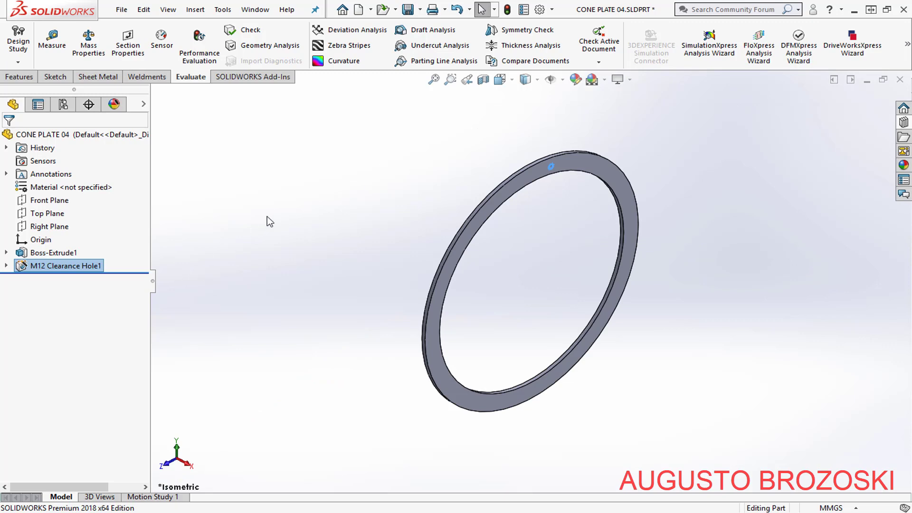
left_click(24, 78)
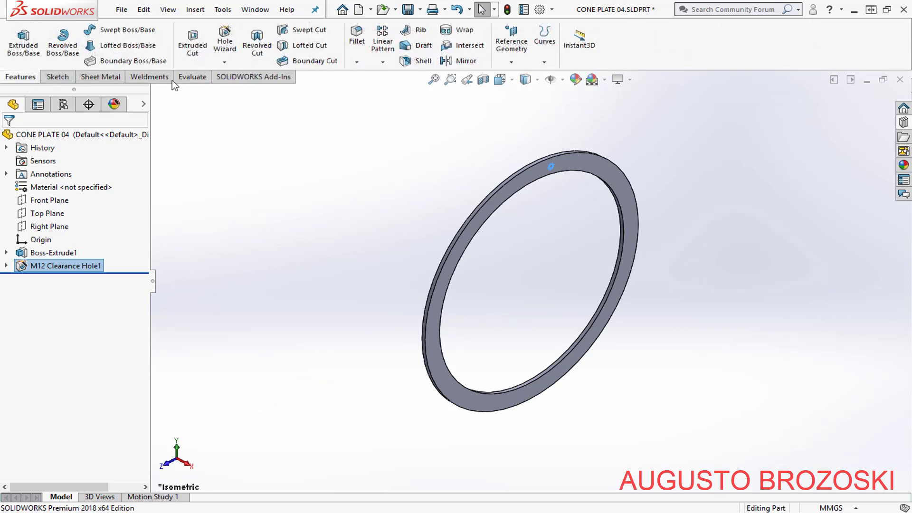
left_click(383, 61)
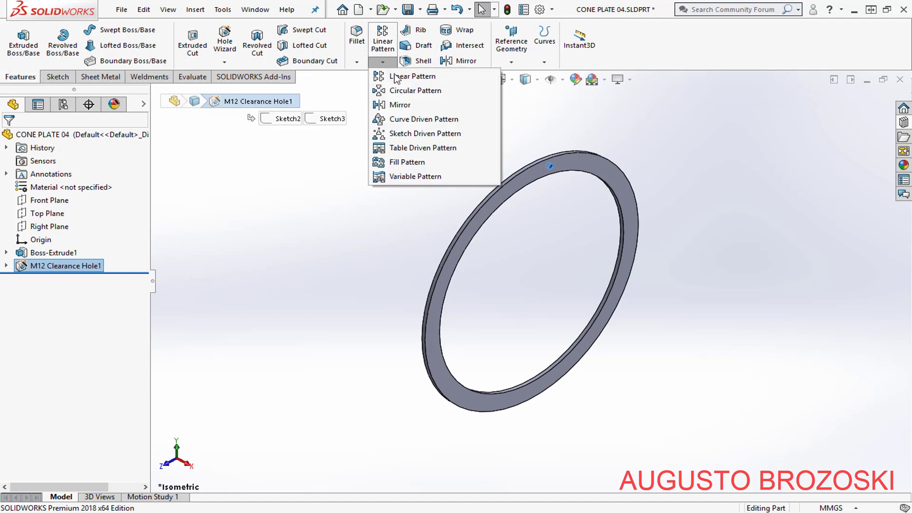
left_click(406, 92)
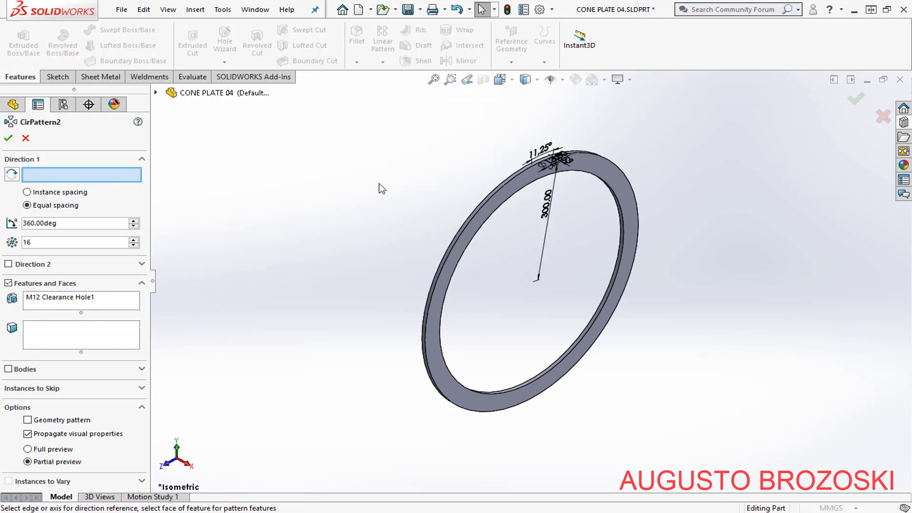
scroll(507, 182, "down", 2)
scroll(589, 167, "down", 3)
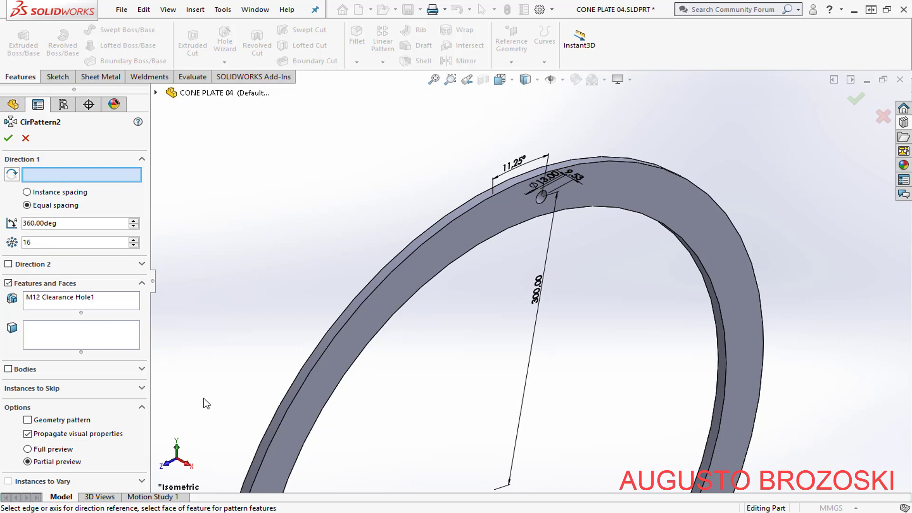
key("alt+Tab")
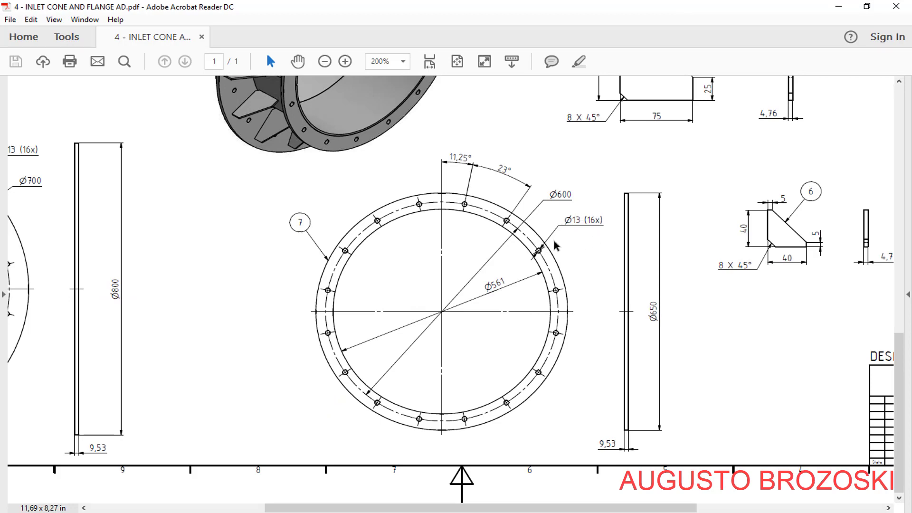
left_click(838, 7)
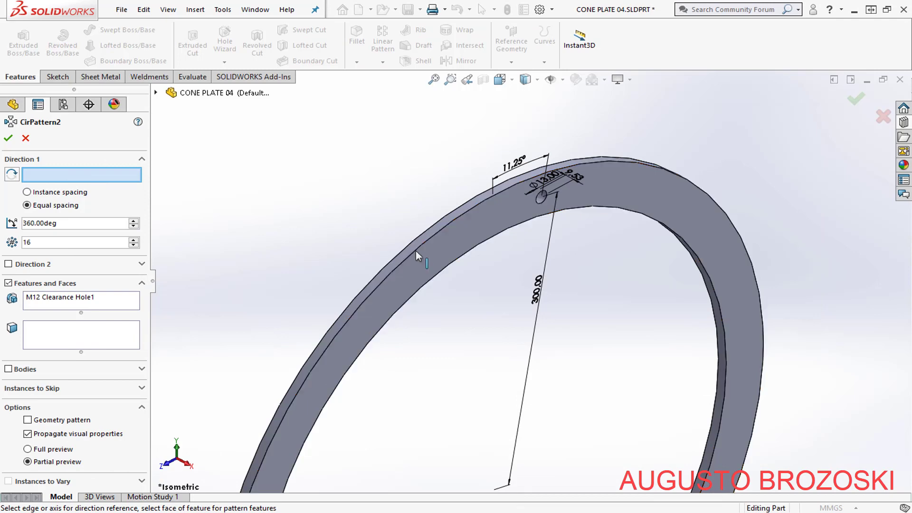
left_click(359, 256)
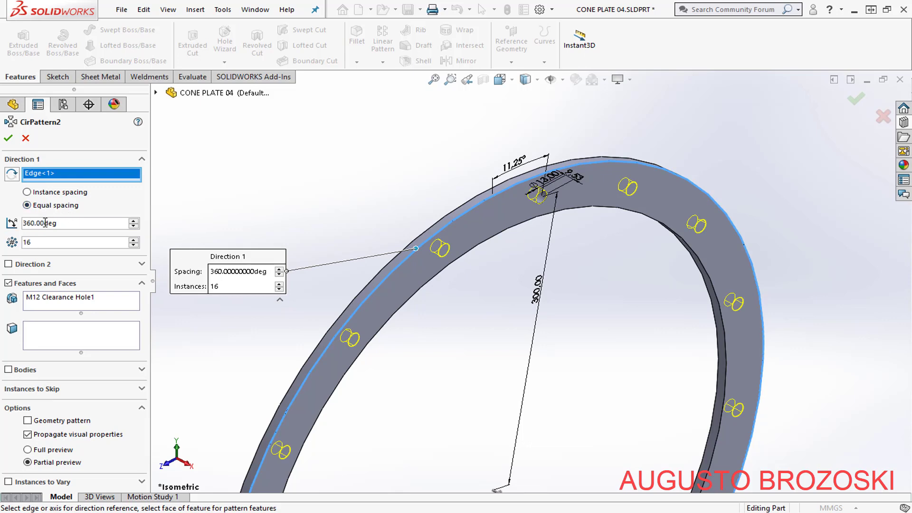
left_click(8, 138)
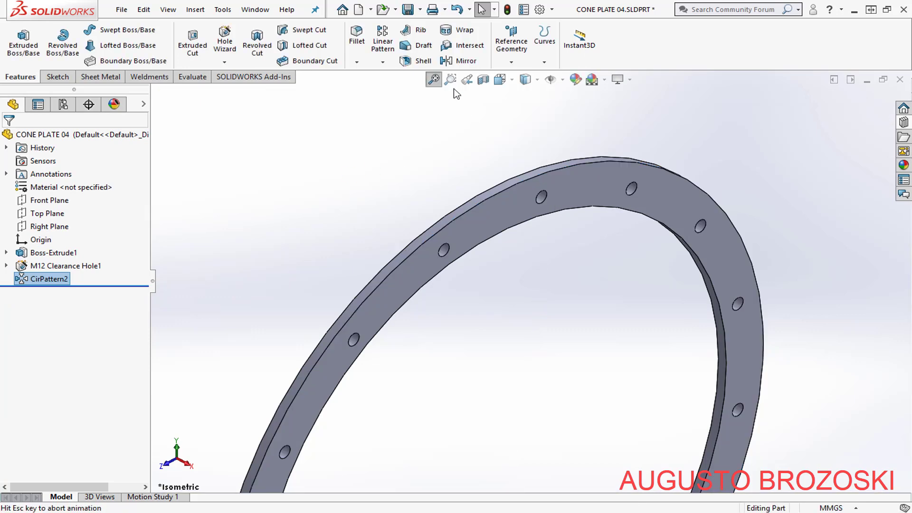
left_click(434, 80)
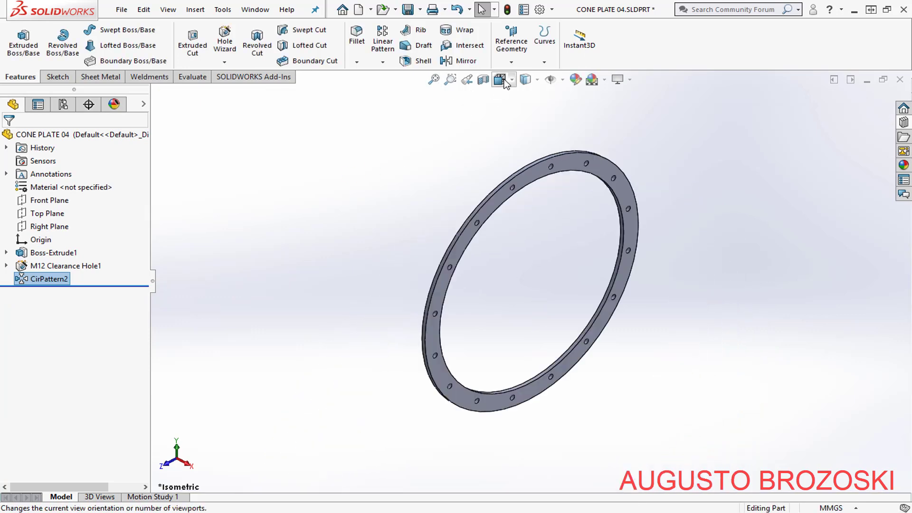
left_click(407, 9)
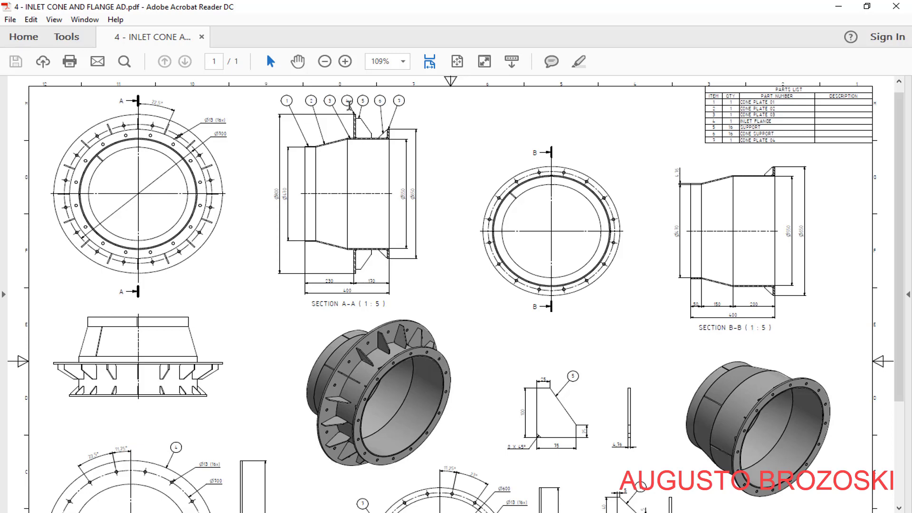
Examine the parts list and the item 4 inlet flange view with its dimensions in the PDF drawing
left_click(345, 61)
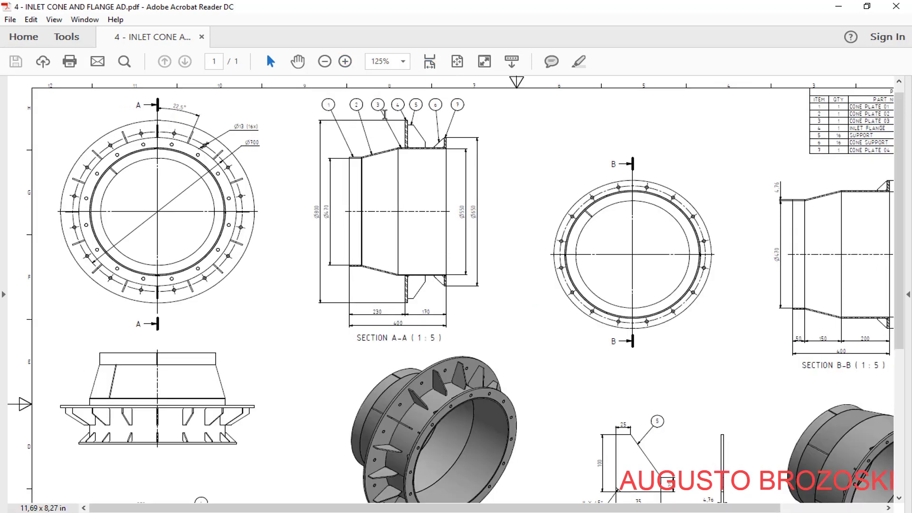
left_click_drag(511, 508, 612, 508)
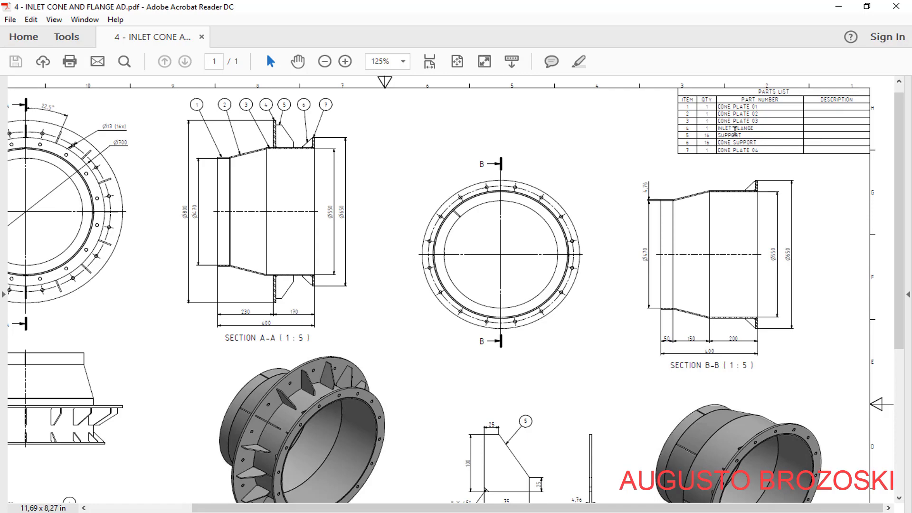
scroll(415, 318, "down", 5)
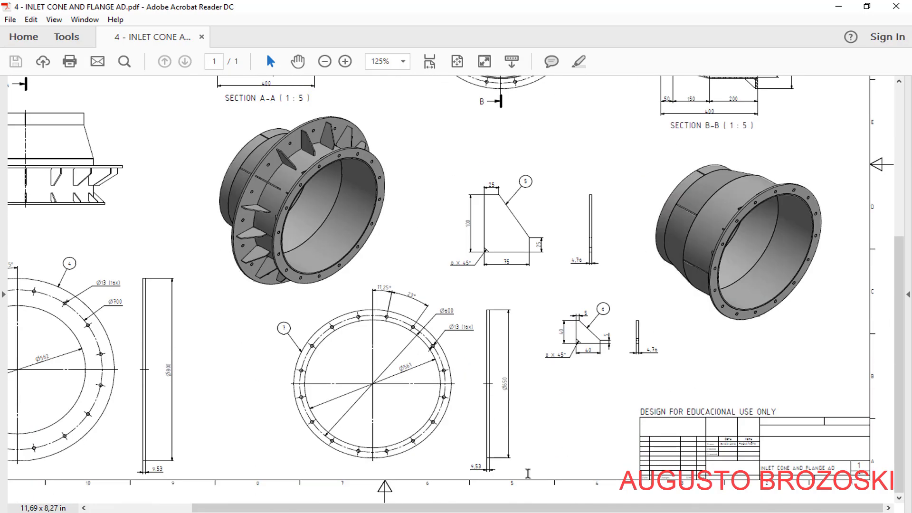
left_click_drag(471, 508, 369, 508)
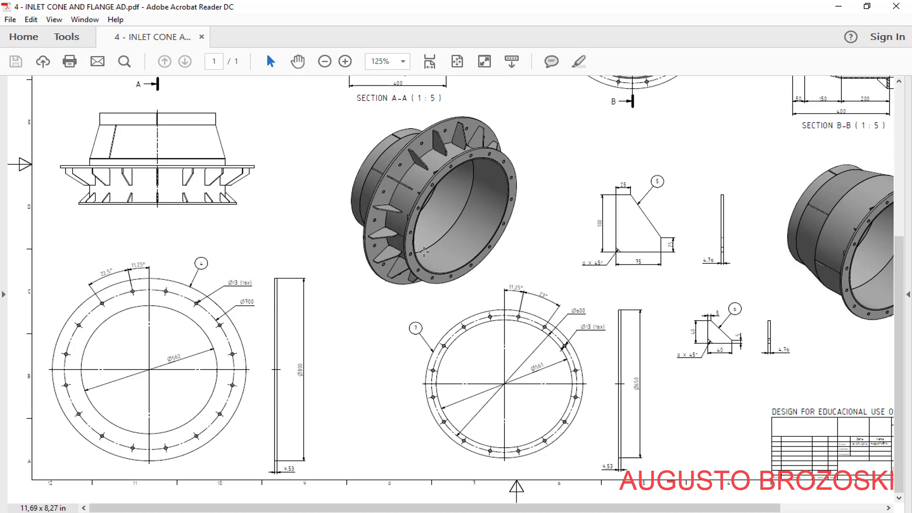
left_click(839, 7)
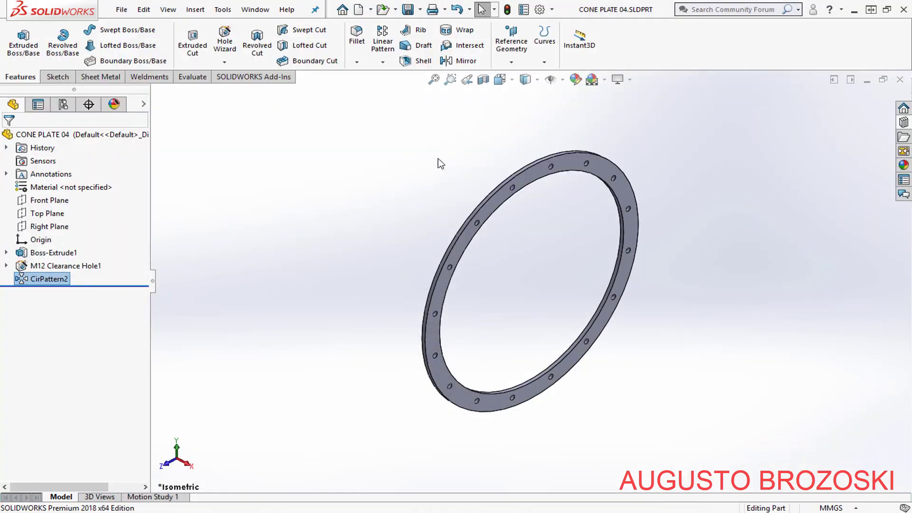
Save the finished ring under the new file name INLET FLANGE
left_click(122, 10)
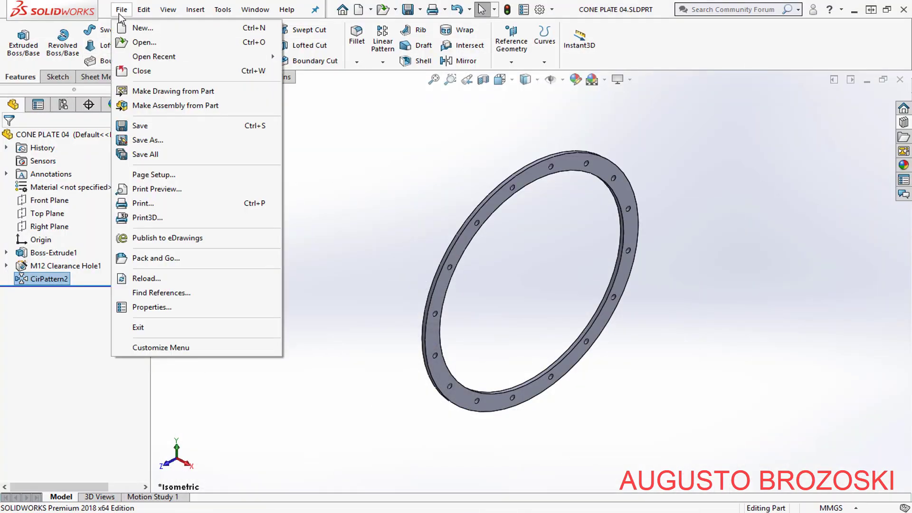
left_click(172, 140)
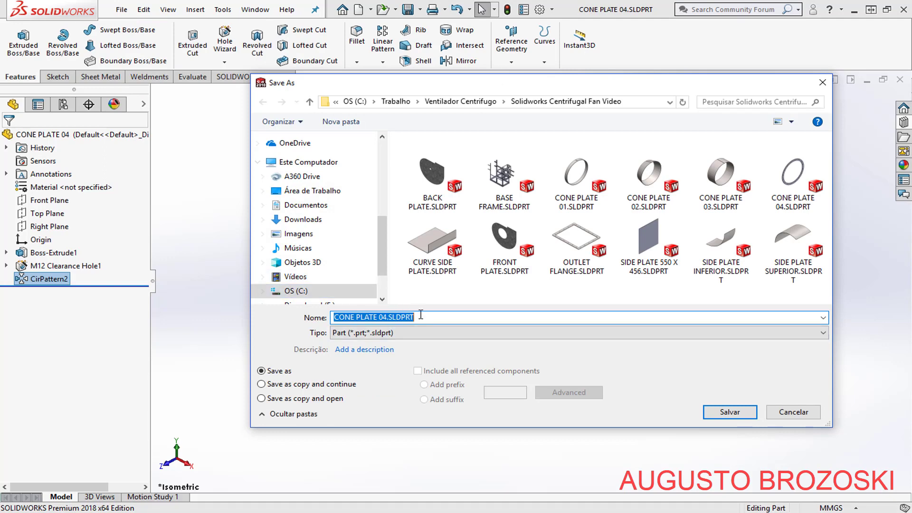
type("INLET FLANGE")
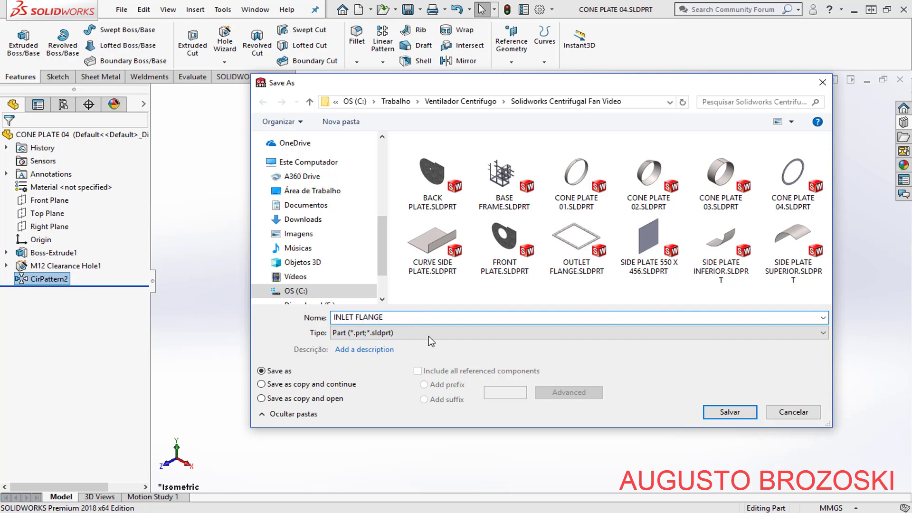
left_click(730, 412)
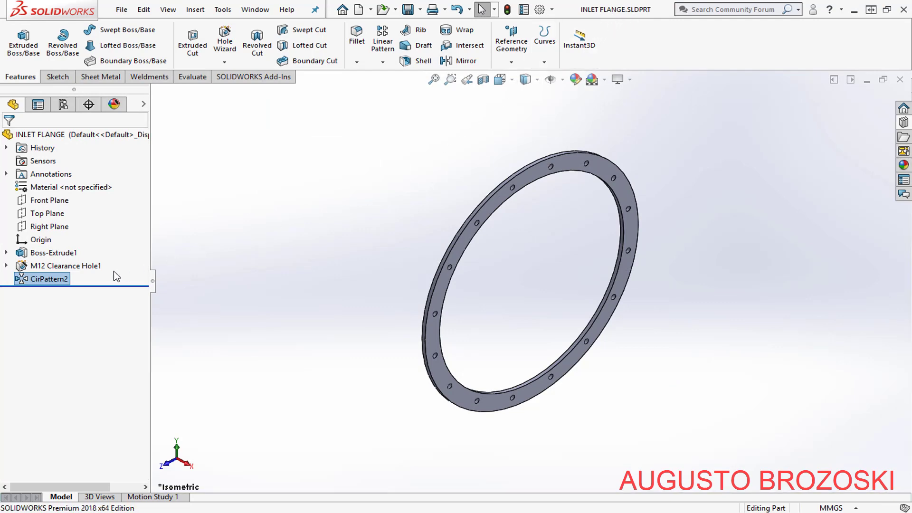
Open the sketch of the ring's base extrusion for editing
left_click(6, 253)
left_click(56, 266)
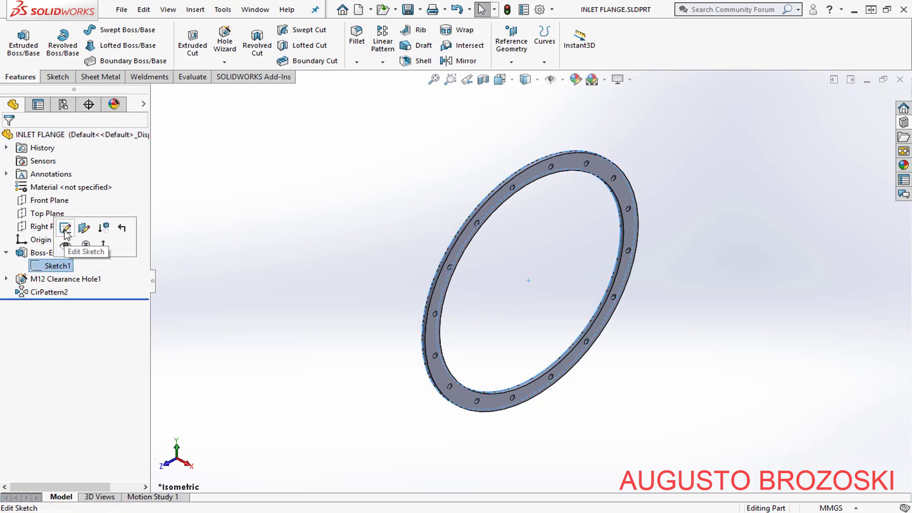
left_click(65, 229)
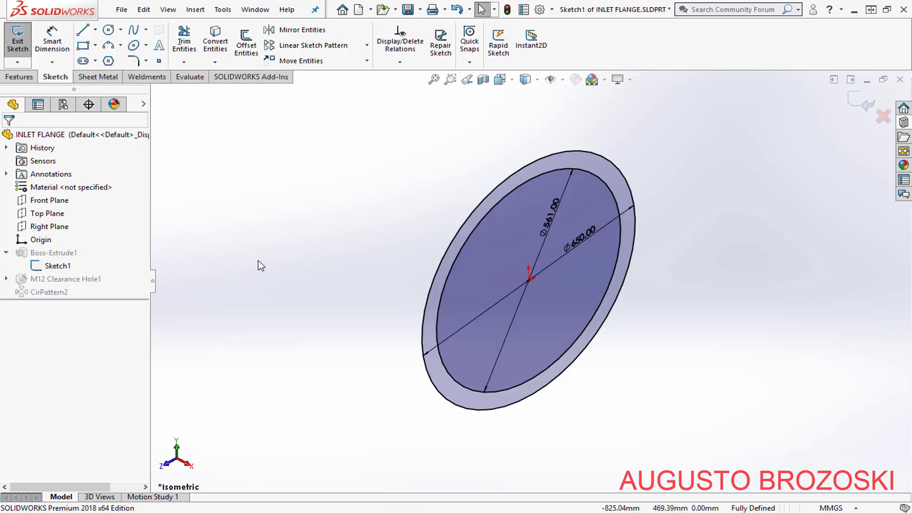
scroll(647, 204, "down", 3)
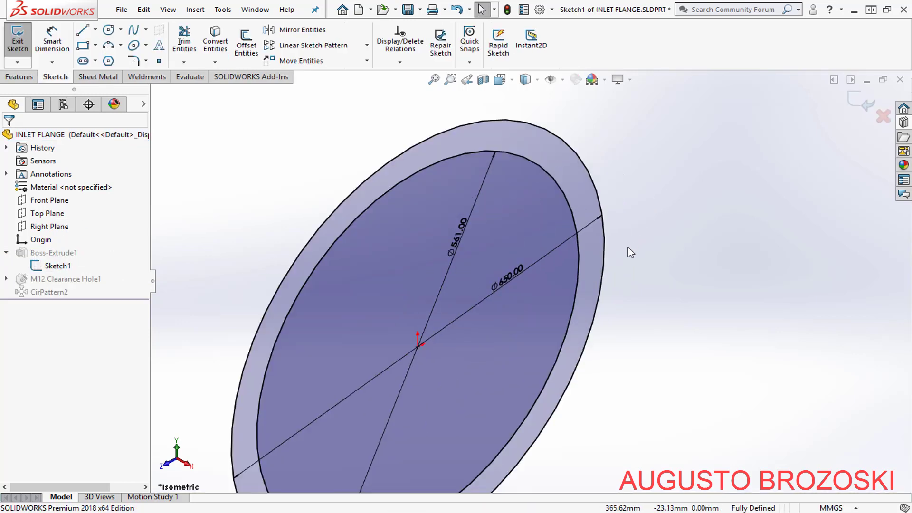
Set the outer circle's diameter in the flange sketch to 800 mm
scroll(631, 252, "down", 1)
left_click(477, 286)
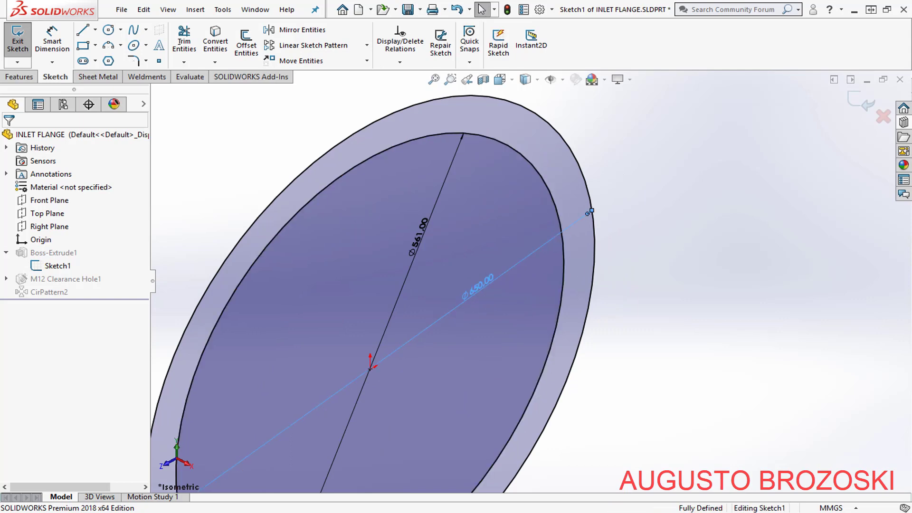
double_click(477, 287)
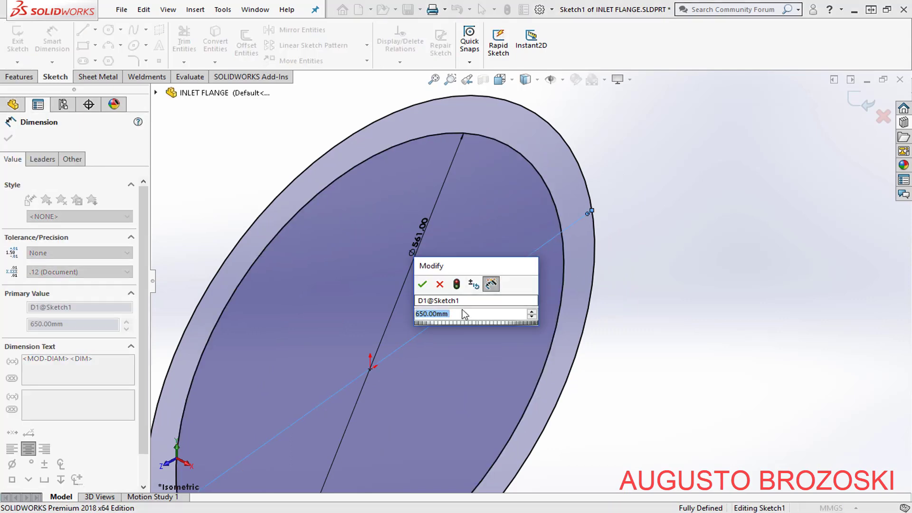
type("650")
key("Return")
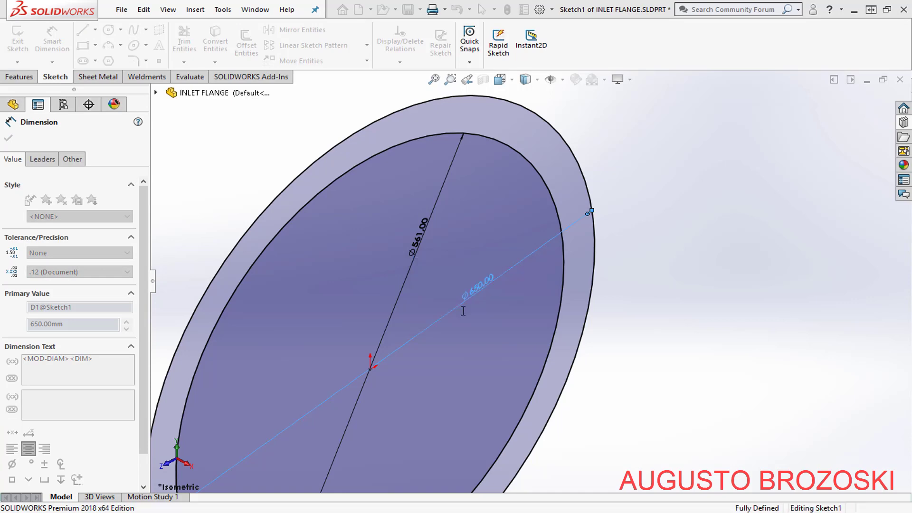
Set the inner circle's diameter in the flange sketch to 562 mm
double_click(420, 242)
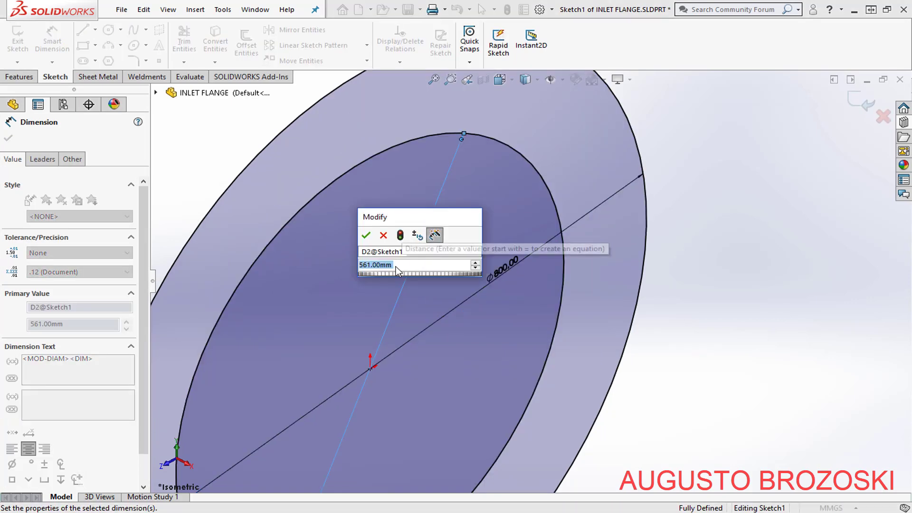
type("561")
key("Return")
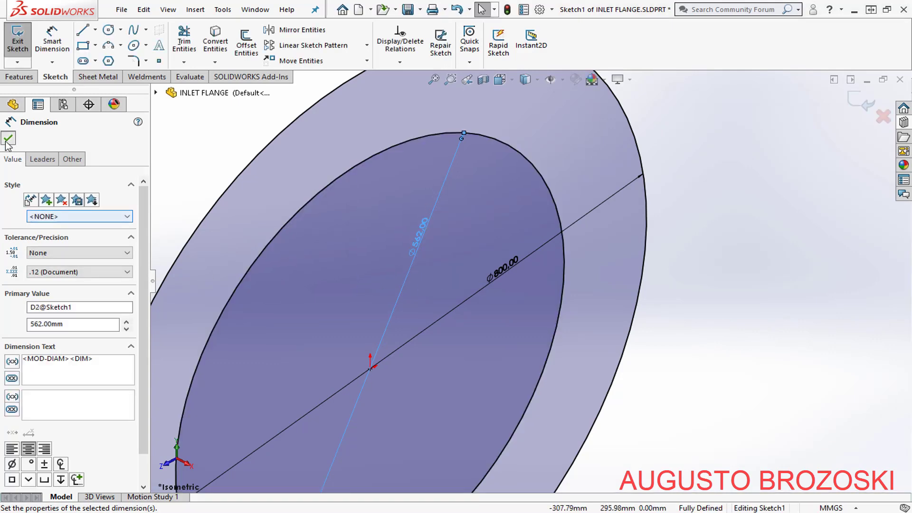
left_click(8, 139)
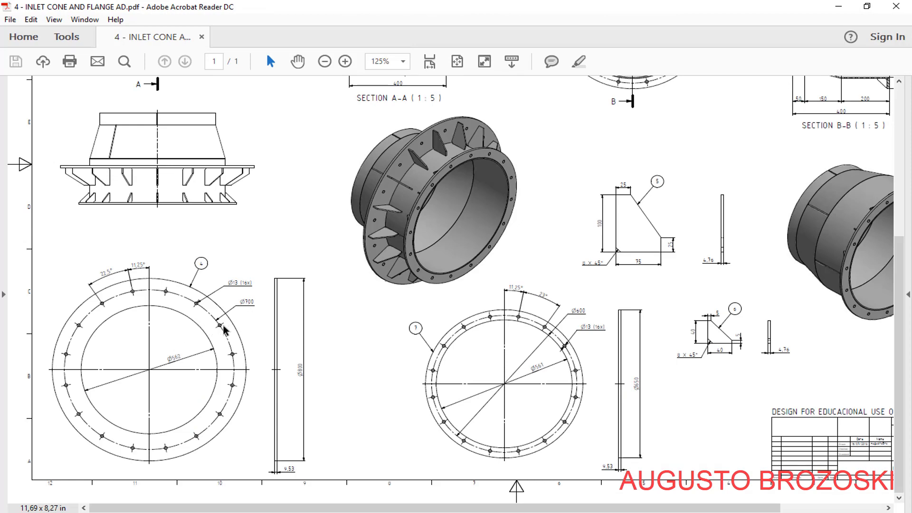
Return to SOLIDWORKS and edit Sketch2 of the M12 clearance hole, setting the hole's distance from the flange centre to 350 mm
left_click(838, 6)
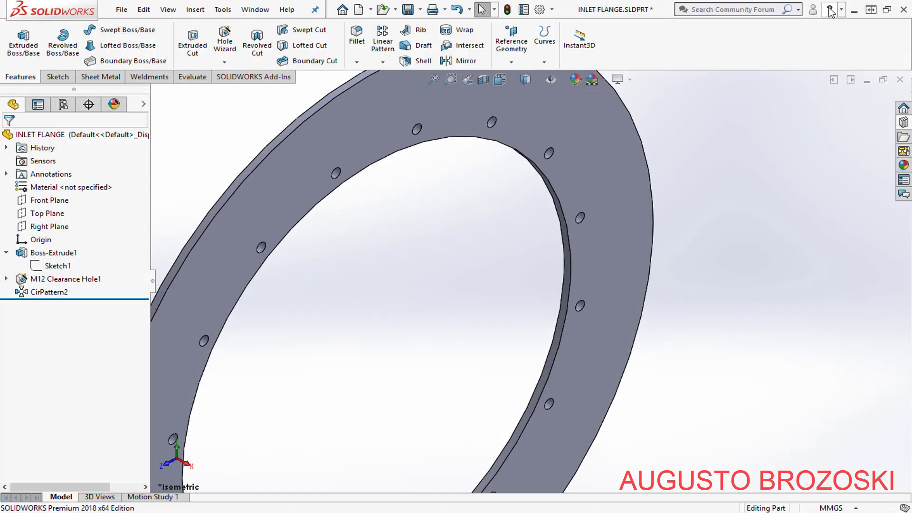
left_click(6, 279)
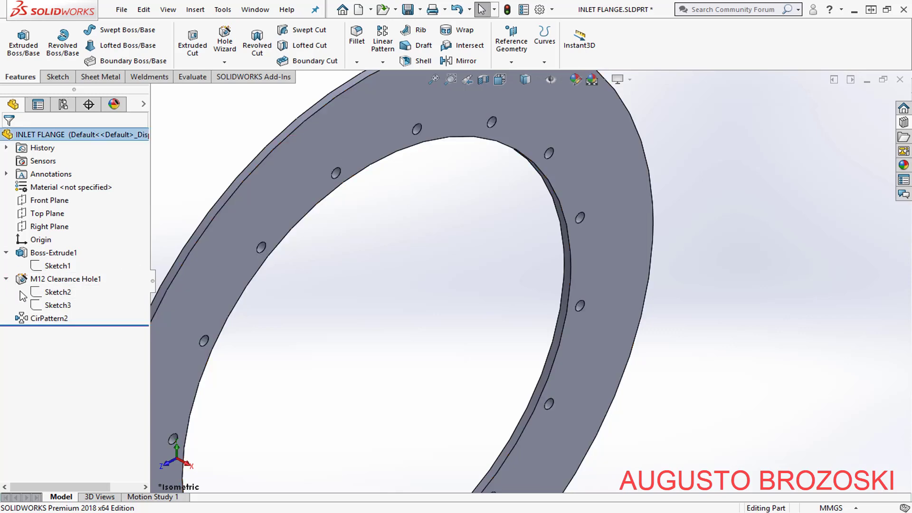
left_click(57, 292)
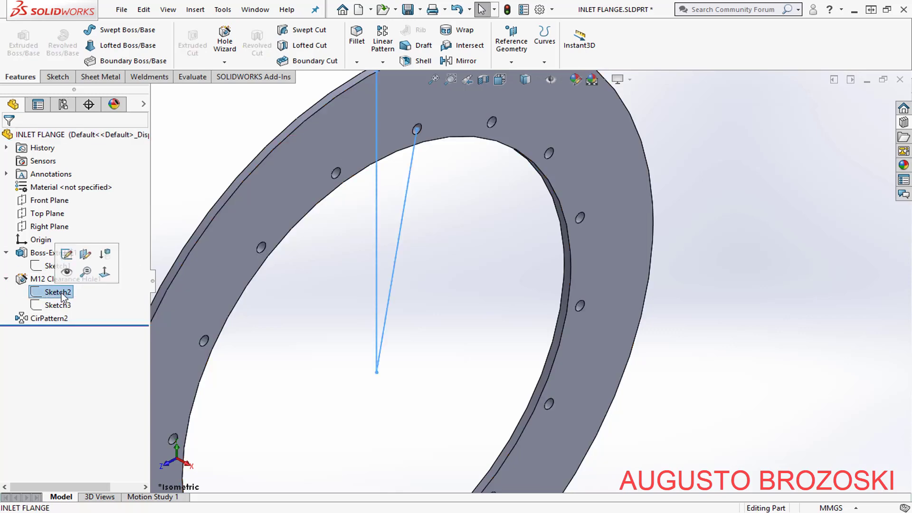
left_click(67, 255)
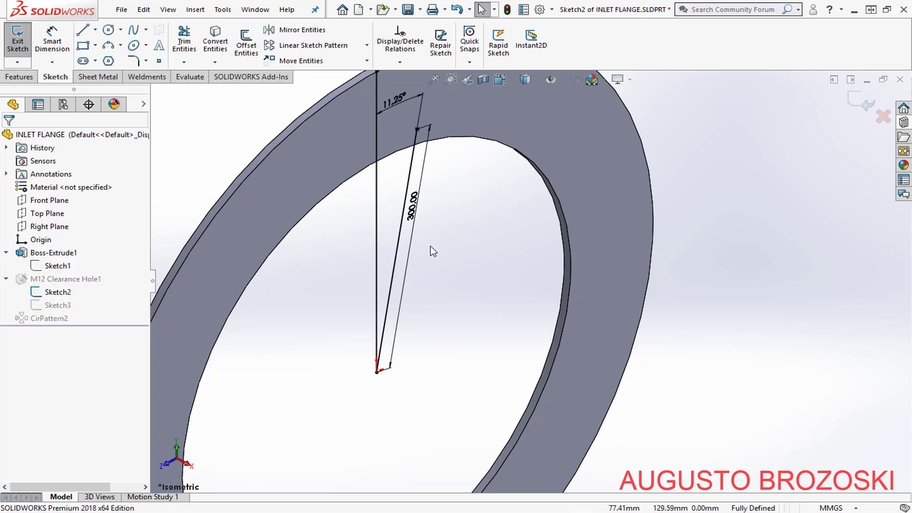
key("z")
scroll(460, 201, "down", 1)
double_click(453, 235)
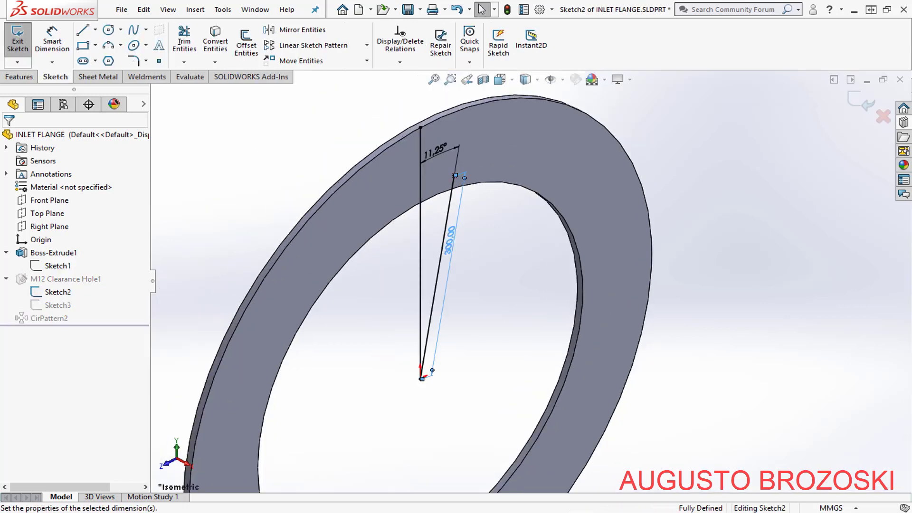
type("300")
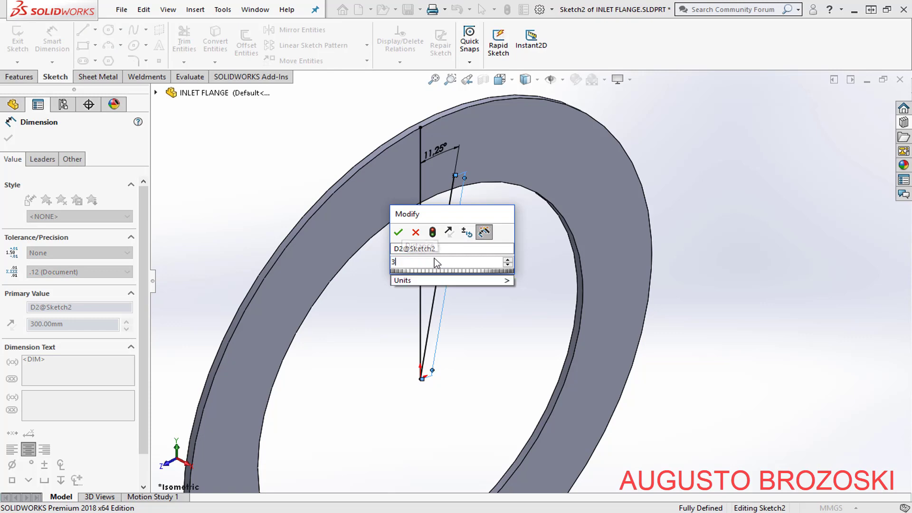
key("Return")
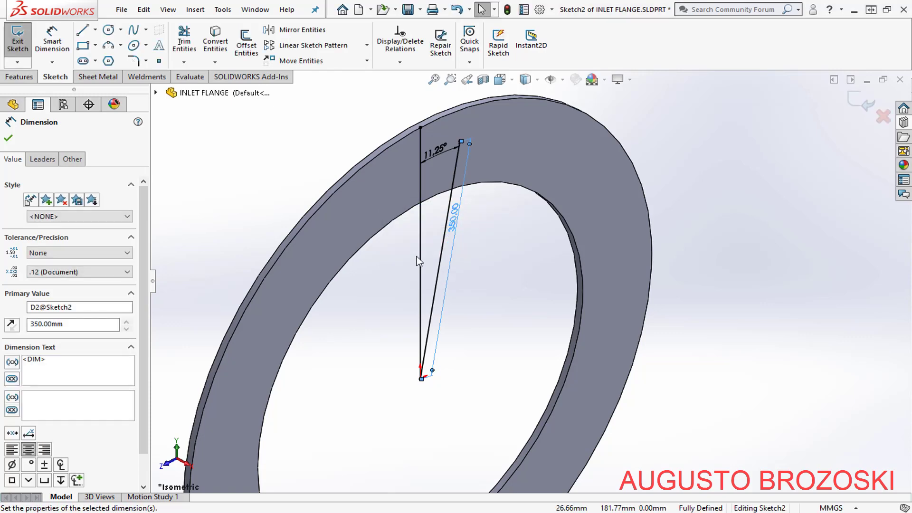
left_click(8, 138)
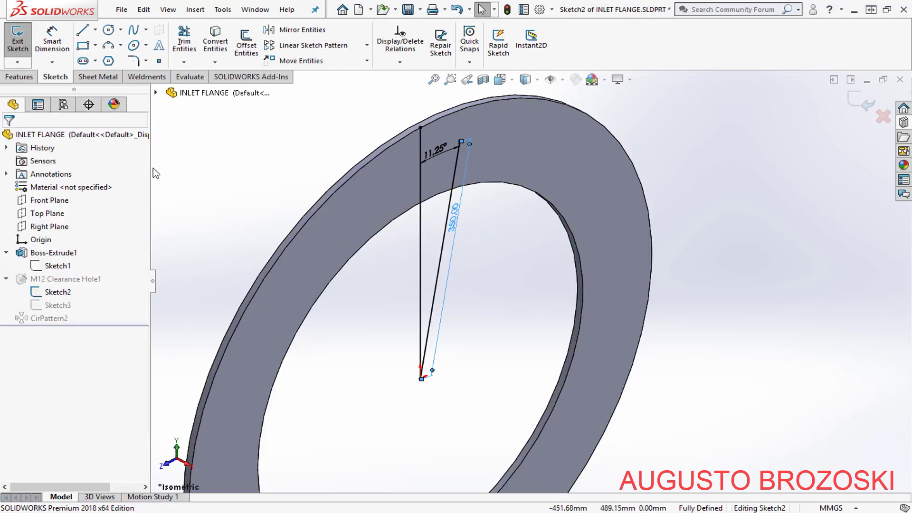
left_click(861, 100)
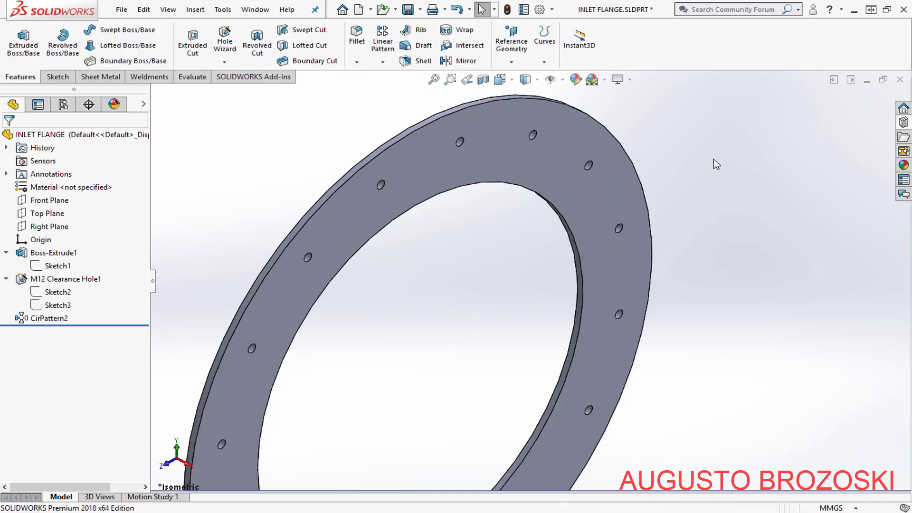
Show the whole inlet flange in isometric view and save the part
left_click(500, 81)
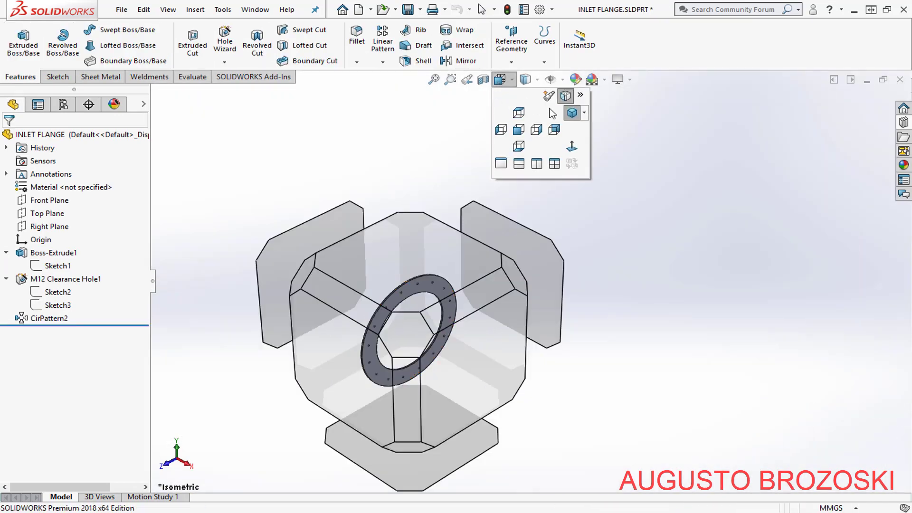
left_click(570, 116)
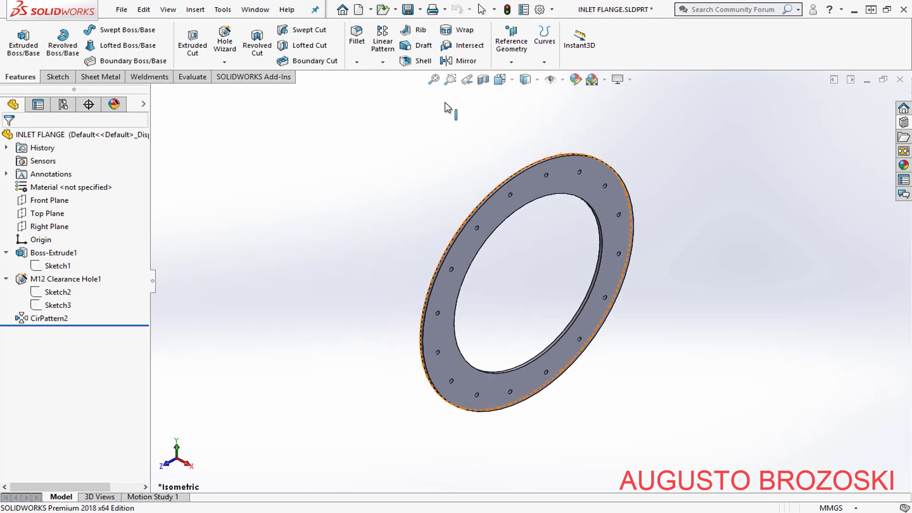
left_click(407, 9)
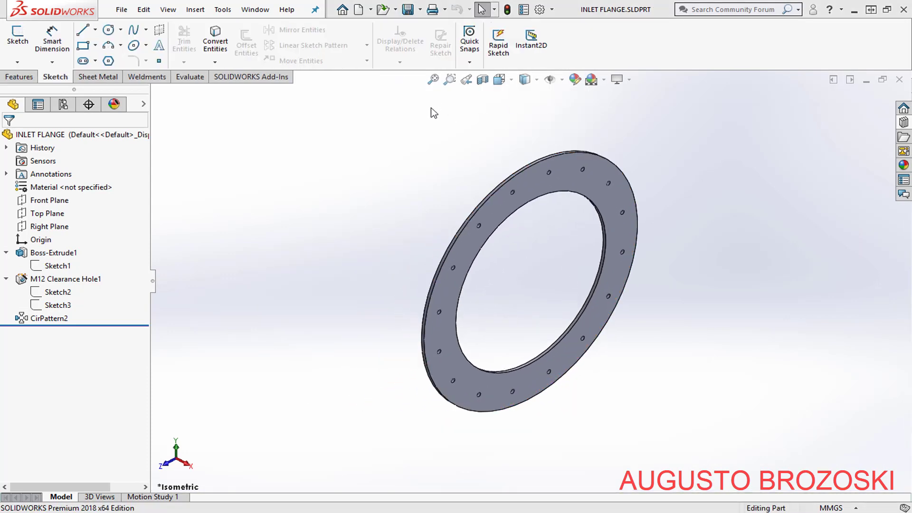
Switch to the PDF drawing in Adobe Acrobat Reader and examine the parts list, section views and support plate details
key("alt+Tab")
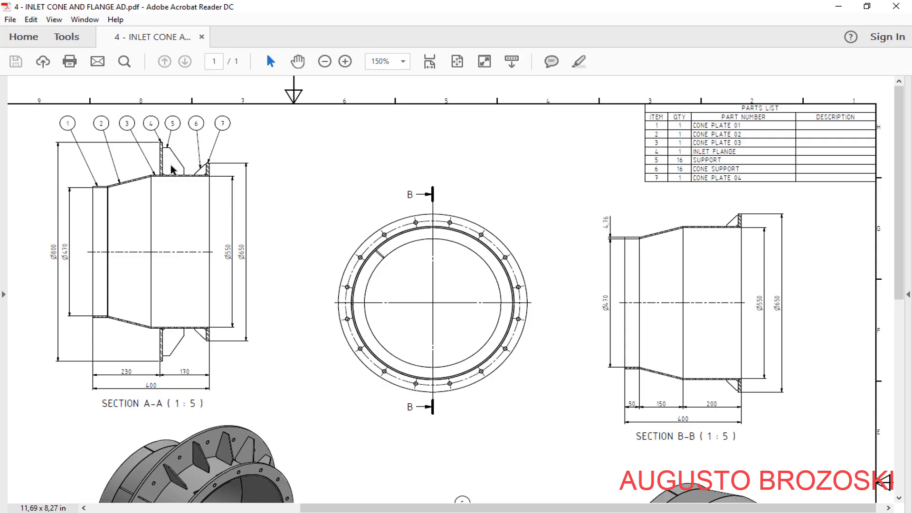
scroll(428, 221, "down", 3)
scroll(427, 225, "down", 1)
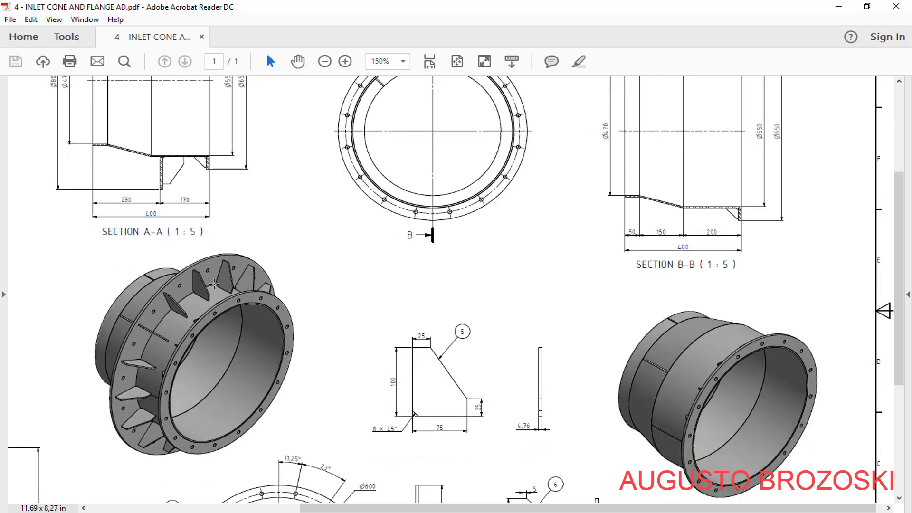
scroll(236, 284, "down", 6)
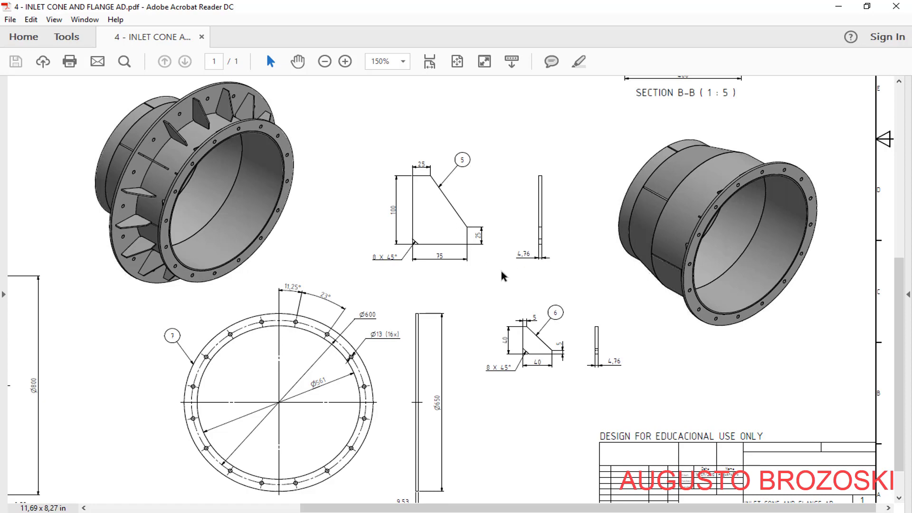
scroll(572, 312, "up", 12)
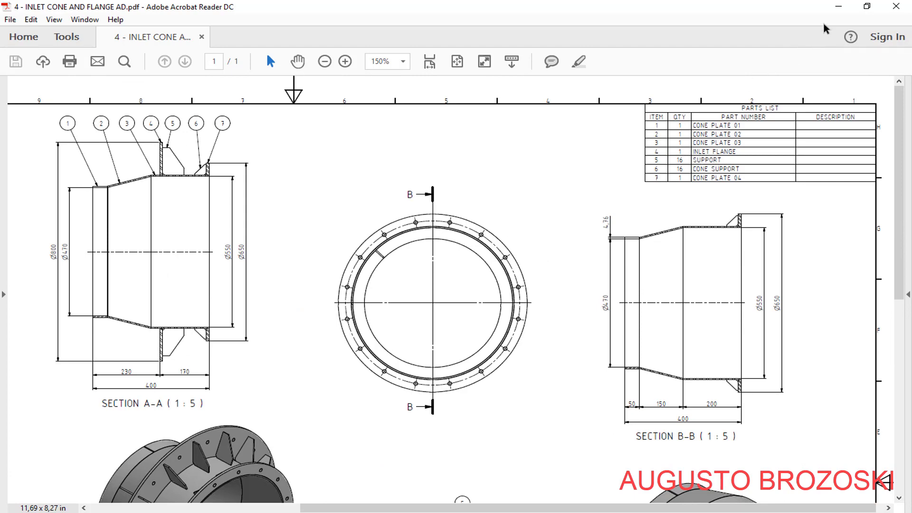
left_click(839, 6)
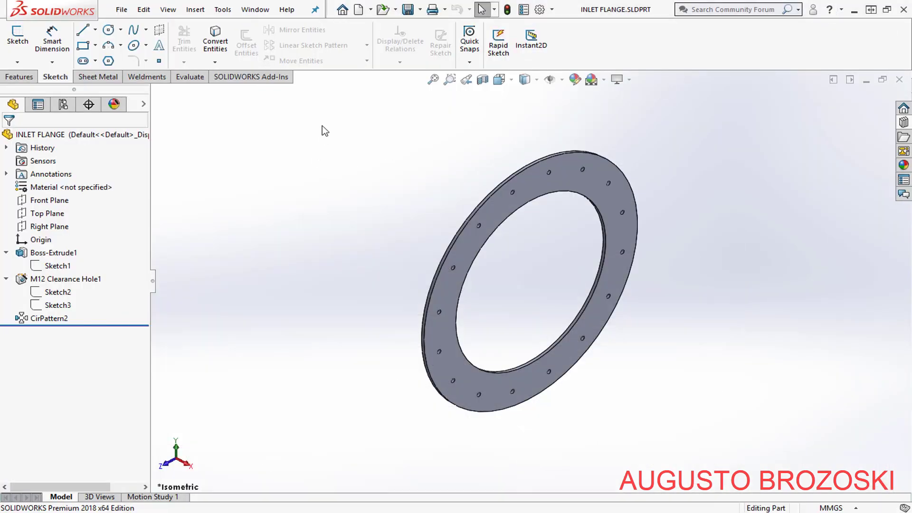
Create a new part in SOLIDWORKS and start a sketch on the Front Plane
left_click(359, 9)
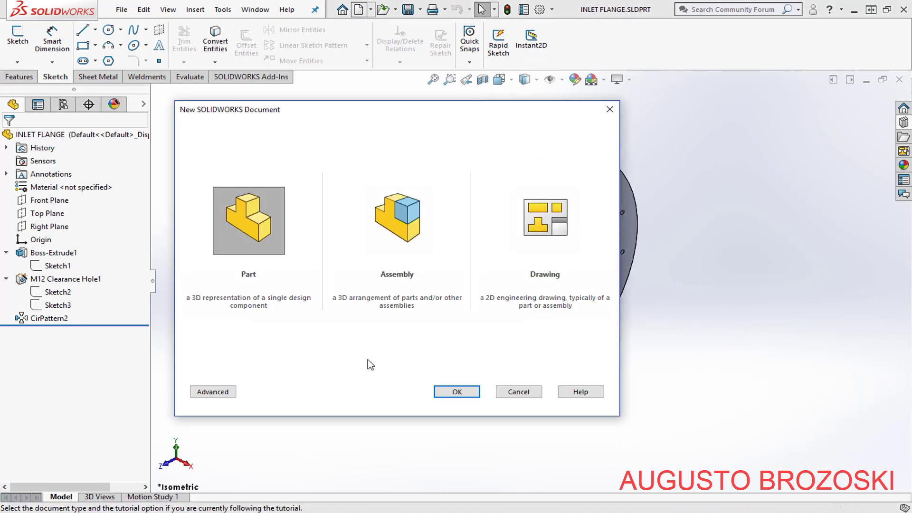
left_click(461, 392)
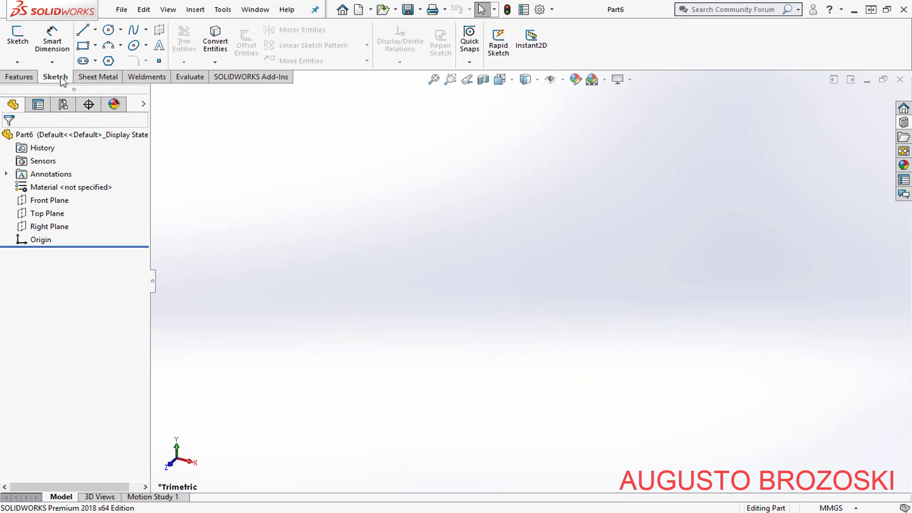
left_click(18, 37)
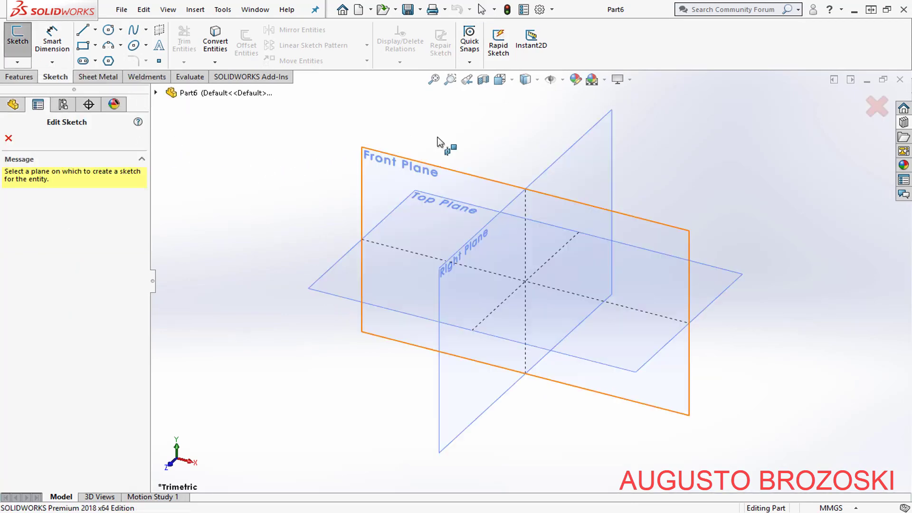
left_click(482, 184)
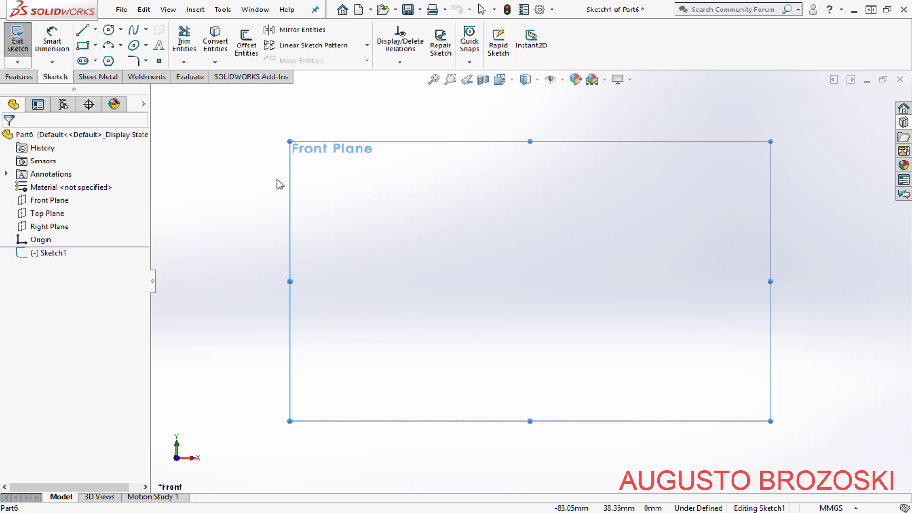
Sketch a closed five-sided support profile from the origin with lines, about 55 mm high, with a 12 mm top edge and a sloped side
left_click(82, 31)
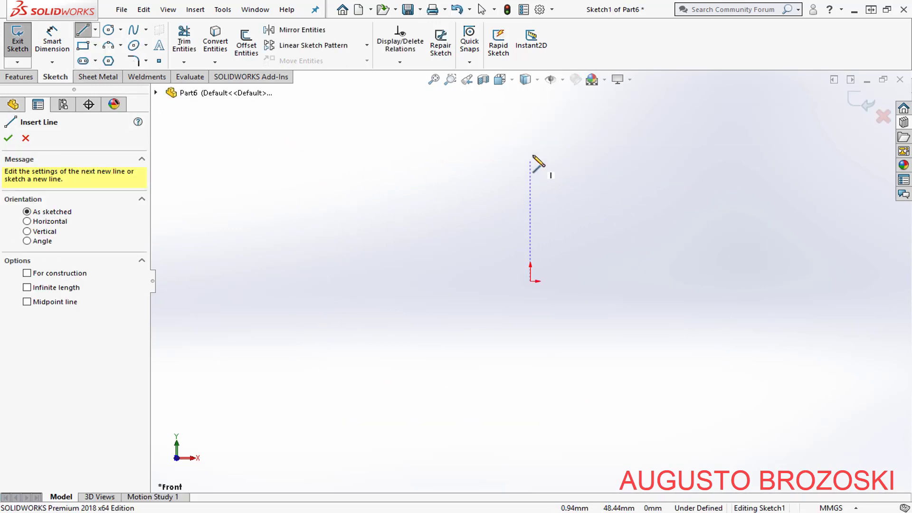
left_click(530, 142)
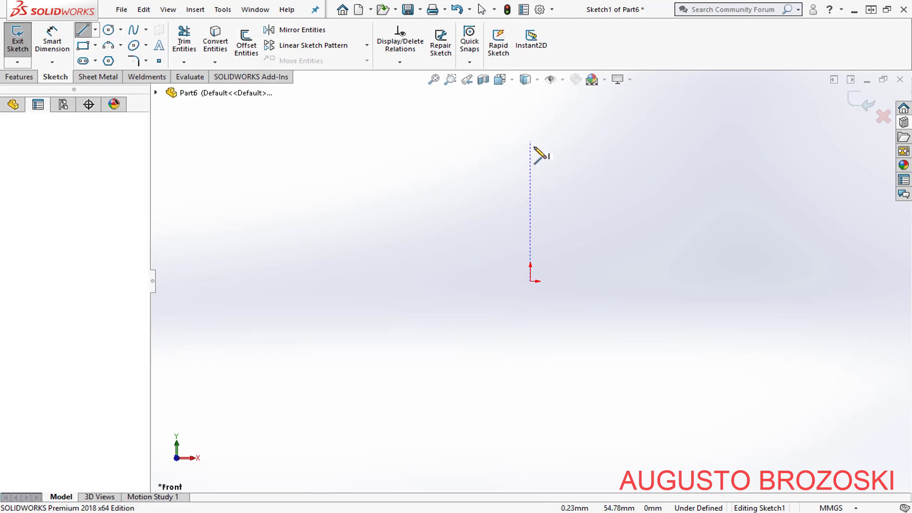
left_click(531, 281)
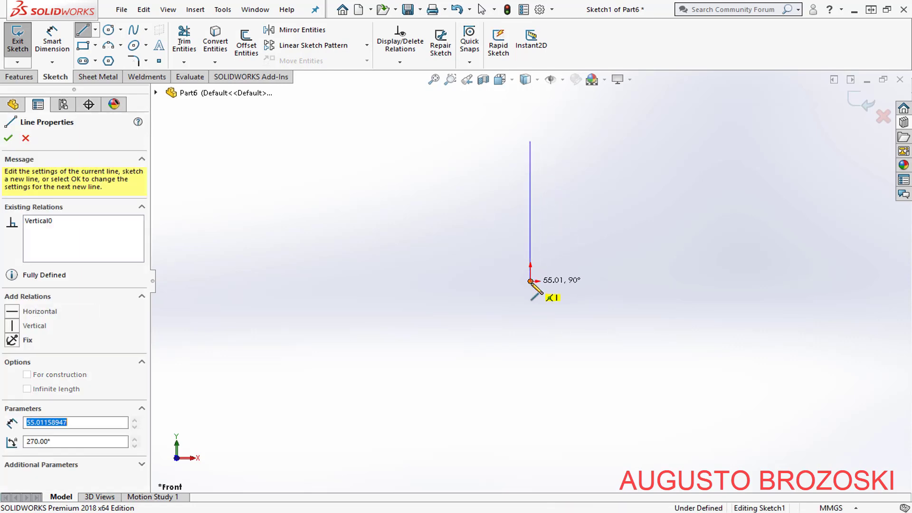
left_click(652, 281)
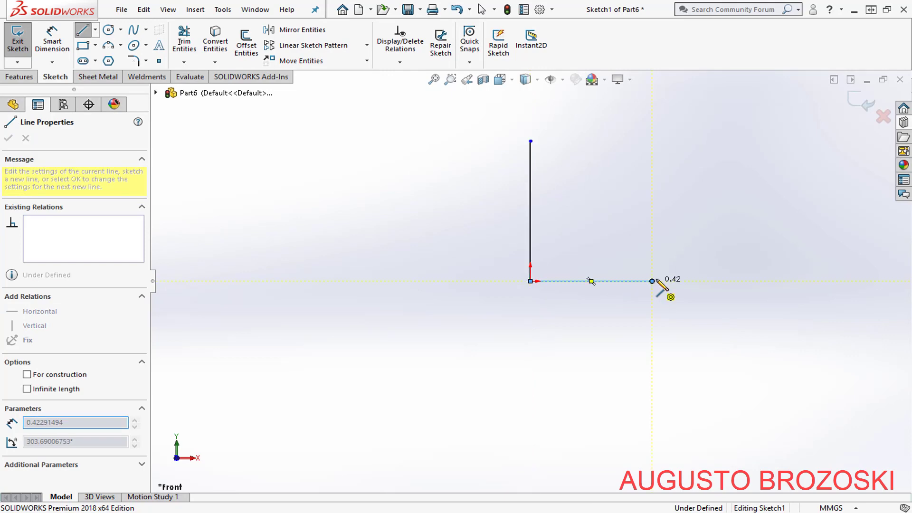
left_click(652, 244)
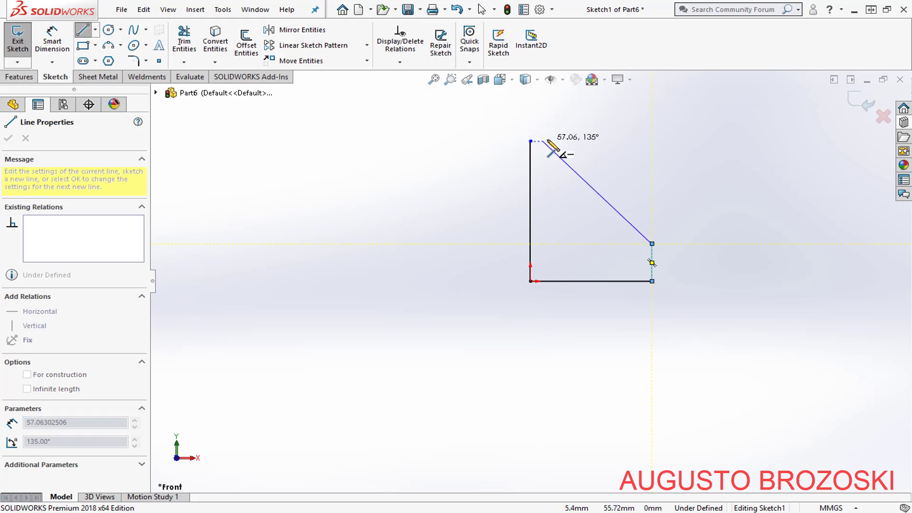
left_click(563, 141)
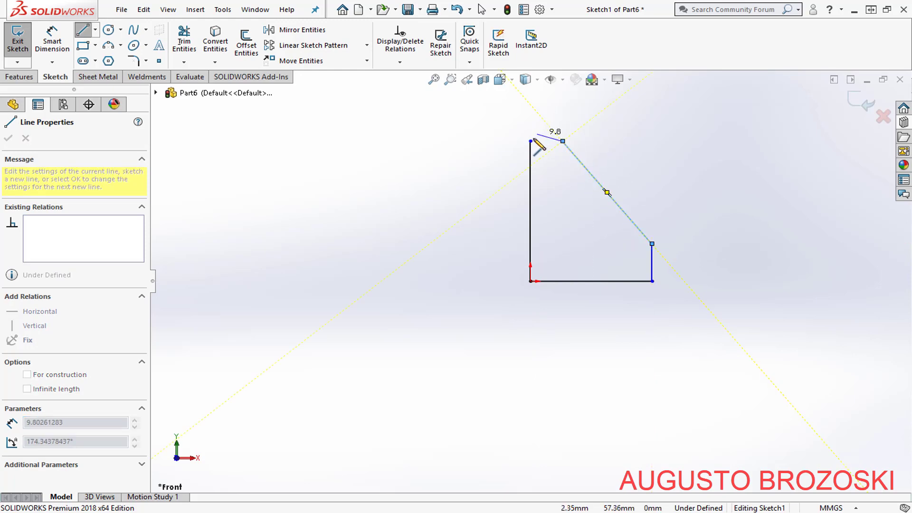
left_click(531, 142)
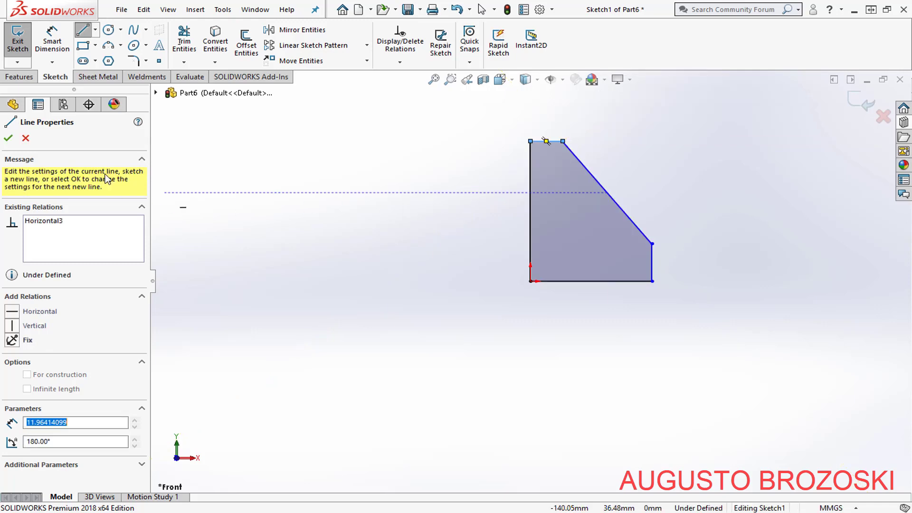
left_click(9, 139)
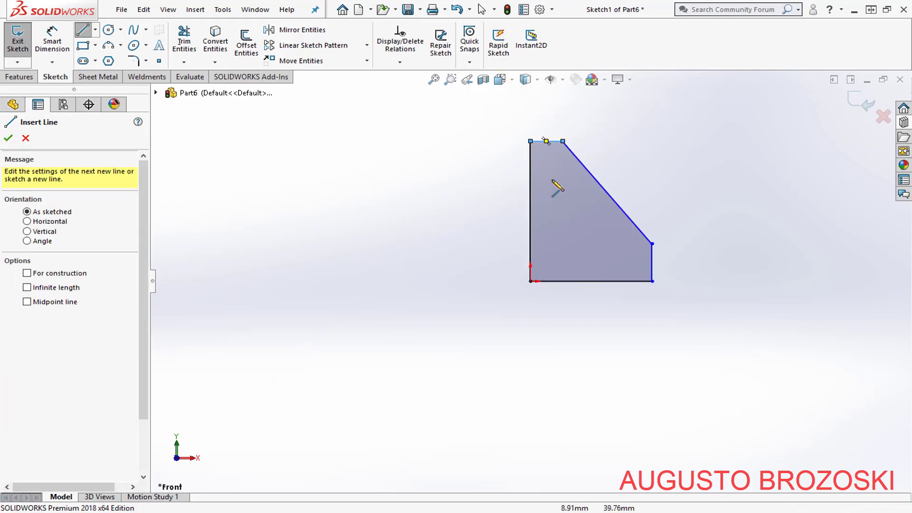
Dimension the support profile's bottom edge to 75 mm and its vertical edge at the origin to 100 mm
left_click(52, 42)
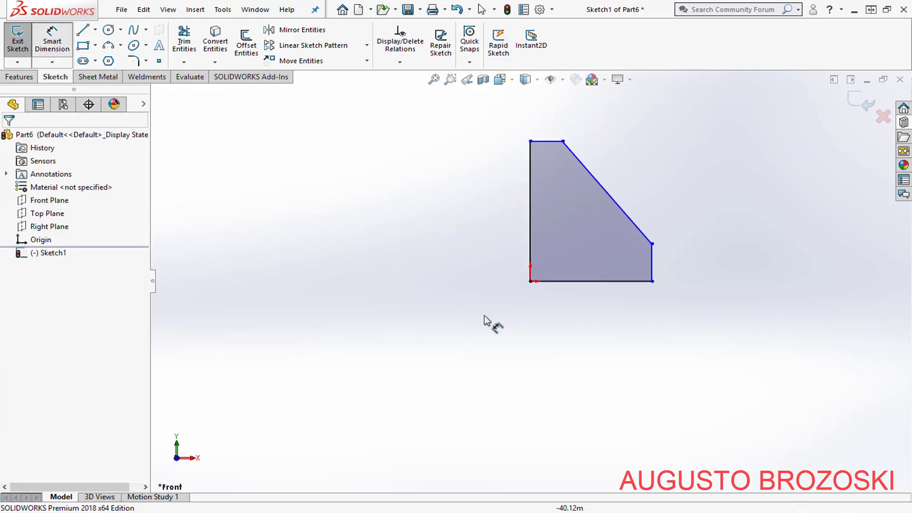
left_click(575, 284)
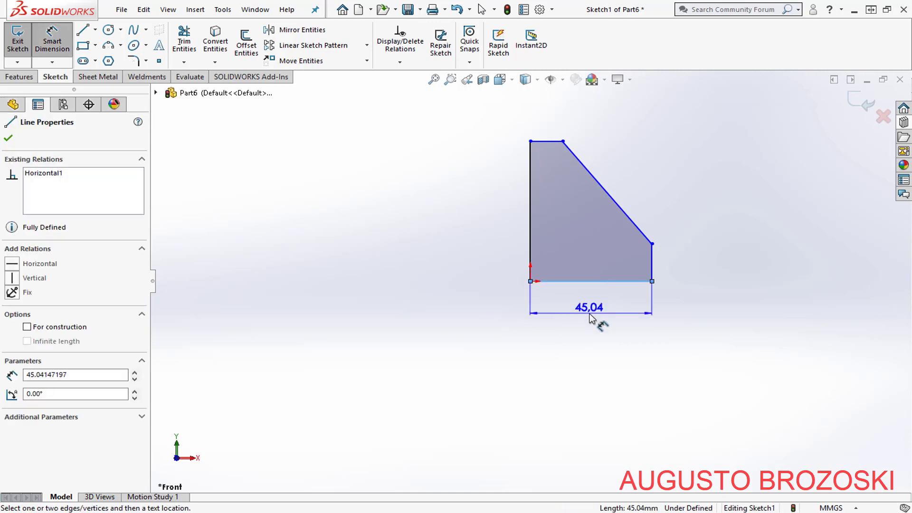
left_click(592, 322)
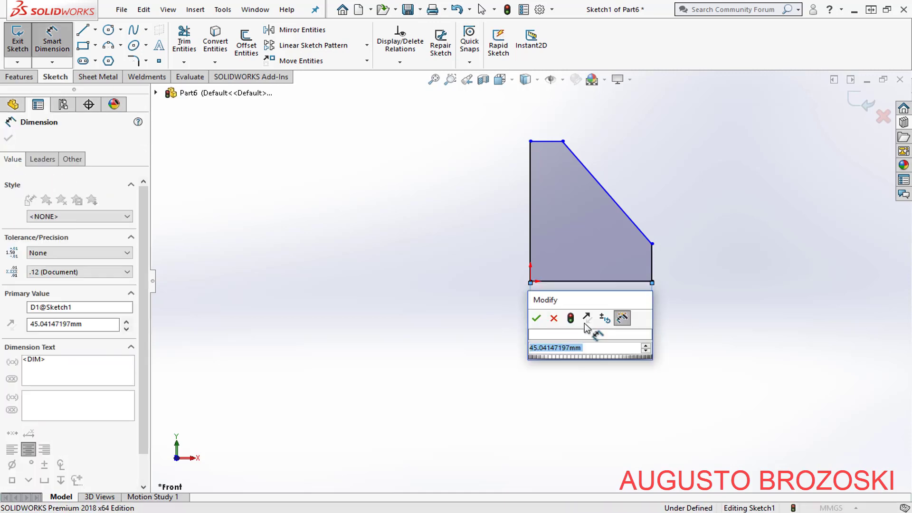
type("75")
left_click(536, 317)
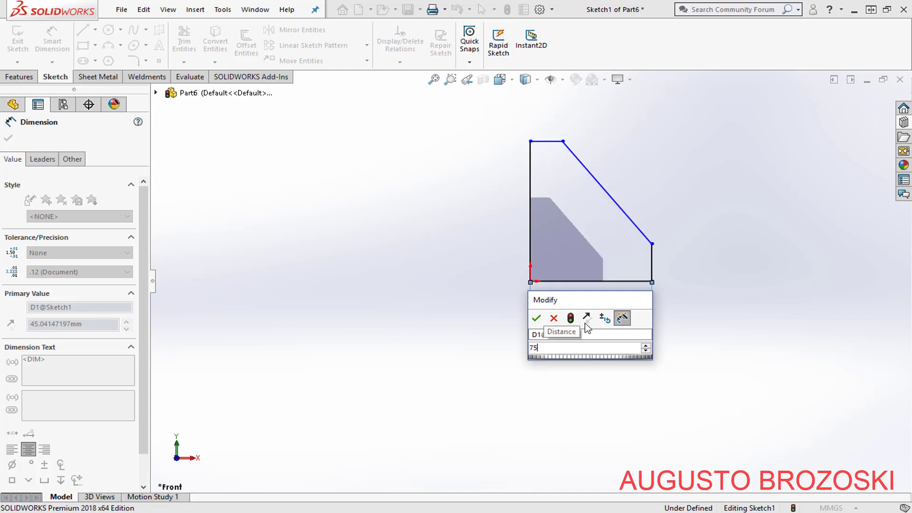
left_click(529, 204)
left_click(505, 209)
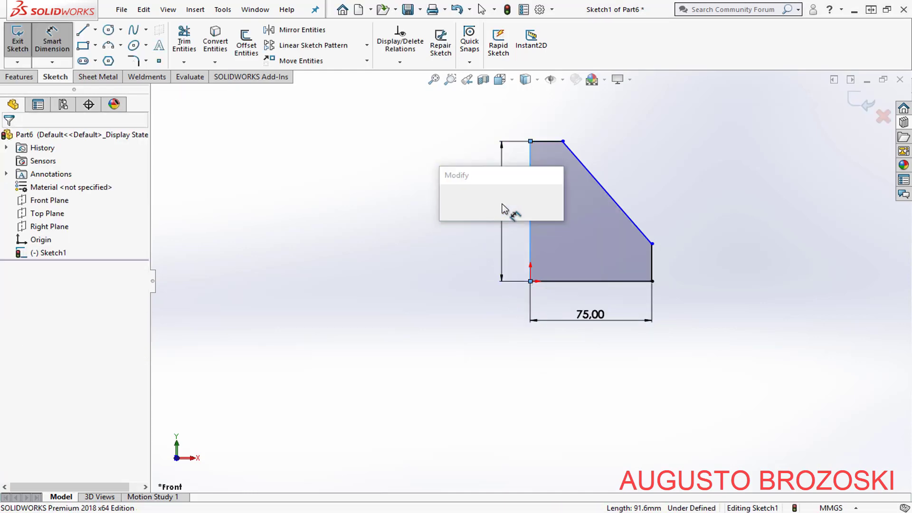
type("10")
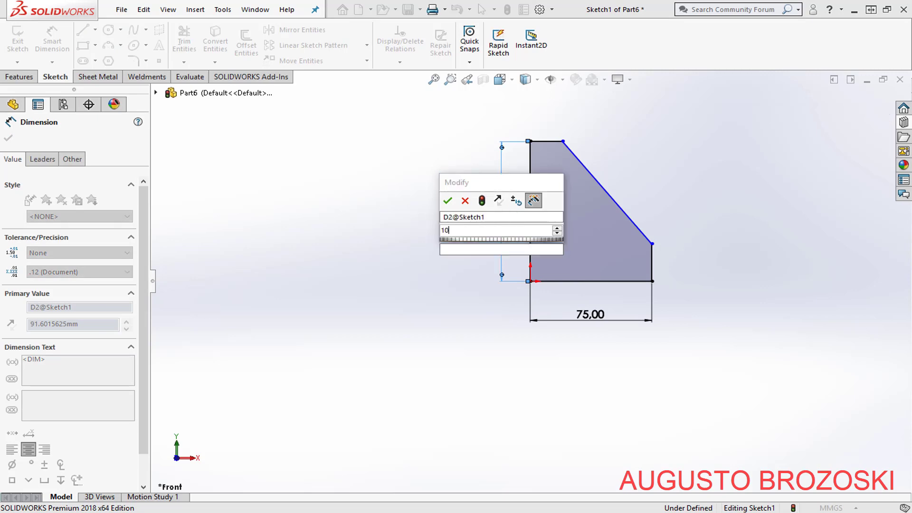
type("0")
key("Return")
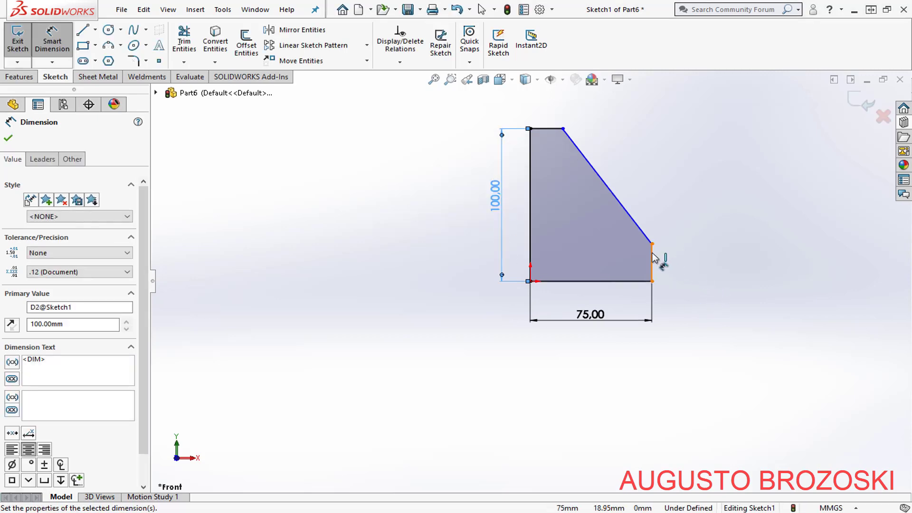
Dimension the short vertical edge and the top edge of the support profile to 25 mm each
left_click(654, 259)
left_click(685, 264)
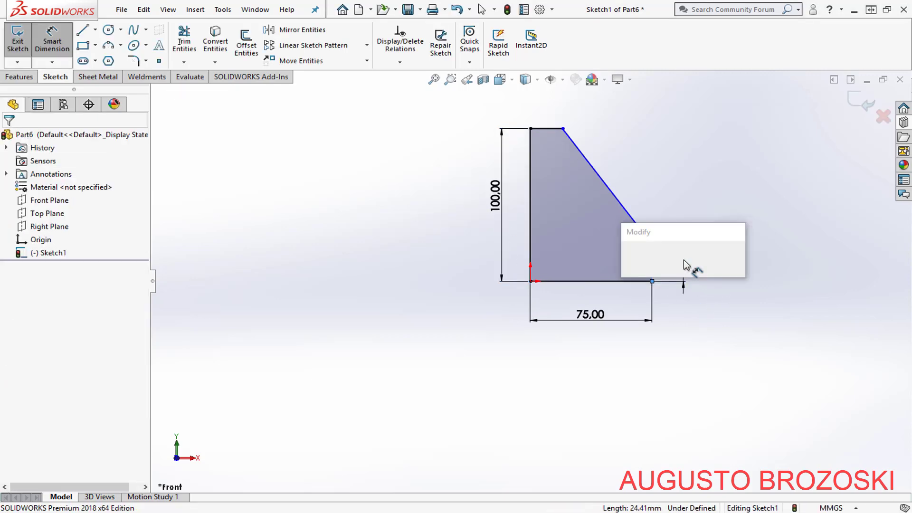
type("25")
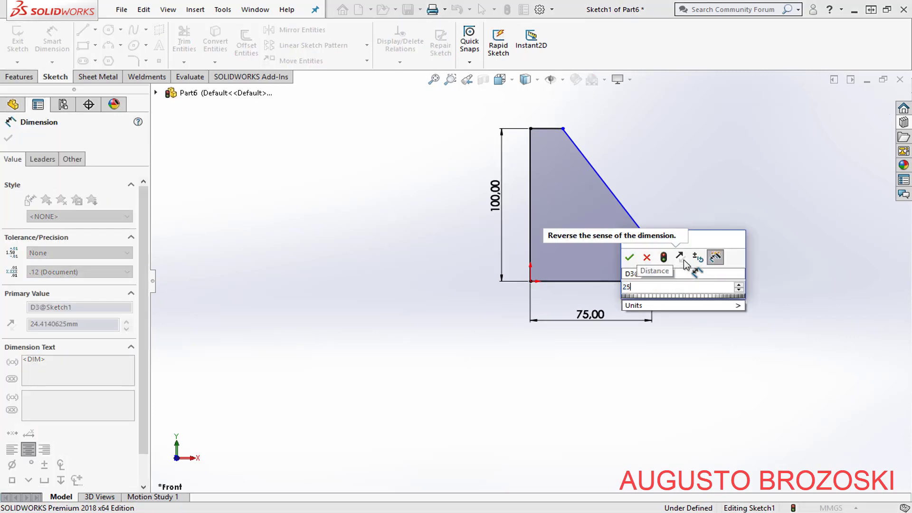
key("Return")
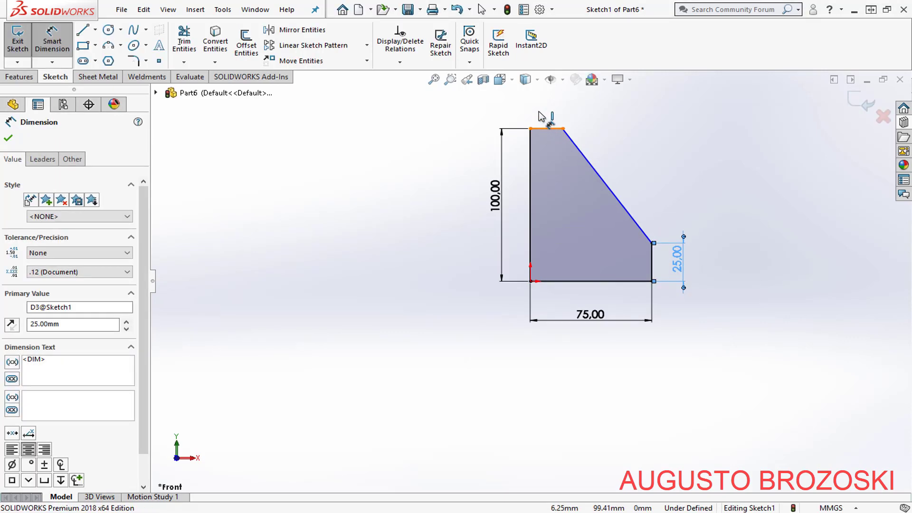
left_click(542, 117)
left_click(544, 114)
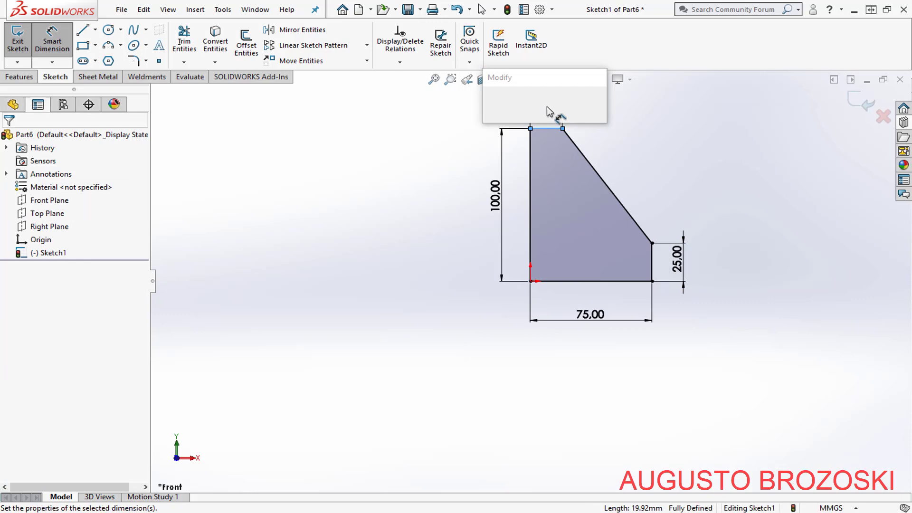
type("25")
key("Return")
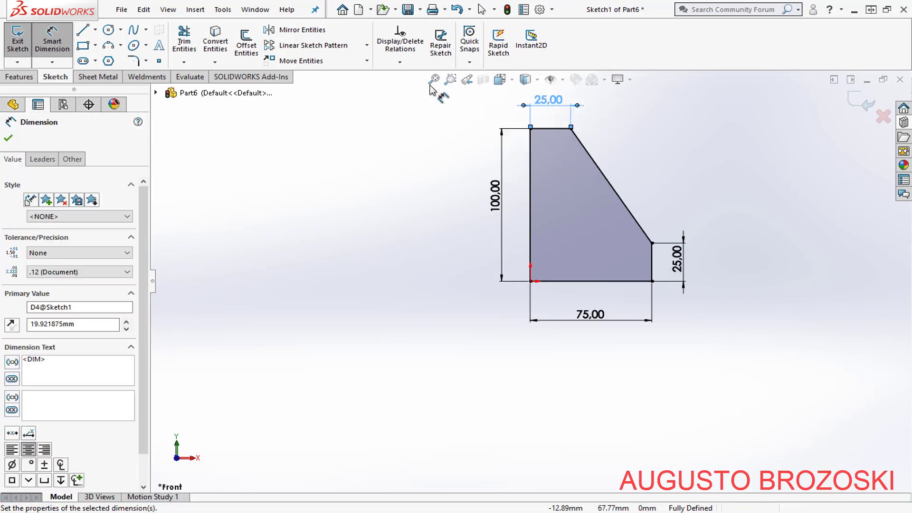
left_click(434, 80)
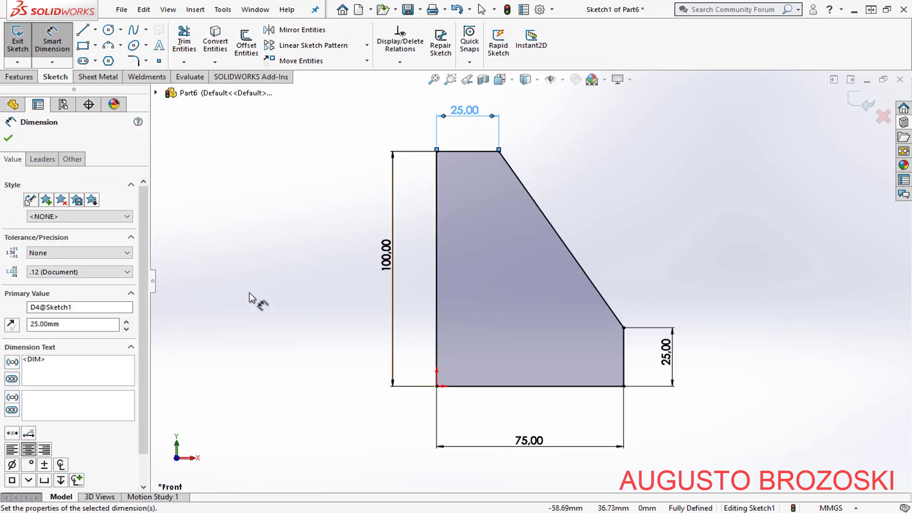
left_click(8, 138)
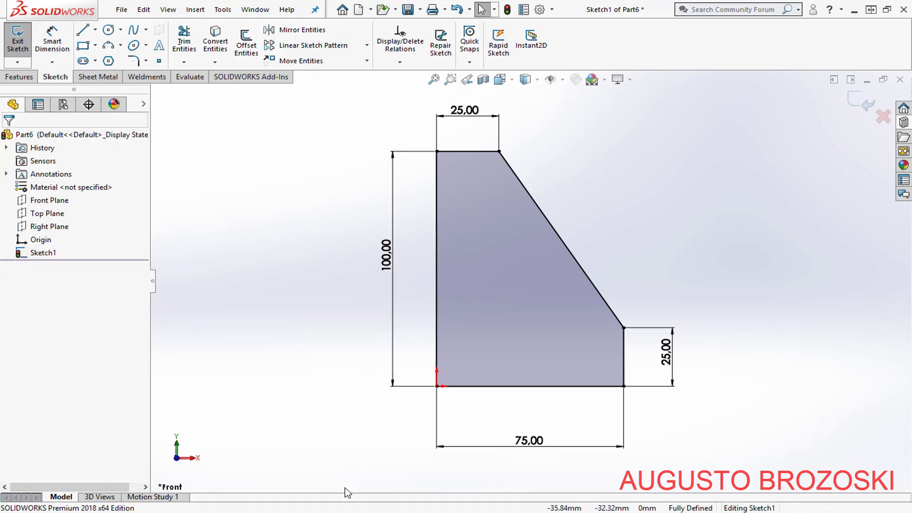
Switch to the PDF drawing in Adobe Acrobat Reader and examine the detail views of support parts 5 and 6
key("alt+Tab")
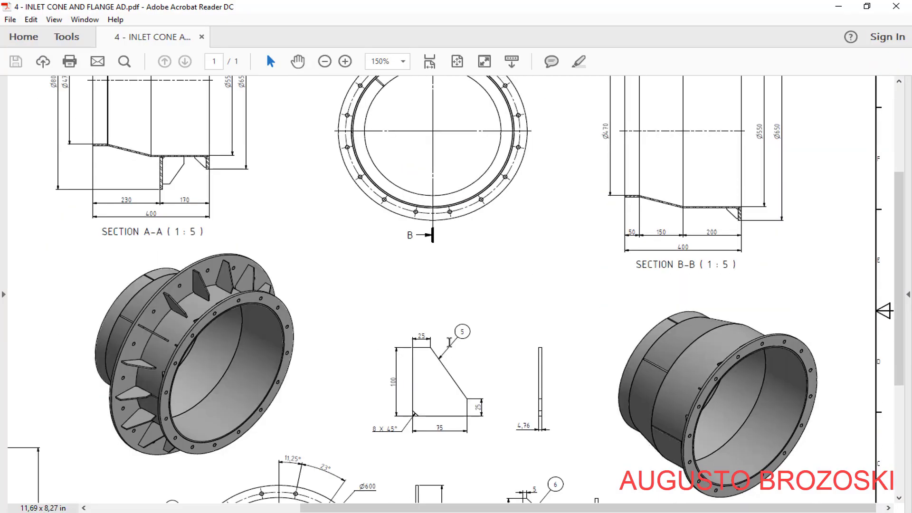
scroll(449, 342, "down", 3)
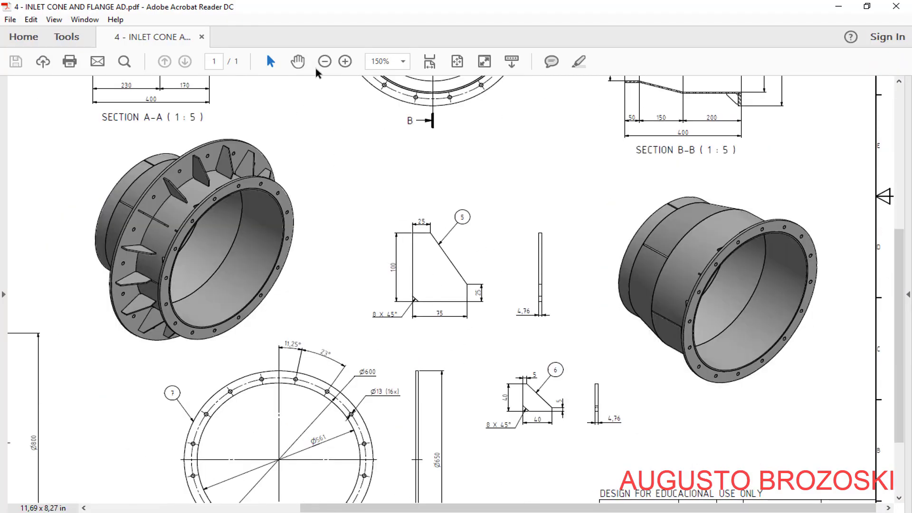
left_click(345, 61)
scroll(477, 257, "down", 3)
scroll(587, 282, "down", 2)
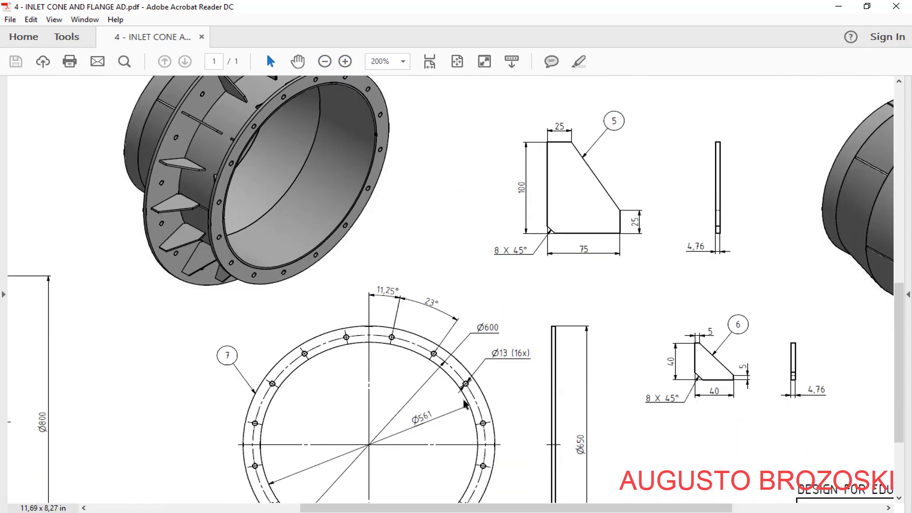
mouse_move(435, 504)
left_mouse_down()
mouse_move(536, 504)
mouse_move(522, 503)
left_mouse_up()
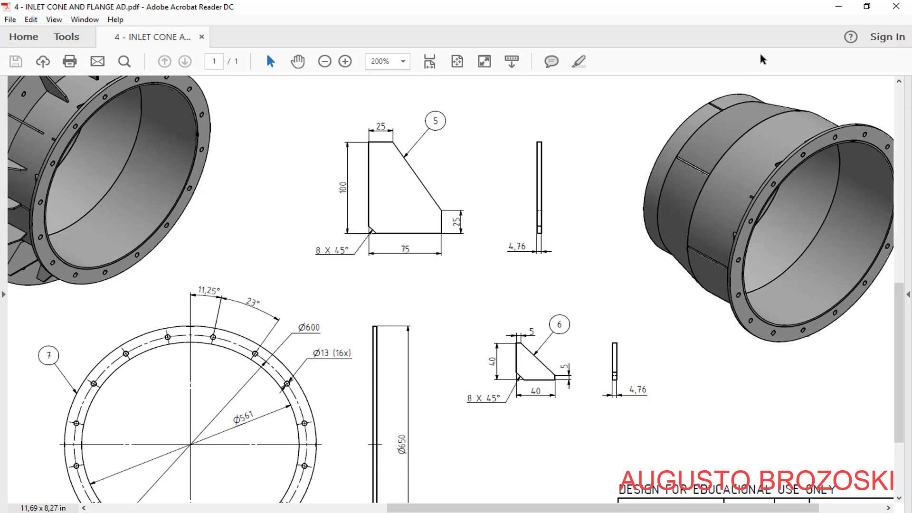
left_click(840, 12)
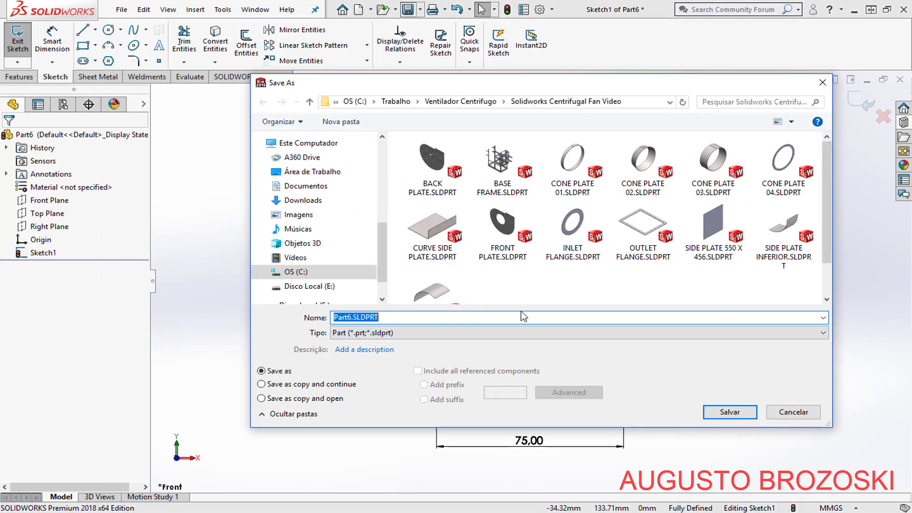
Exit the support profile sketch and save the part as SUPPORT
left_click(792, 412)
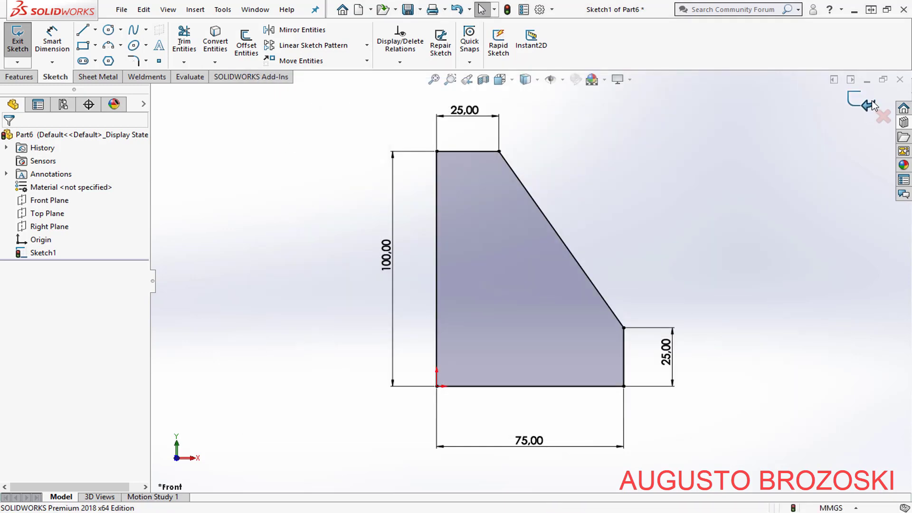
left_click(872, 106)
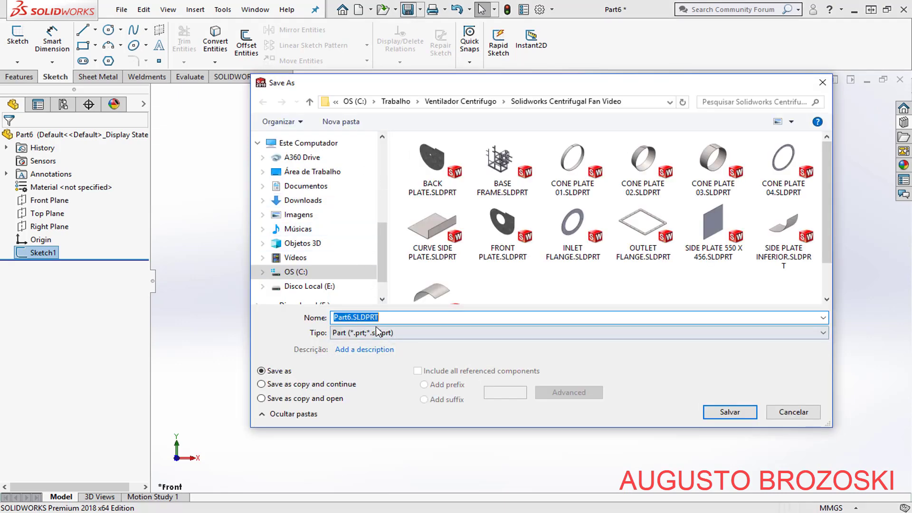
type("SUPPORT")
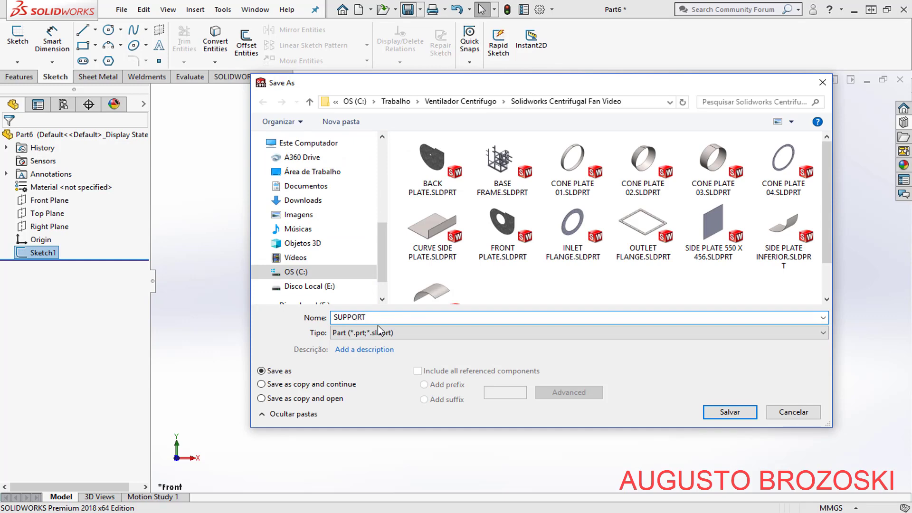
left_click(730, 412)
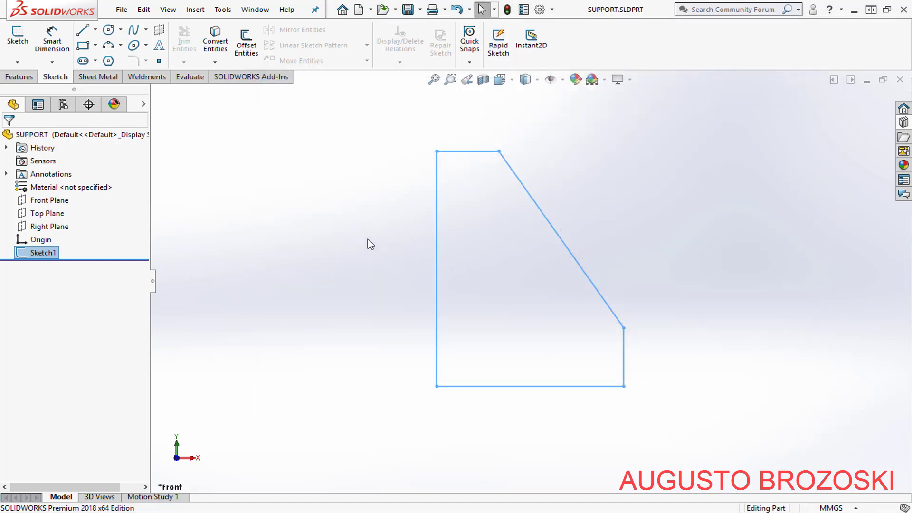
Extrude the support profile 4.76 mm with the Mid Plane end condition, checking the plate thickness in the PDF drawing
left_click(20, 76)
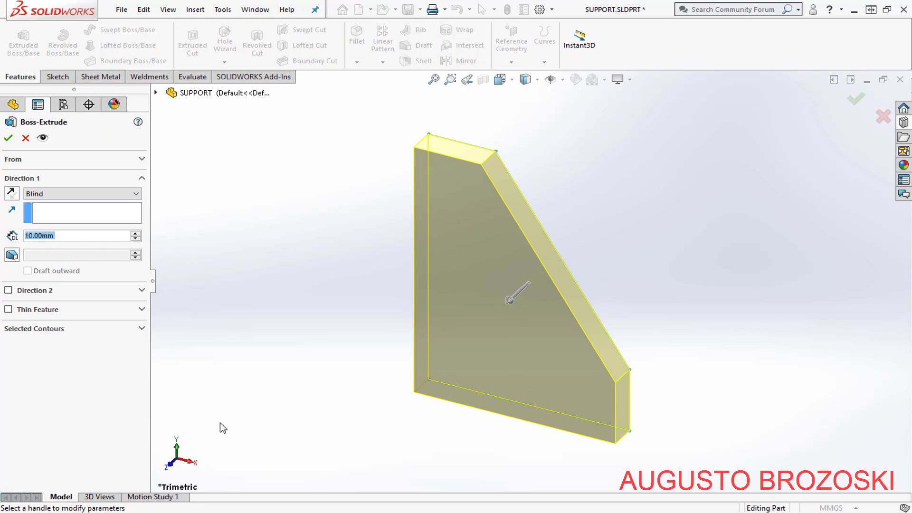
key("alt+Tab")
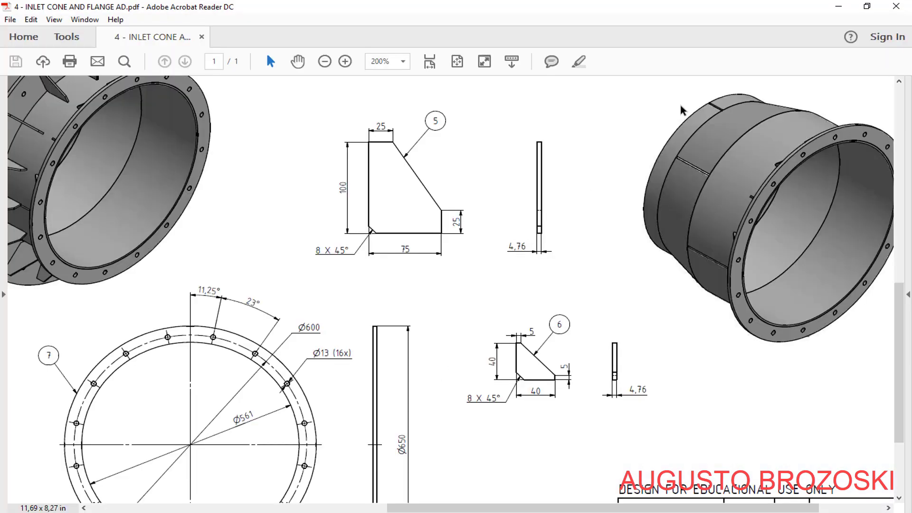
left_click(839, 6)
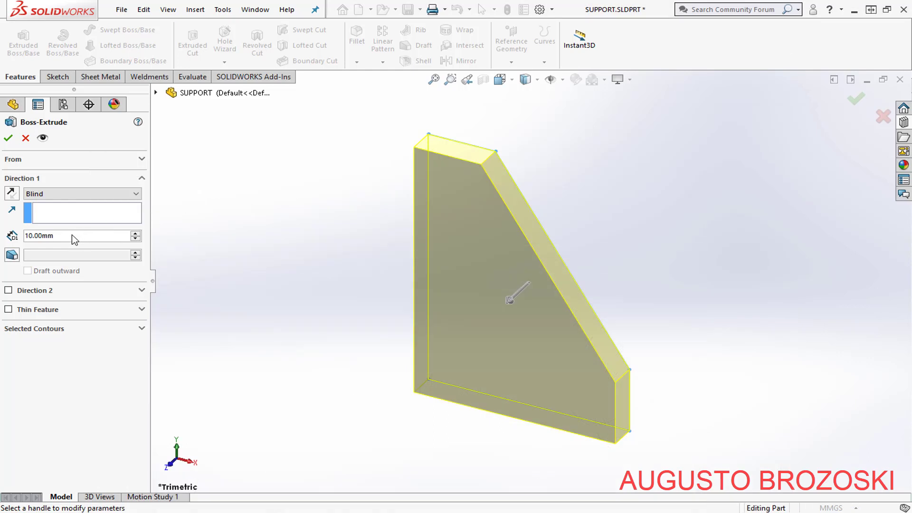
type("4")
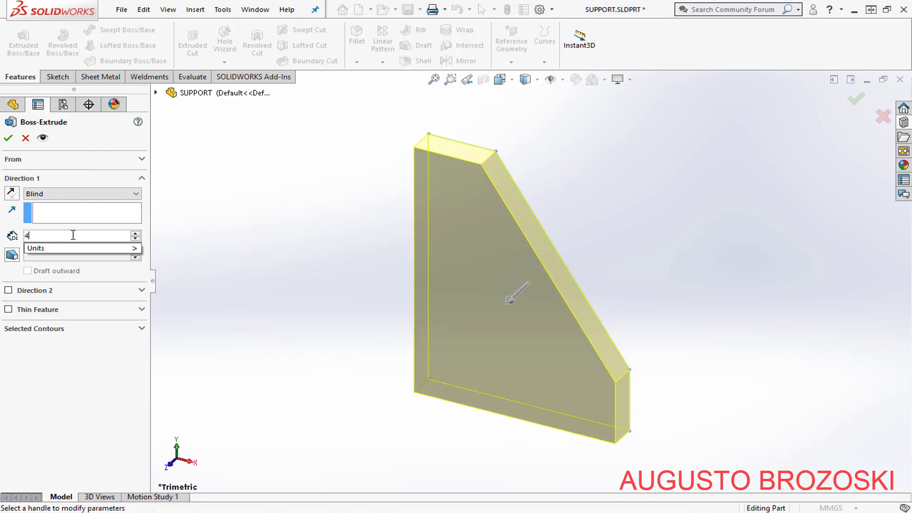
type(",76")
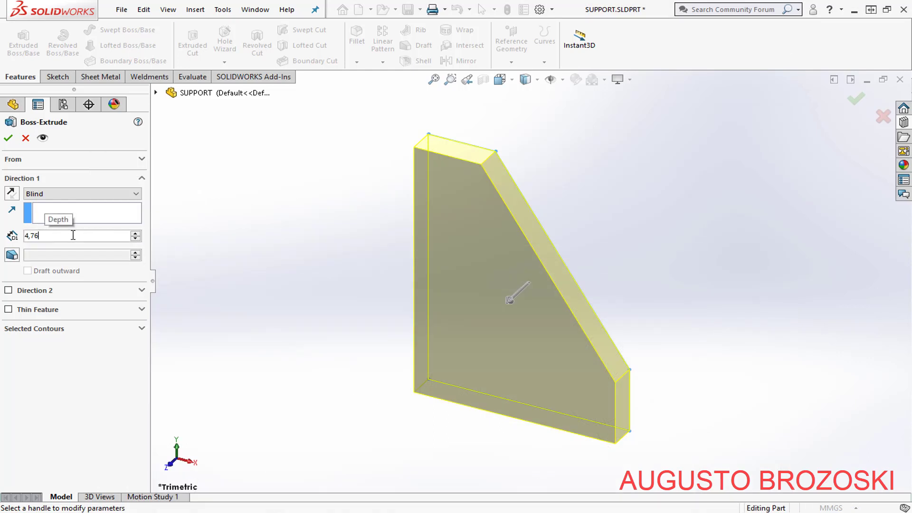
key("Return")
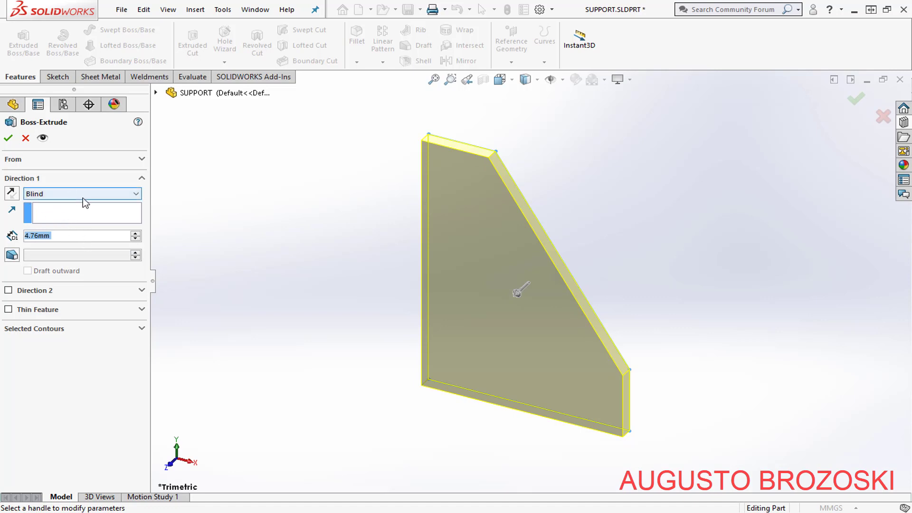
left_click(126, 195)
left_click(89, 244)
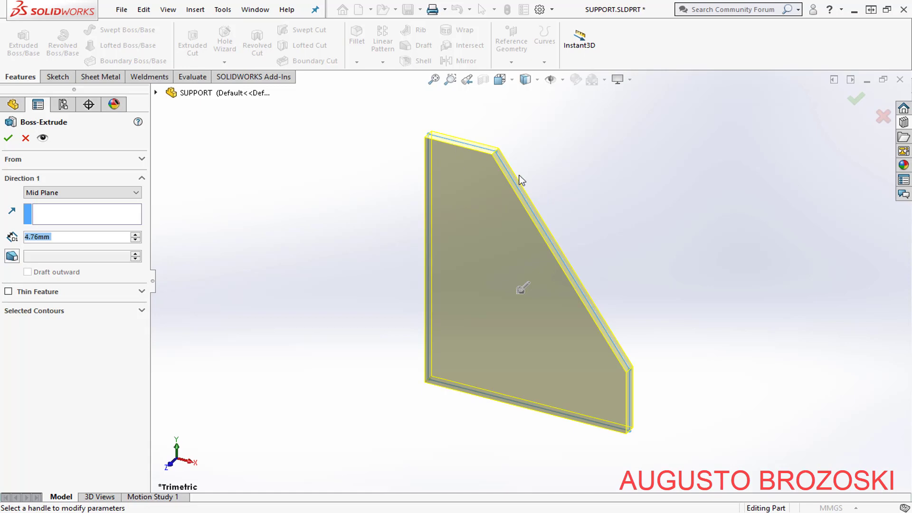
left_click(8, 137)
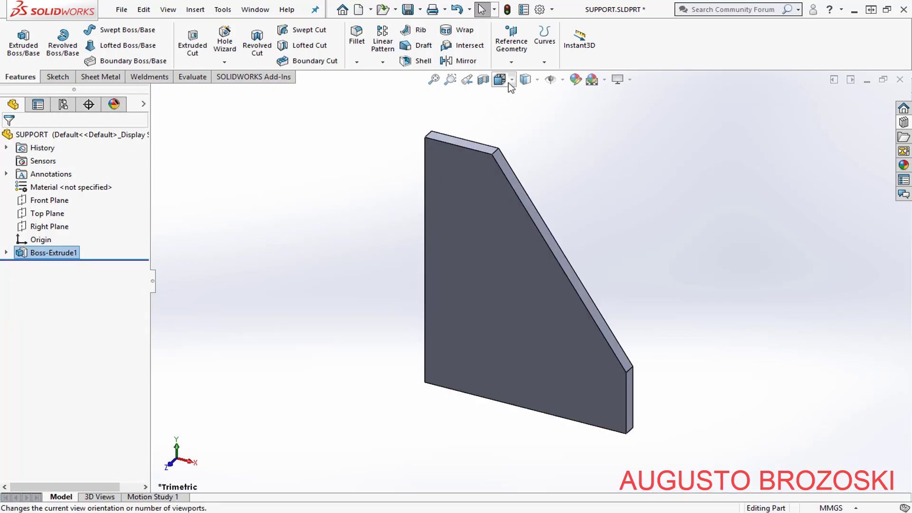
Show the support plate in isometric view and save the part
left_click(509, 81)
left_click(570, 114)
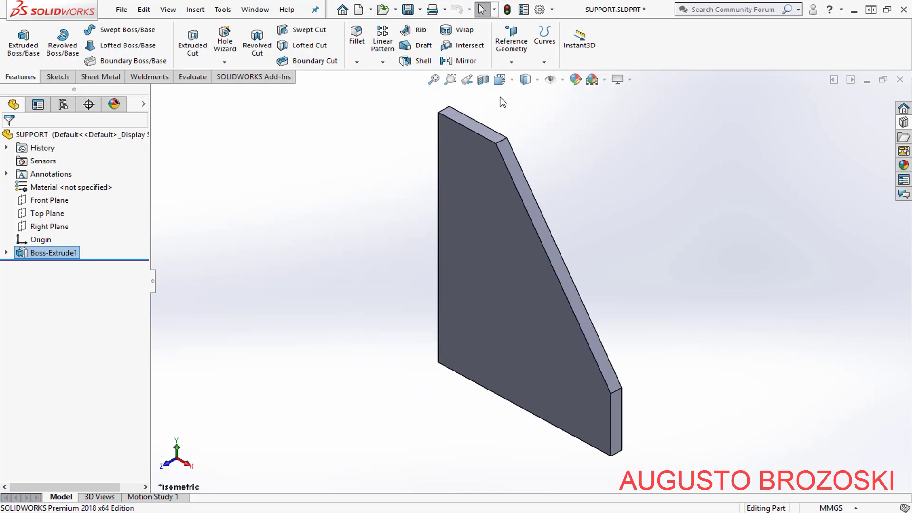
left_click(408, 10)
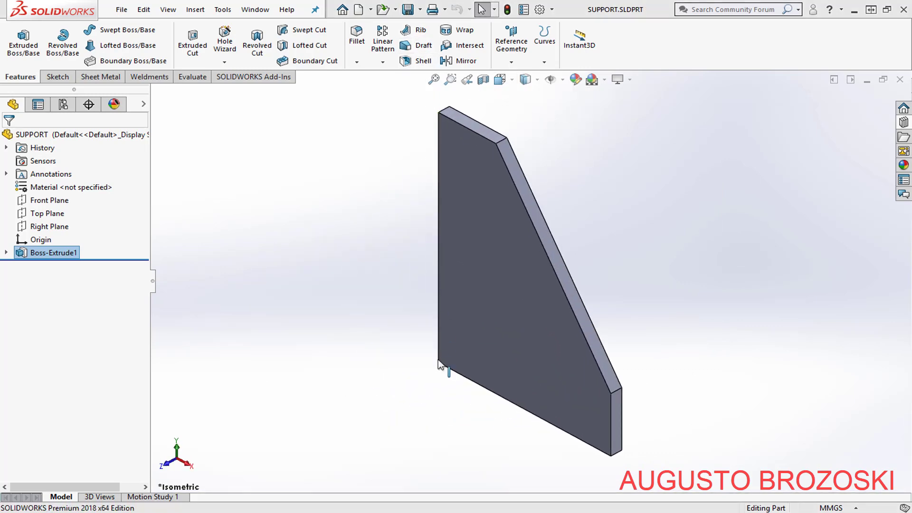
Check the support plate's corner chamfer in the PDF drawing and return to SOLIDWORKS
left_click(332, 512)
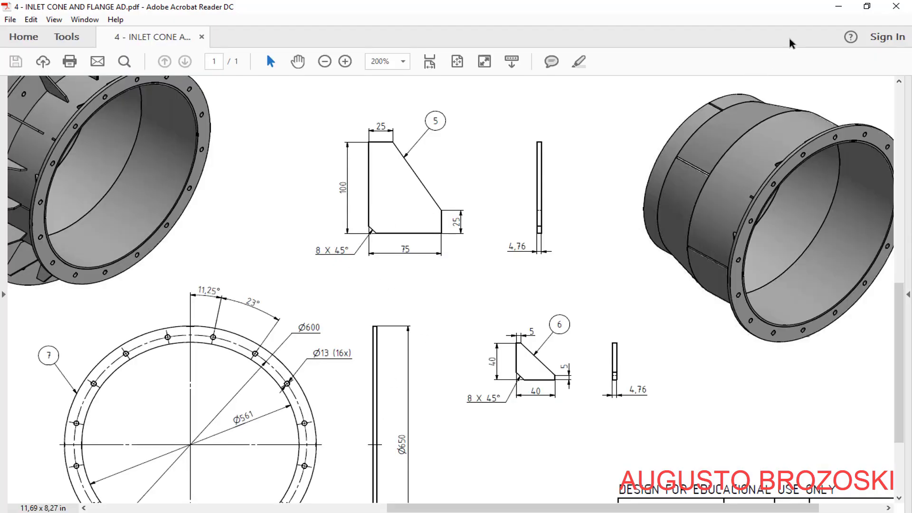
left_click(838, 7)
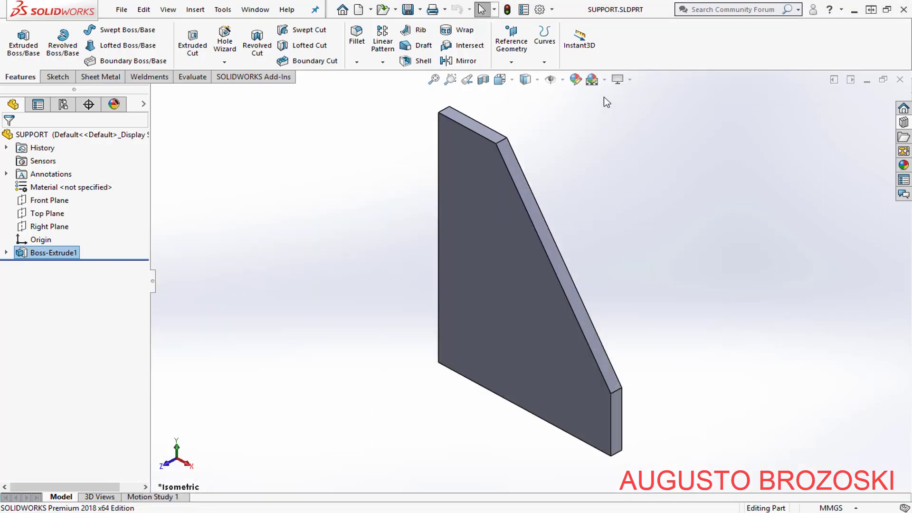
Start a chamfer on the support plate with a distance of 8 mm
left_click(356, 62)
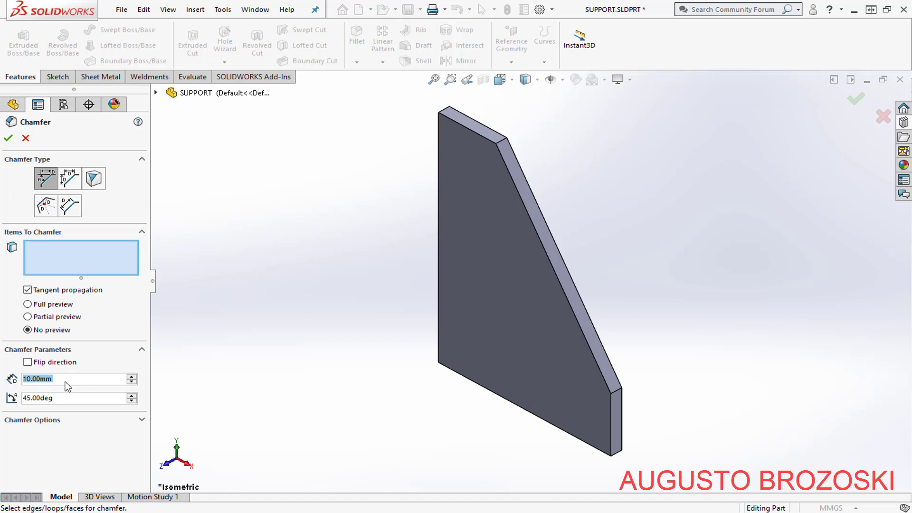
type("8")
key("Return")
scroll(459, 396, "down", 5)
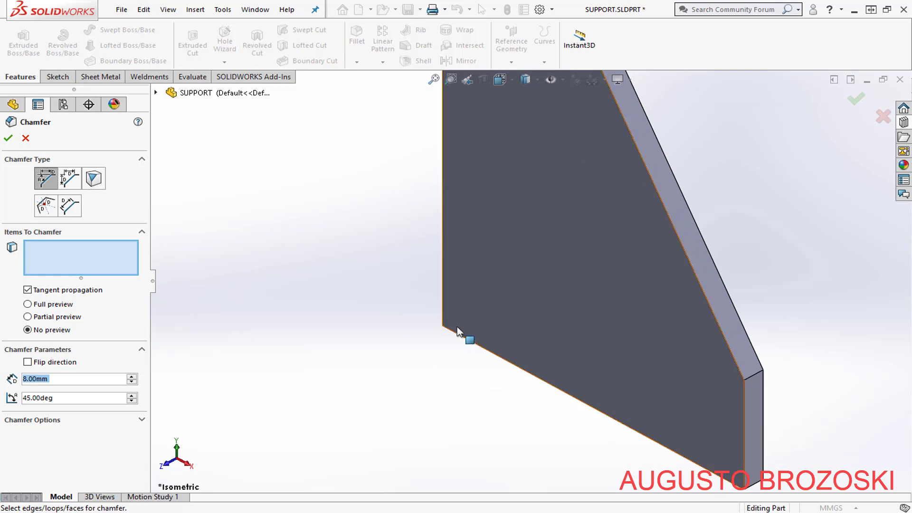
scroll(457, 326, "down", 3)
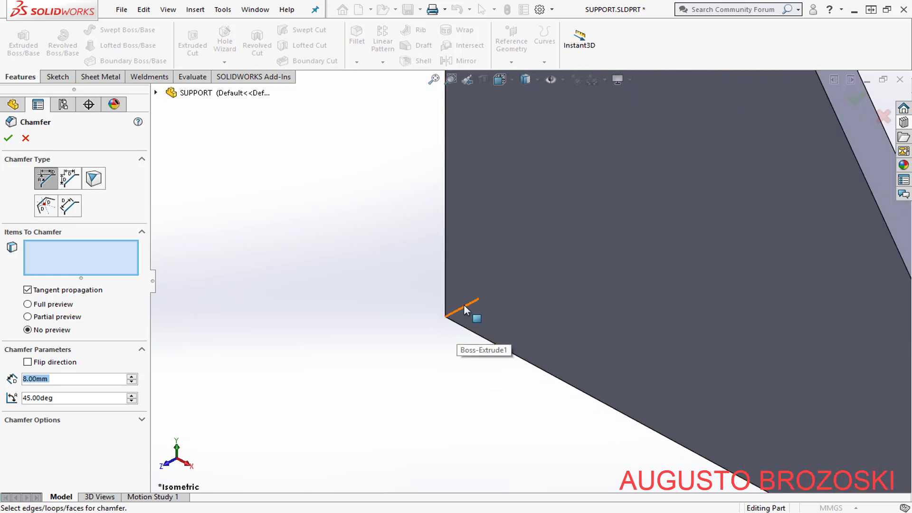
scroll(400, 234, "up", 4)
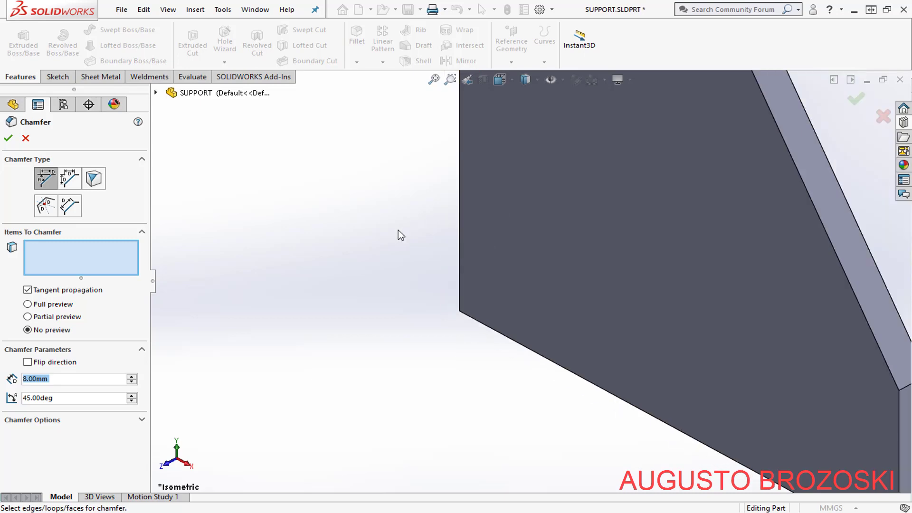
scroll(462, 202, "up", 2)
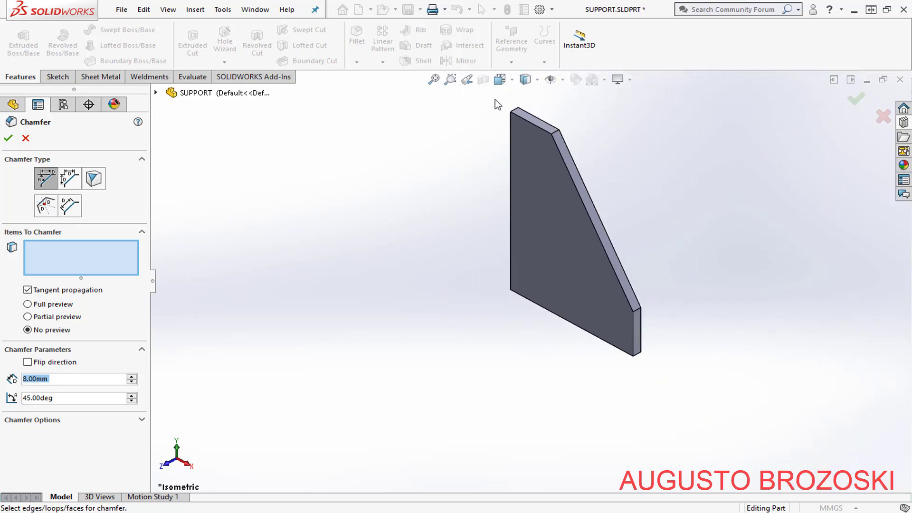
Try the wireframe display style for reaching the plate's lower corner edge, and restore the shaded display
left_click(536, 80)
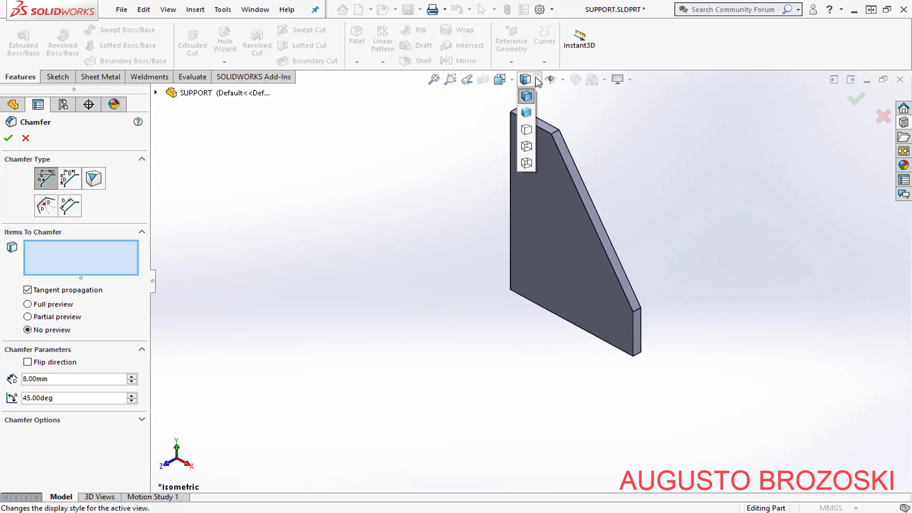
left_click(526, 163)
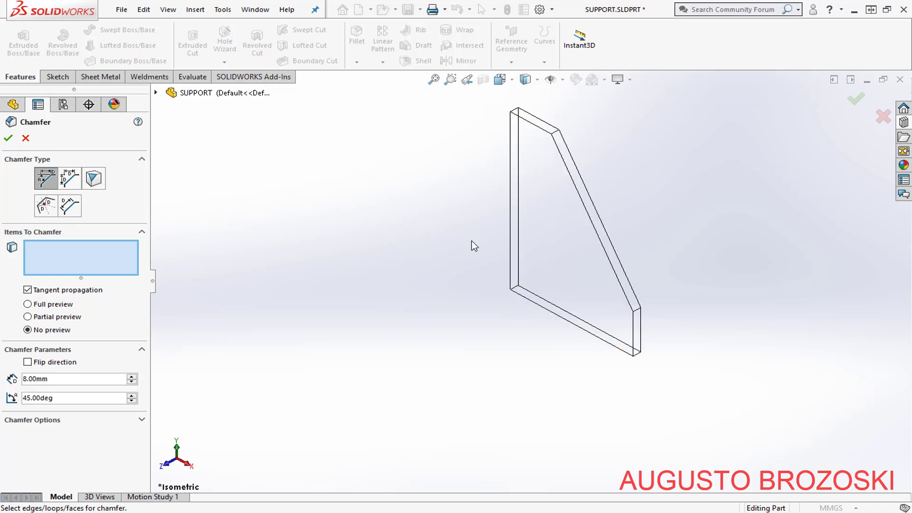
scroll(530, 302, "down", 3)
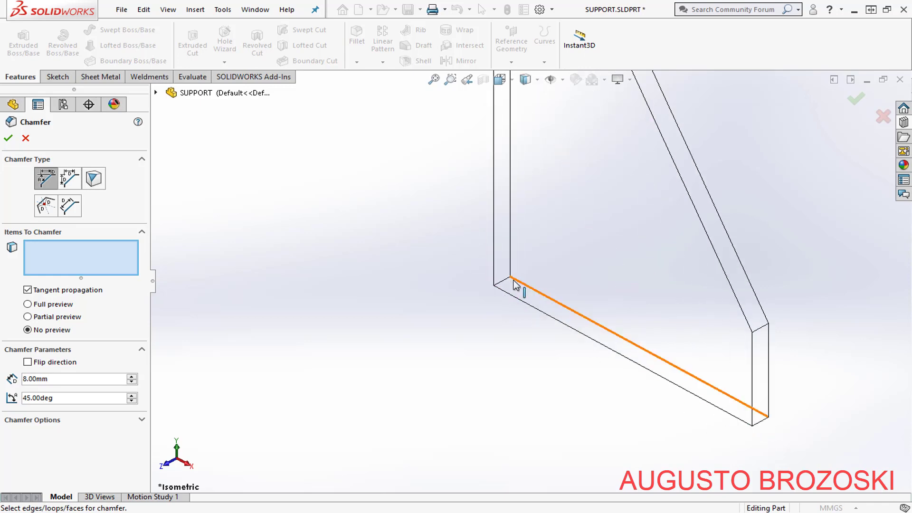
scroll(382, 341, "up", 1)
scroll(382, 341, "up", 1)
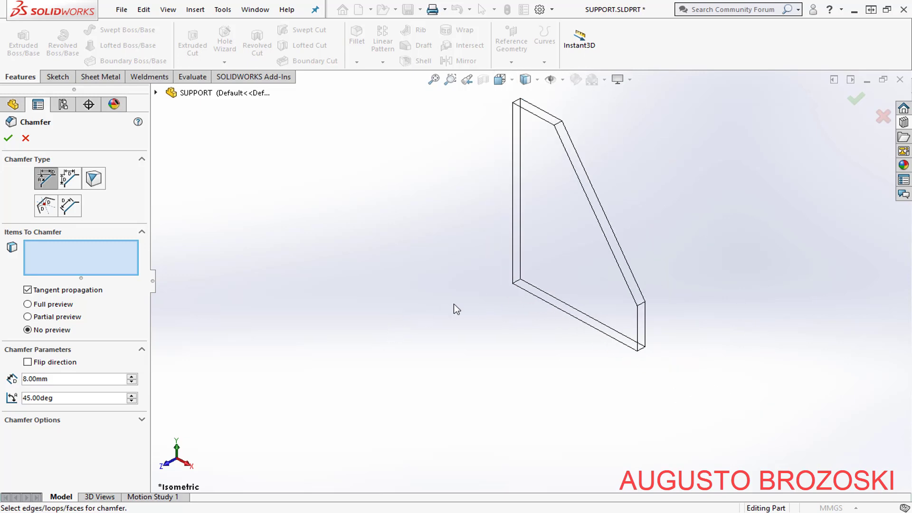
scroll(564, 138, "down", 2)
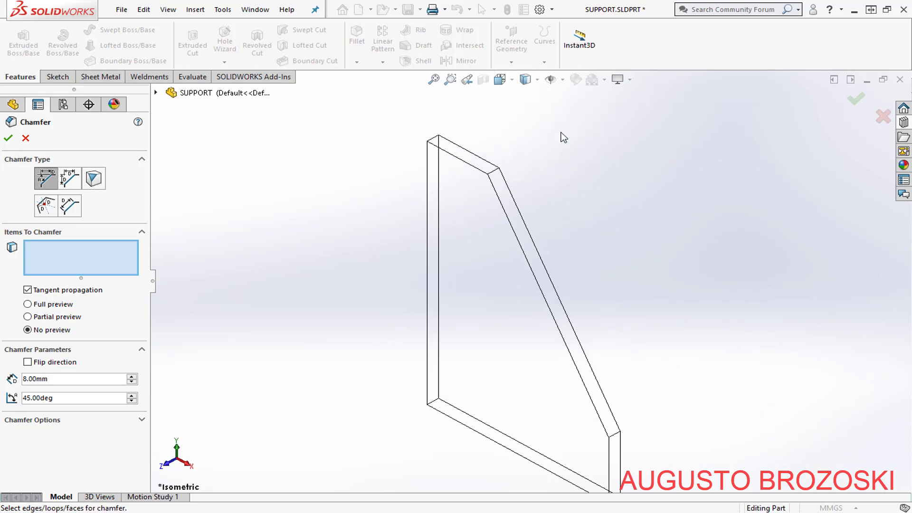
left_click(501, 79)
left_click(523, 84)
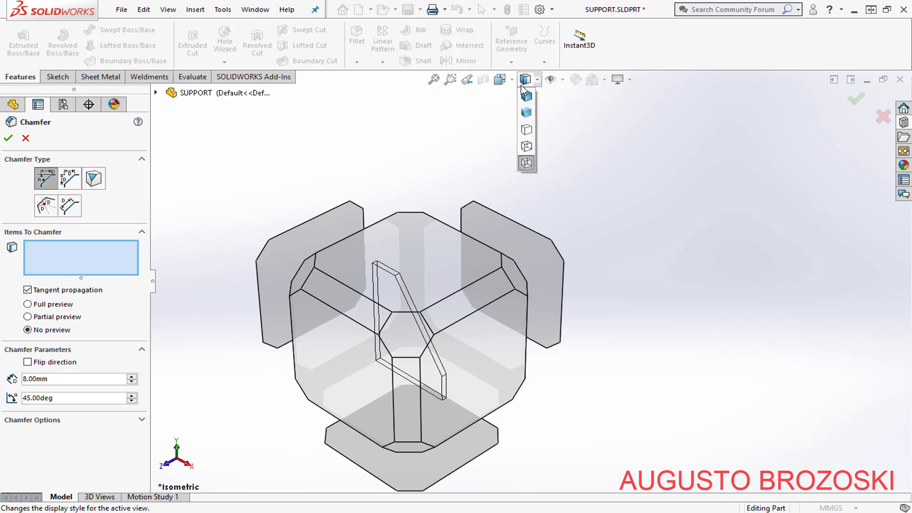
left_click(526, 113)
Chamfer the short thickness edge at the plate's square lower corner by 8 mm at 45°
scroll(427, 441, "down", 4)
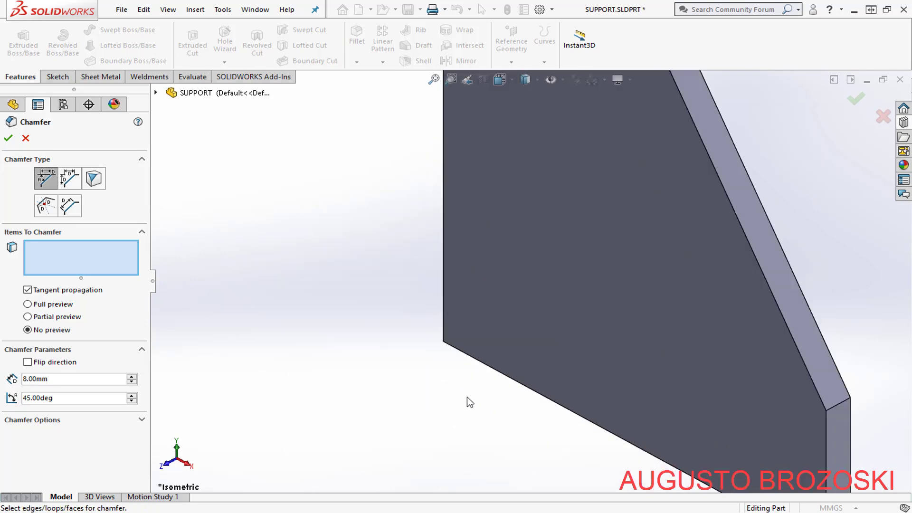
left_click(450, 343)
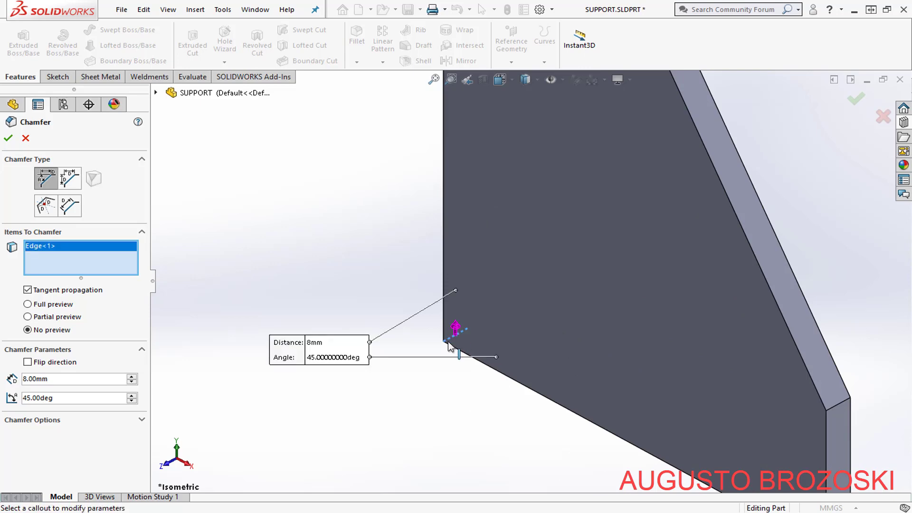
left_click(8, 139)
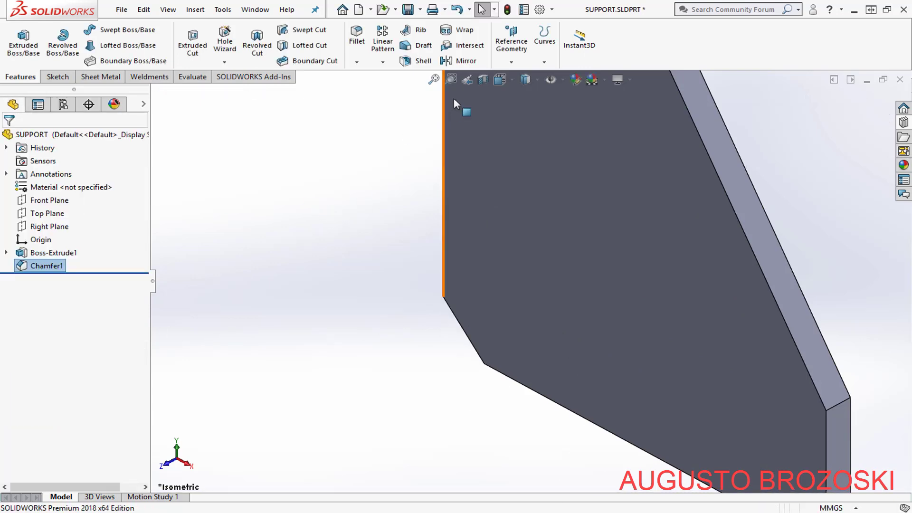
left_click(434, 80)
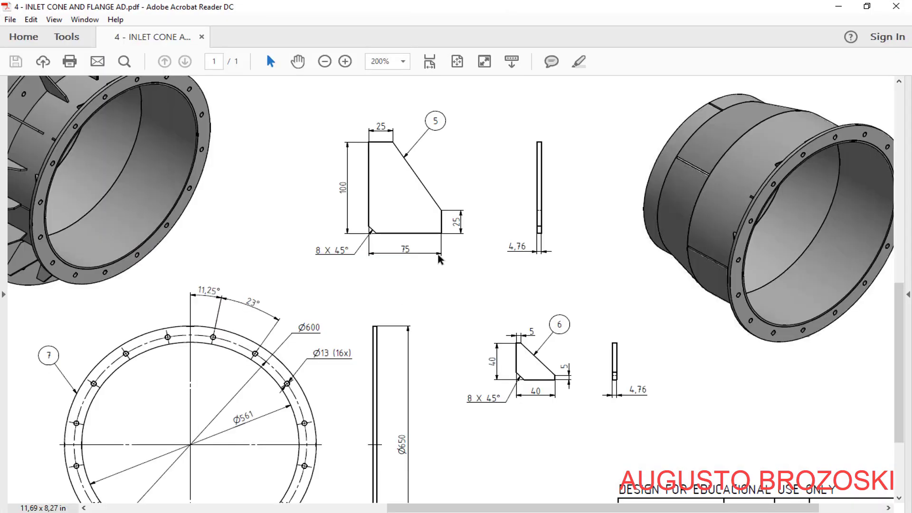
Check the parts list and the item 6 cone support detail in the PDF drawing, and return to SOLIDWORKS
scroll(532, 332, "up", 10)
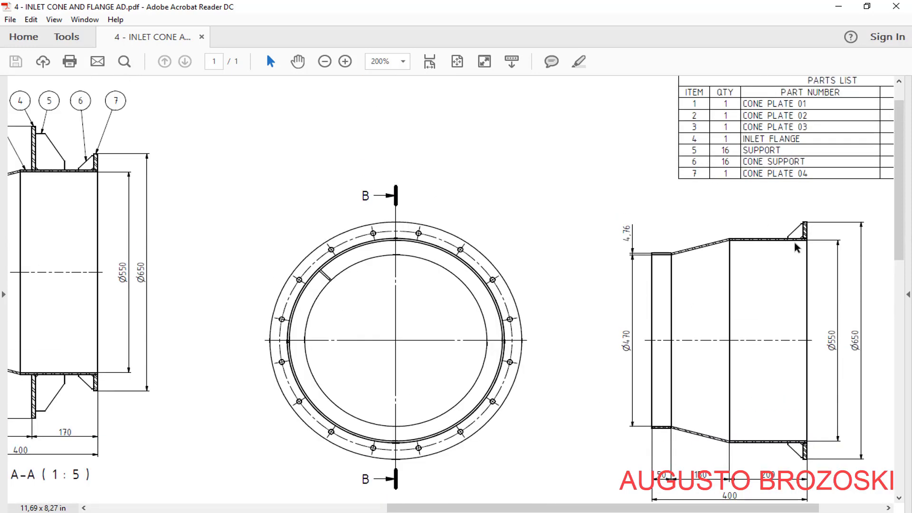
scroll(481, 300, "down", 10)
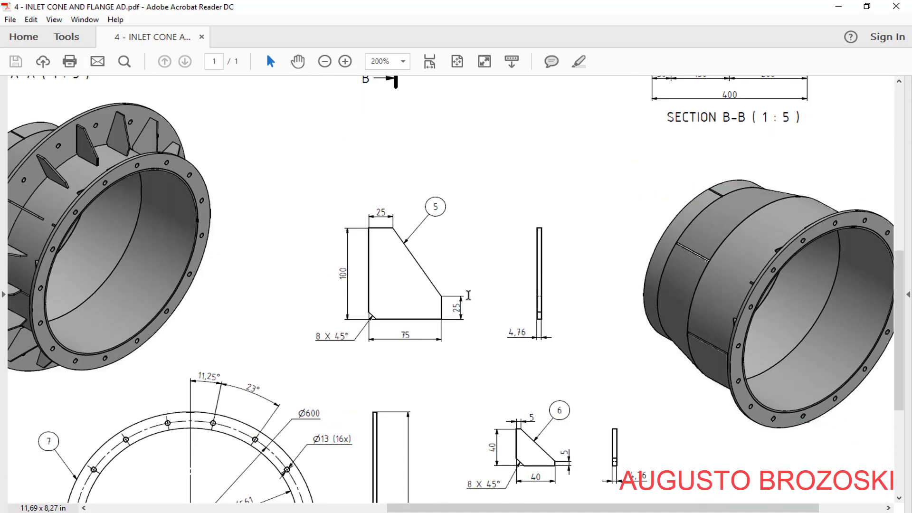
scroll(470, 300, "down", 3)
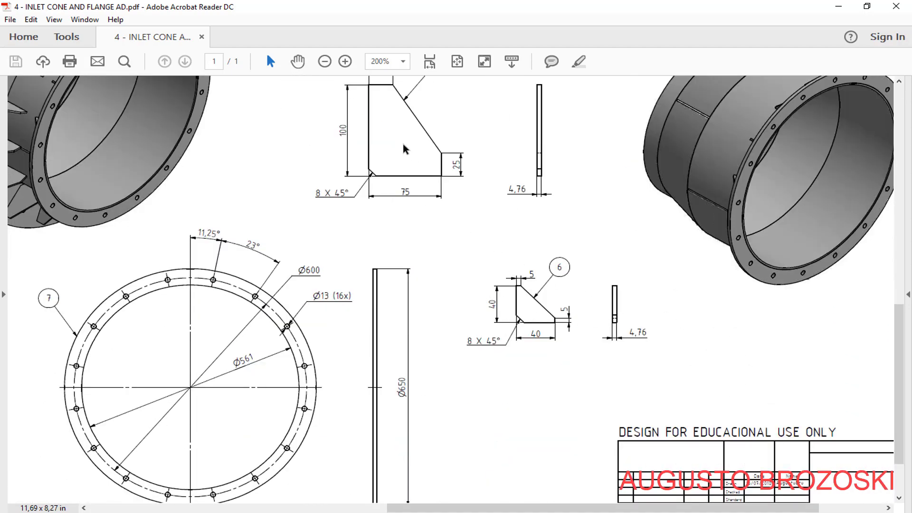
left_click(839, 9)
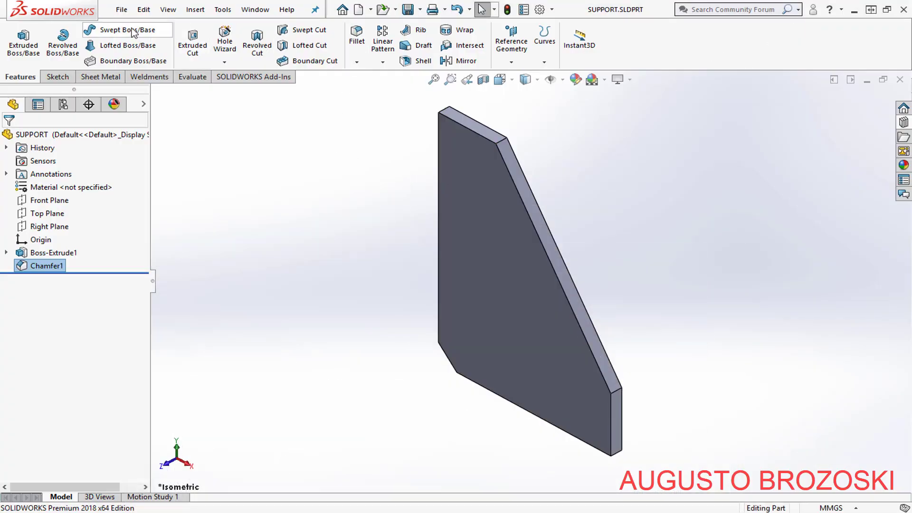
Save the finished support plate under the new part name CONE SUPPORT
left_click(121, 9)
left_click(155, 141)
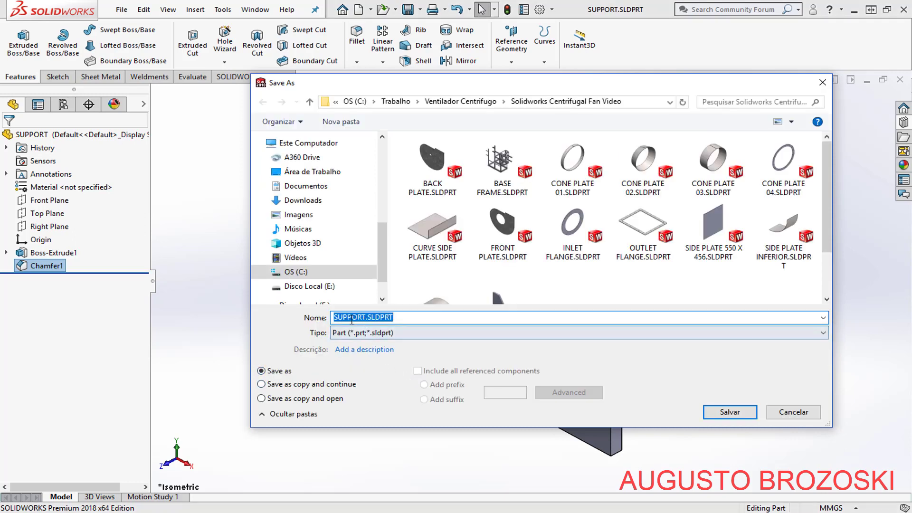
left_click(334, 317)
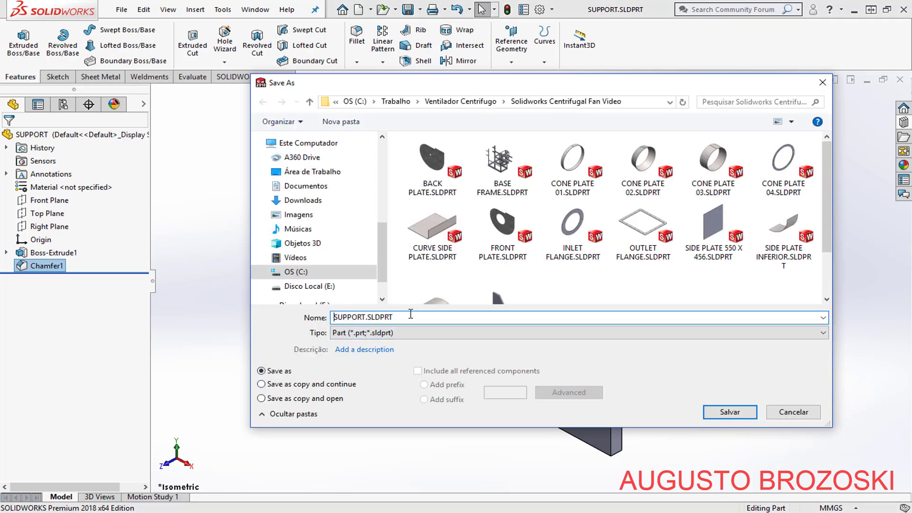
type("CONE")
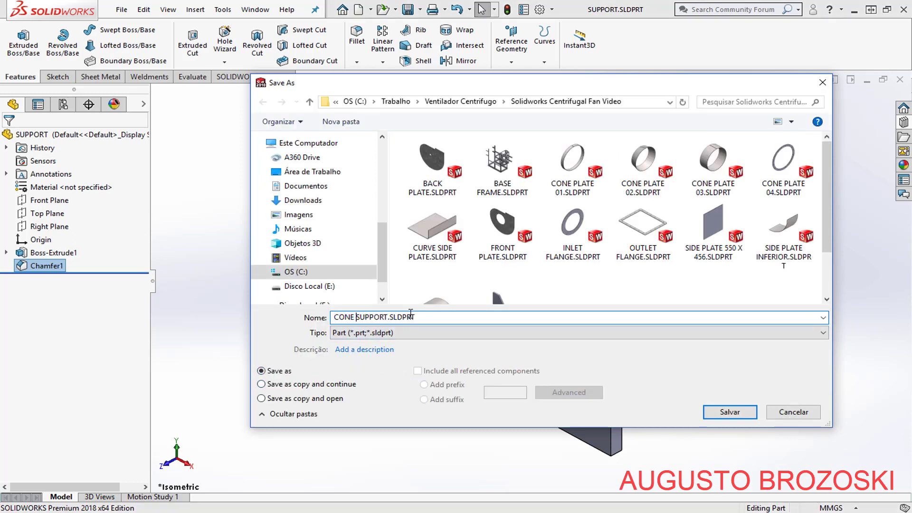
left_click(738, 413)
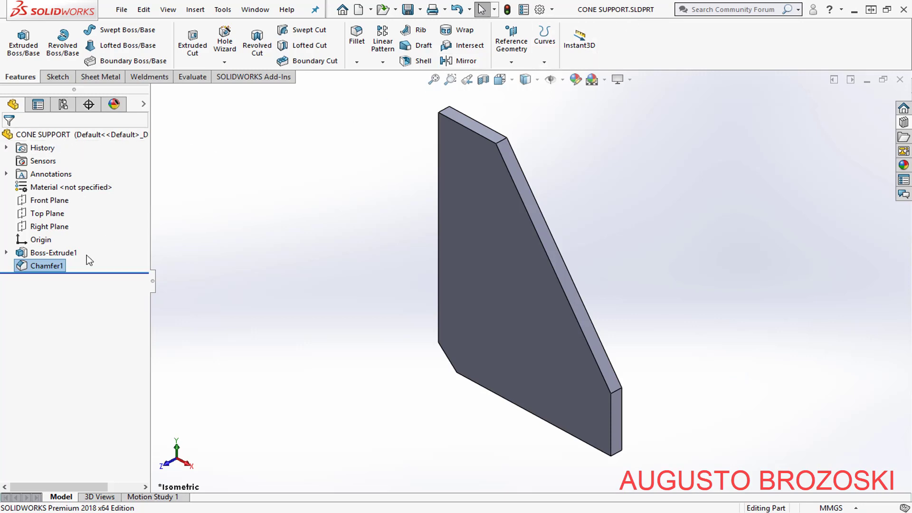
Open the base extrusion's profile sketch for editing and view it normal to its plane
left_click(7, 253)
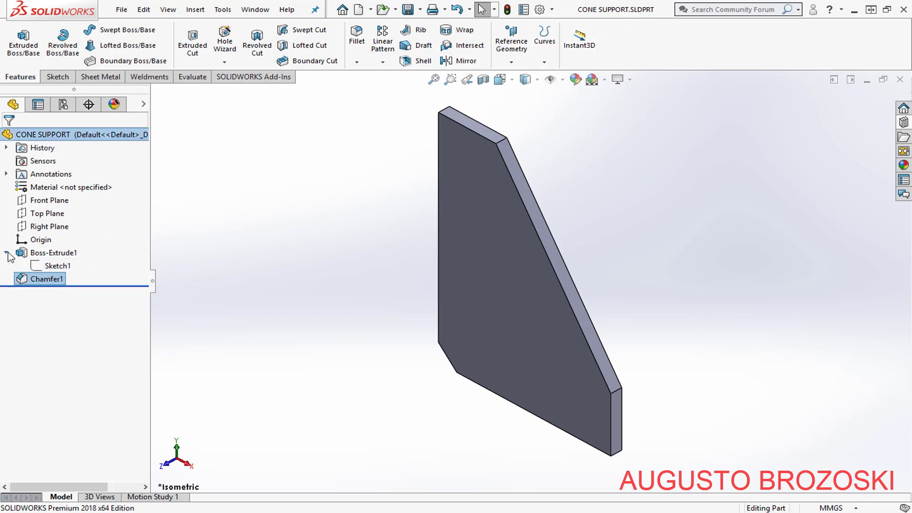
left_click(58, 266)
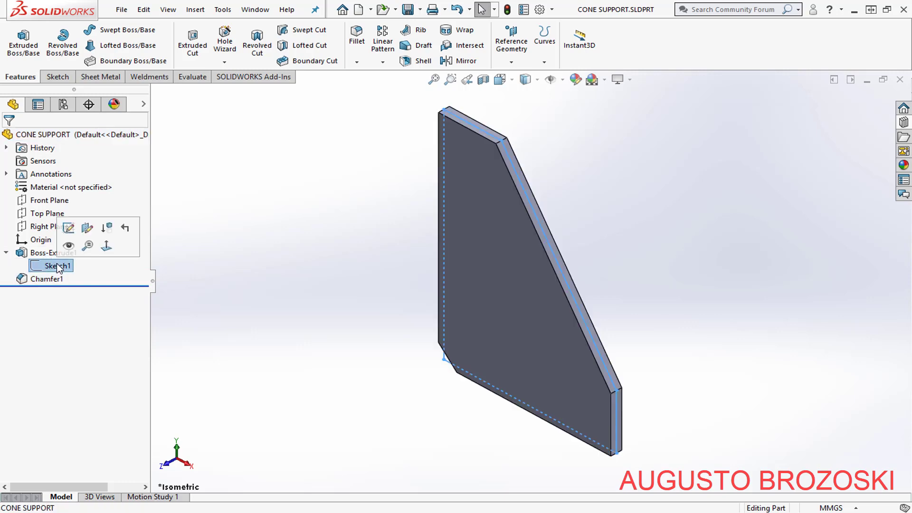
left_click(69, 230)
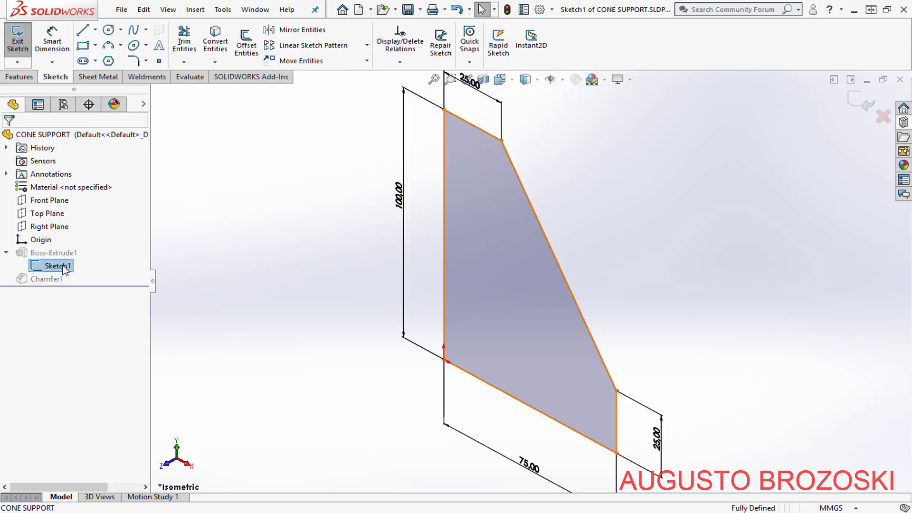
right_click(56, 267)
left_click(95, 248)
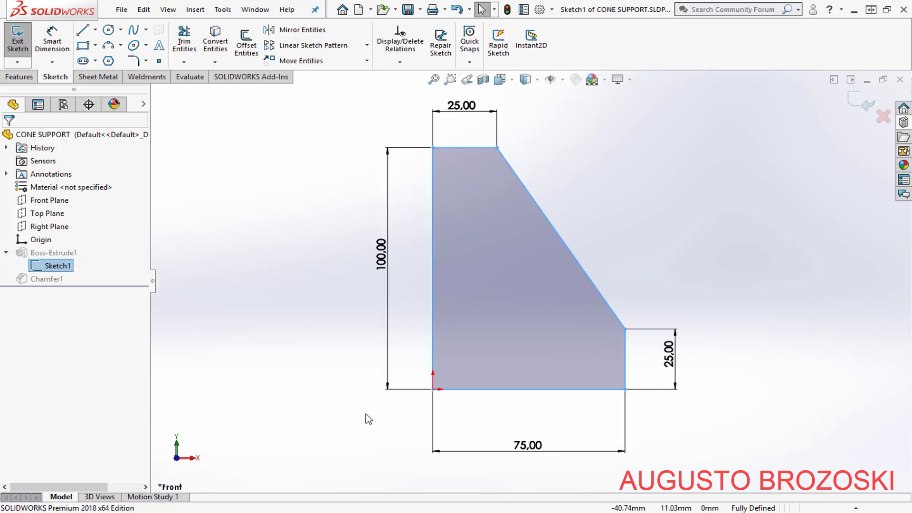
Check the item 6 sizes in the PDF drawing and set the profile's overall width and height to 40 mm each
key("alt+Tab")
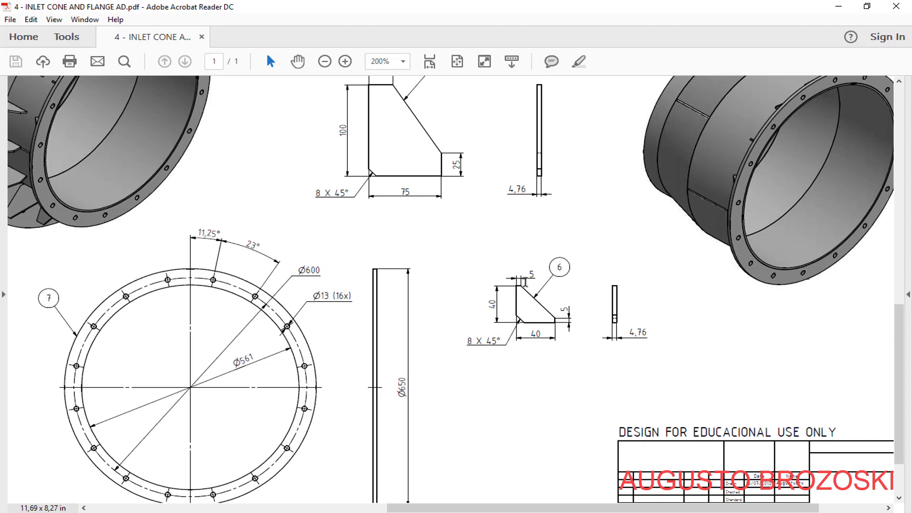
left_click(839, 6)
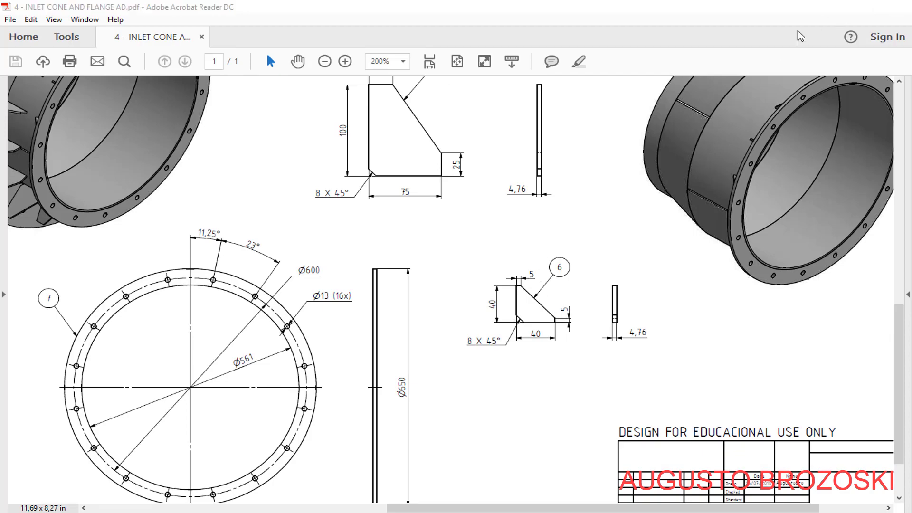
double_click(529, 447)
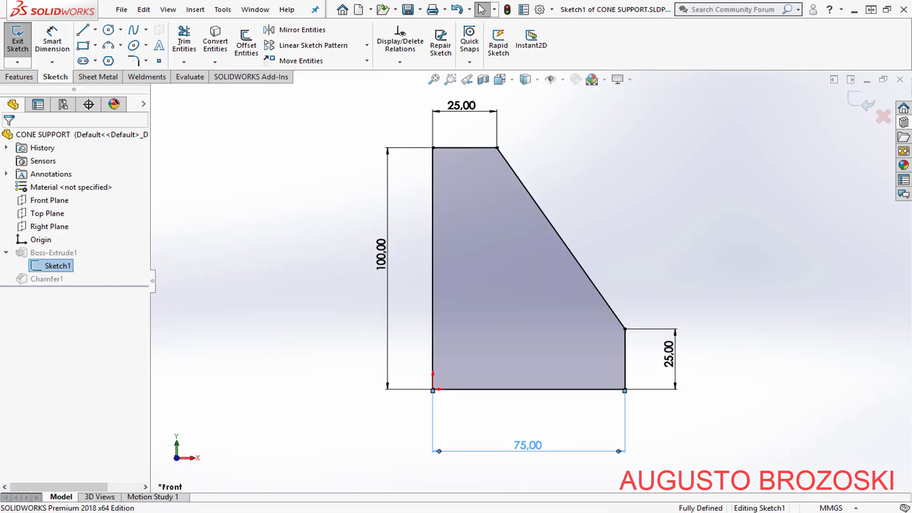
type("40")
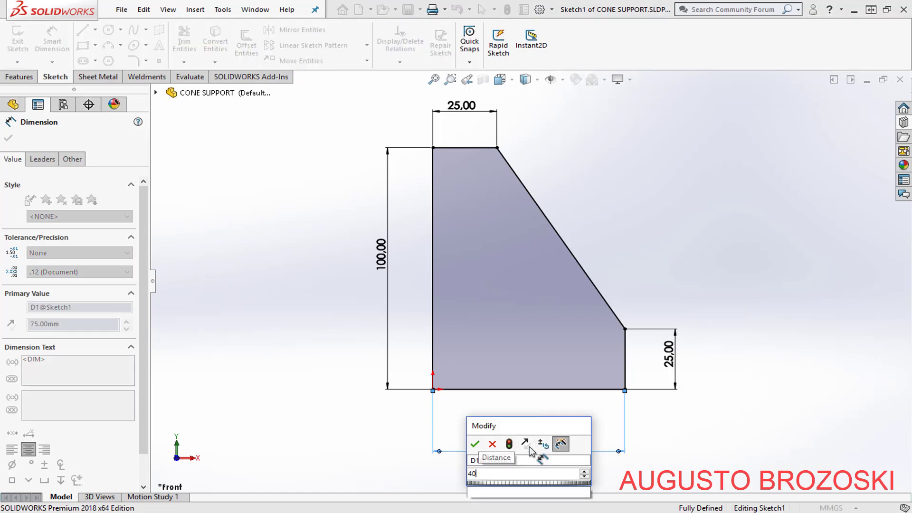
key("Return")
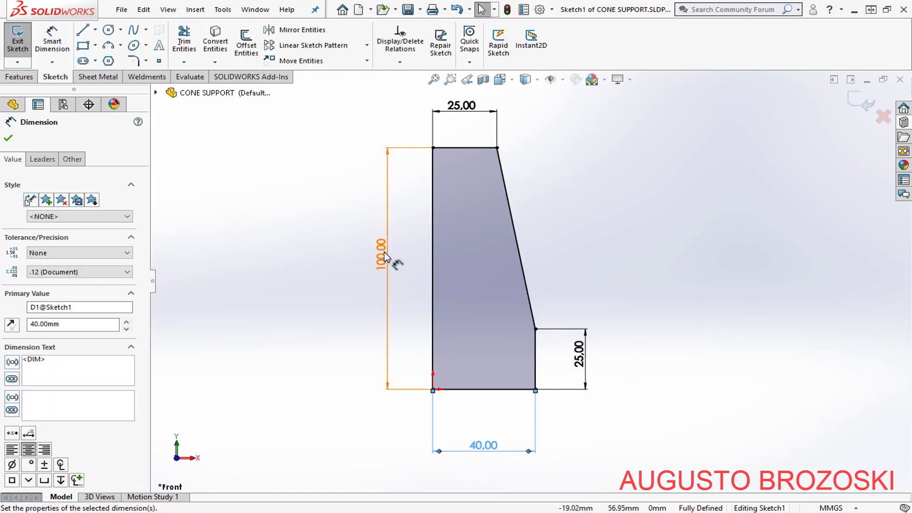
double_click(388, 259)
type("40")
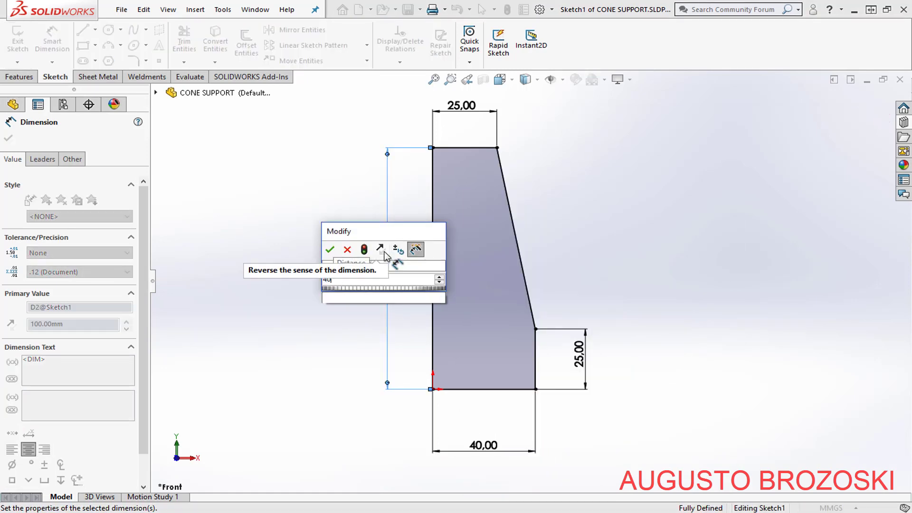
key("Return")
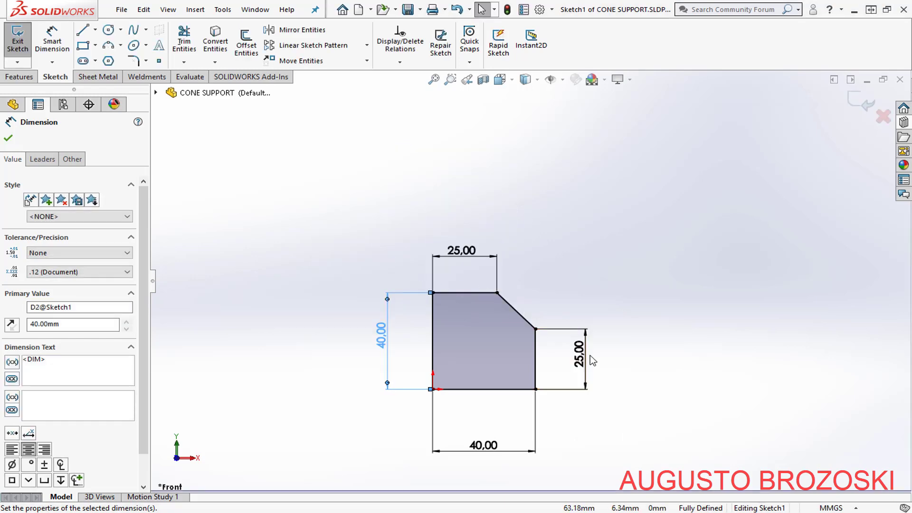
Set the profile's short right edge and short top edge to 5 mm each and finish editing the sketch
double_click(578, 355)
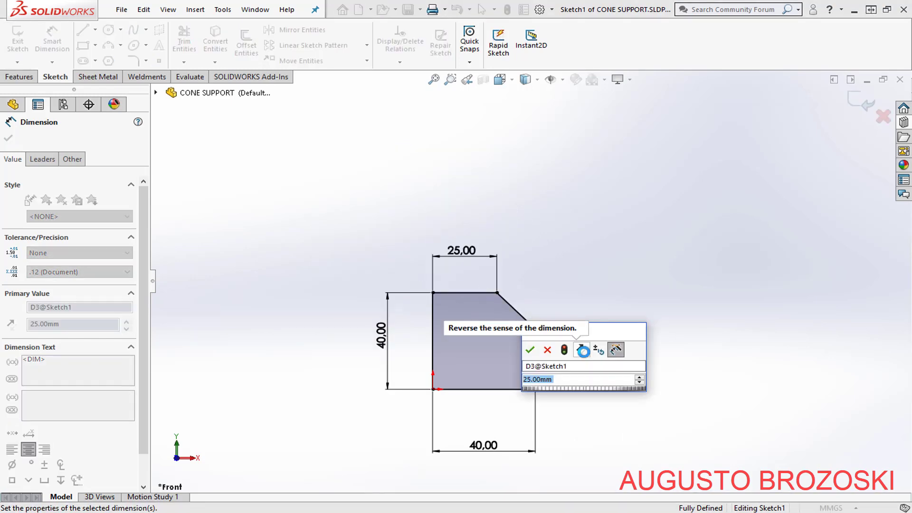
type("5")
key("Return")
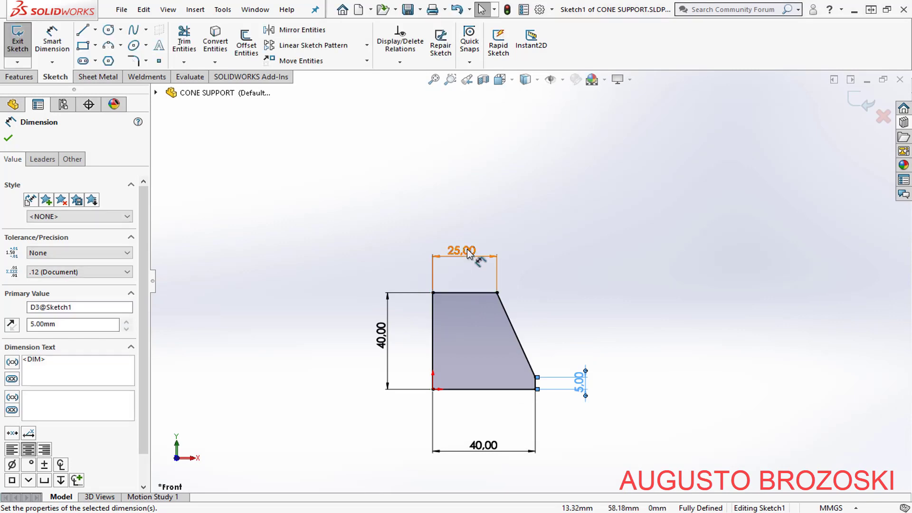
double_click(466, 252)
type("5")
key("Return")
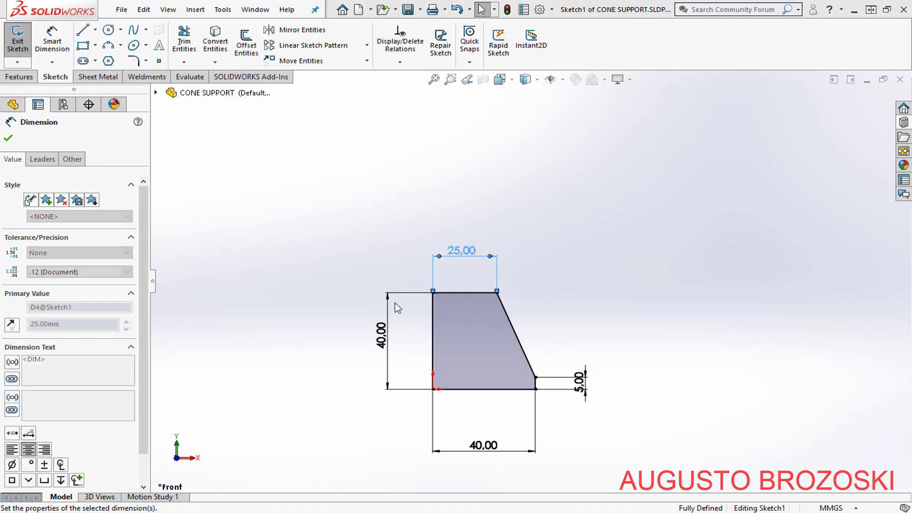
left_click(8, 137)
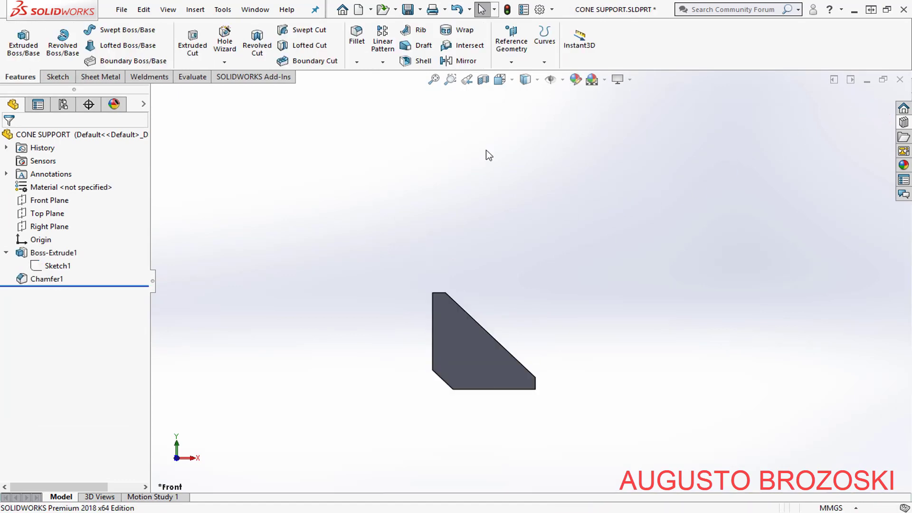
Show the resized cone support in isometric view and save the part
left_click(500, 80)
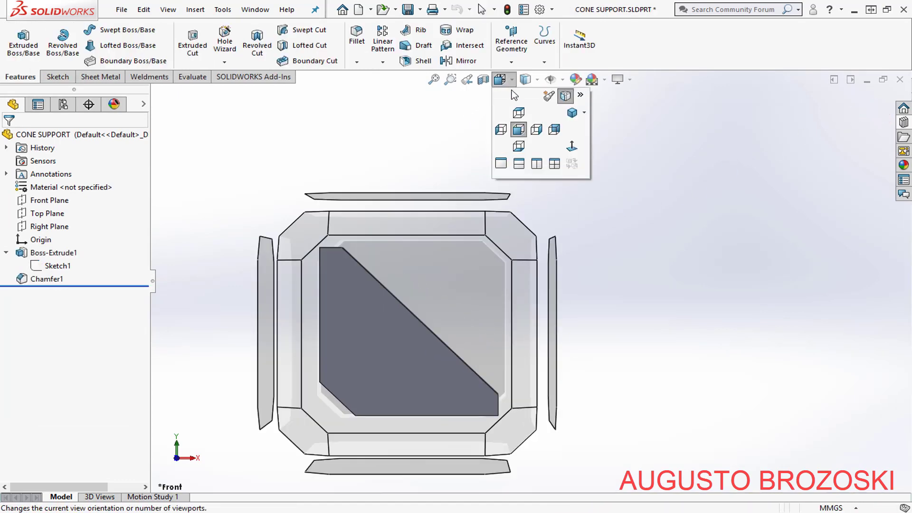
left_click(568, 113)
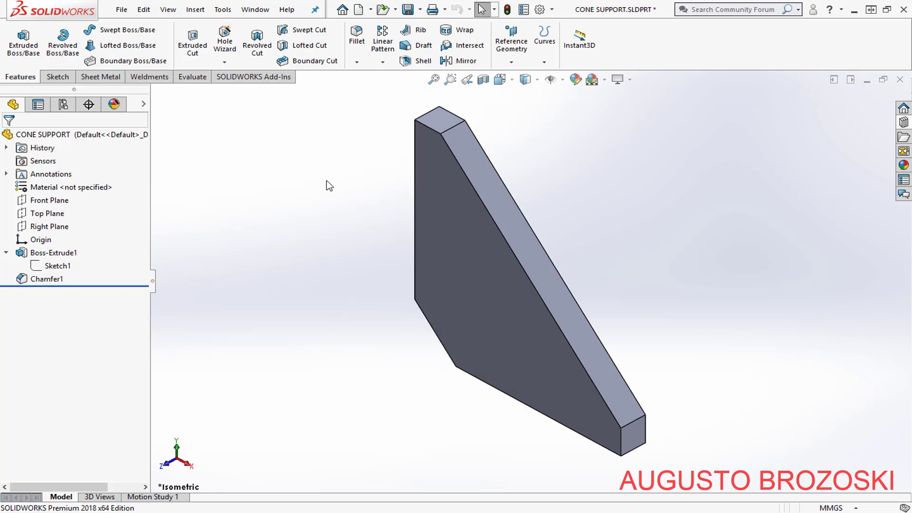
left_click(405, 14)
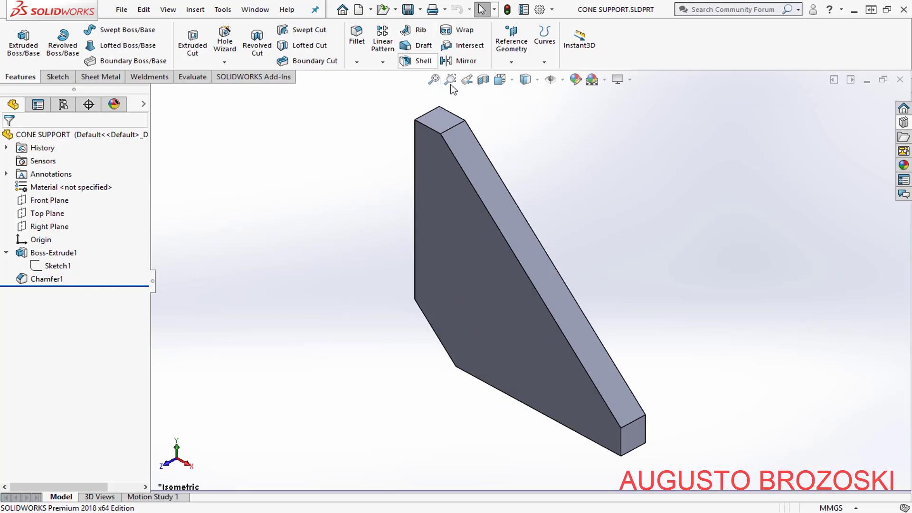
Review the assembly and part views in the PDF drawing, return to SOLIDWORKS and create a new assembly document
left_click(357, 512)
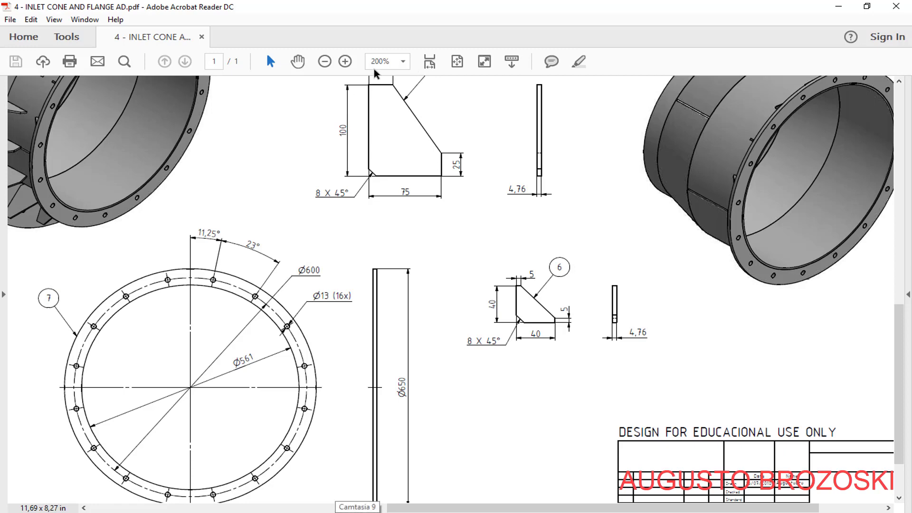
left_click(430, 61)
scroll(409, 214, "up", 4)
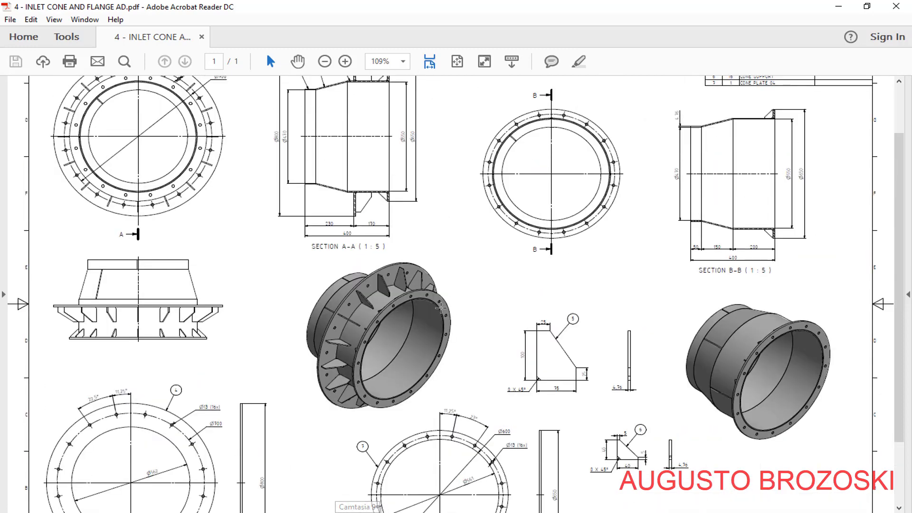
scroll(398, 265, "down", 3)
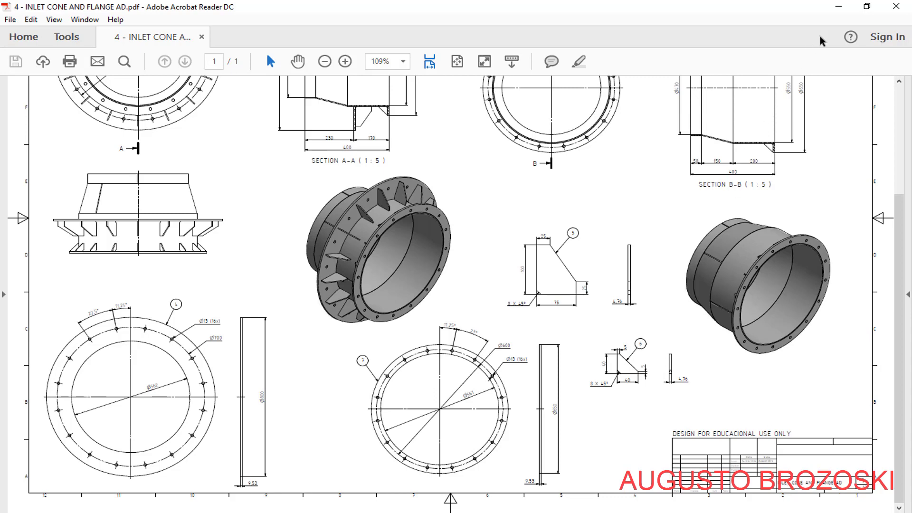
left_click(838, 7)
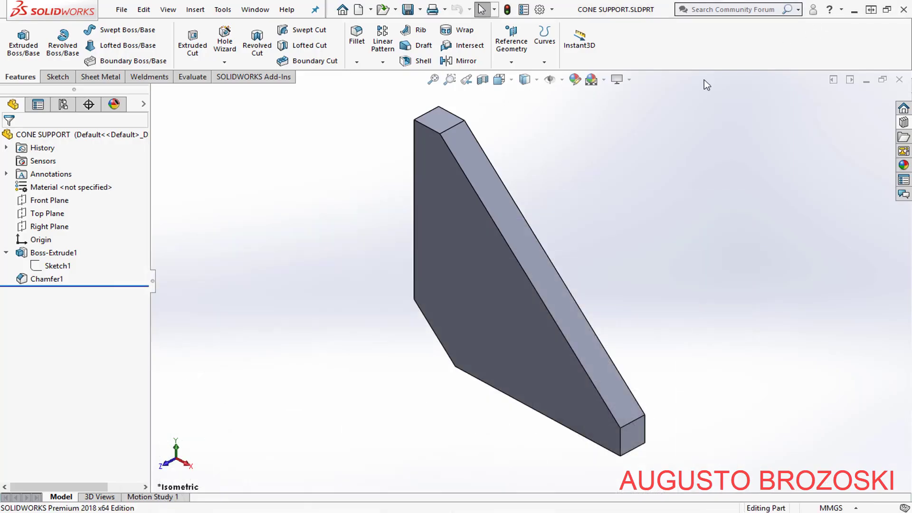
left_click(359, 9)
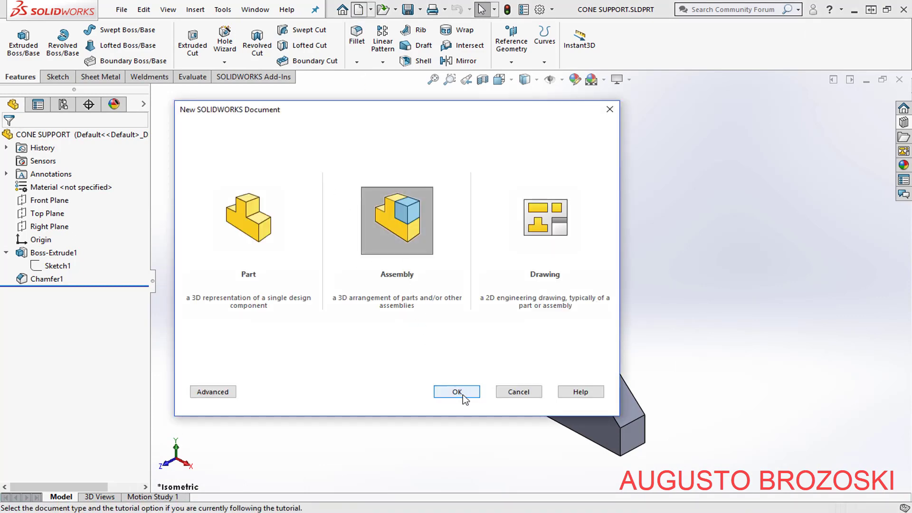
left_click(463, 397)
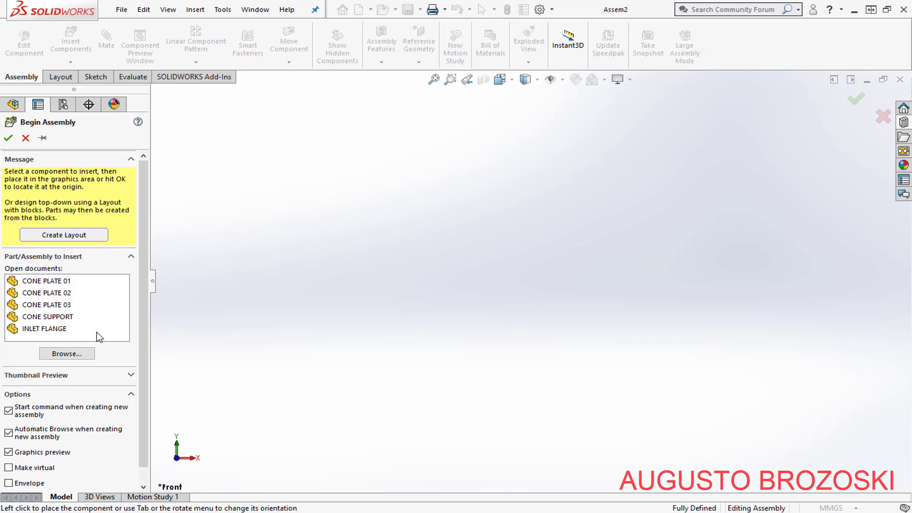
Preview CONE PLATE 01, 02 and 03 in isometric view and look through the project folder for the available components
left_click(256, 10)
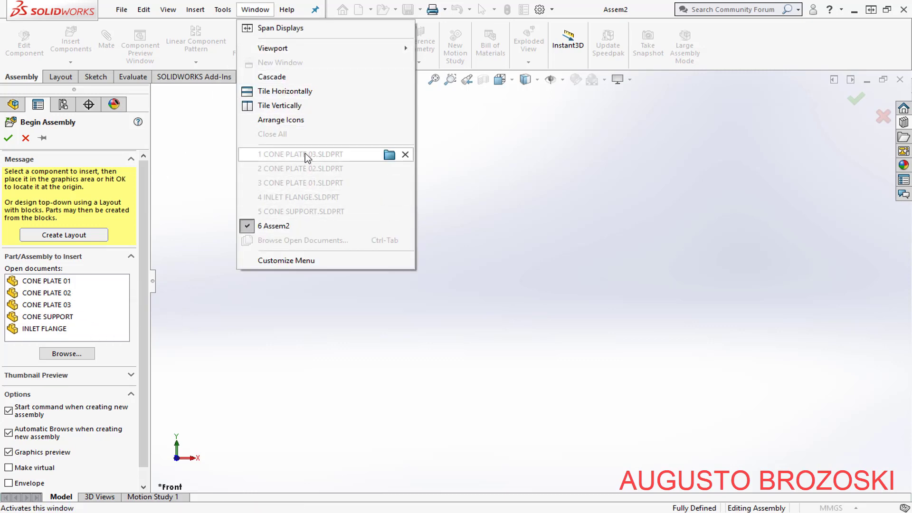
left_click(114, 328)
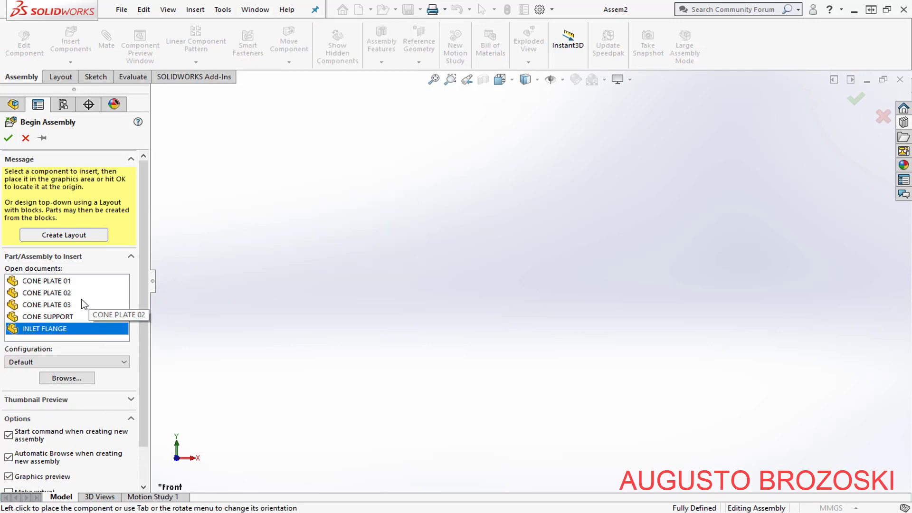
left_click(67, 280)
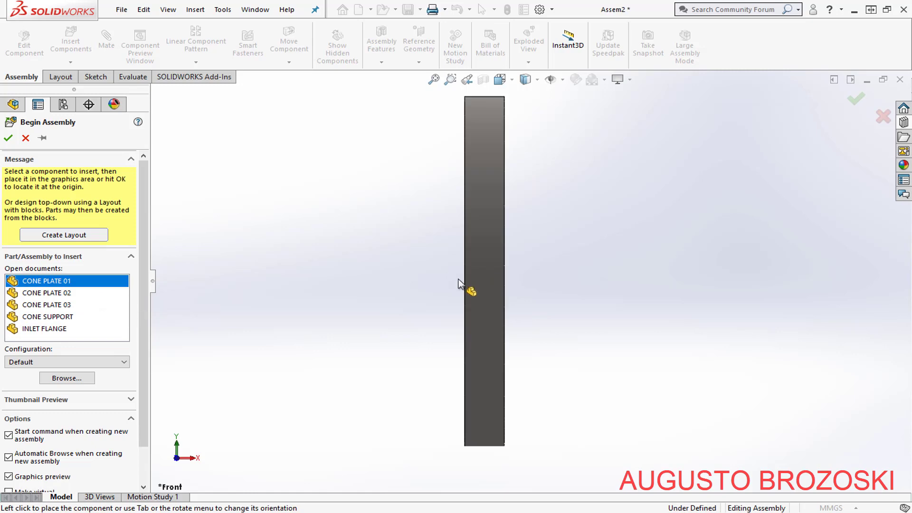
left_click(512, 78)
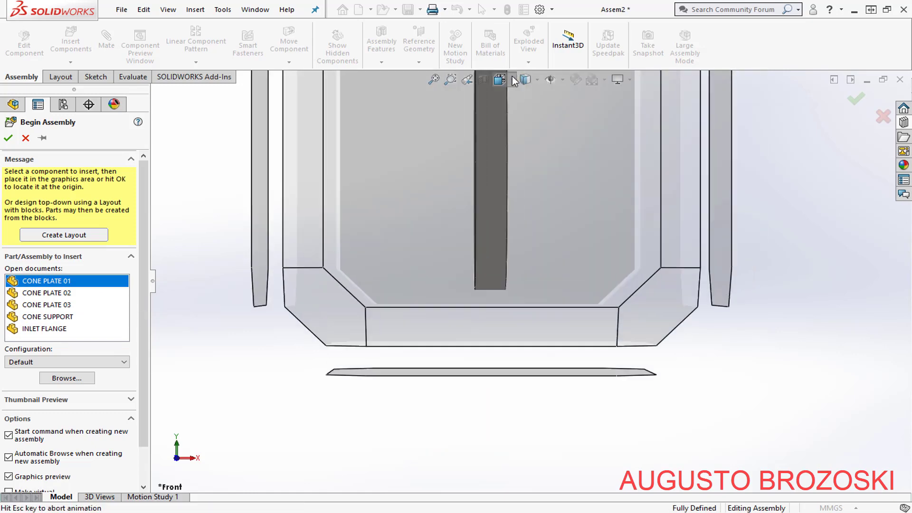
left_click(572, 113)
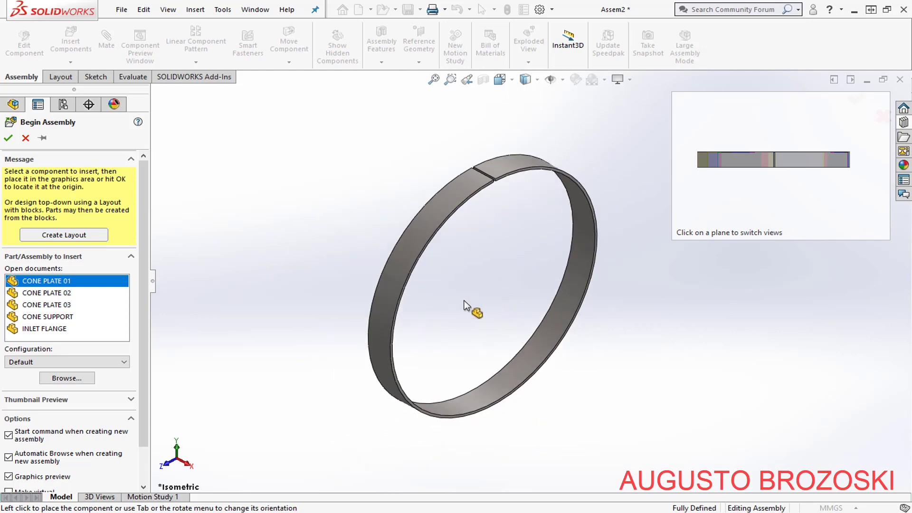
left_click(65, 293)
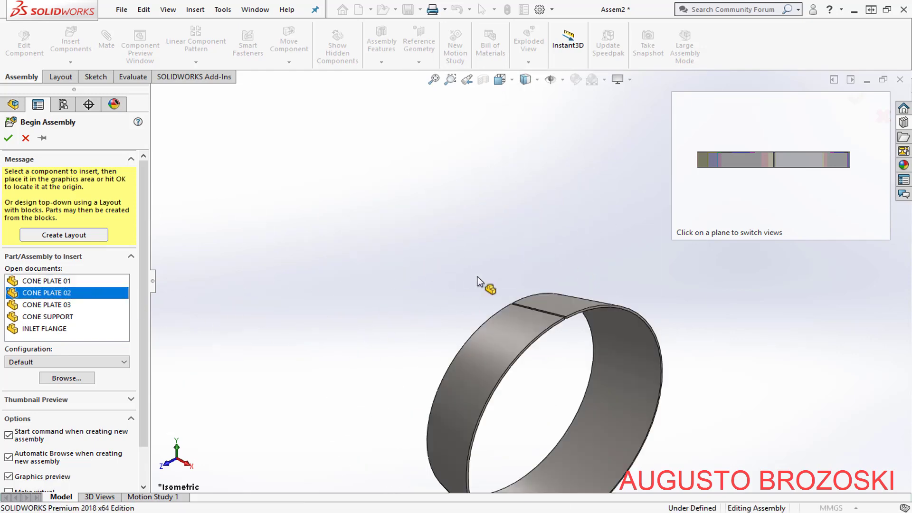
left_click(43, 305)
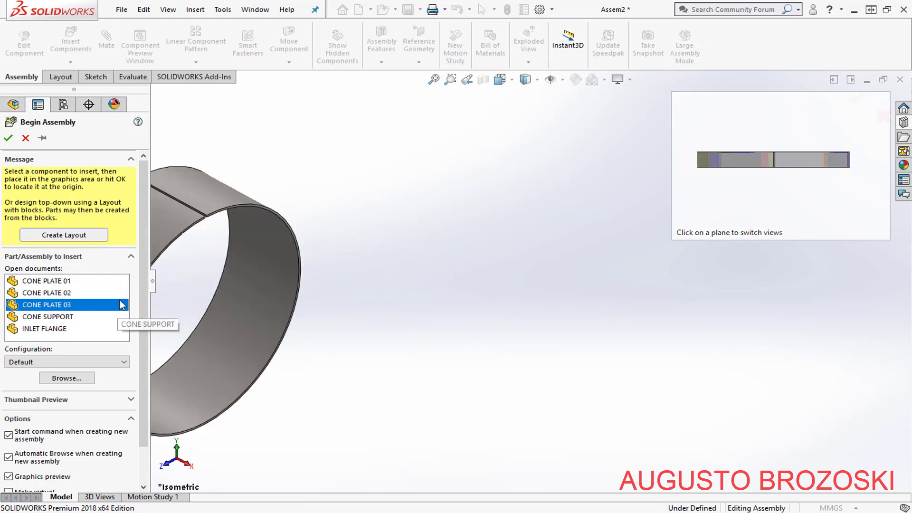
left_click(70, 378)
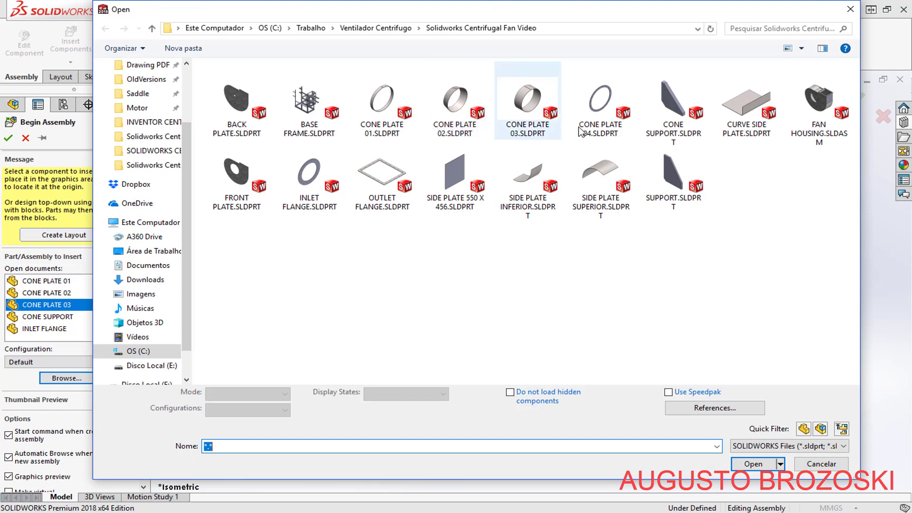
left_click(825, 466)
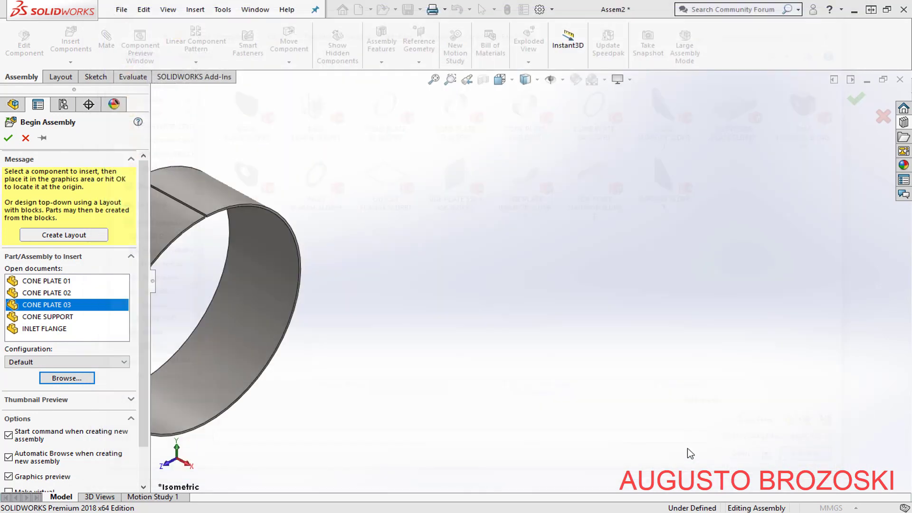
Check the section views and parts list in the PDF drawing and insert CONE PLATE 01 at the assembly origin as first component
left_click(43, 281)
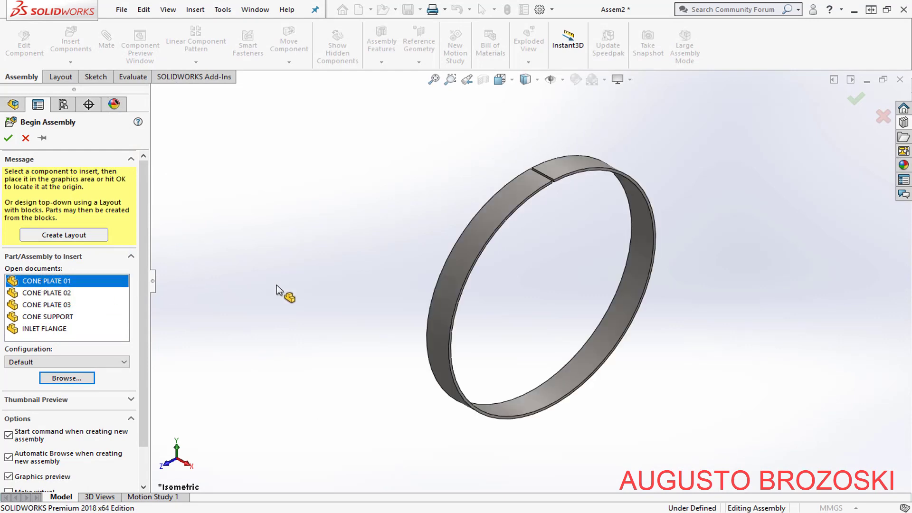
left_click(327, 512)
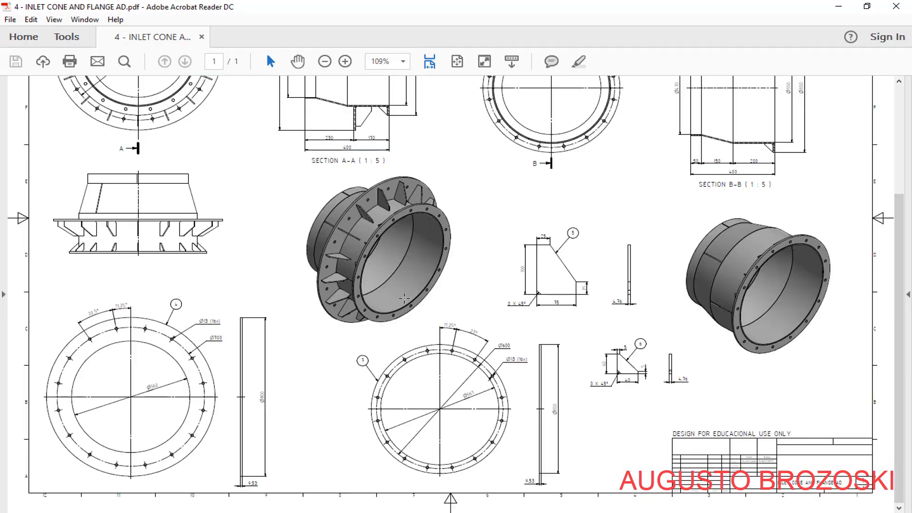
scroll(361, 269, "up", 4)
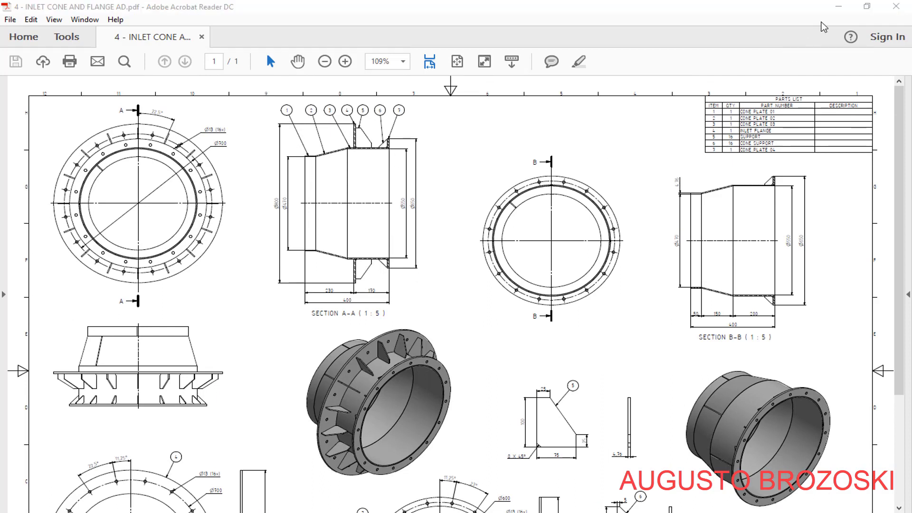
left_click(839, 7)
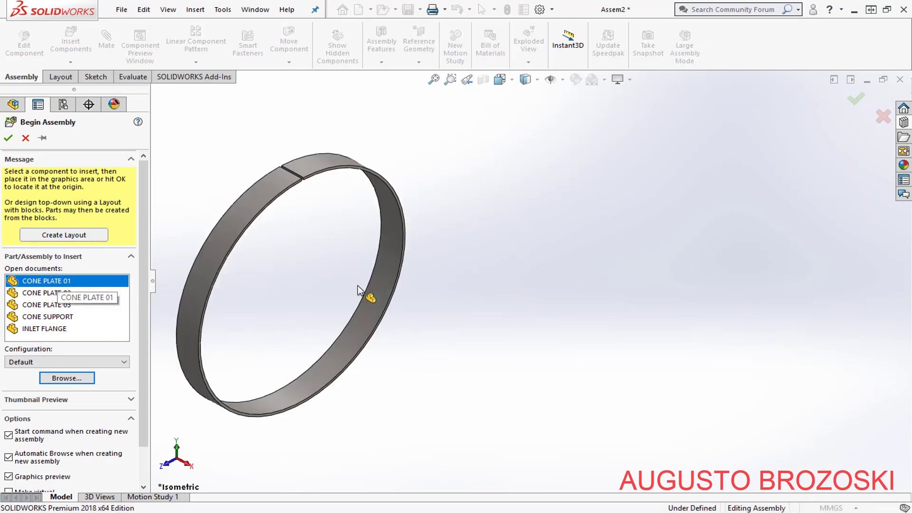
left_click(7, 139)
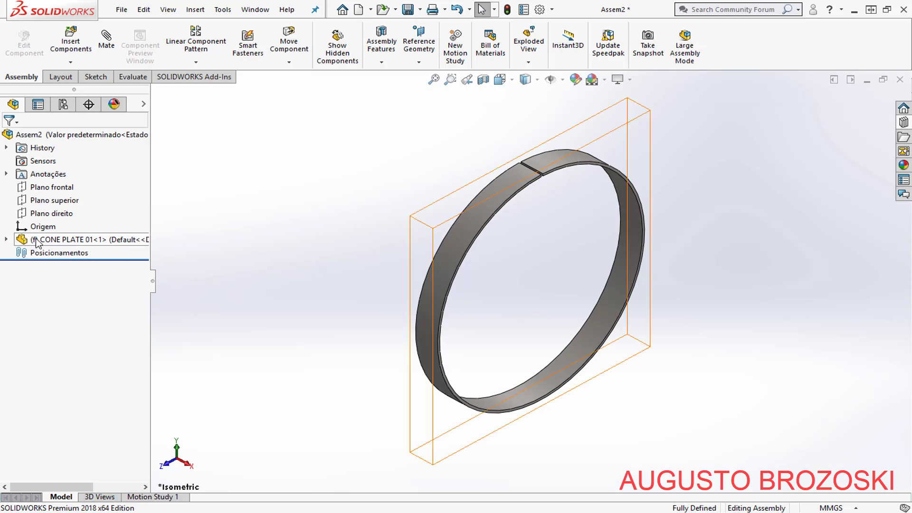
left_click(7, 239)
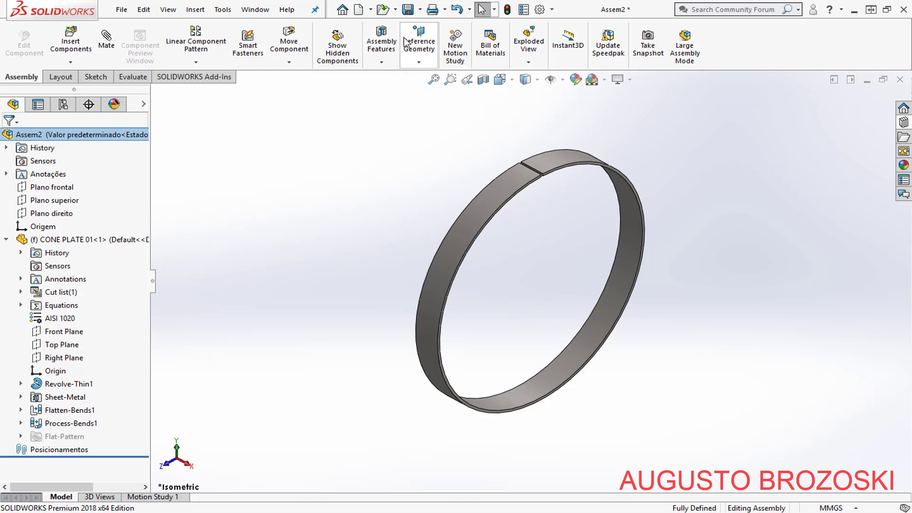
Rebuild and save the assembly in the project folder under the name INLET CONE AND FLANGE
left_click(407, 9)
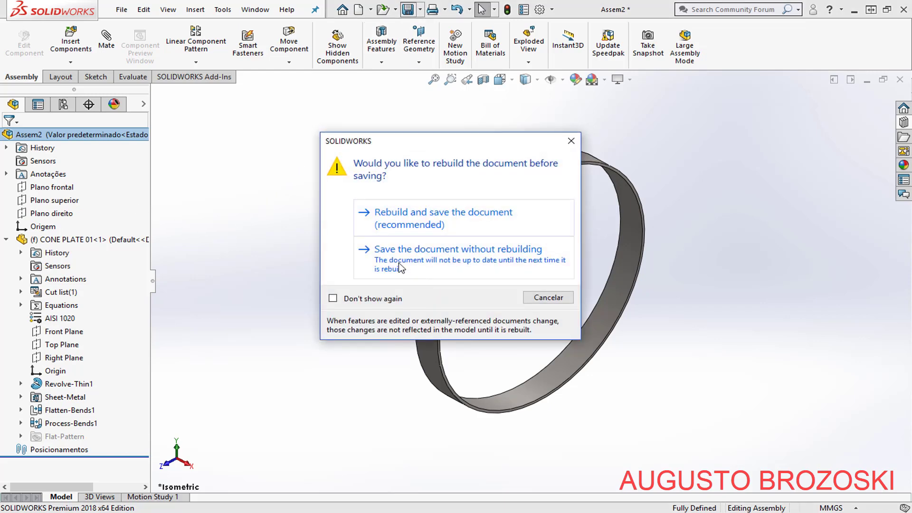
left_click(418, 219)
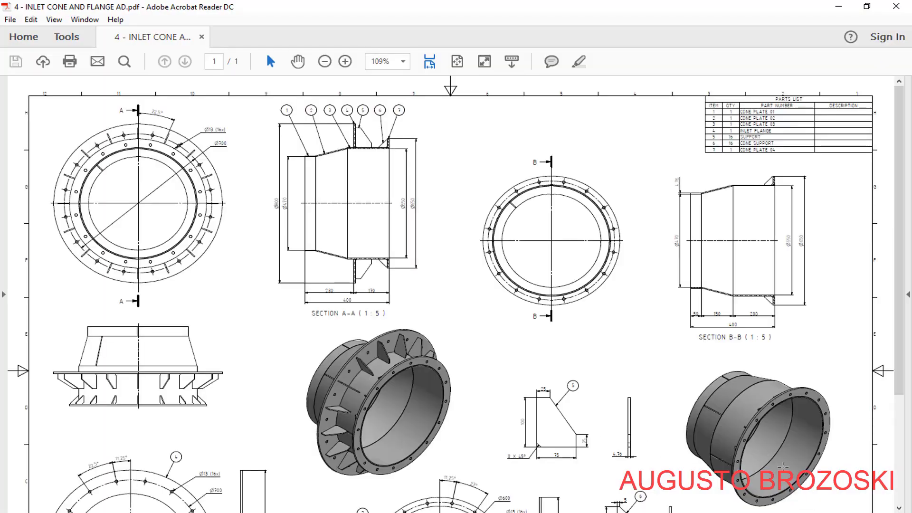
scroll(729, 430, "down", 4)
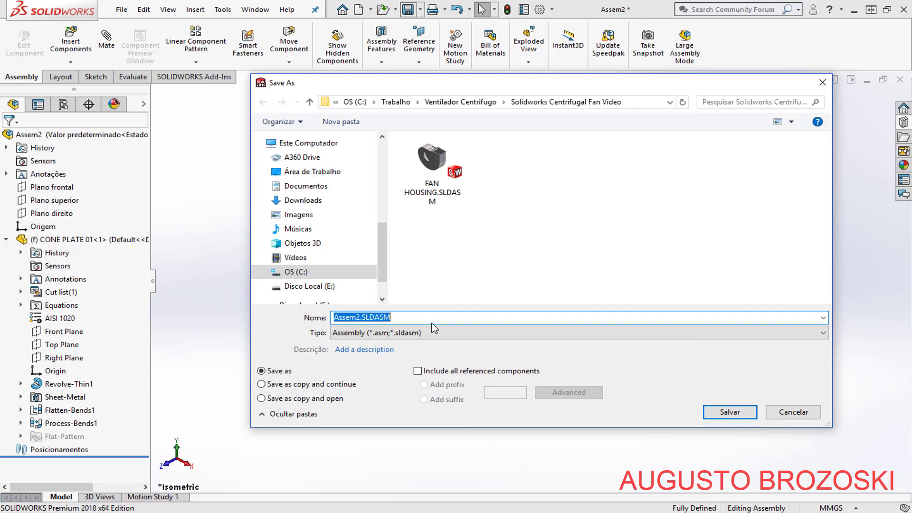
type("INLET ")
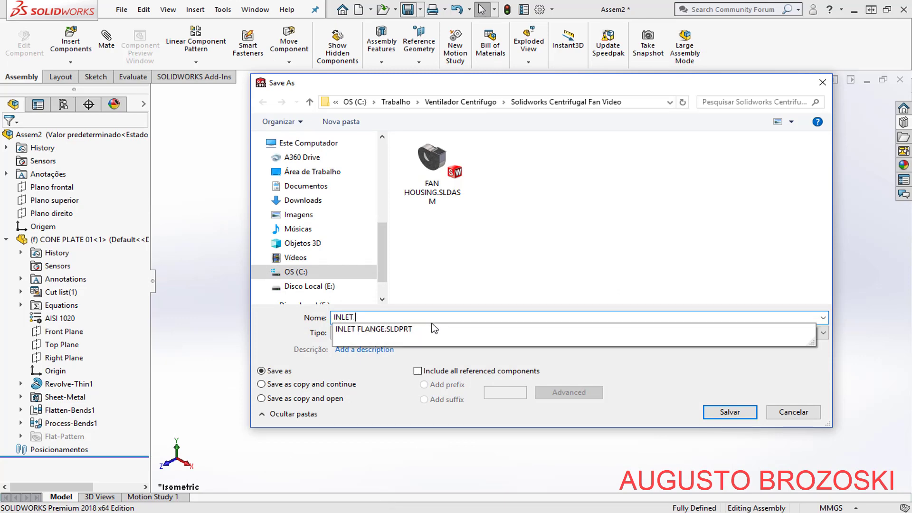
type("CONE AND FLANGE")
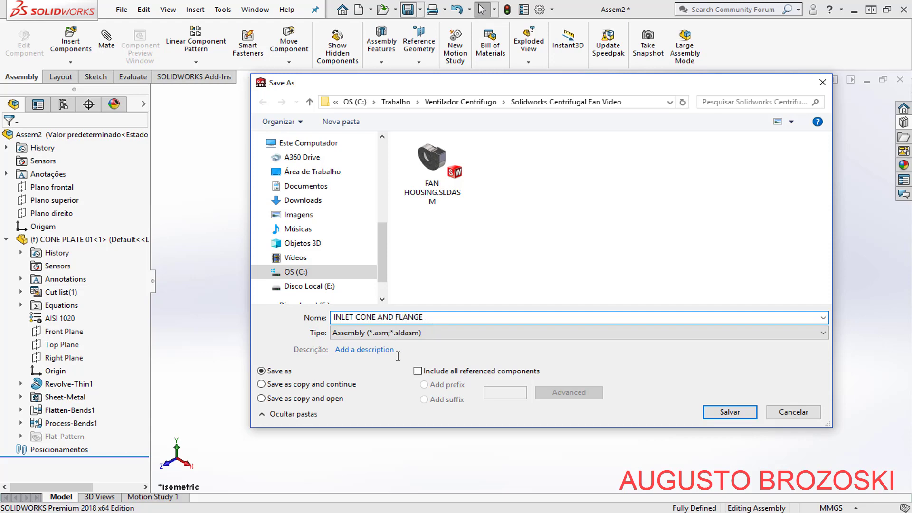
left_click(746, 413)
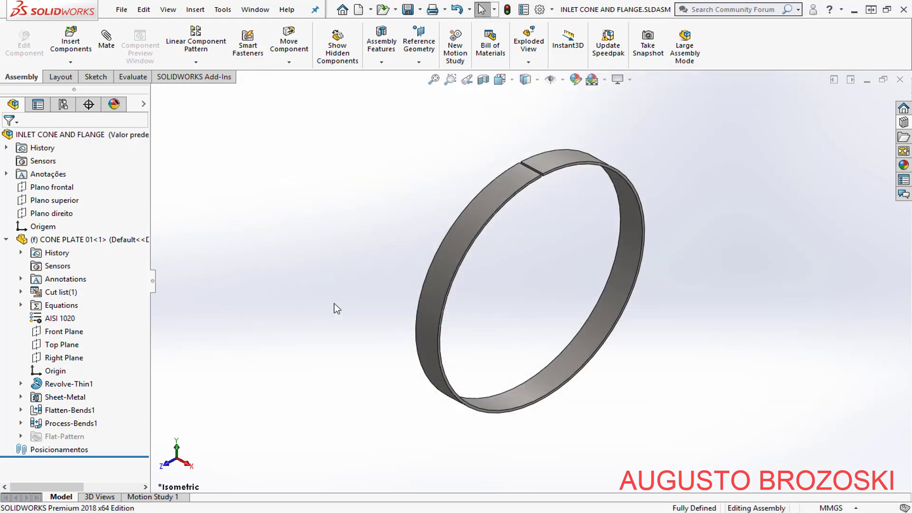
Insert CONE PLATE 02 into the assembly and place it beside CONE PLATE 01
left_click(71, 43)
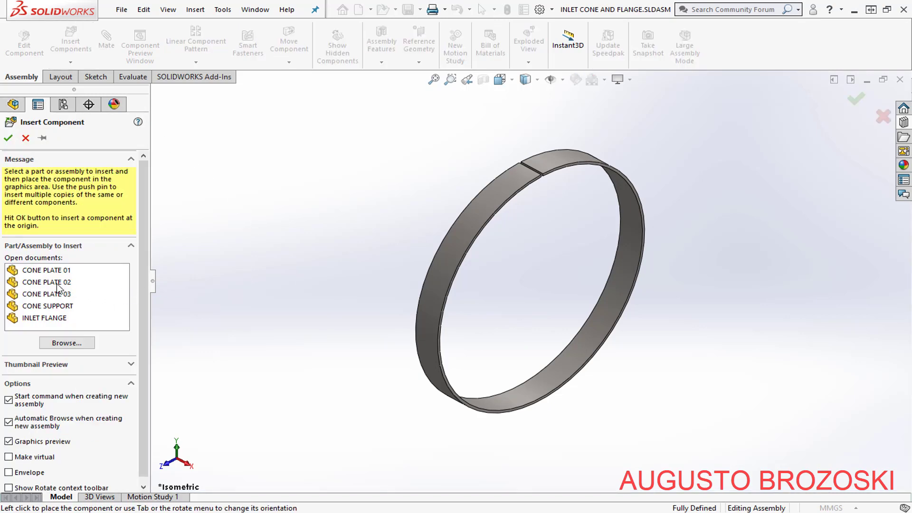
left_click(53, 283)
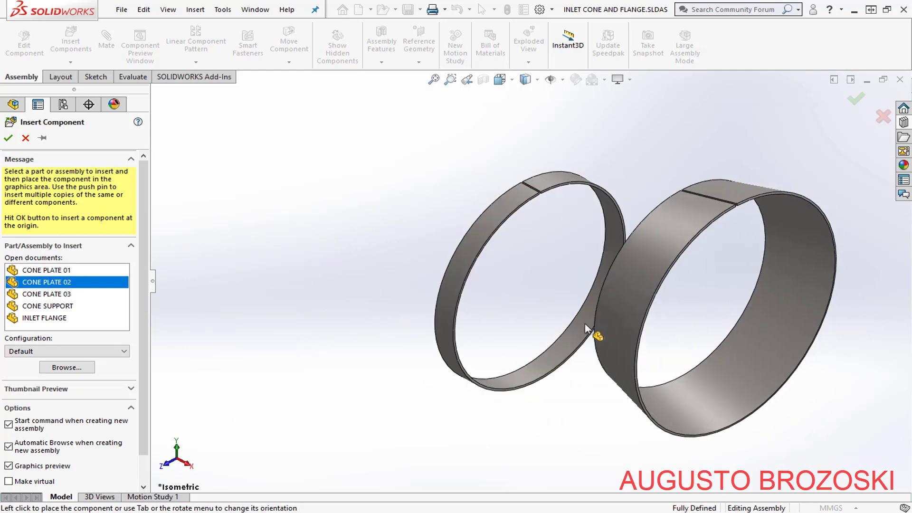
left_click(586, 323)
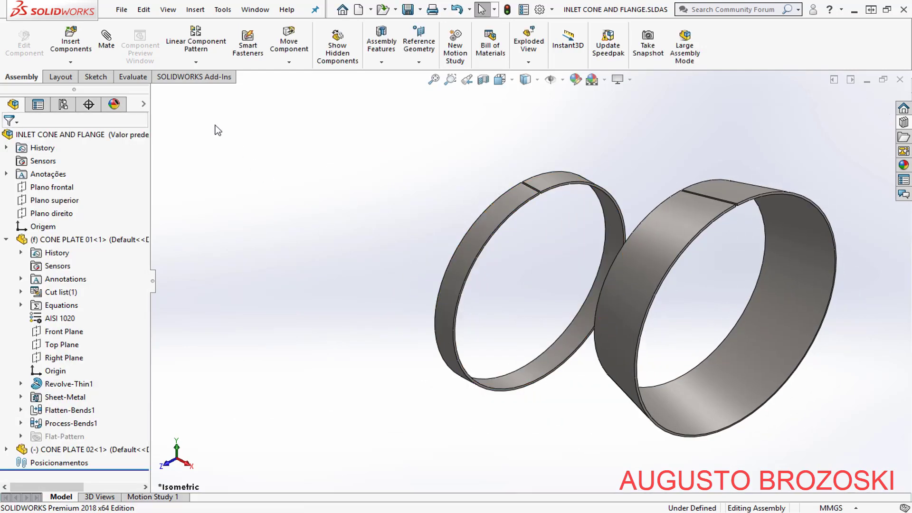
Add a coincident mate between the outer edge of CONE PLATE 02's small end and the adjacent end face of CONE PLATE 01
left_click(106, 43)
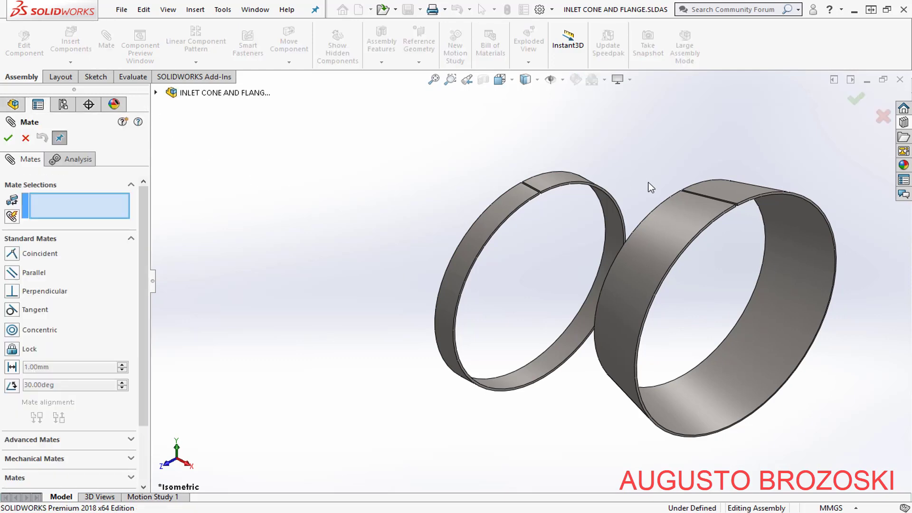
middle_click_drag(651, 187, 691, 169)
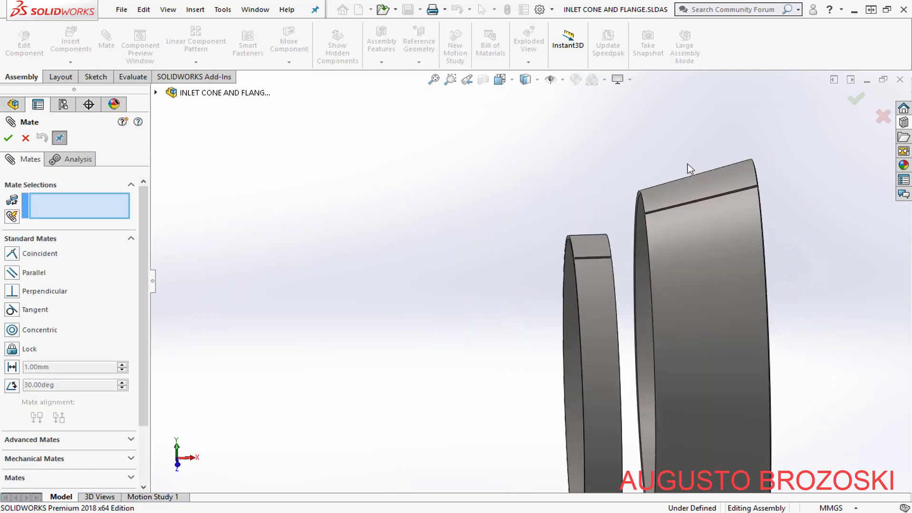
scroll(688, 164, "down", 10)
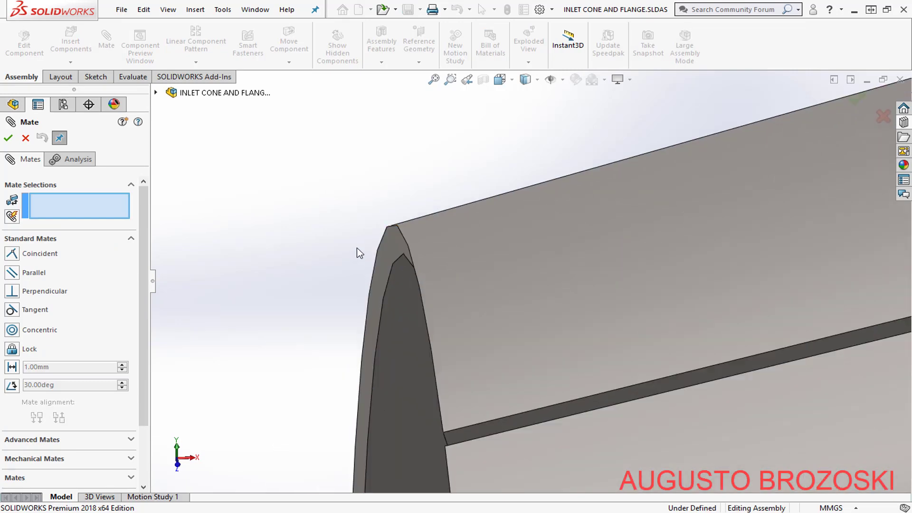
left_click(378, 246)
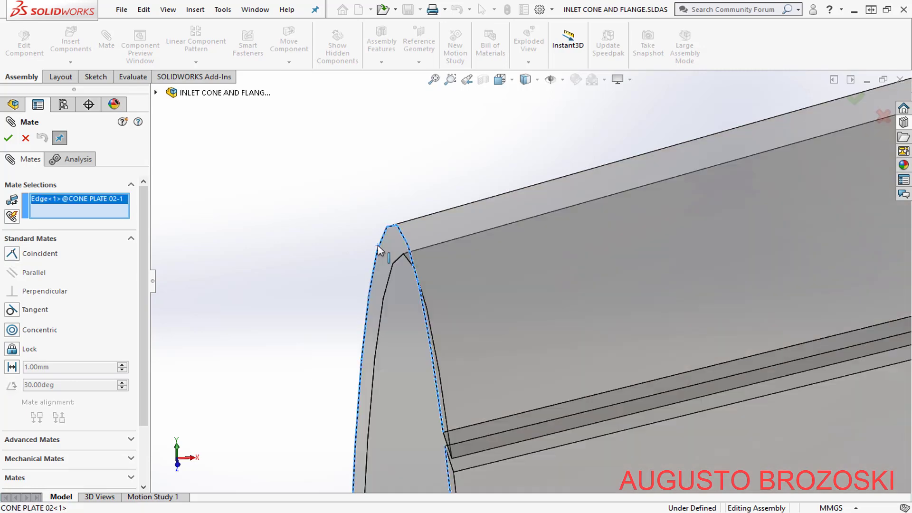
scroll(397, 242, "up", 8)
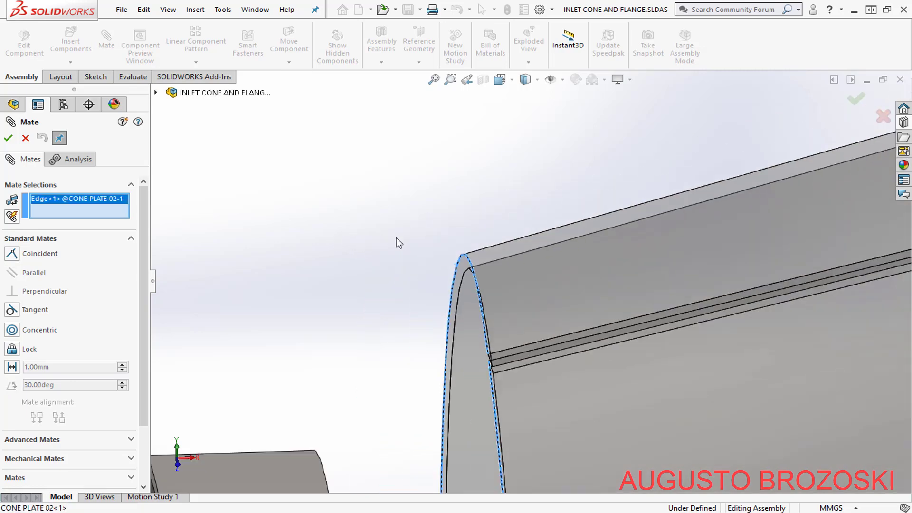
middle_click_drag(477, 315, 409, 315)
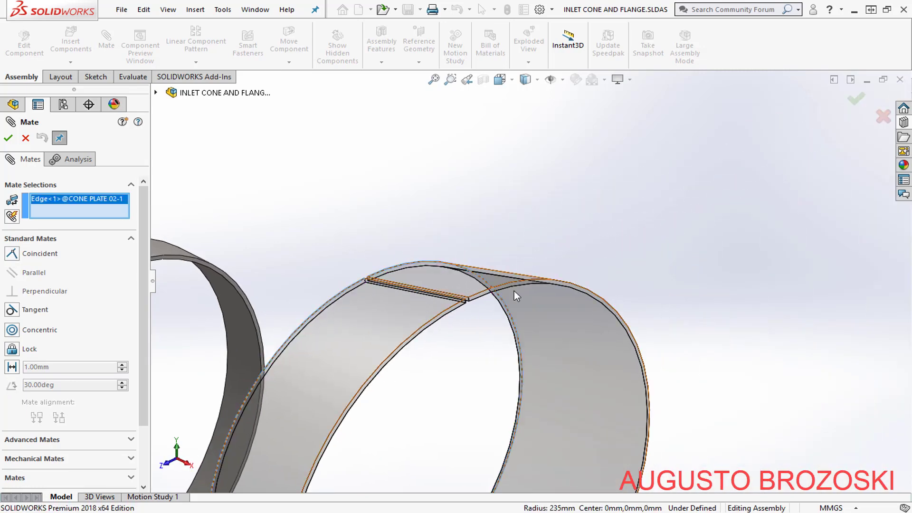
scroll(516, 294, "up", 2)
scroll(321, 296, "down", 9)
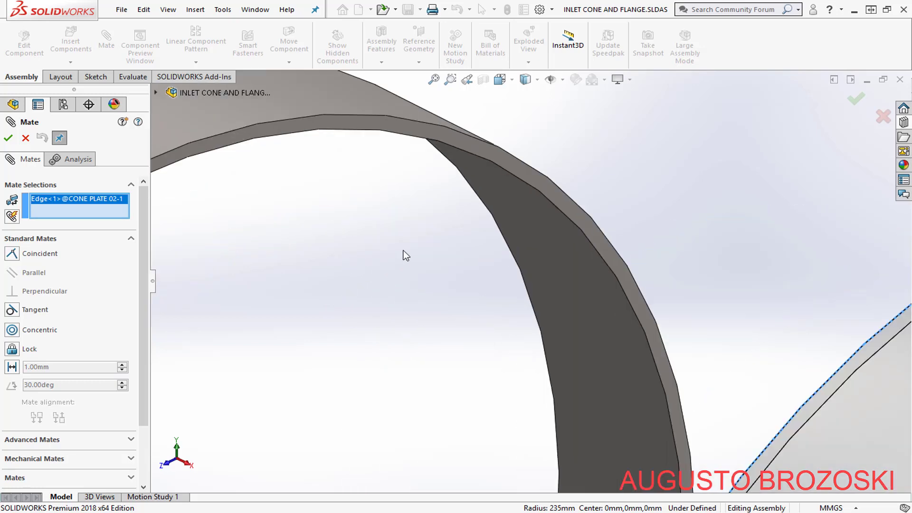
left_click(522, 178)
left_click(448, 263)
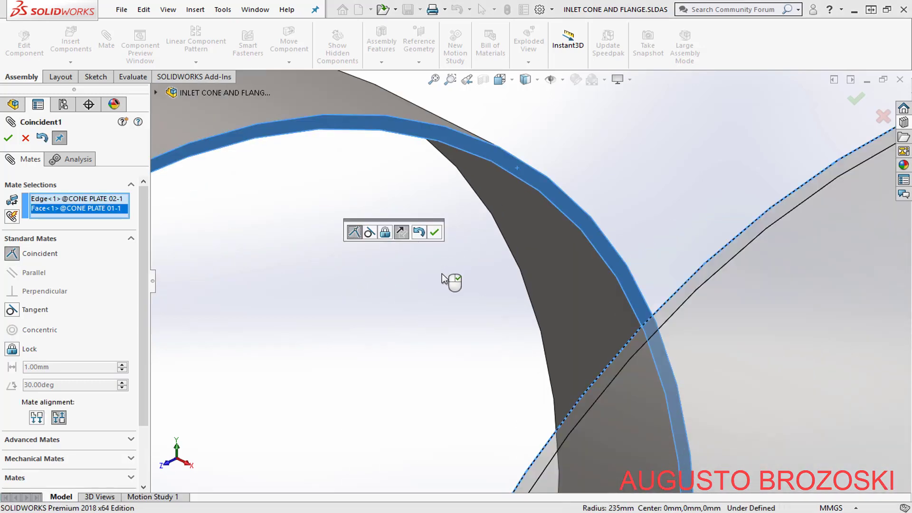
left_click(435, 232)
scroll(438, 271, "up", 3)
scroll(442, 274, "up", 2)
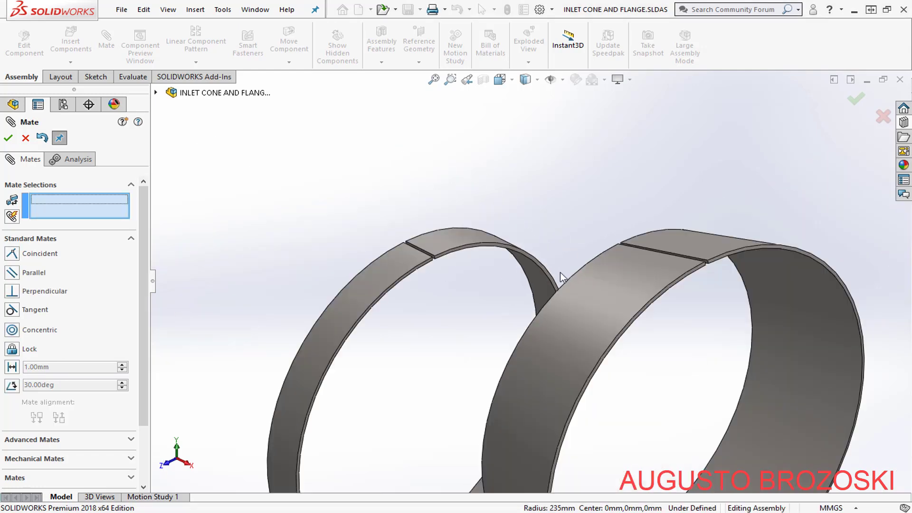
Add a concentric mate between the outer faces of CONE PLATE 02 and CONE PLATE 01 and show the assembly in isometric view
left_click(611, 285)
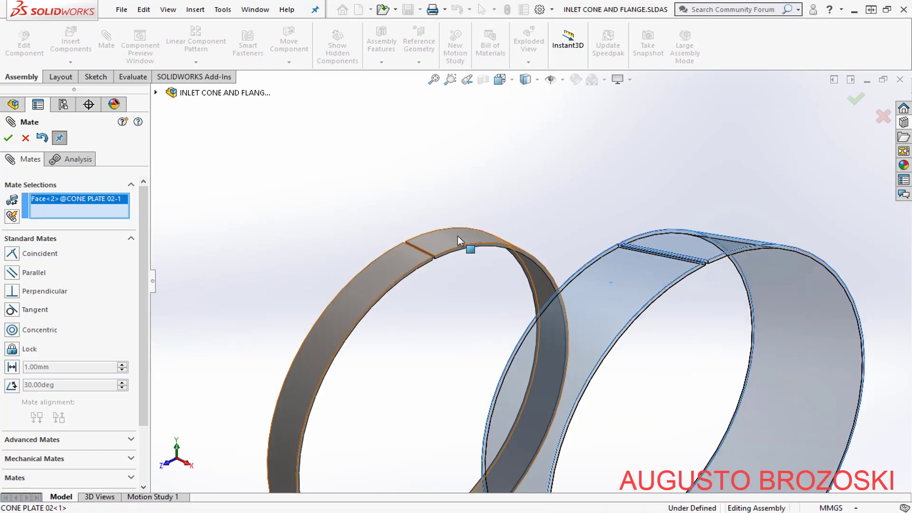
left_click(468, 244)
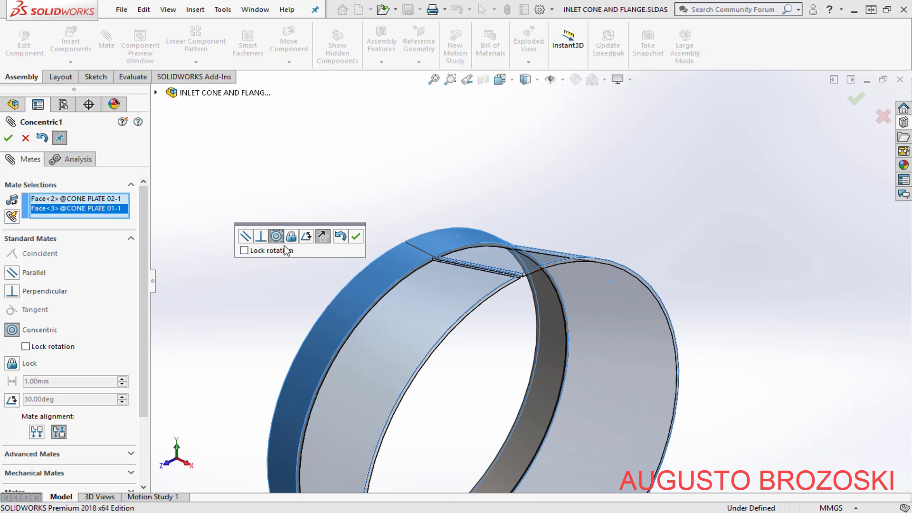
left_click(356, 236)
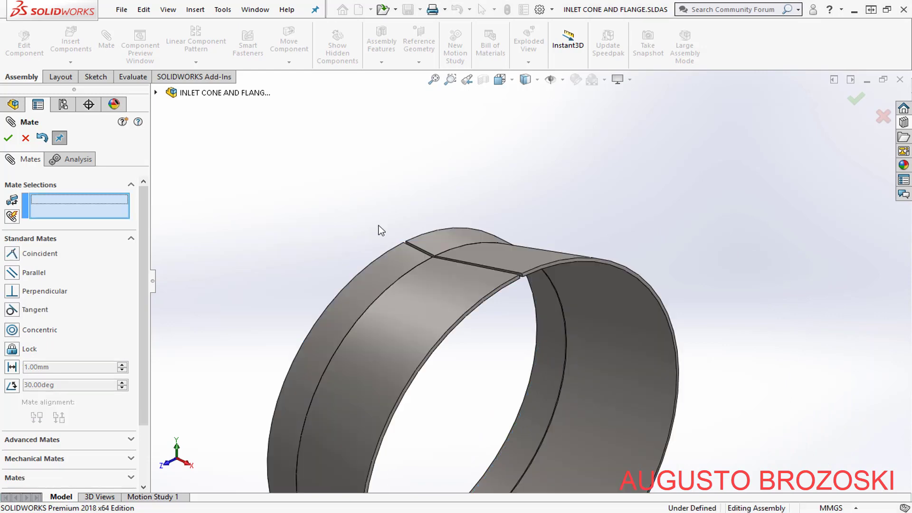
left_click(500, 79)
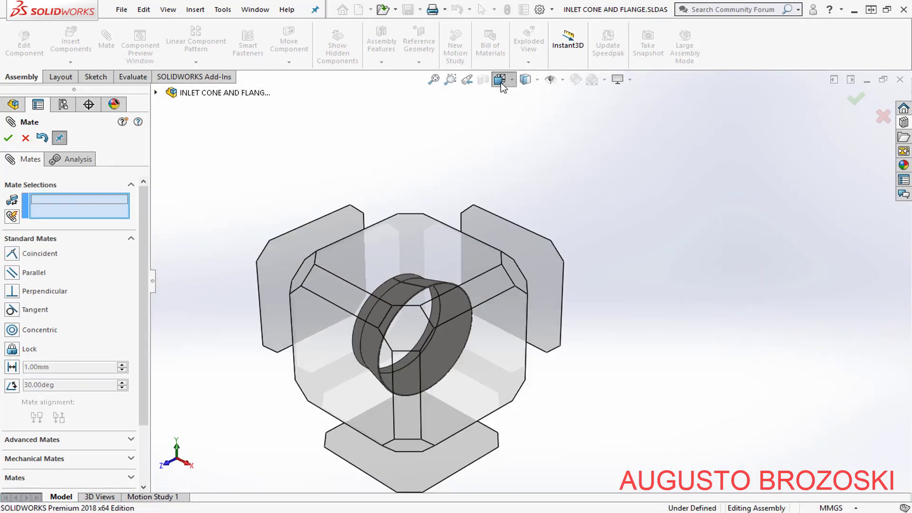
left_click(572, 113)
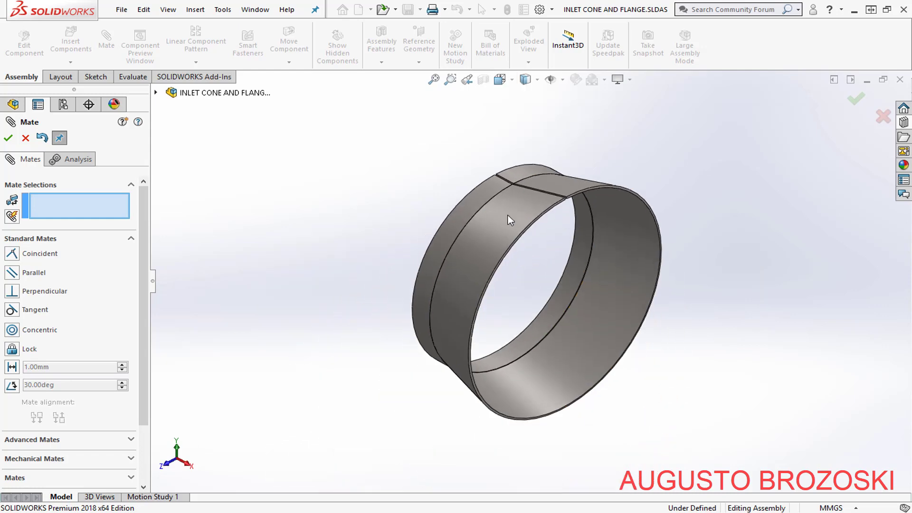
scroll(507, 214, "down", 4)
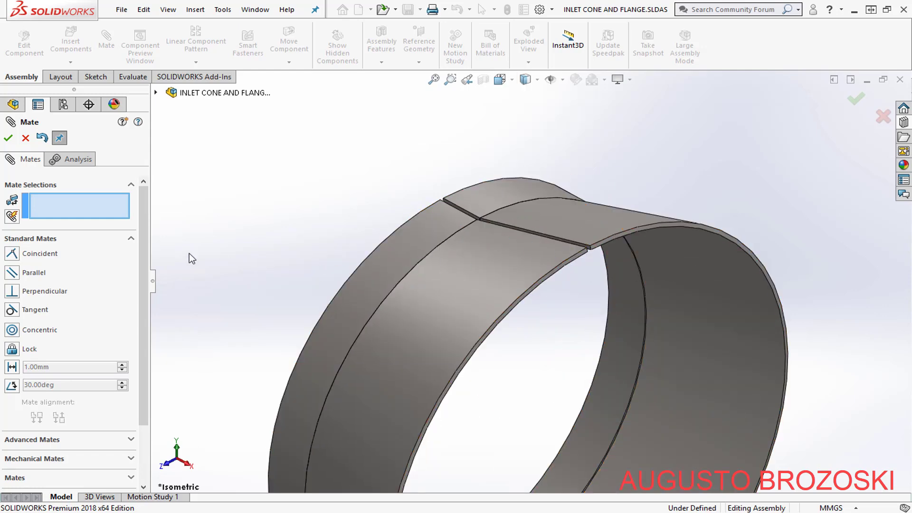
left_click(25, 138)
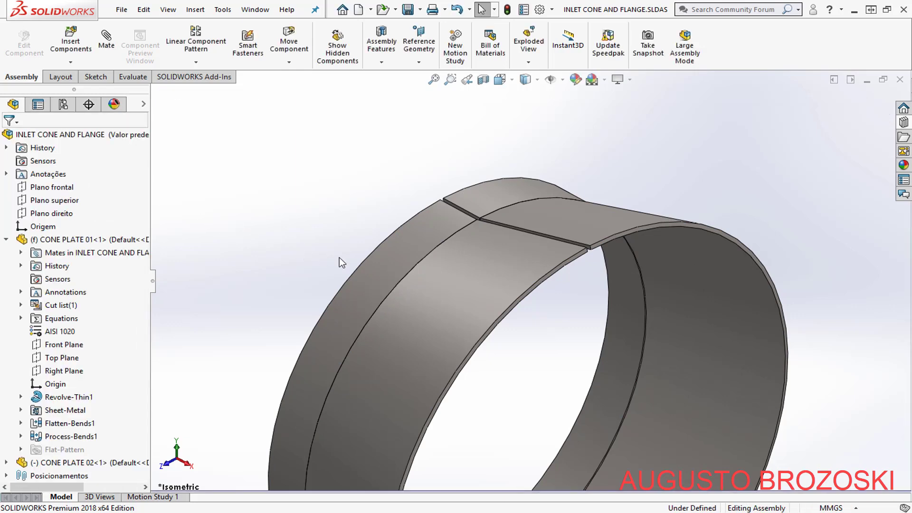
Rotate CONE PLATE 02 about its axis so its seam is offset from the seam of CONE PLATE 01
scroll(528, 240, "up", 2)
left_click(480, 314)
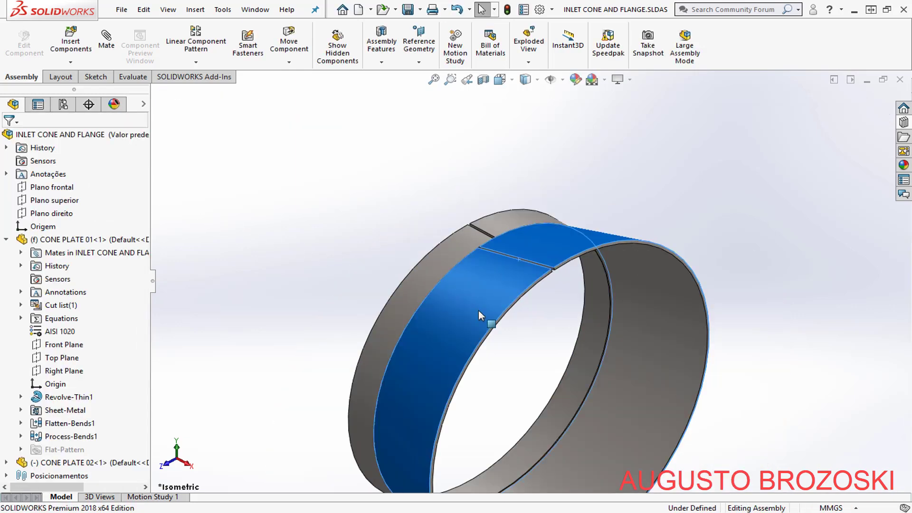
left_click_drag(433, 394, 418, 469)
scroll(445, 309, "up", 2)
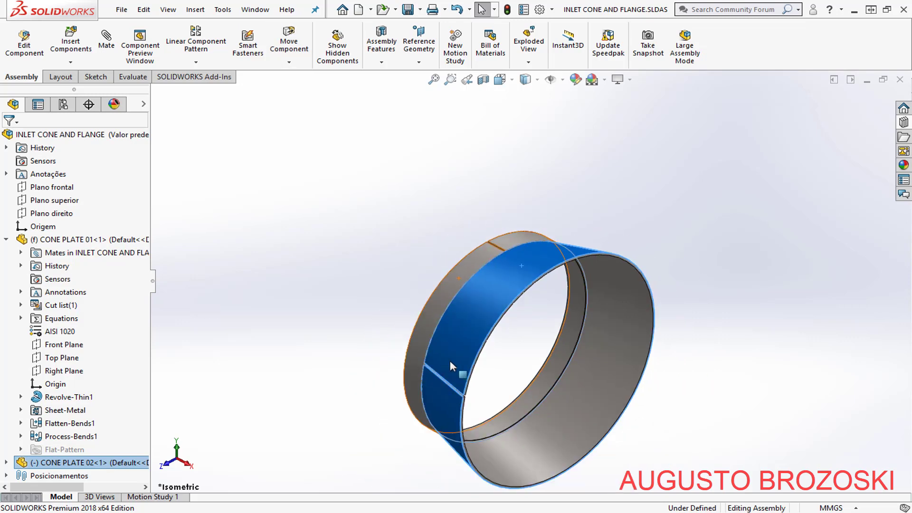
scroll(450, 361, "down", 2)
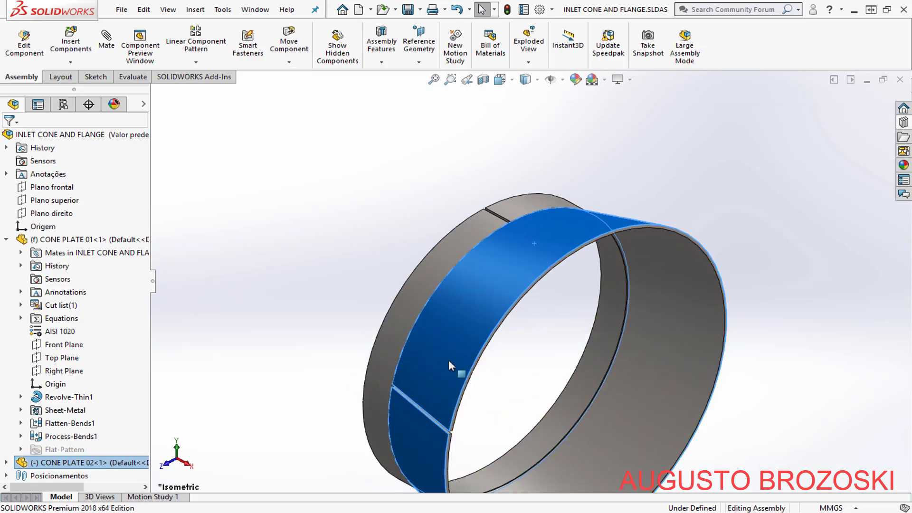
left_click_drag(449, 360, 546, 253)
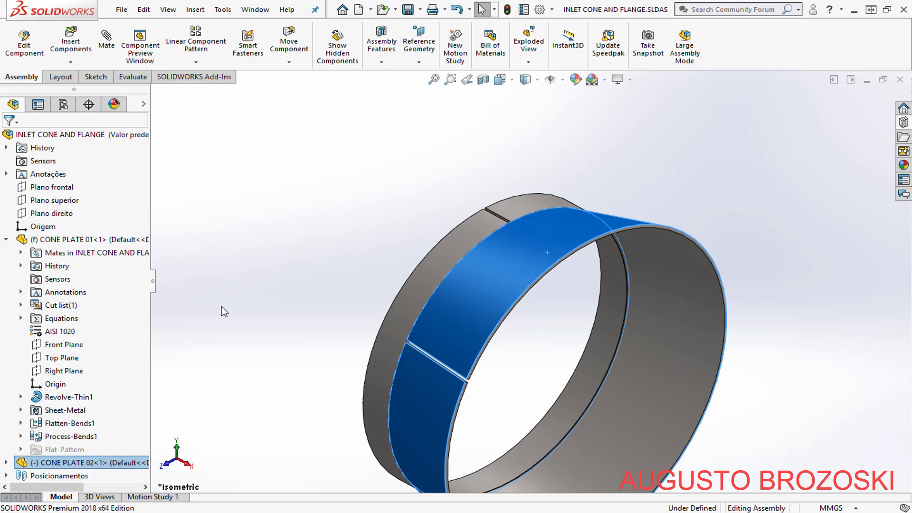
left_click(244, 264)
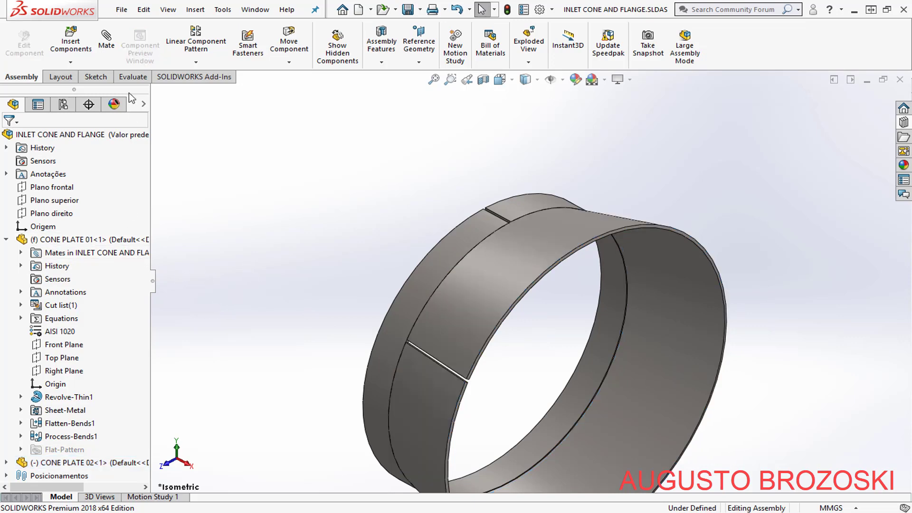
Add a coincident mate between the Front Plane of CONE PLATE 02 and the Top Plane of CONE PLATE 01
left_click(113, 58)
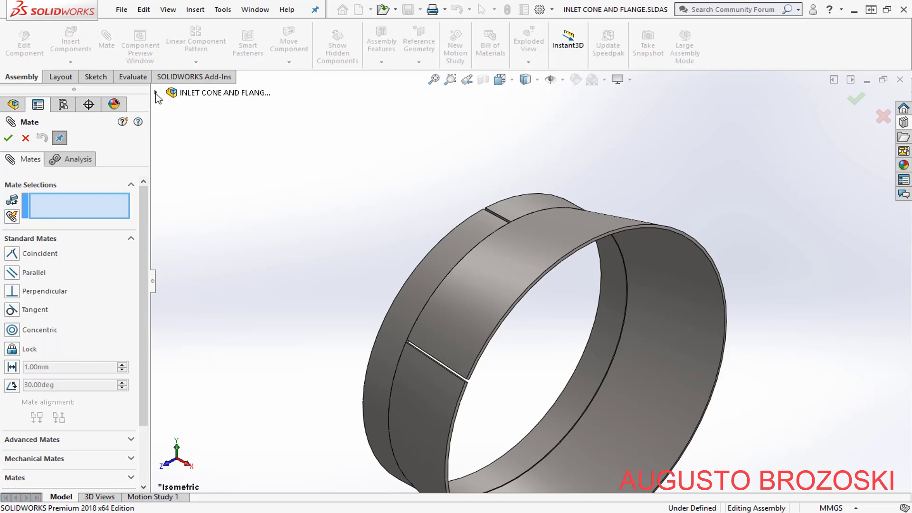
left_click(156, 93)
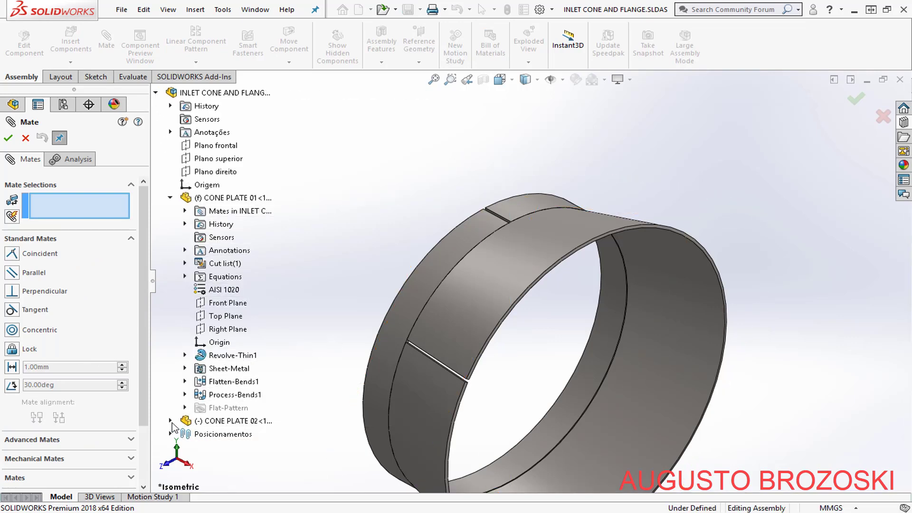
left_click(170, 421)
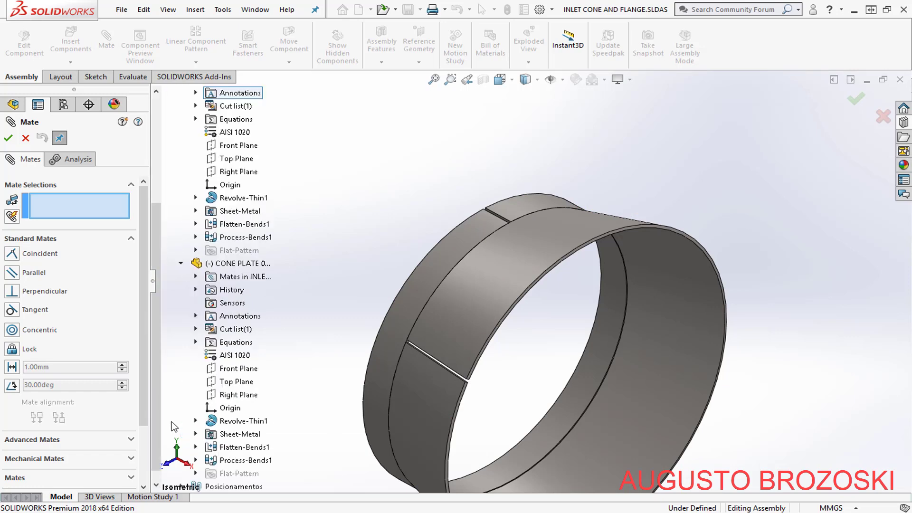
left_click(239, 369)
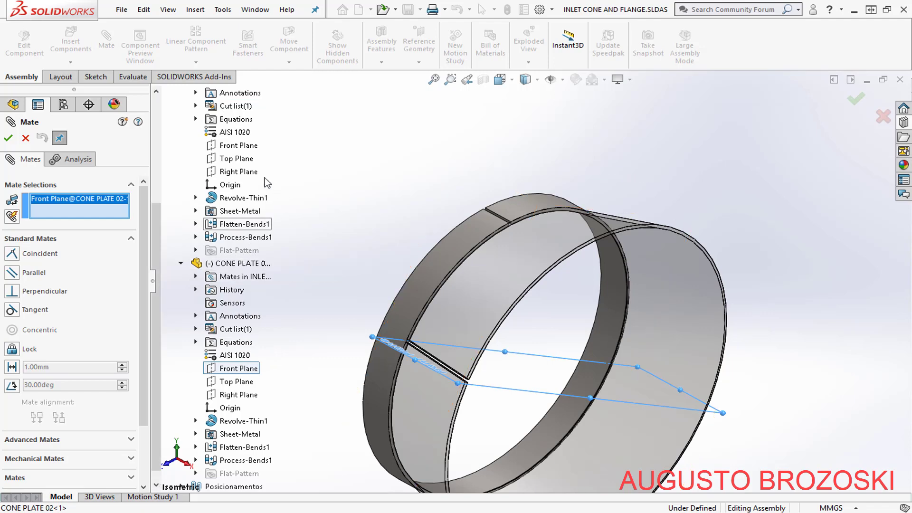
scroll(268, 183, "up", 4)
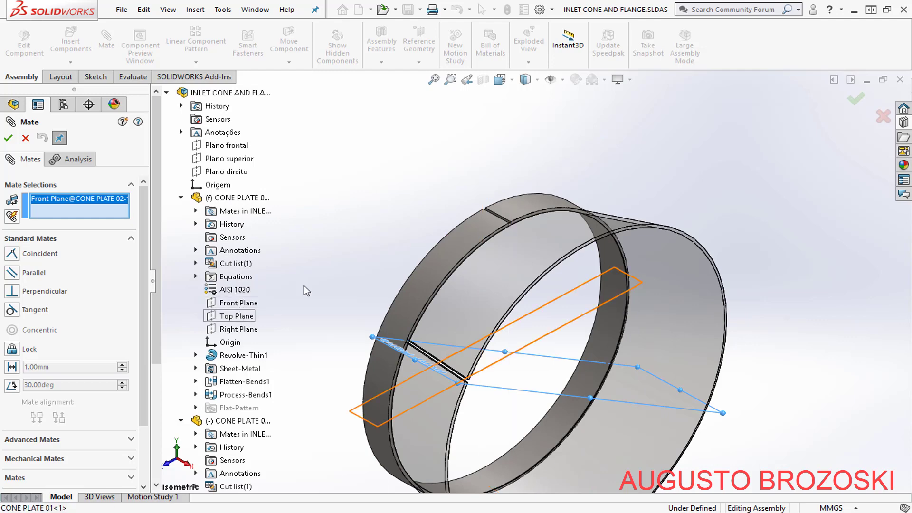
left_click(237, 316)
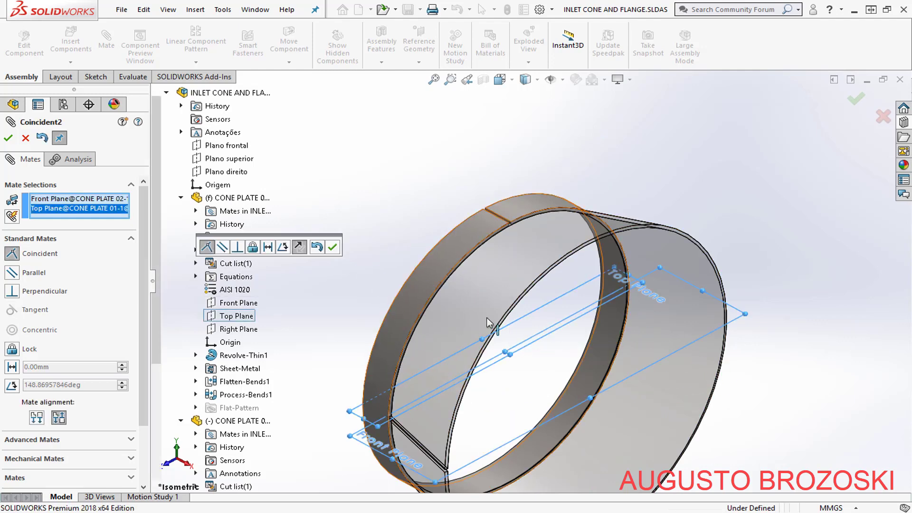
left_click(334, 248)
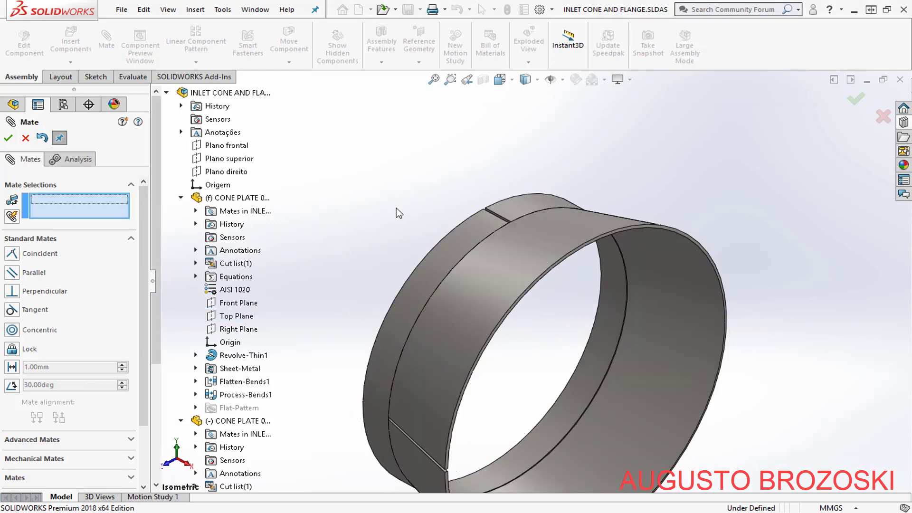
left_click(8, 138)
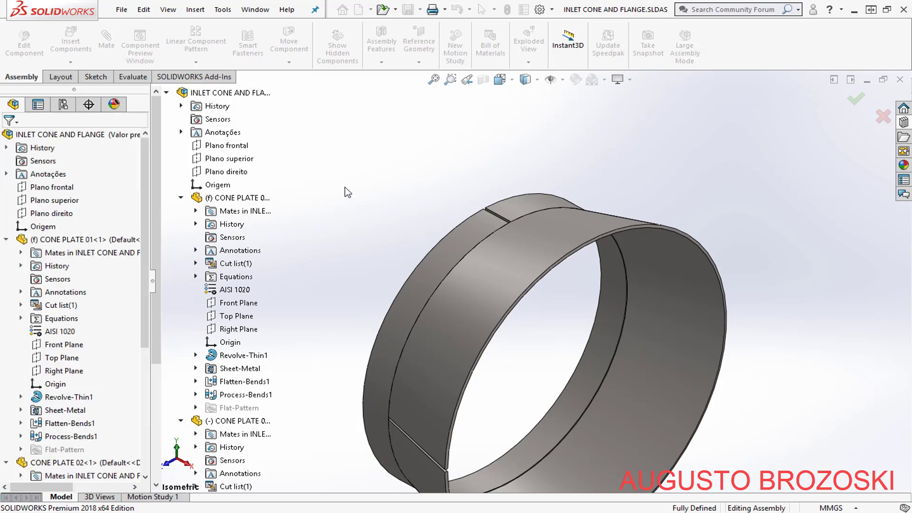
Return the assembly to isometric view and switch to the PDF drawing to check its section and isometric views
left_click(499, 80)
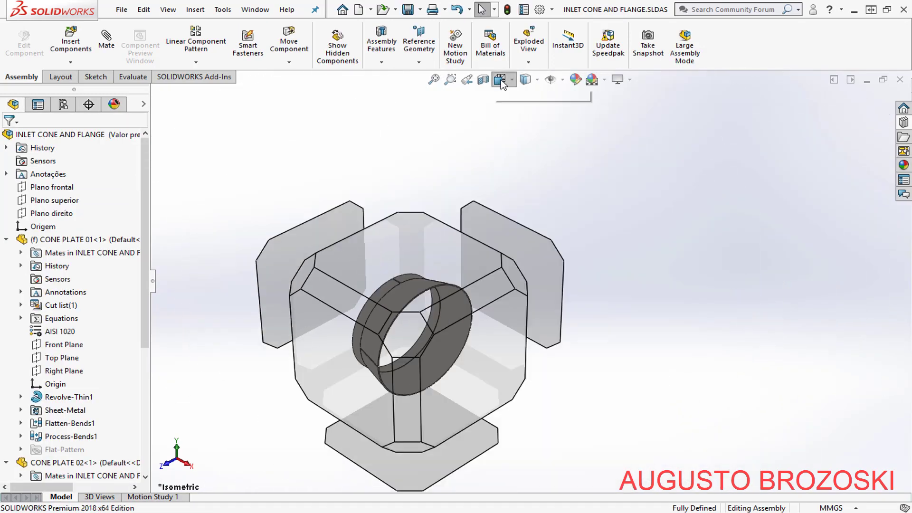
left_click(548, 120)
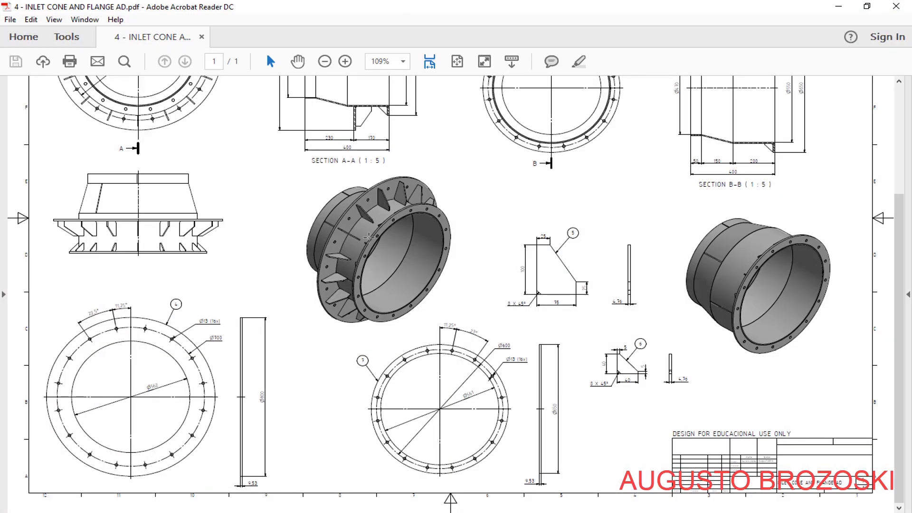
scroll(366, 237, "up", 3)
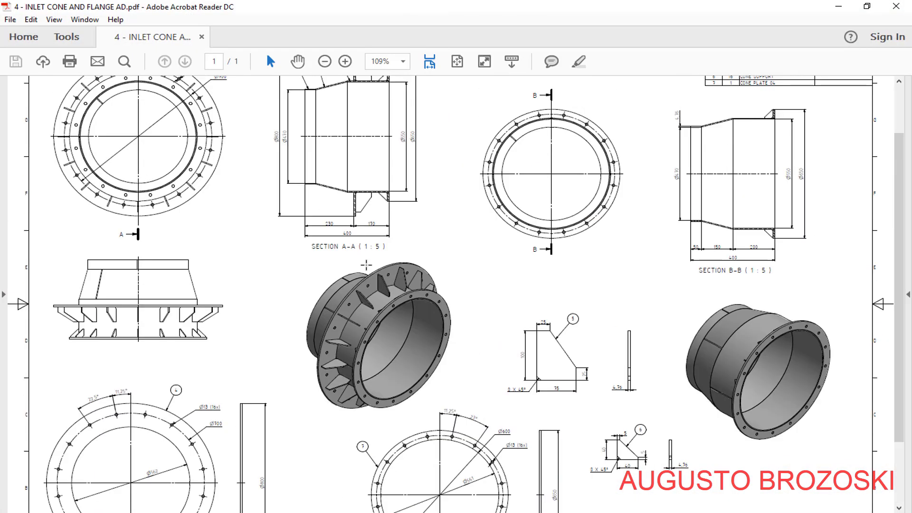
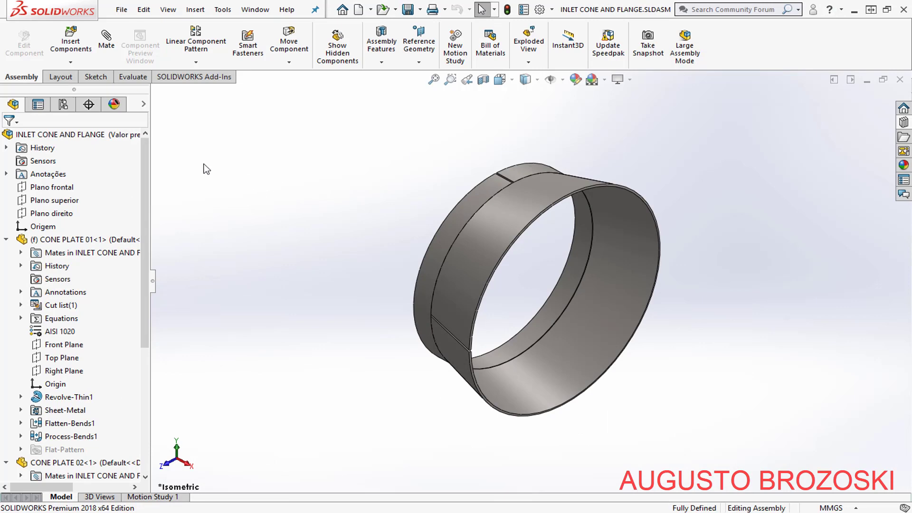
Insert CONE PLATE 03 into the assembly, placing it freely beside the large end of CONE PLATE 02
left_click(70, 38)
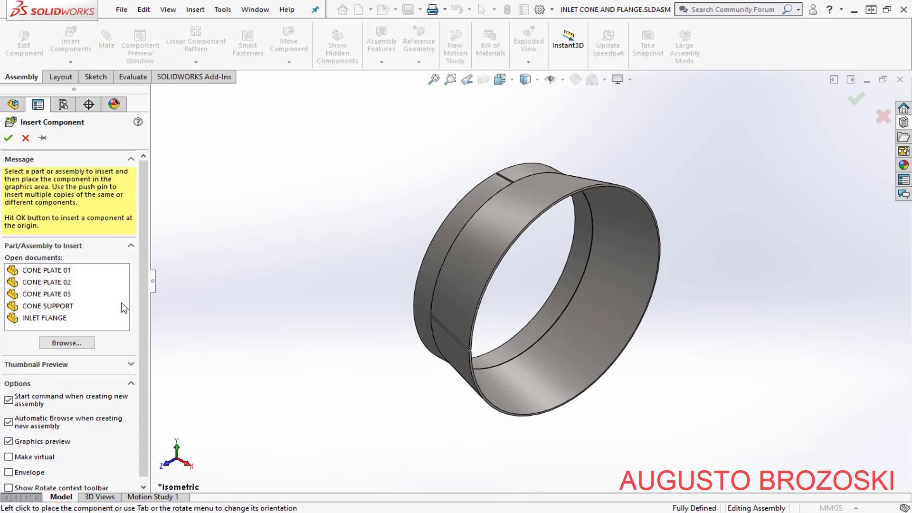
left_click(52, 295)
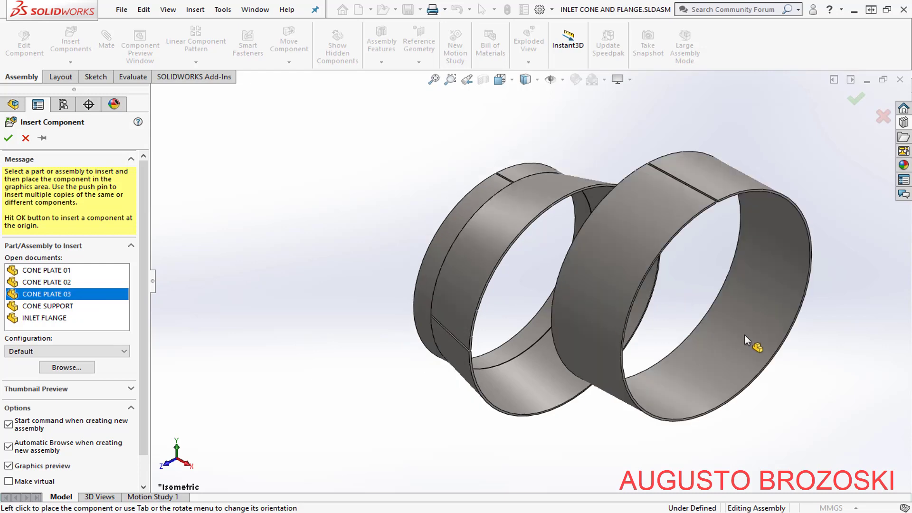
left_click(697, 319)
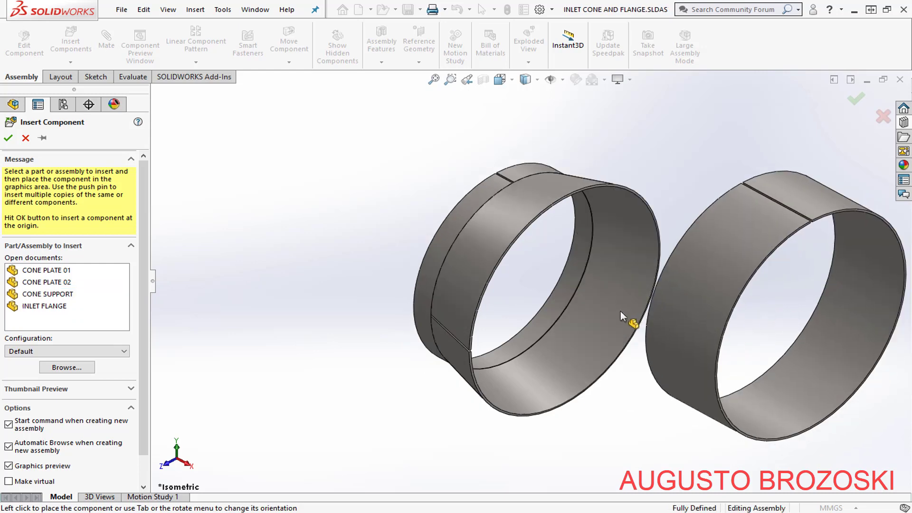
Add a coincident mate between the end face of CONE PLATE 03 and the inner edge of CONE PLATE 02's large end
left_click(107, 46)
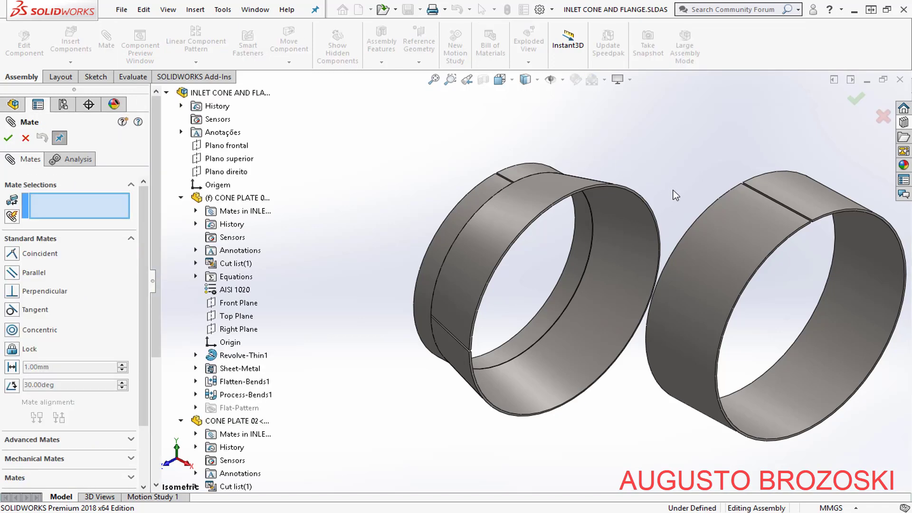
middle_click_drag(674, 190, 687, 146)
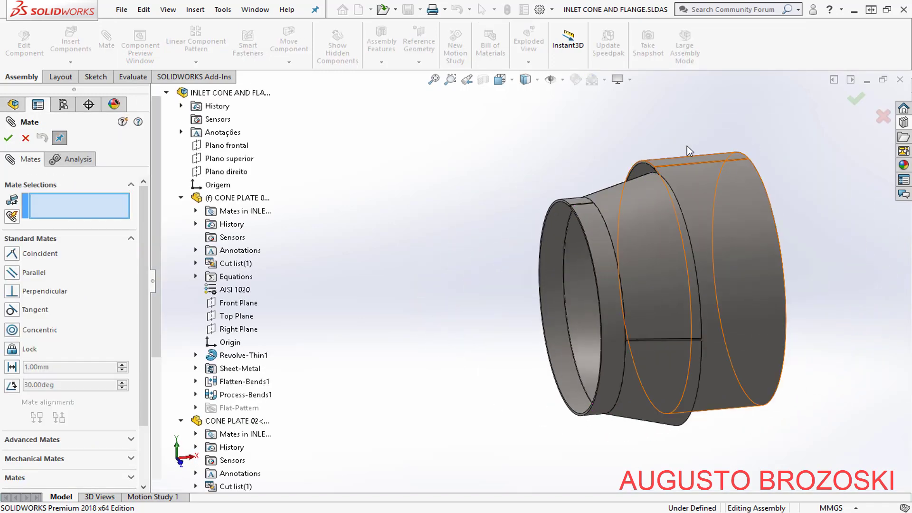
scroll(658, 169, "down", 3)
scroll(575, 217, "down", 3)
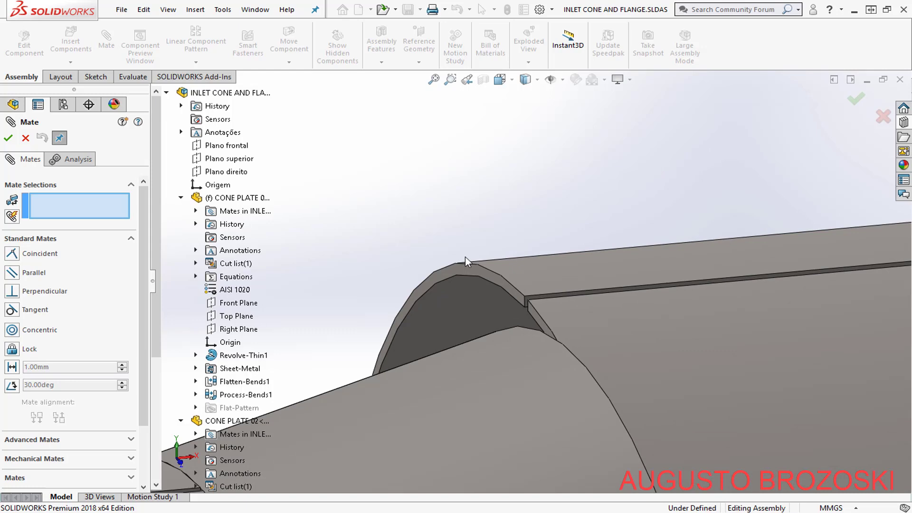
left_click(440, 277)
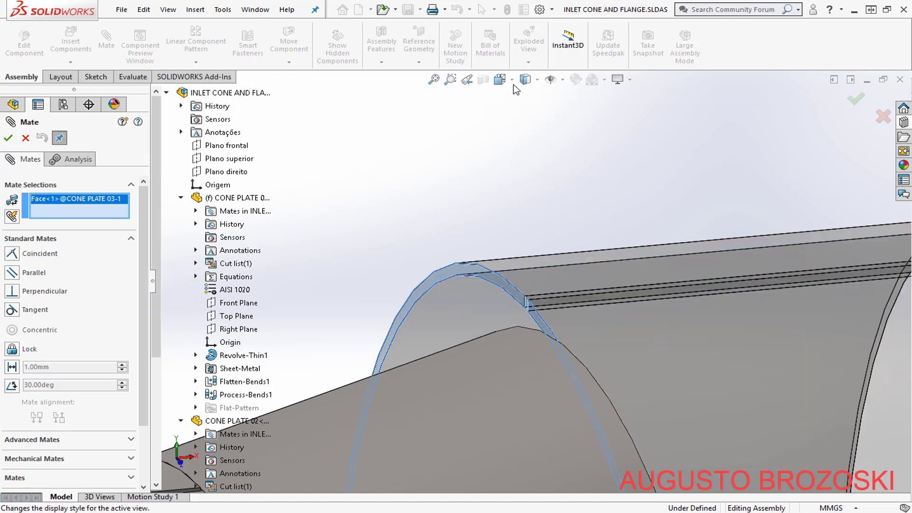
left_click(500, 80)
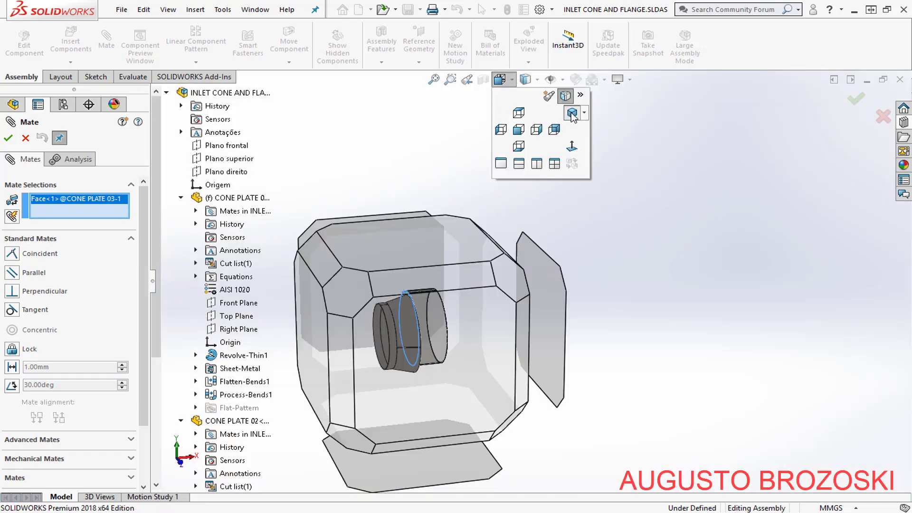
left_click(573, 114)
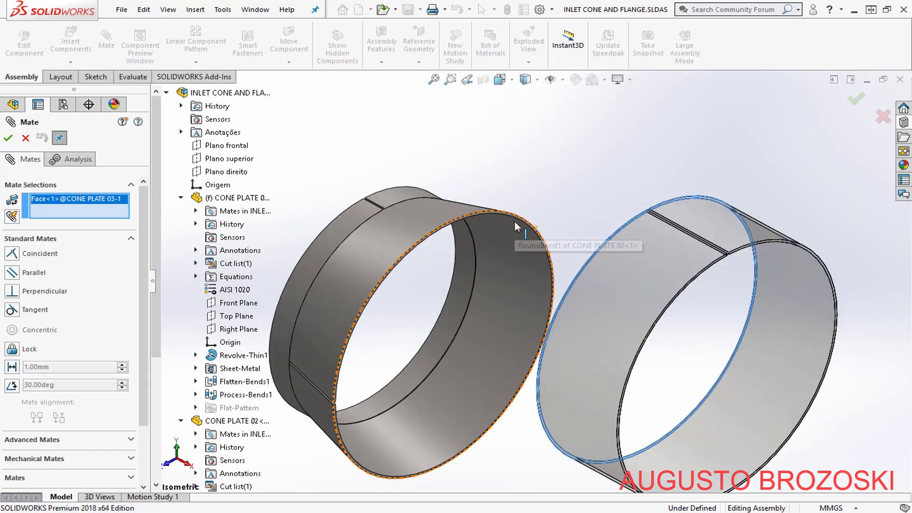
scroll(516, 223, "down", 5)
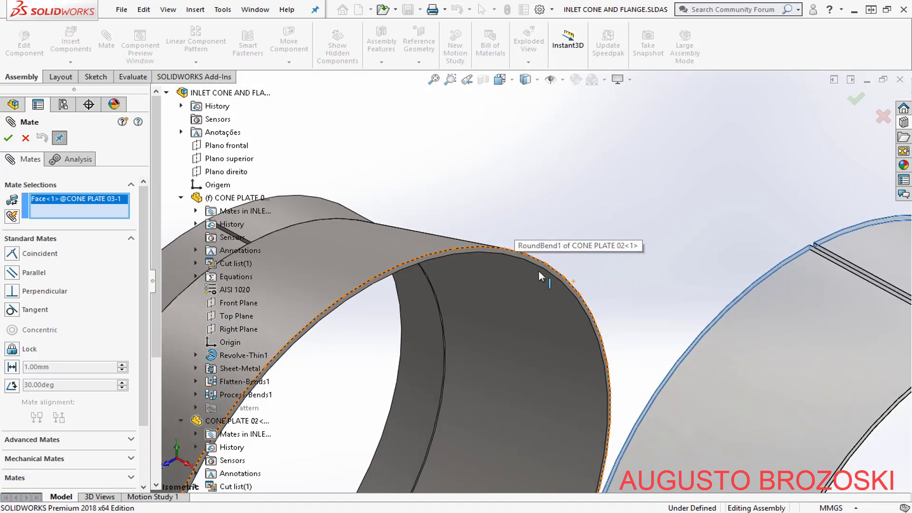
middle_click_drag(541, 277, 567, 278)
scroll(544, 270, "down", 5)
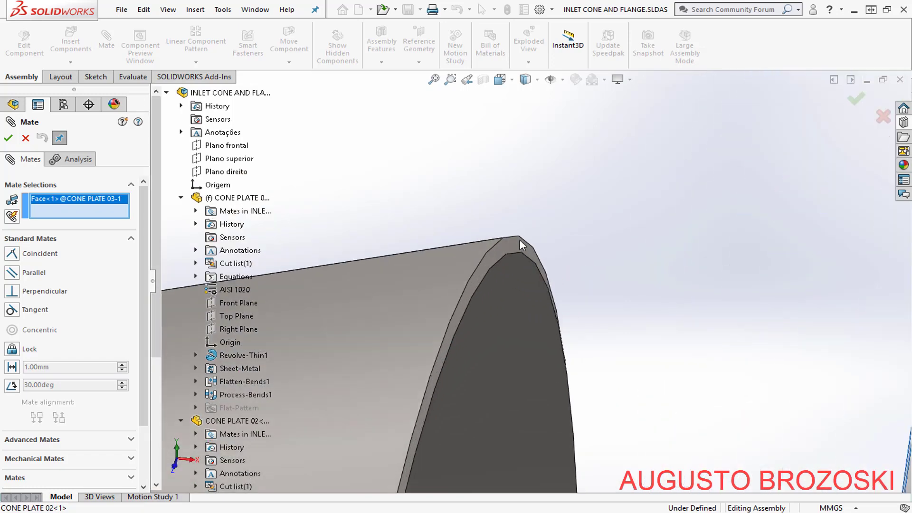
left_click(520, 254)
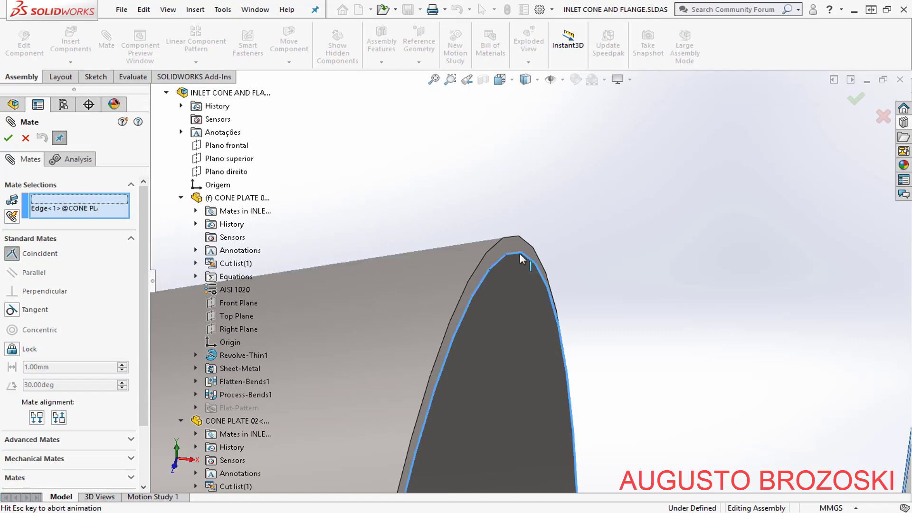
left_click(522, 262)
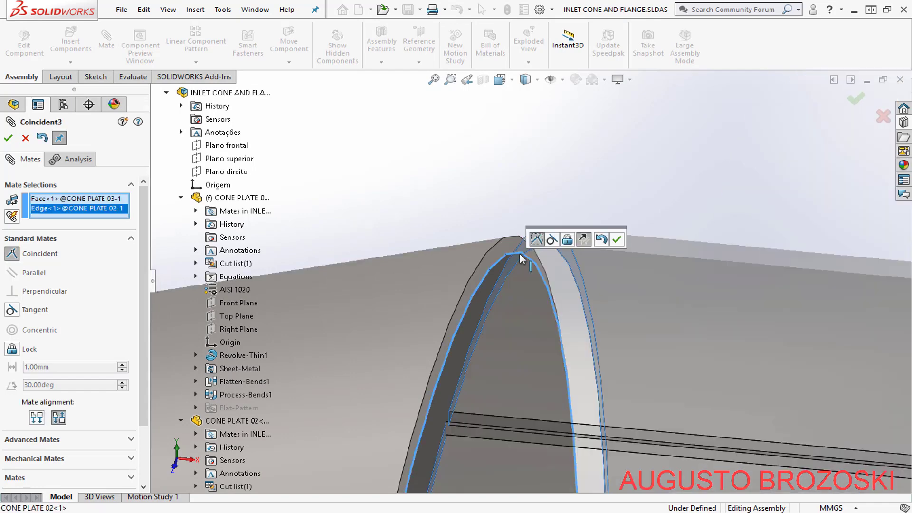
left_click(616, 239)
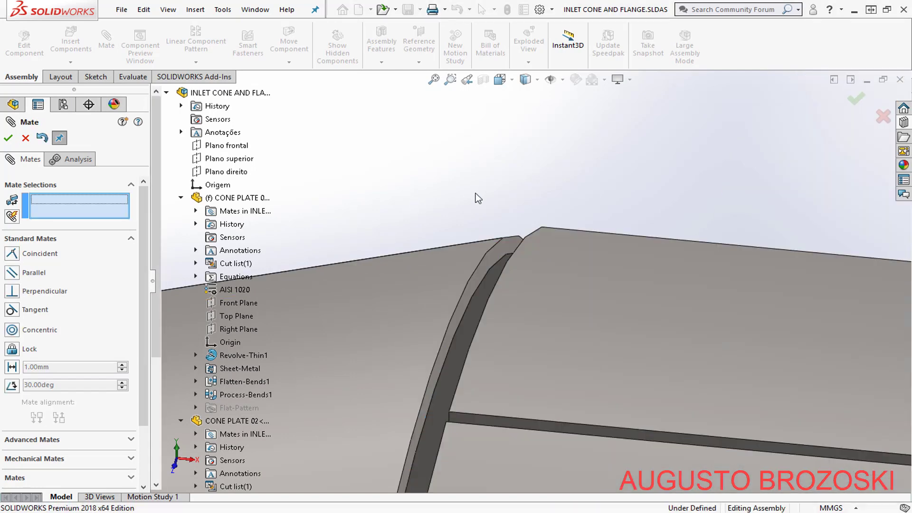
Add a concentric mate between the outer faces of CONE PLATE 03 and CONE PLATE 02
scroll(478, 199, "up", 6)
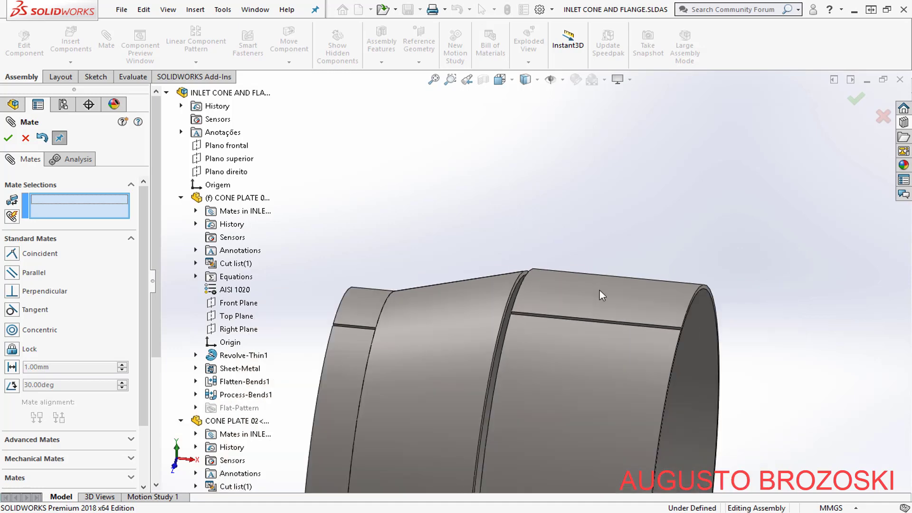
left_click(600, 298)
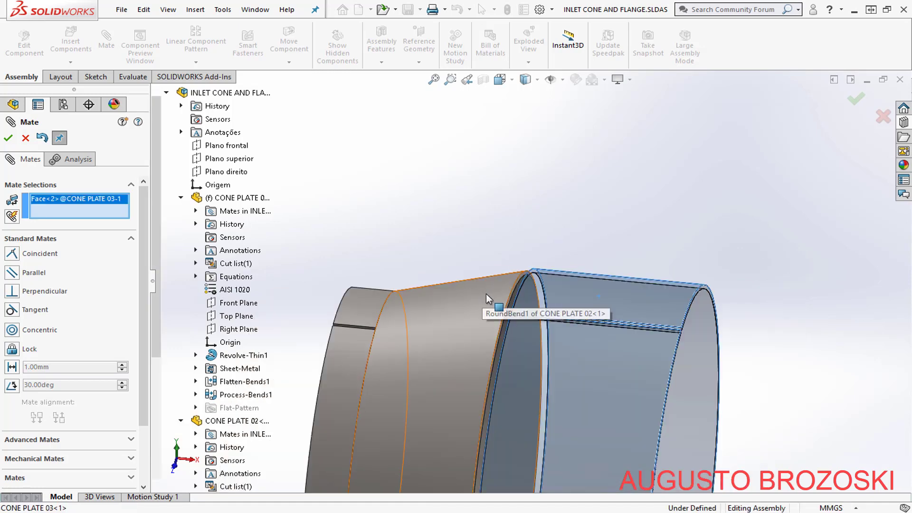
left_click(486, 293)
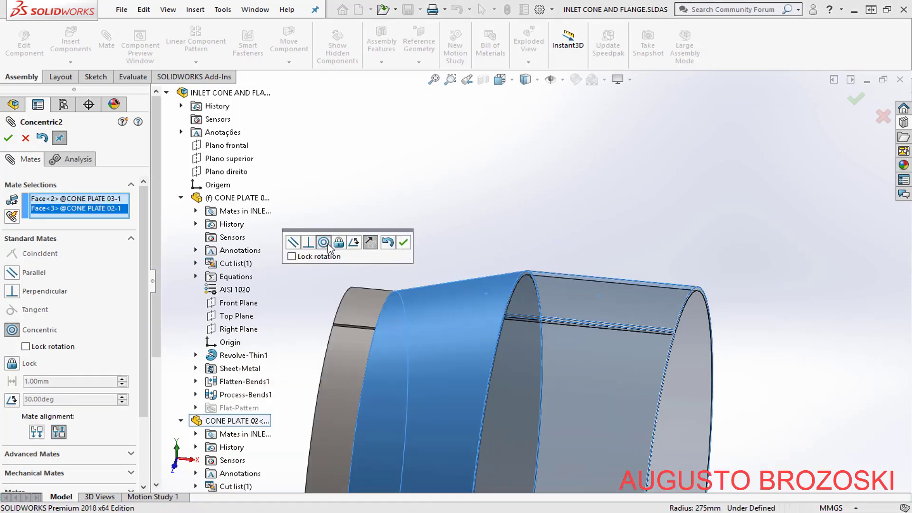
left_click(406, 243)
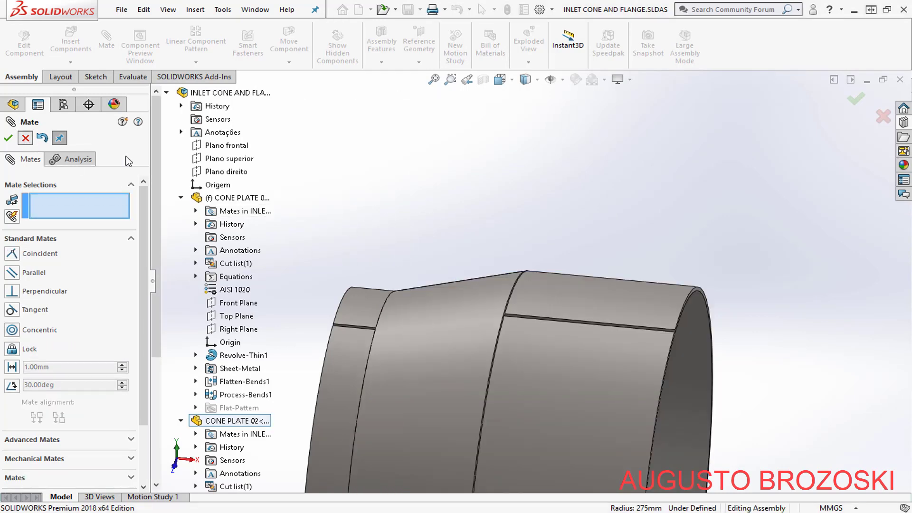
Close the mate command, show the assembly in isometric view and change the scene to a plain white background
left_click(512, 80)
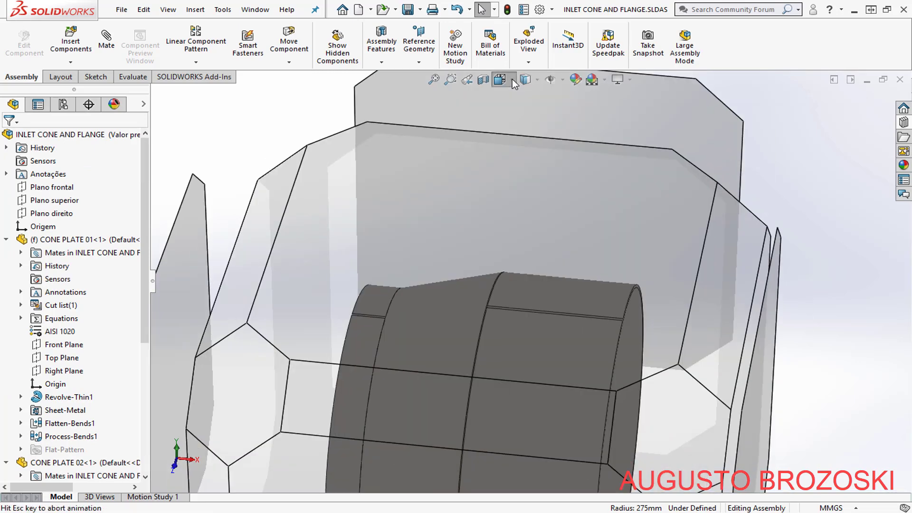
mouse_move(512, 81)
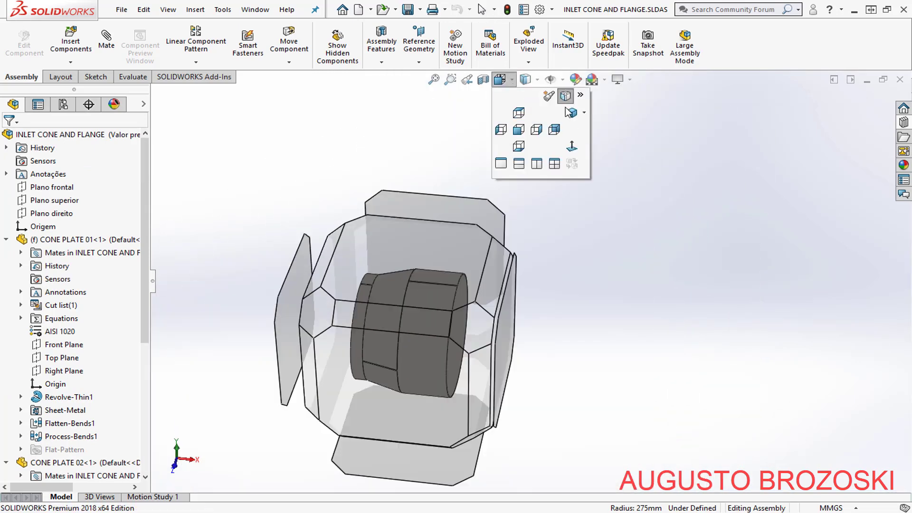
left_click(573, 112)
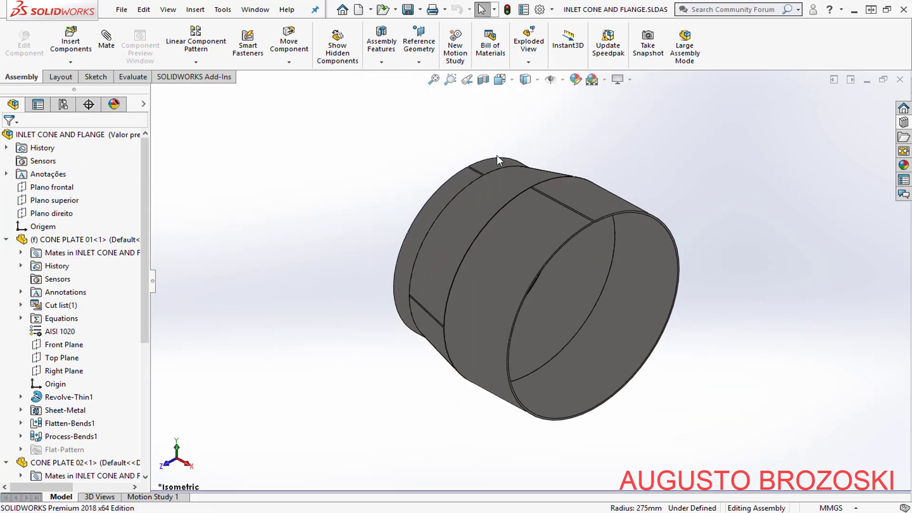
left_click(604, 79)
left_click(624, 138)
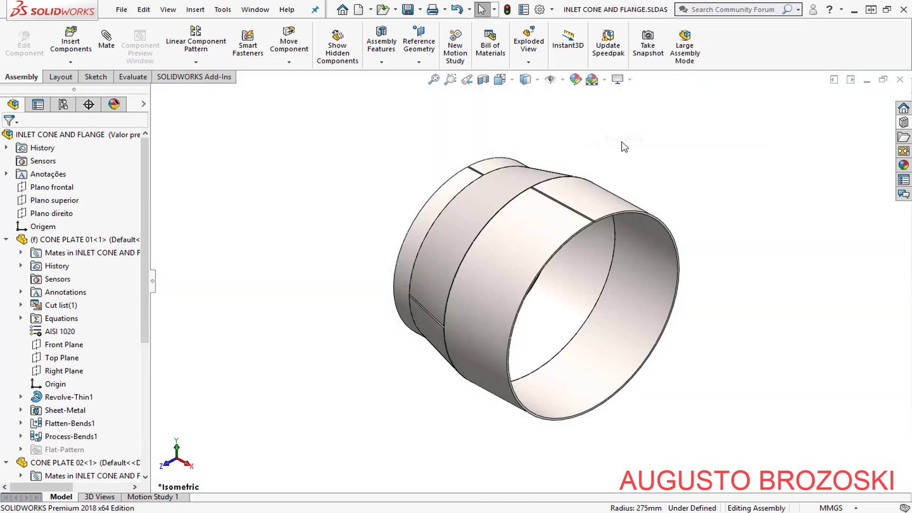
Rotate CONE PLATE 03 about its axis so its seam lies at the underside, offset from the seam of CONE PLATE 02
scroll(637, 174, "down", 3)
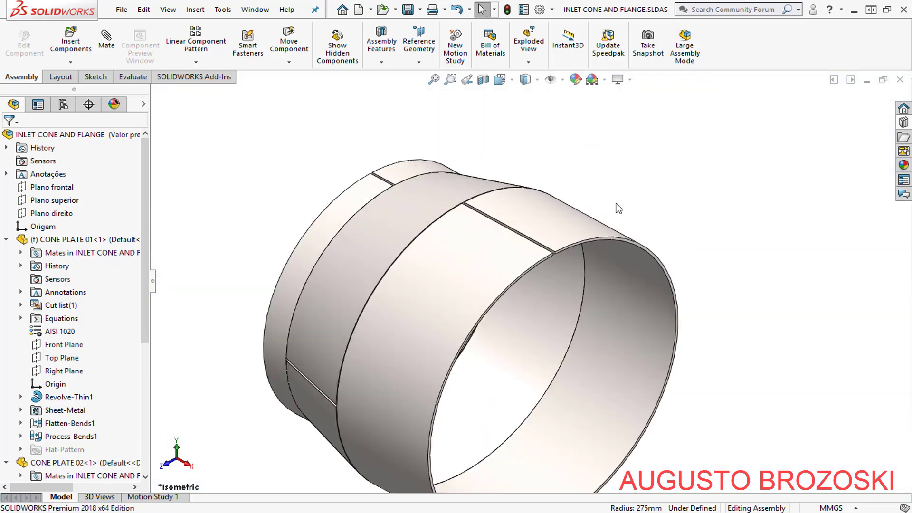
scroll(537, 278, "up", 3)
left_click(473, 341)
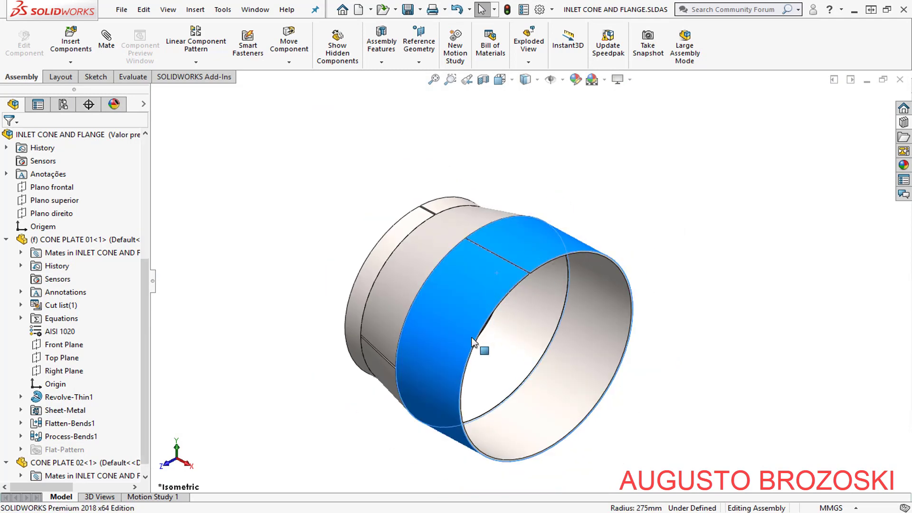
left_click(481, 443)
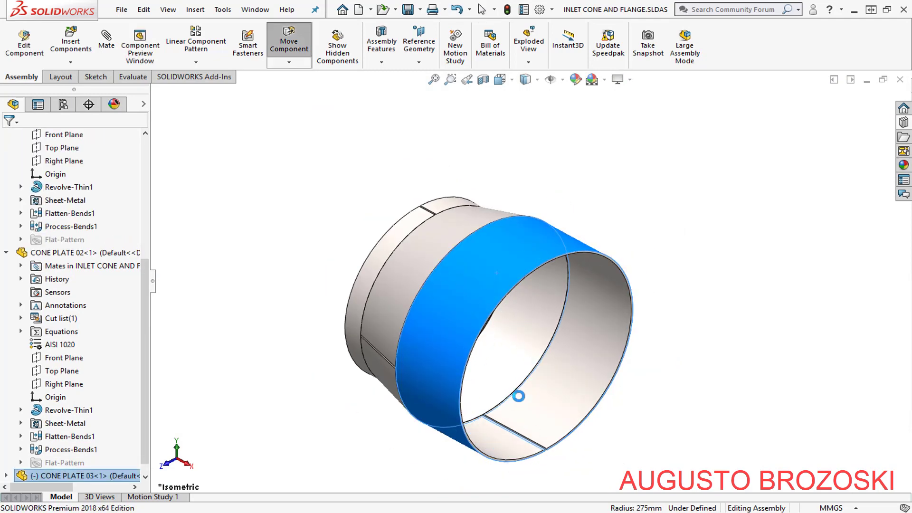
left_click(348, 235)
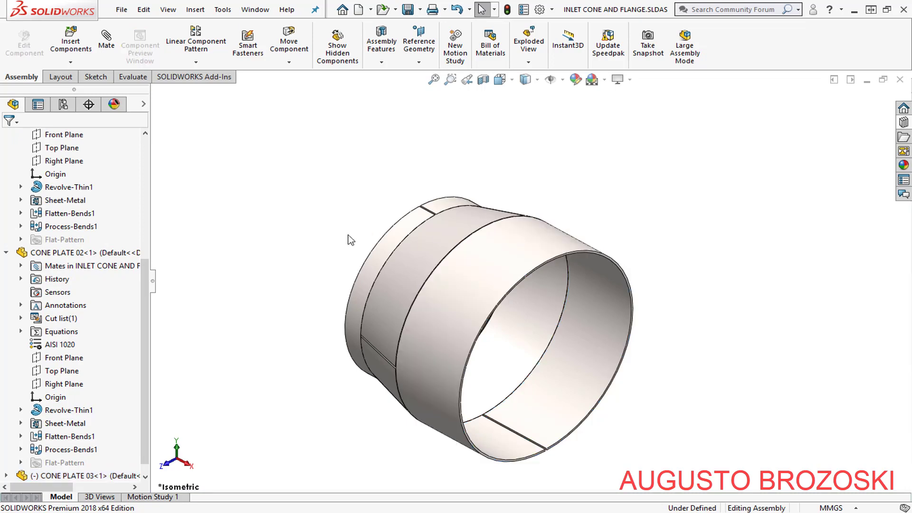
Add a coincident mate between the Front Plane of CONE PLATE 03 and the Front Plane of CONE PLATE 01
left_click(107, 42)
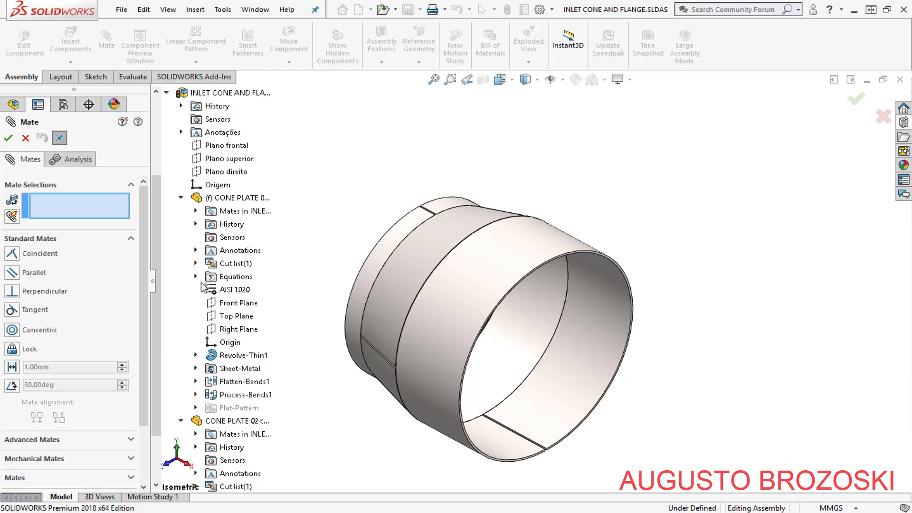
scroll(180, 214, "down", 5)
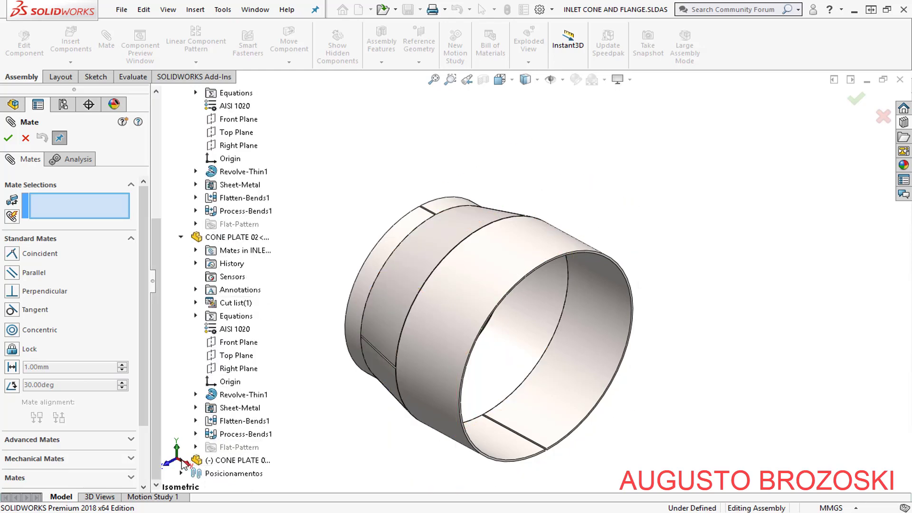
scroll(182, 466, "up", 1)
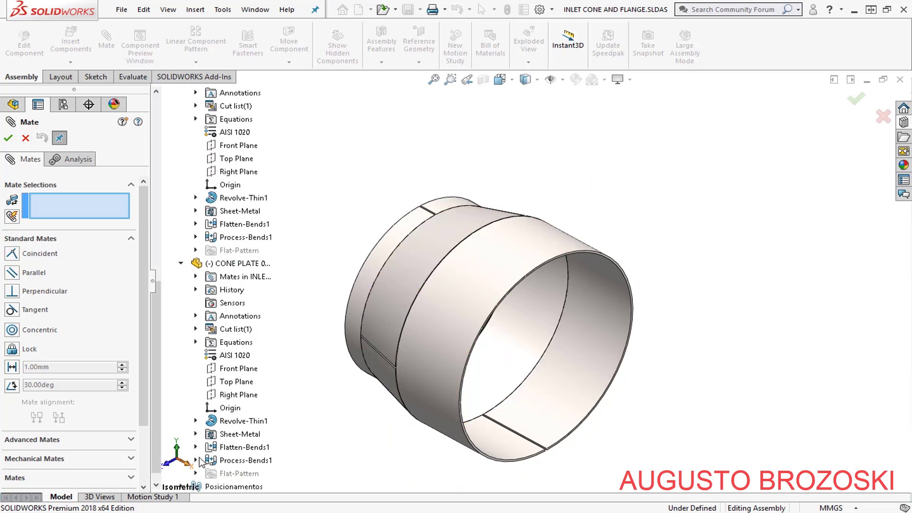
left_click(247, 369)
scroll(180, 177, "up", 3)
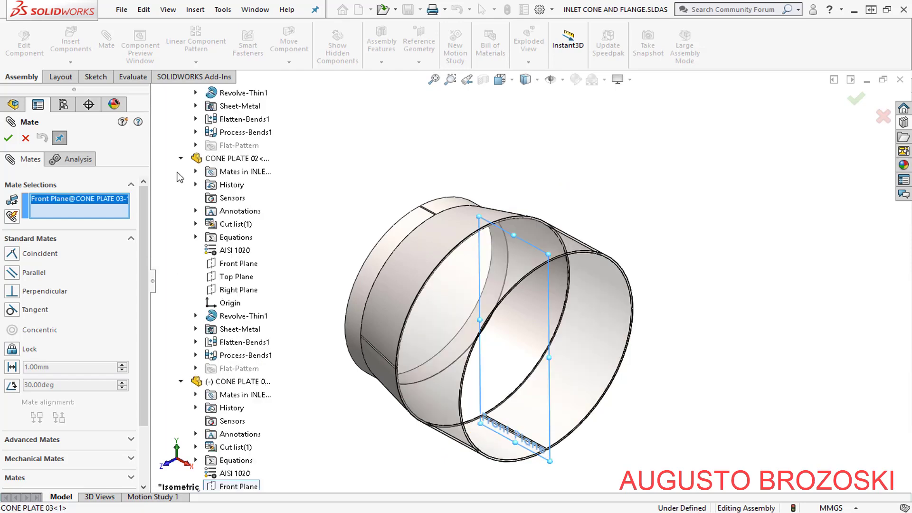
scroll(180, 177, "up", 7)
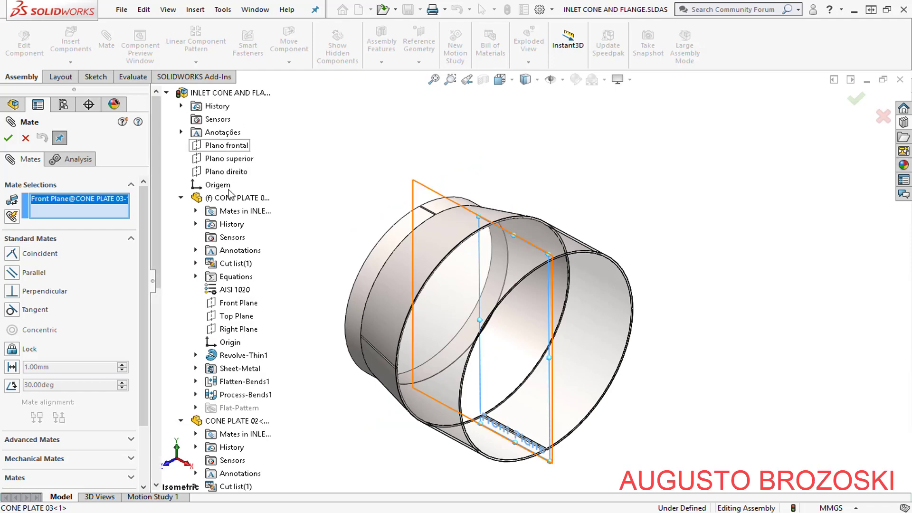
left_click(238, 304)
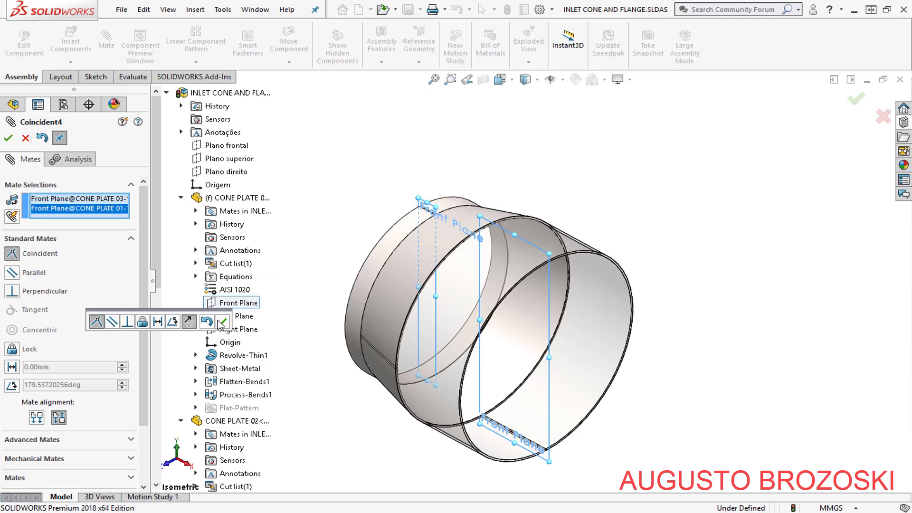
left_click(222, 322)
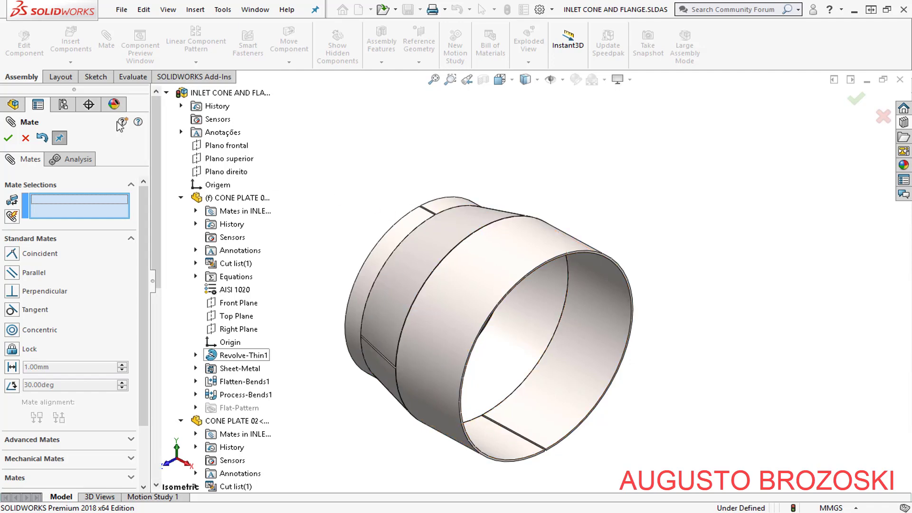
left_click(8, 138)
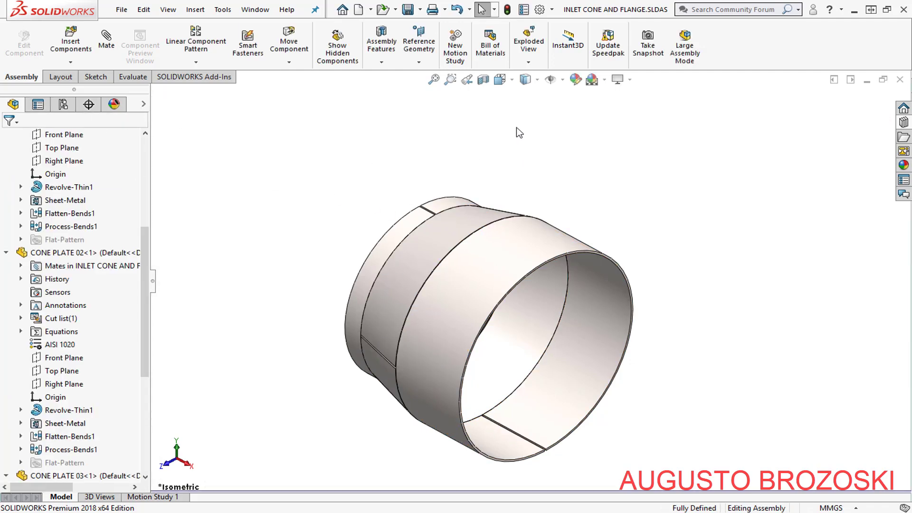
Consult the PDF drawing in Acrobat Reader, then return to the assembly and insert the INLET FLANGE beside the open end of CONE PLATE 03
left_click(509, 80)
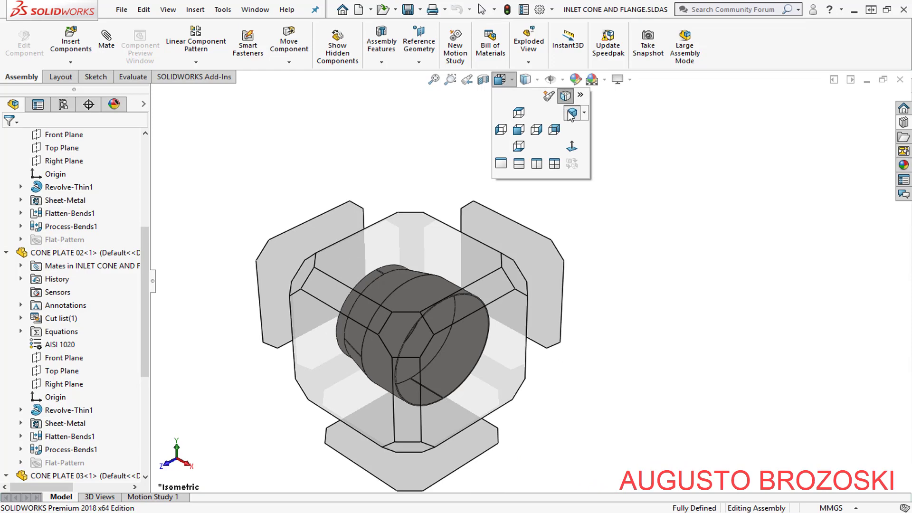
left_click(572, 114)
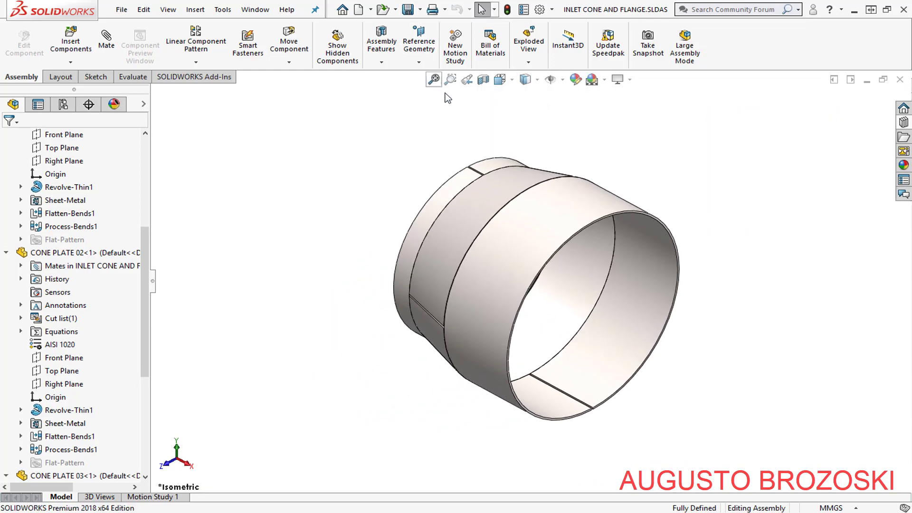
left_click(328, 512)
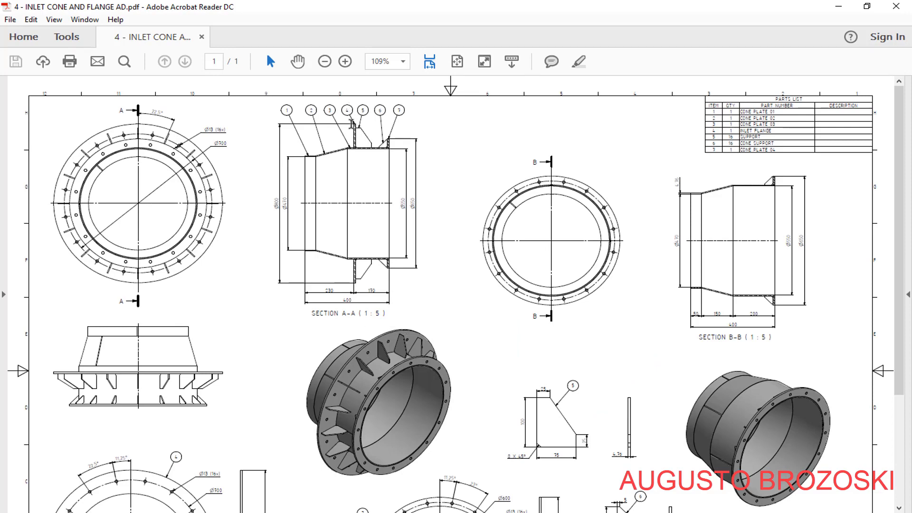
scroll(380, 247, "down", 4)
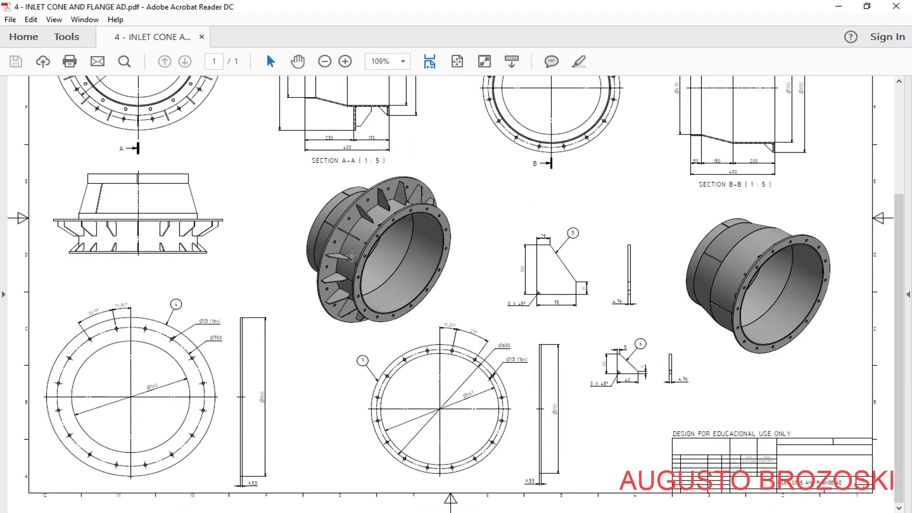
left_click(839, 6)
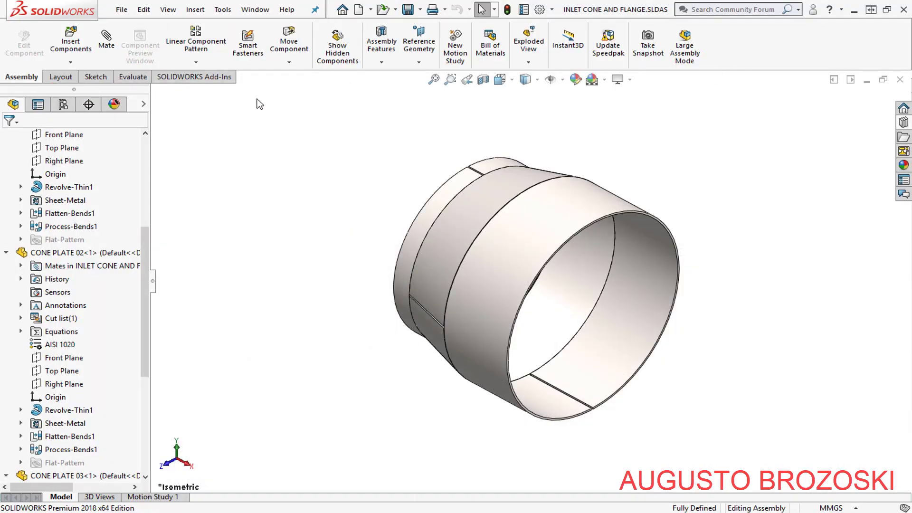
left_click(71, 46)
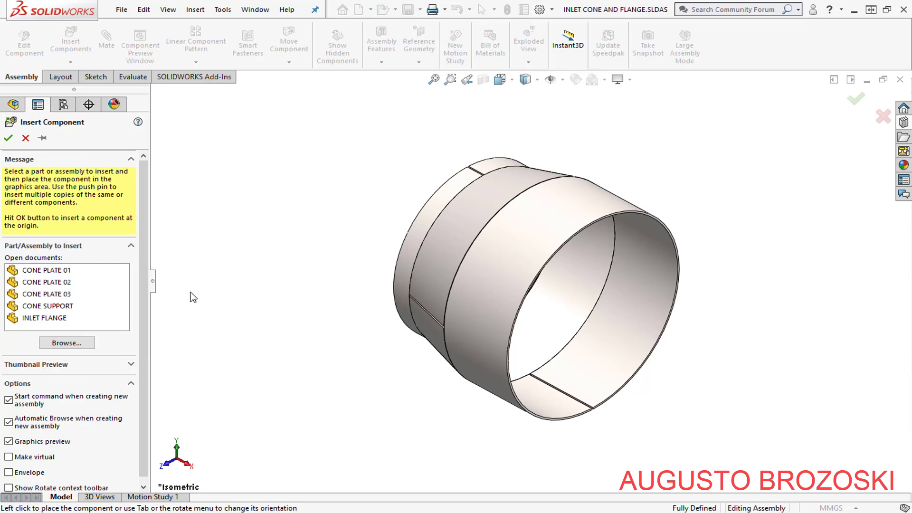
left_click(39, 318)
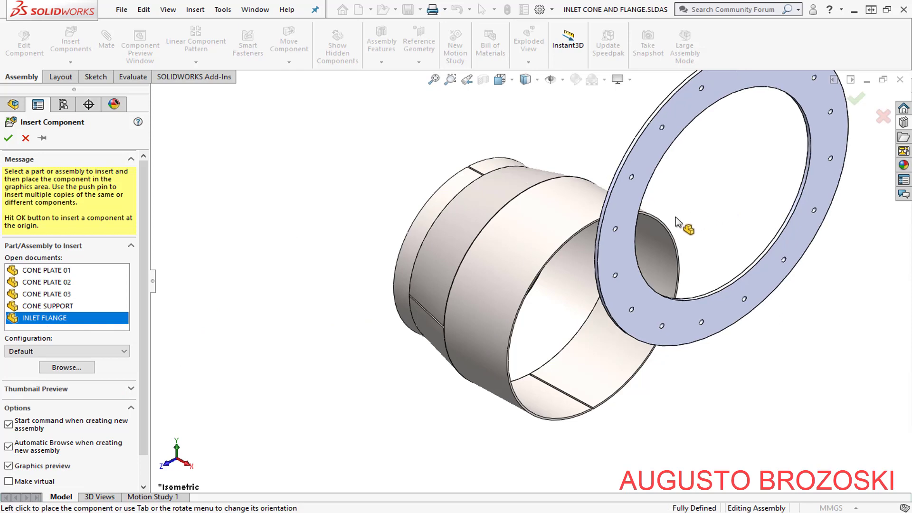
left_click(679, 222)
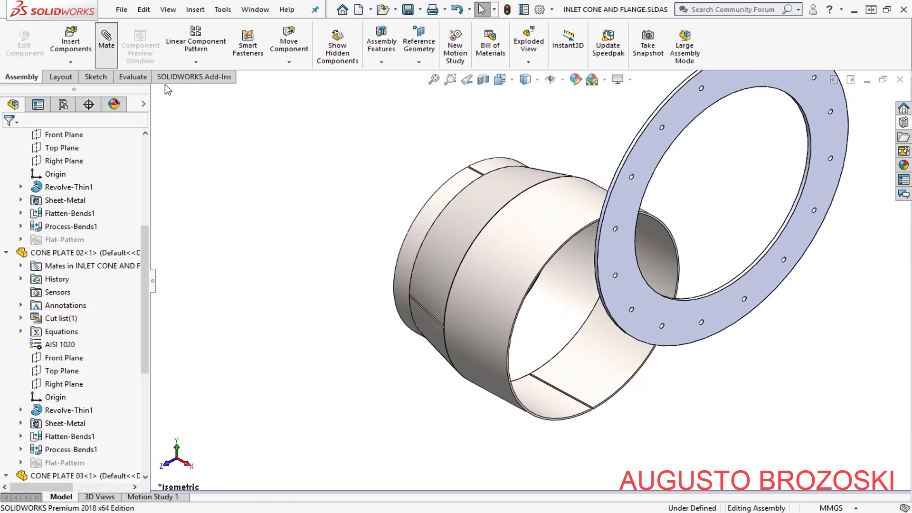
Add a concentric mate between the inner bore face of INLET FLANGE and the outer face of CONE PLATE 03
scroll(843, 185, "down", 3)
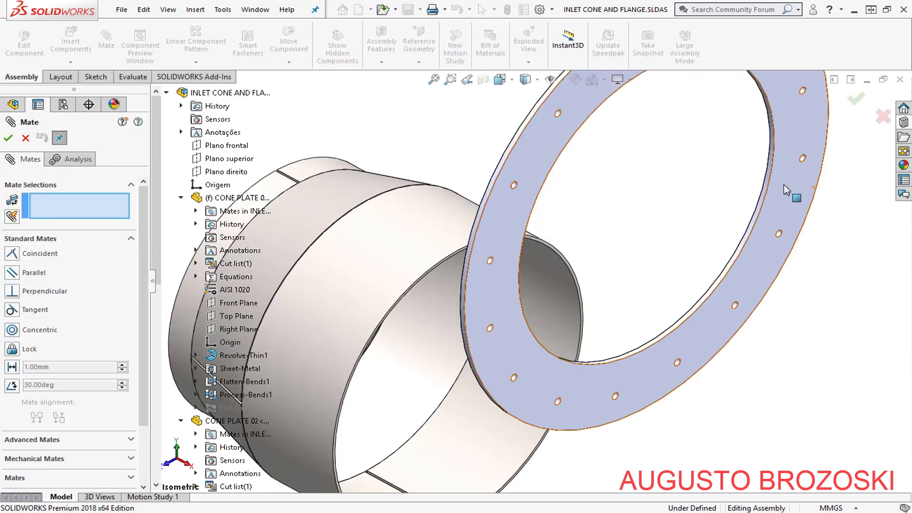
scroll(735, 202, "down", 5)
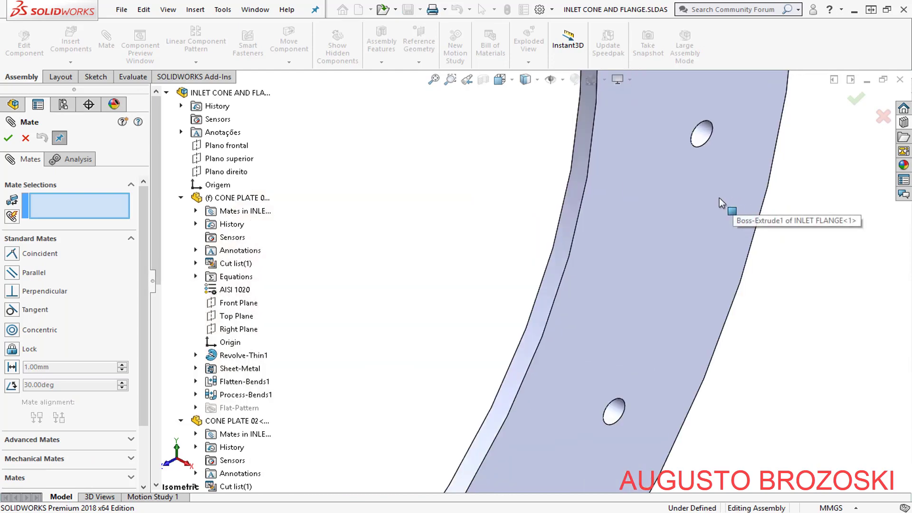
left_click(567, 219)
scroll(693, 218, "up", 8)
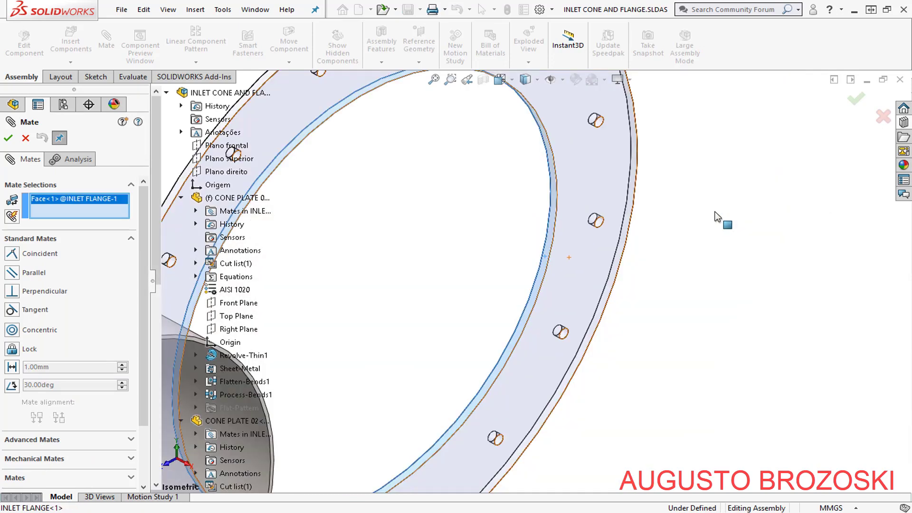
scroll(408, 298, "down", 3)
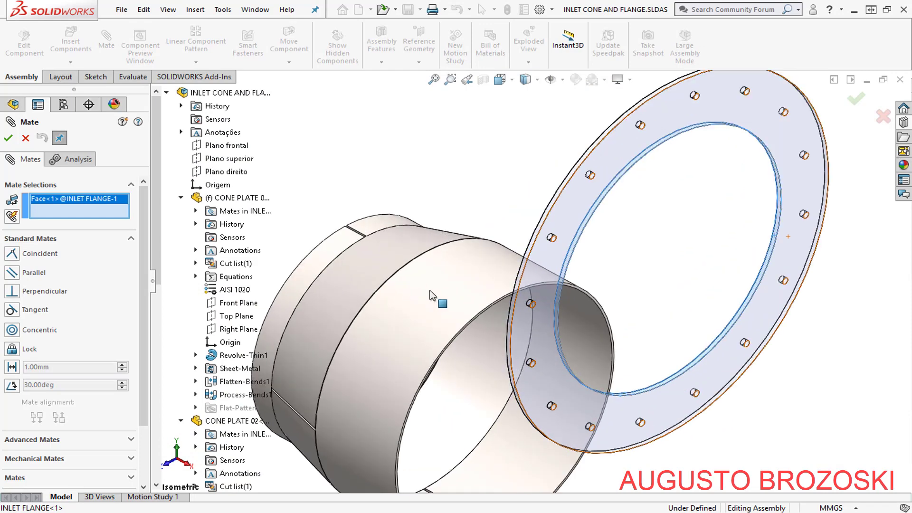
left_click(457, 277)
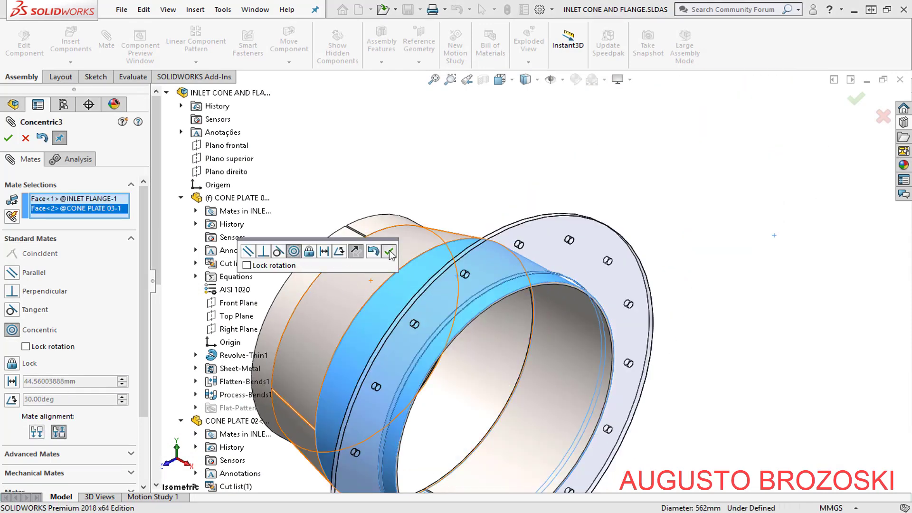
left_click(389, 253)
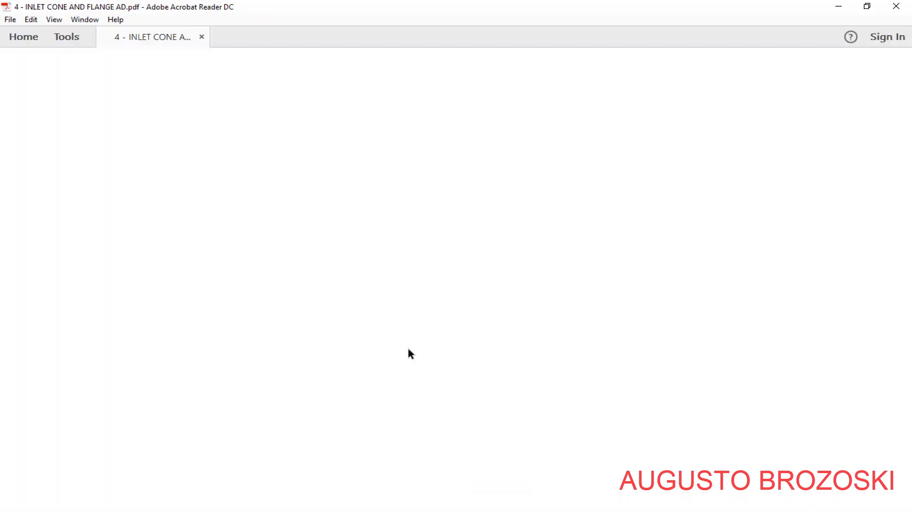
Examine section A-A of the PDF drawing for the inlet flange's distance from the small end of the cone
scroll(404, 243, "up", 3)
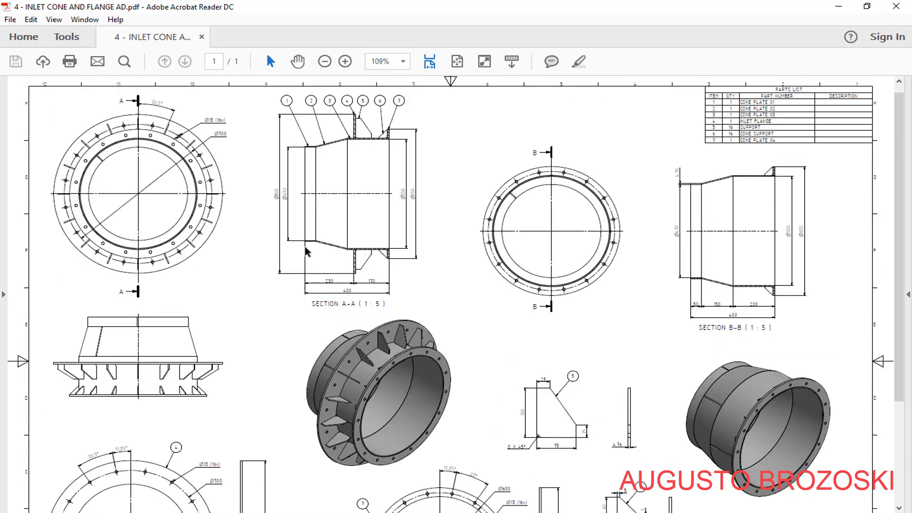
left_click(346, 63)
left_click(346, 64)
scroll(464, 337, "down", 2)
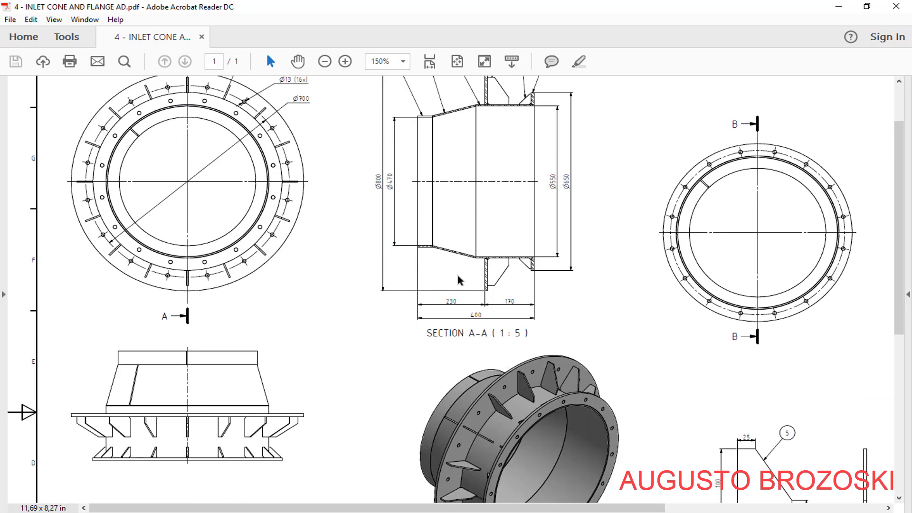
left_click(839, 7)
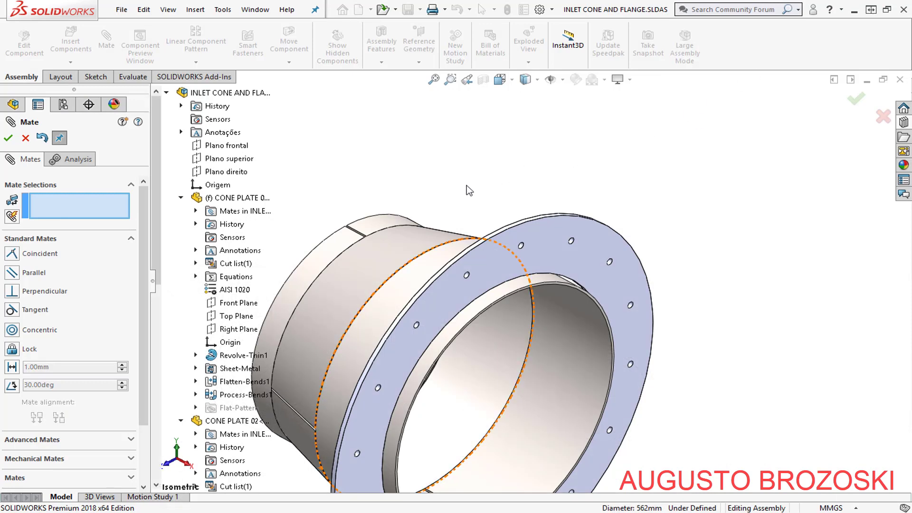
Add a 230 mm distance mate between the INLET FLANGE face towards the cone's small end and the end face of CONE PLATE 01
scroll(449, 205, "up", 3)
middle_click_drag(499, 207, 489, 259)
scroll(481, 257, "down", 4)
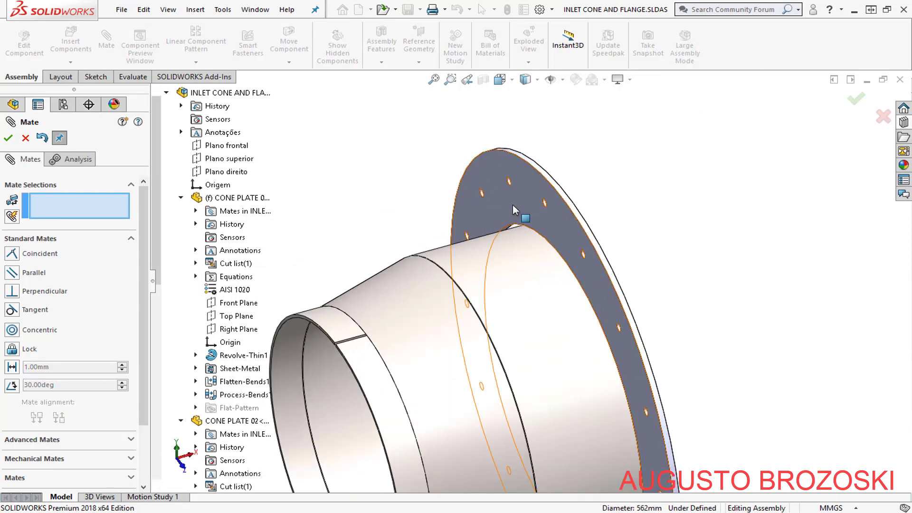
left_click(512, 205)
scroll(283, 333, "down", 4)
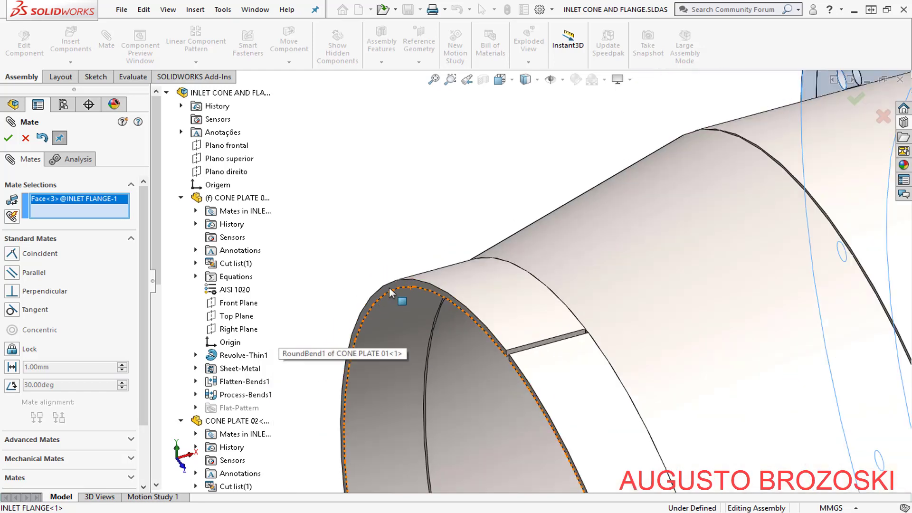
left_click(389, 286)
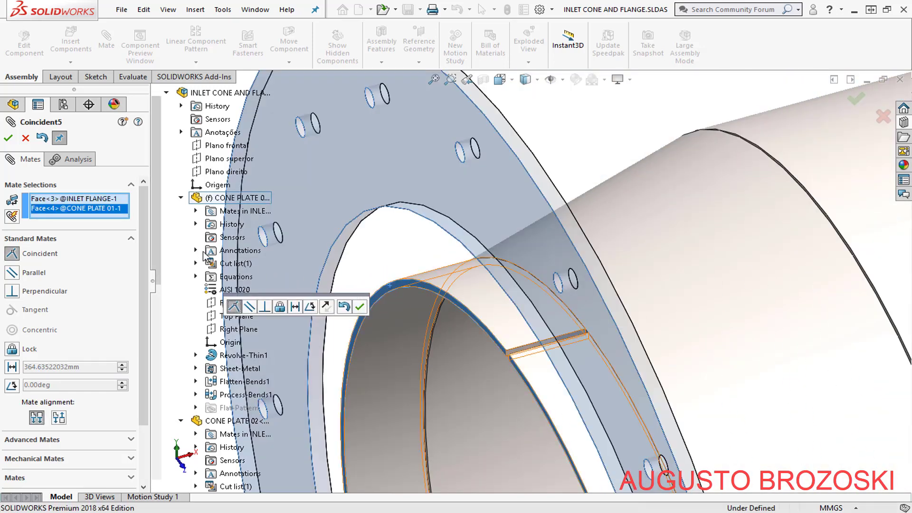
left_click(295, 307)
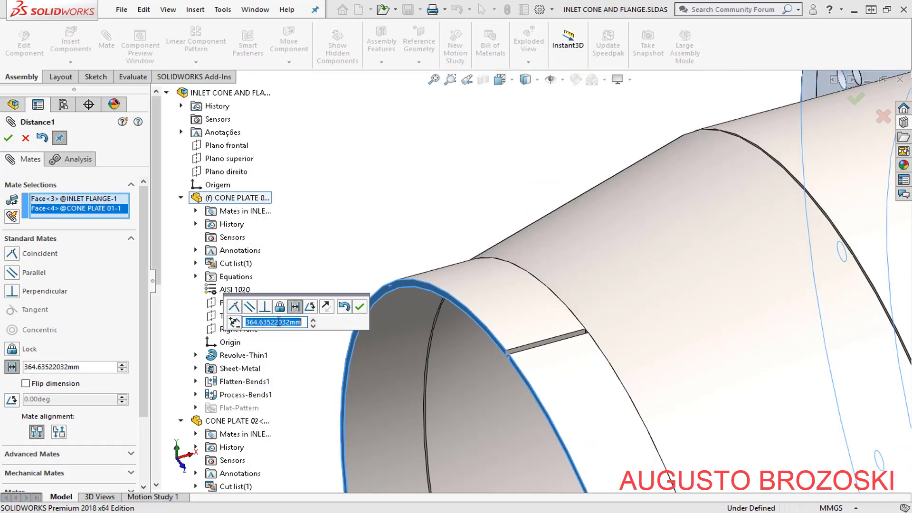
key("Return")
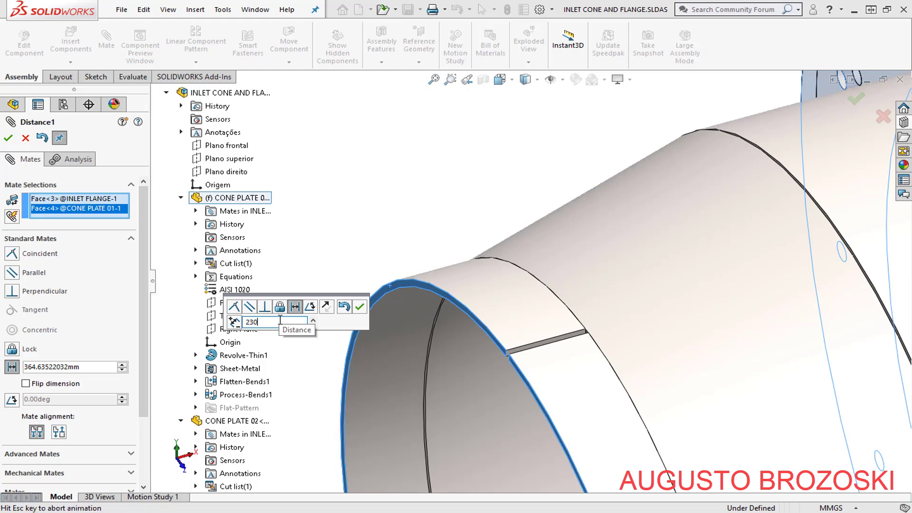
scroll(637, 276, "up", 3)
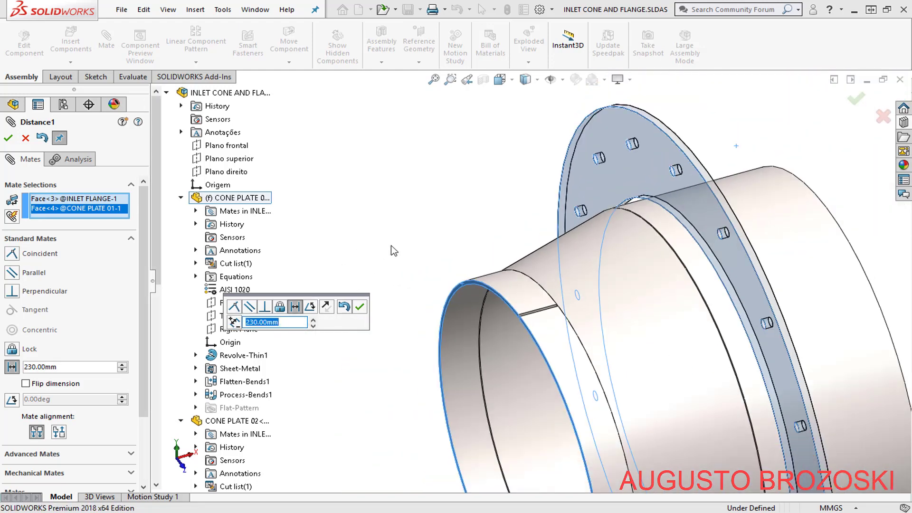
left_click(361, 307)
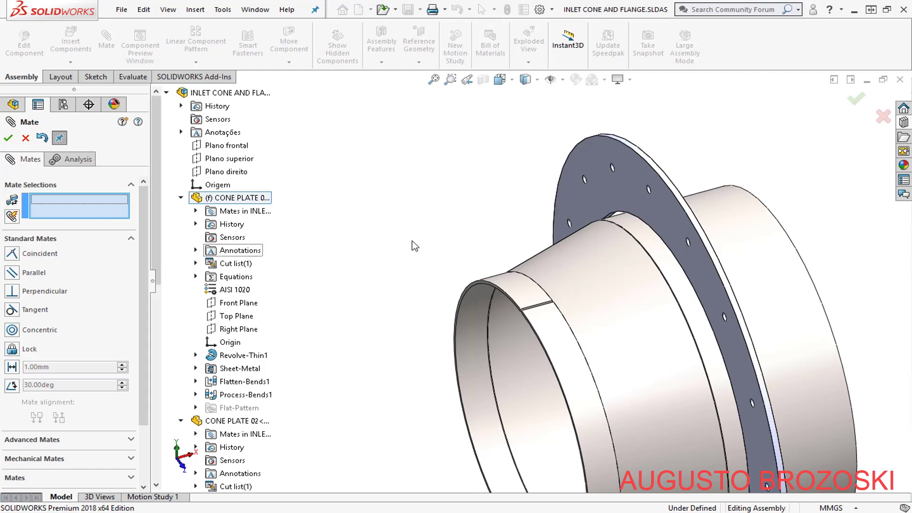
Add a coincident mate between the Front Plane of INLET FLANGE and the assembly's Plano frontal, and close the mate command
left_click(513, 80)
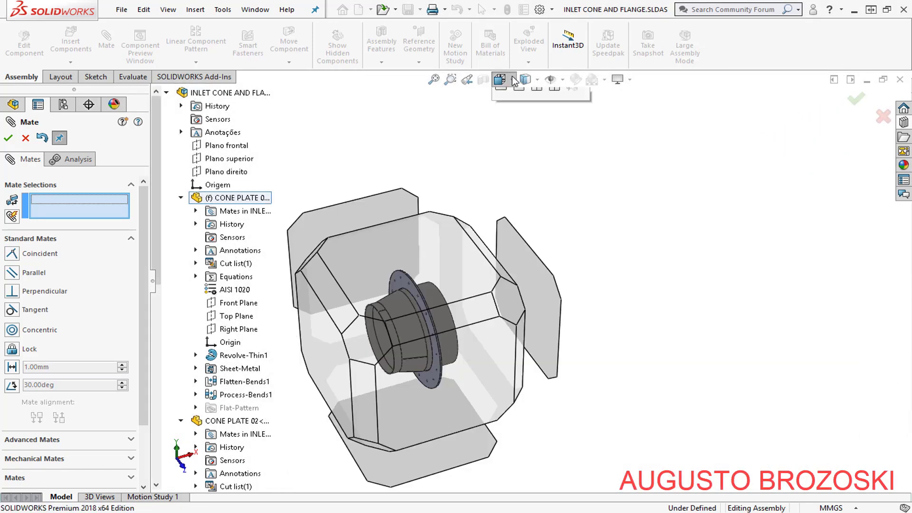
left_click(572, 114)
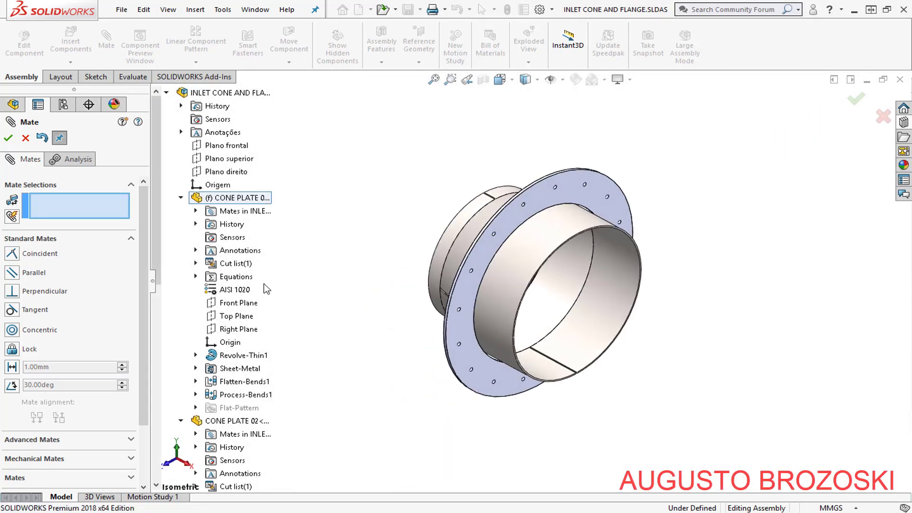
left_click(181, 198)
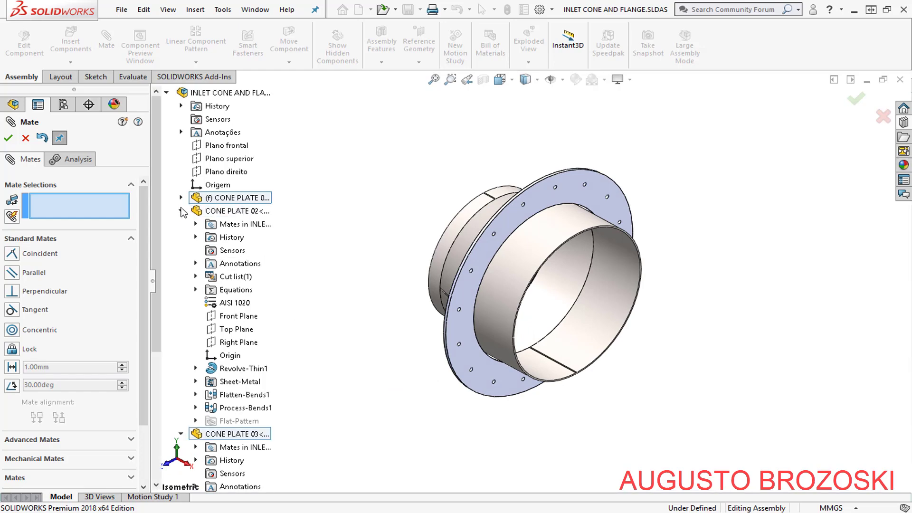
left_click(181, 211)
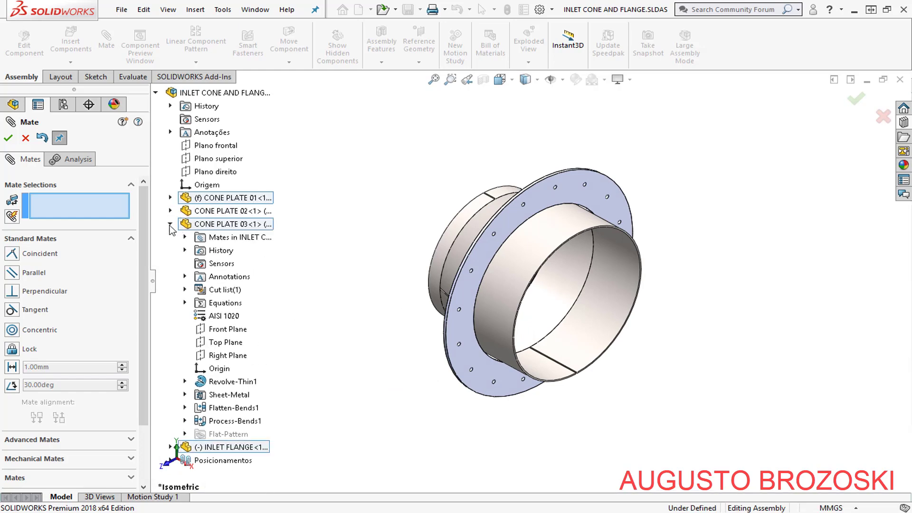
left_click(170, 224)
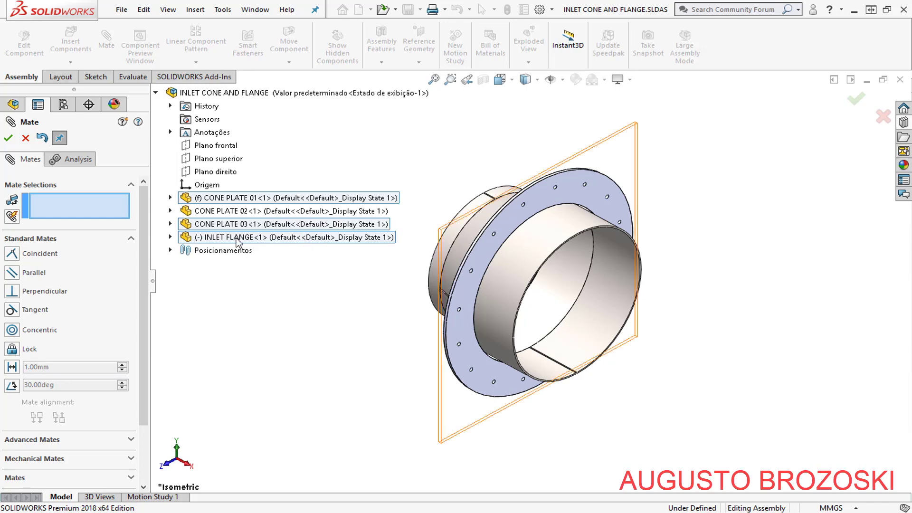
left_click(171, 238)
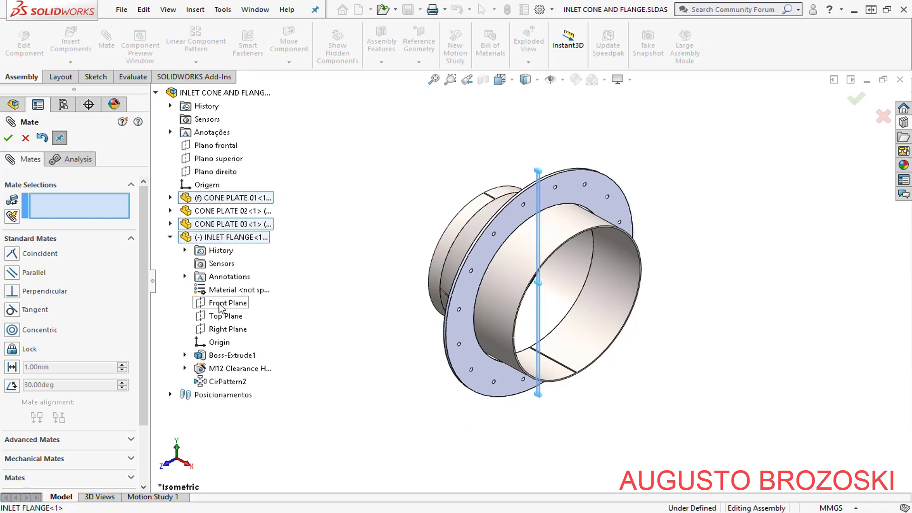
left_click(221, 304)
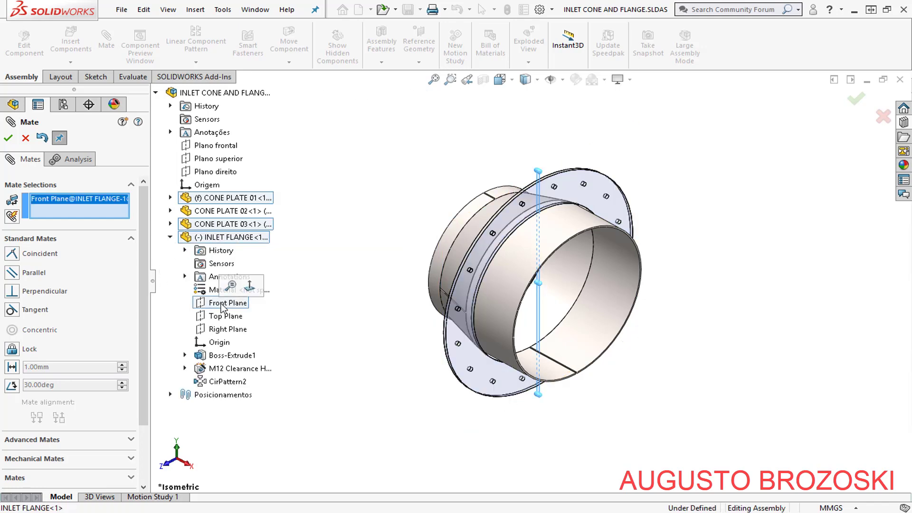
left_click(222, 146)
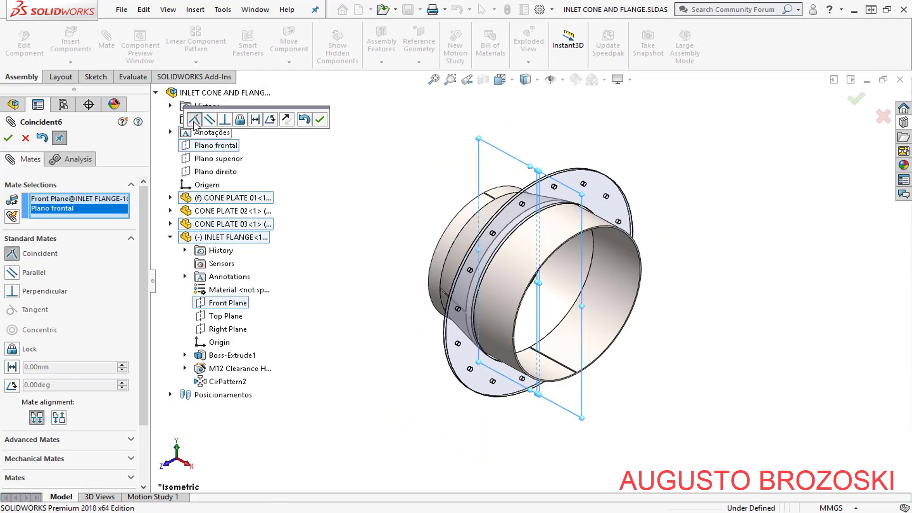
left_click(315, 122)
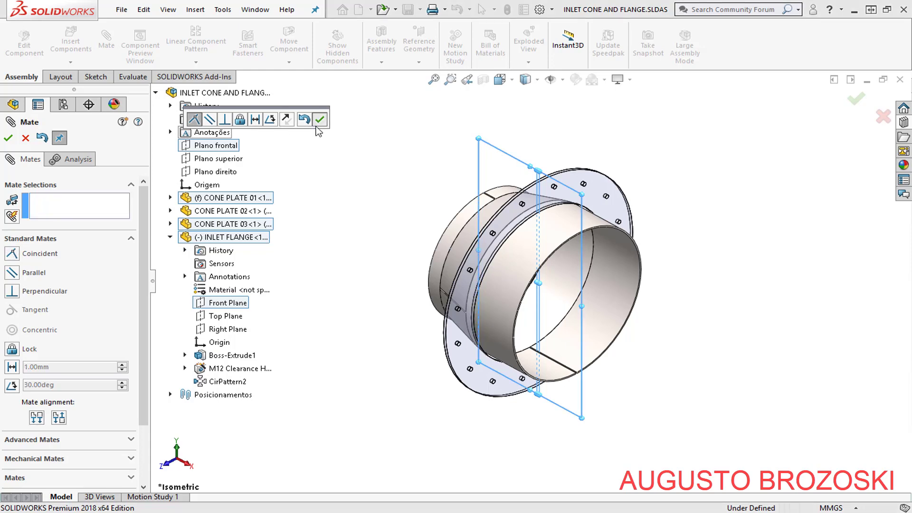
left_click(8, 138)
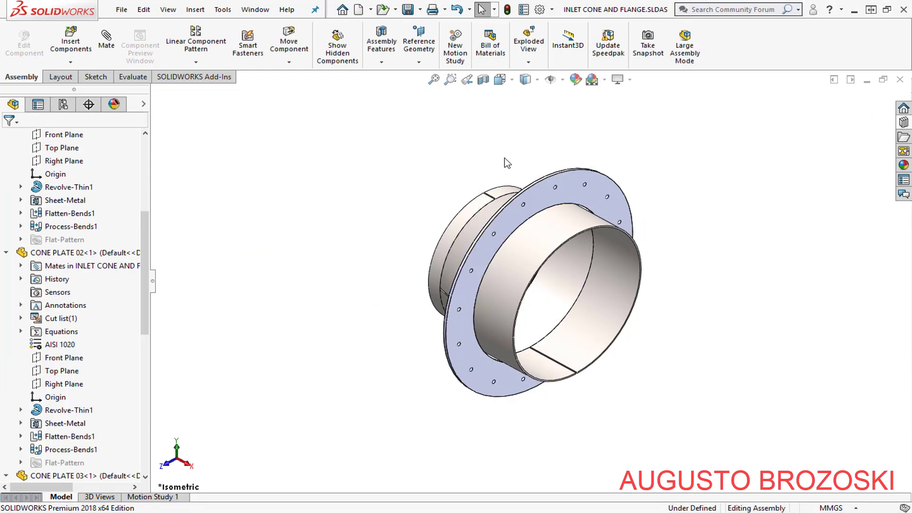
left_click(506, 82)
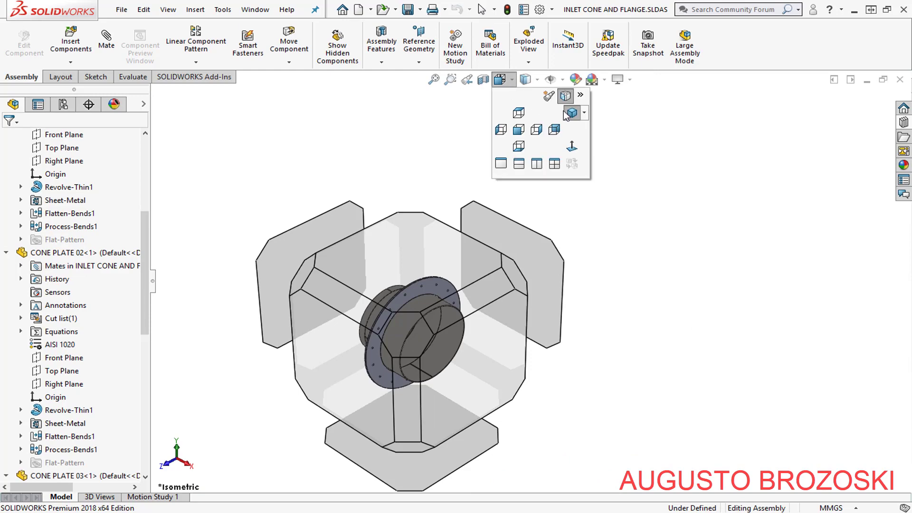
Examine section A-A and the parts list of the PDF drawing for the supports attached to the inlet flange
left_click(549, 115)
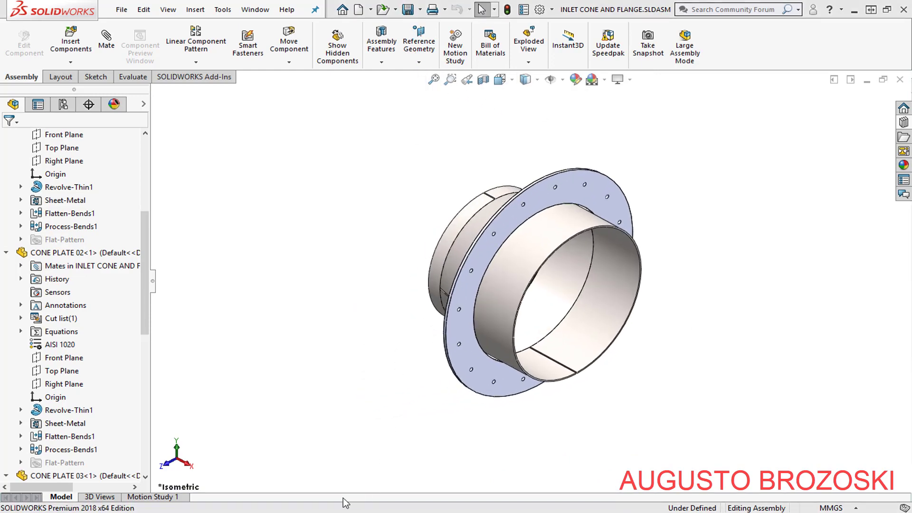
key("alt+Tab")
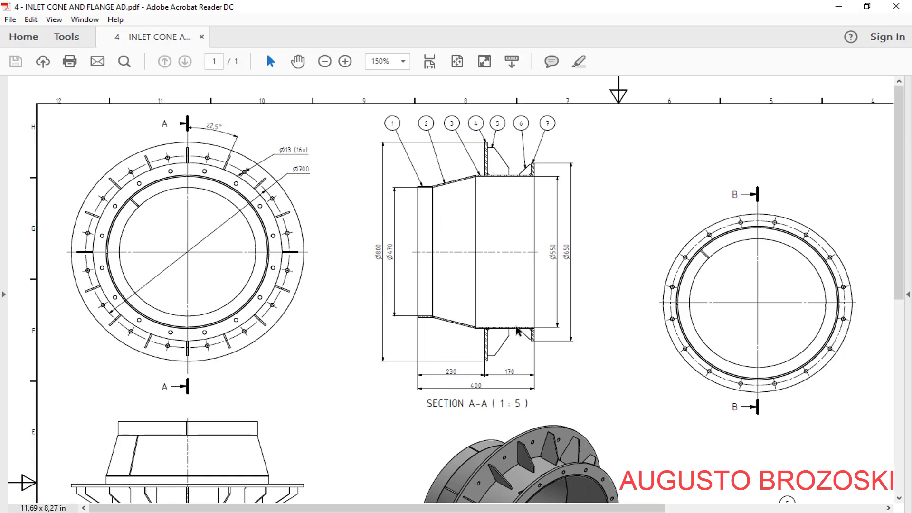
left_click_drag(599, 509, 770, 510)
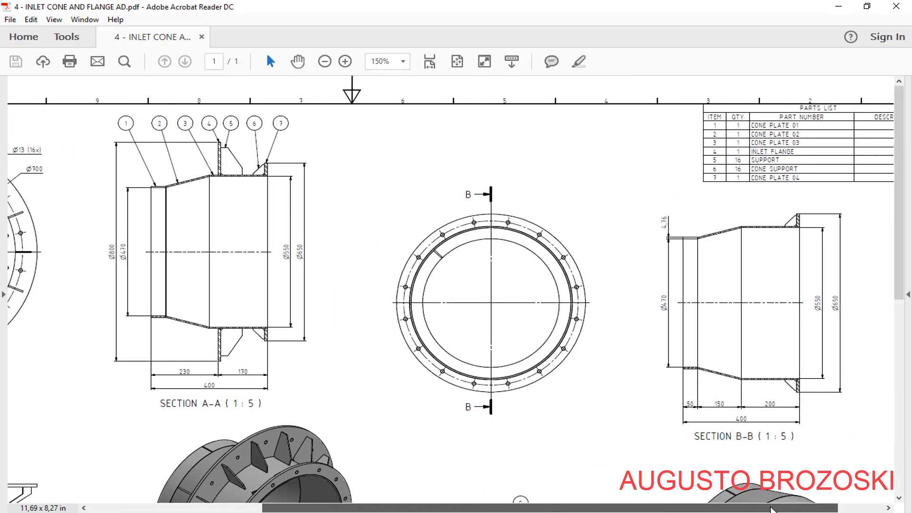
left_click(842, 8)
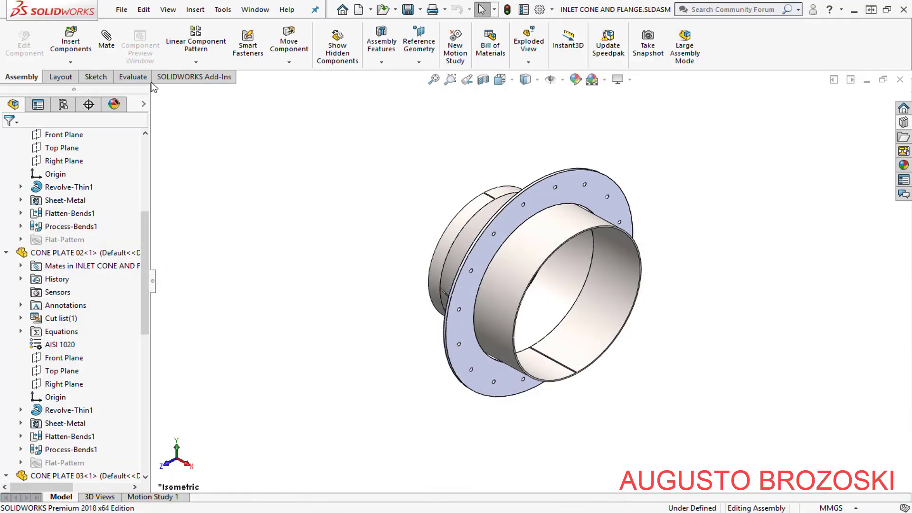
Insert the part SUPPORT.SLDPRT into the assembly, placing it freely beside the inlet flange
left_click(70, 42)
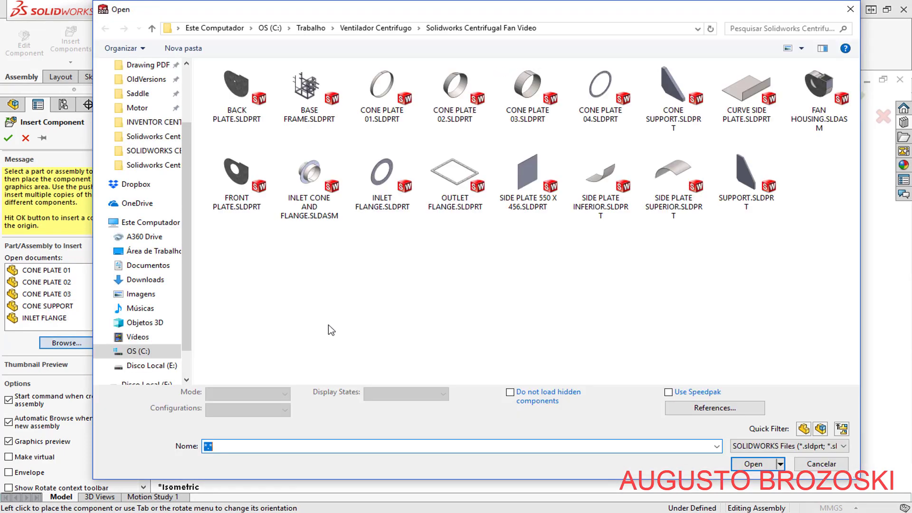
left_click(744, 178)
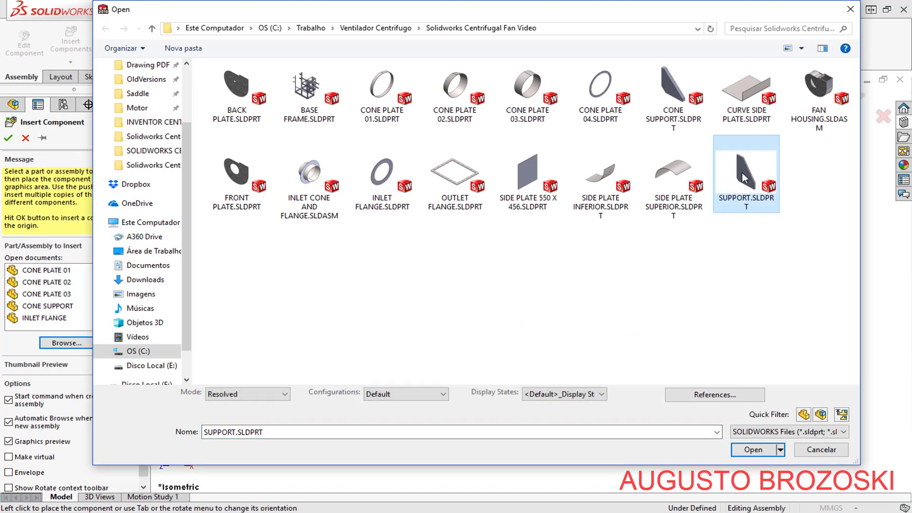
left_click(756, 450)
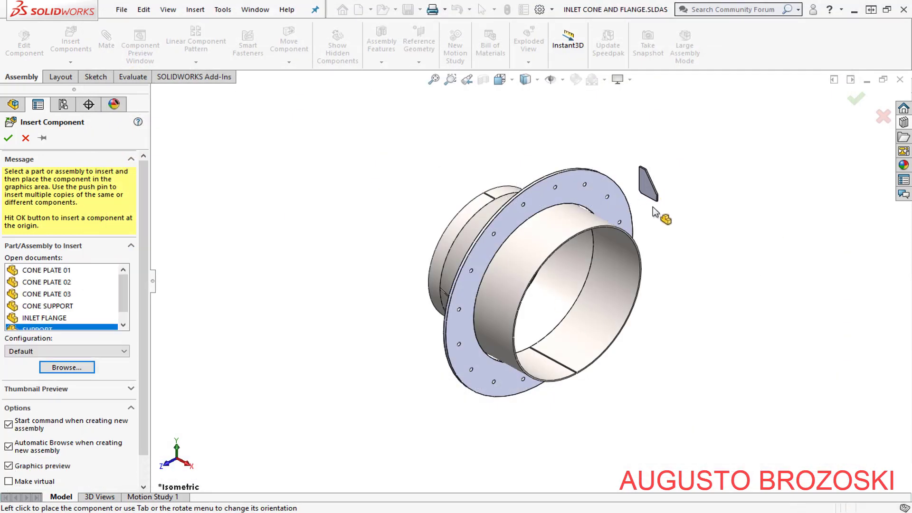
left_click(674, 190)
Add a coincident mate between the long straight edge face of SUPPORT and the INLET FLANGE face towards the cone's large end
scroll(644, 207, "down", 3)
scroll(642, 203, "down", 2)
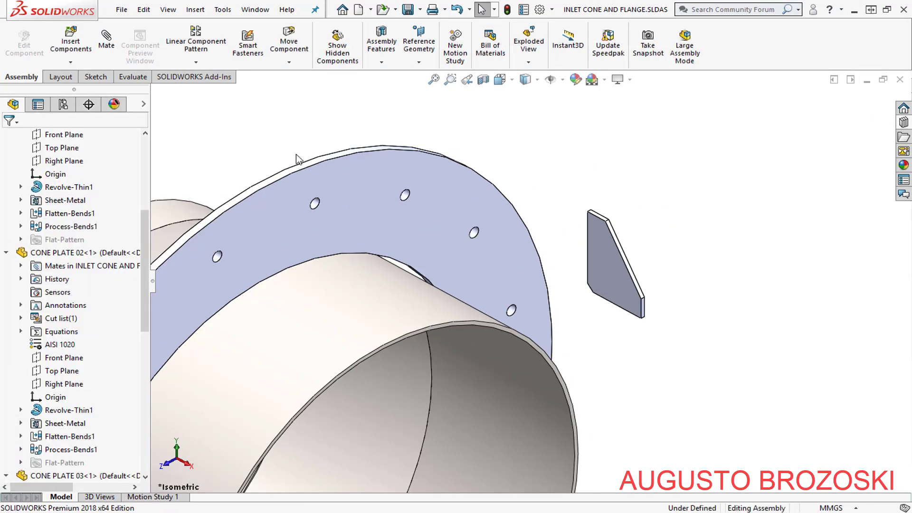
left_click(107, 46)
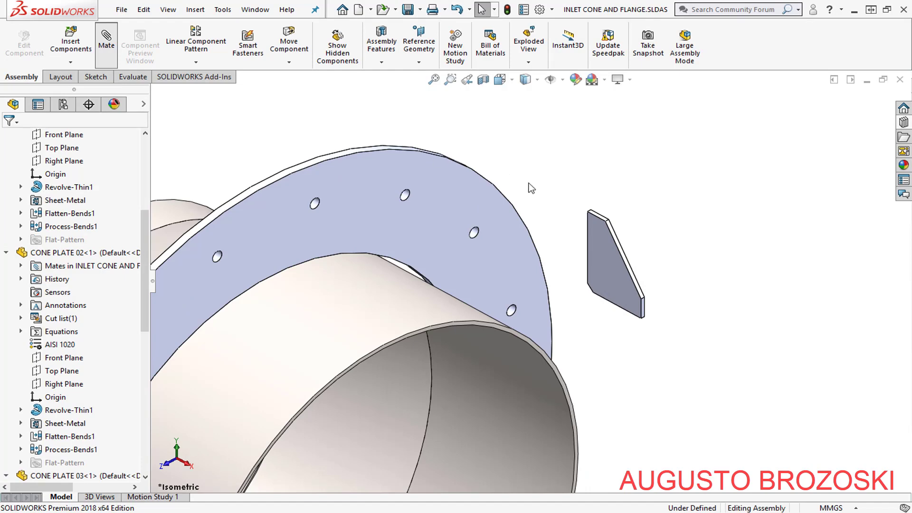
middle_click_drag(546, 199, 656, 248)
scroll(561, 262, "down", 10)
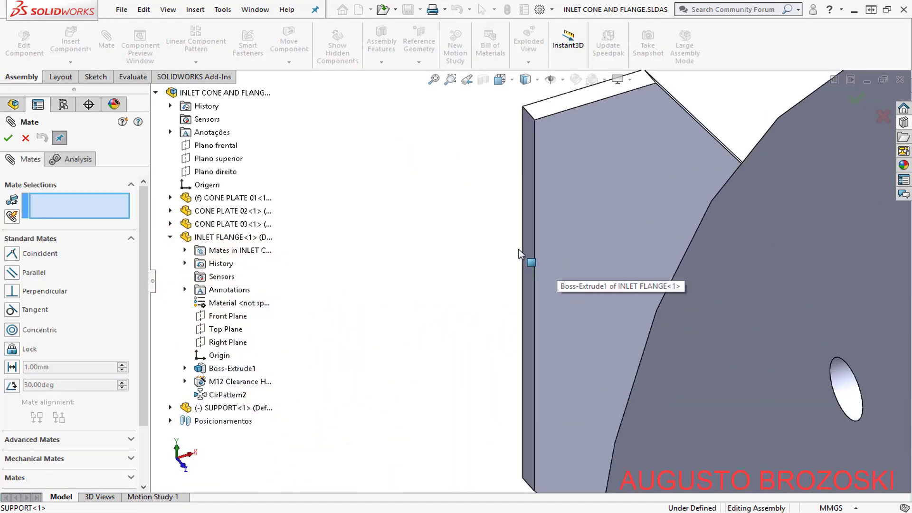
left_click(527, 236)
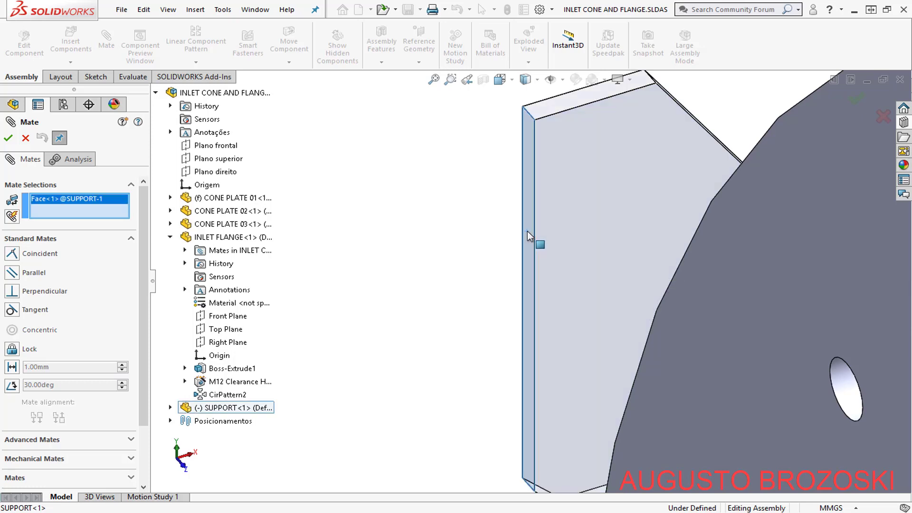
left_click(500, 80)
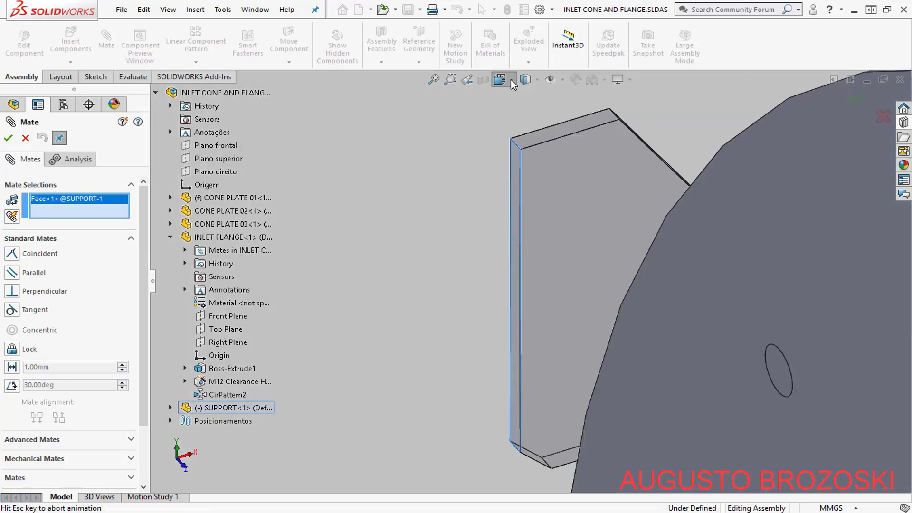
left_click(571, 113)
scroll(571, 205, "down", 4)
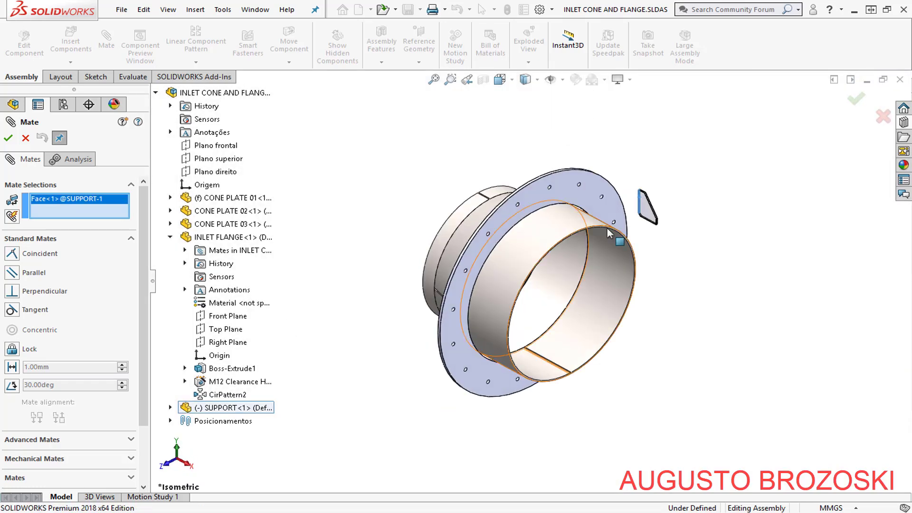
left_click(529, 202)
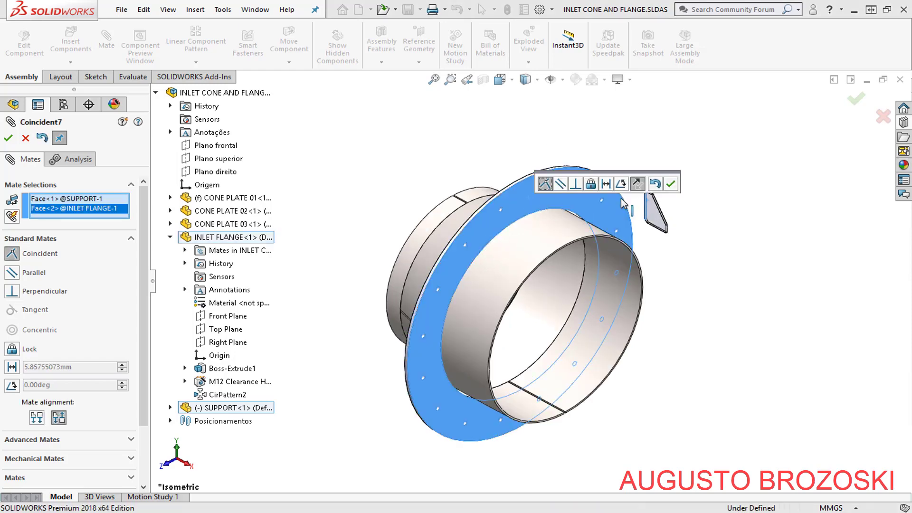
left_click(671, 185)
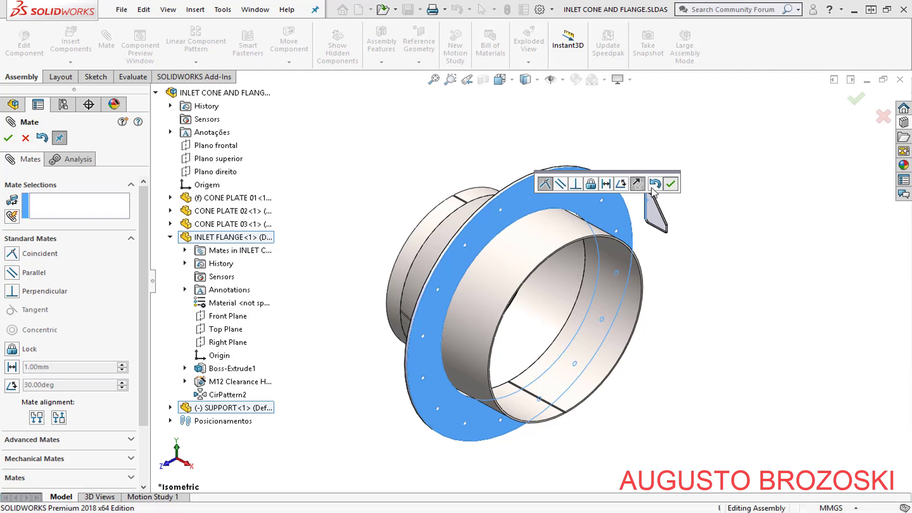
Add a coincident mate between the Front Plane of SUPPORT and the assembly's Plano frontal
left_click(170, 408)
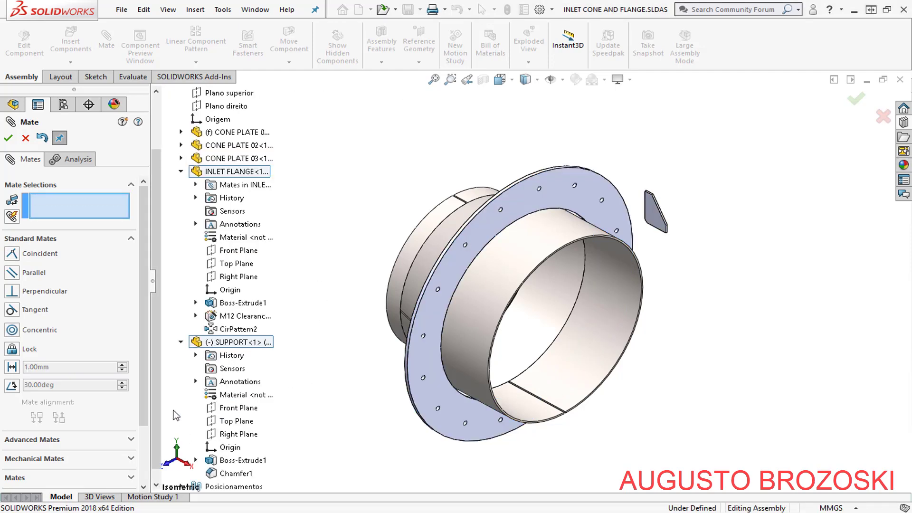
scroll(552, 198, "down", 5)
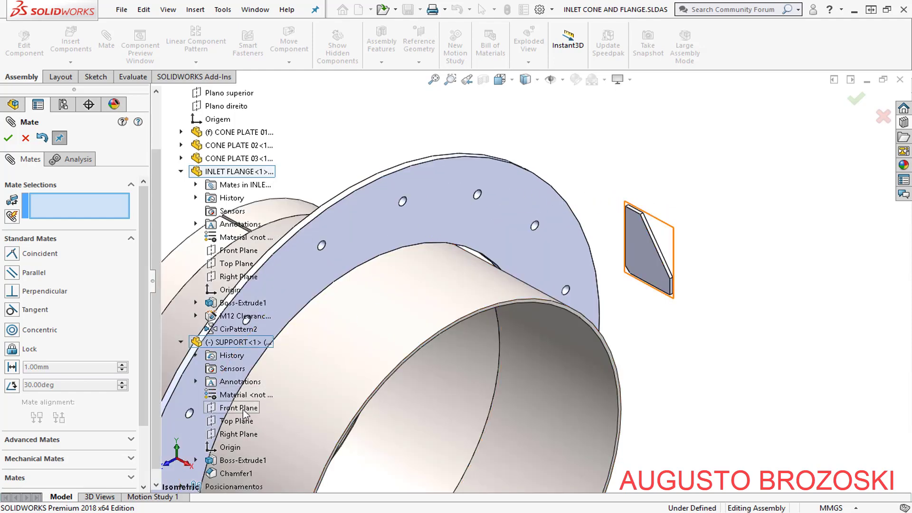
left_click(232, 409)
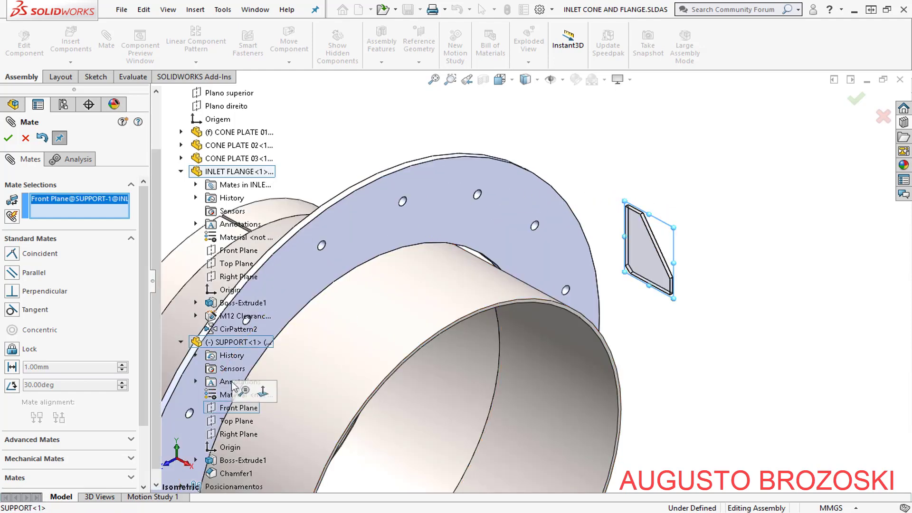
scroll(531, 283, "up", 3)
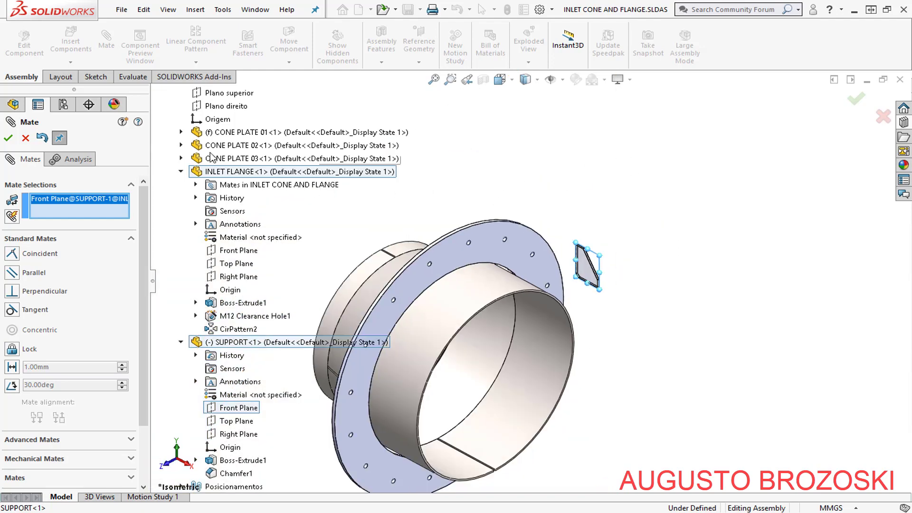
scroll(230, 119, "up", 3)
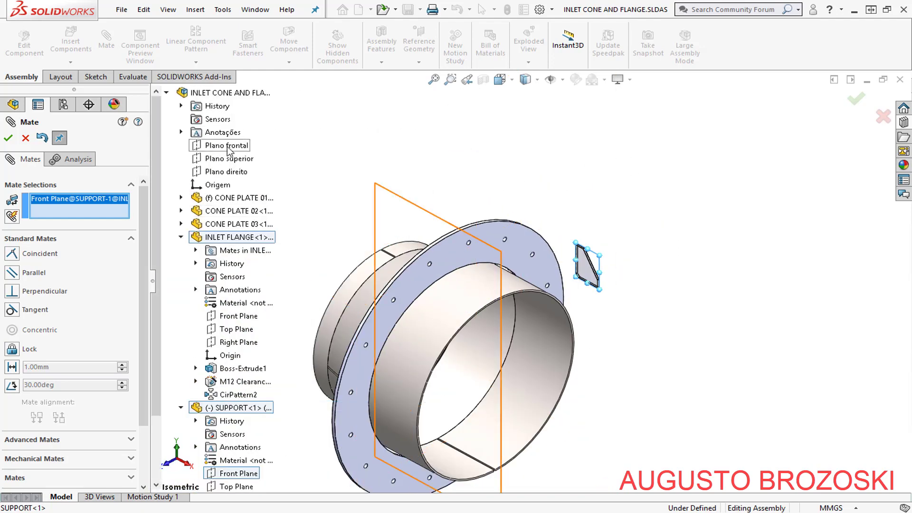
left_click(227, 147)
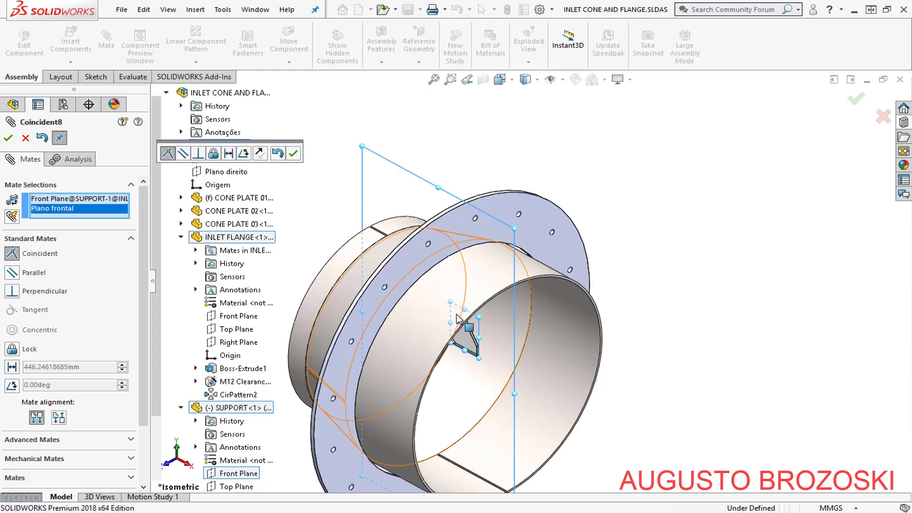
left_click(511, 82)
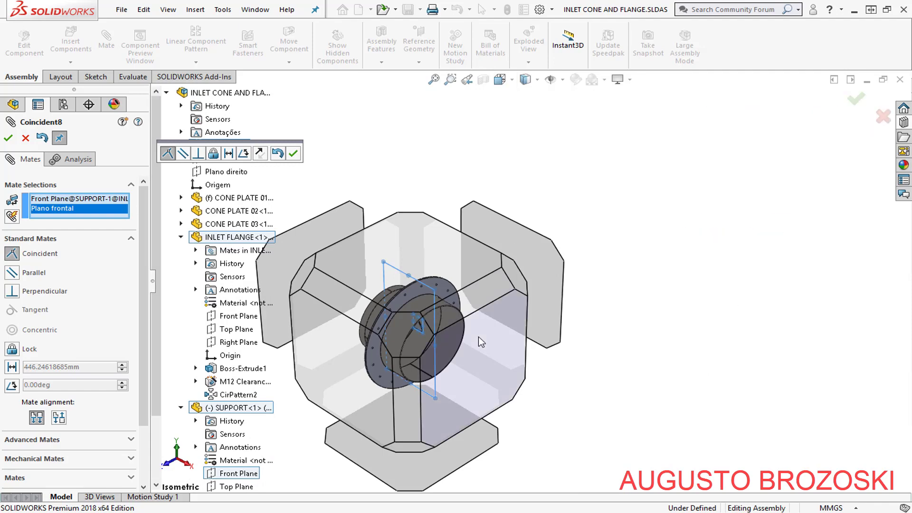
left_click(478, 336)
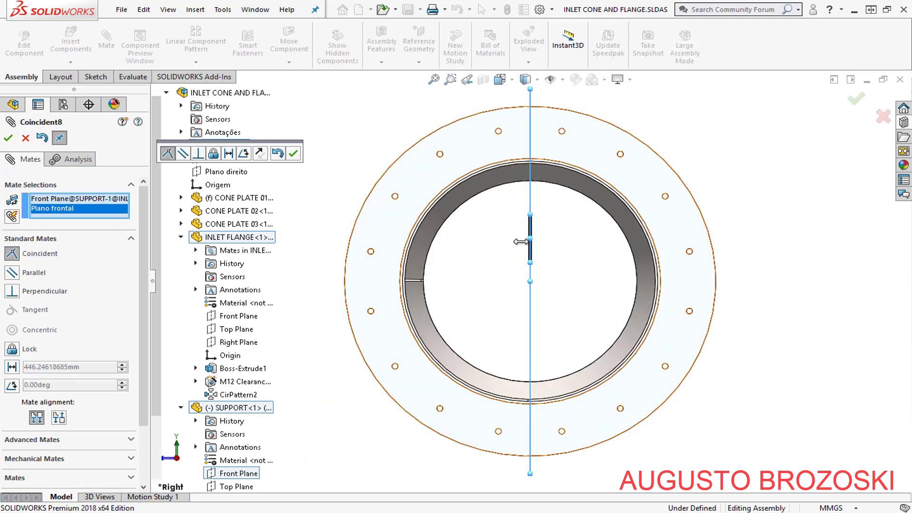
left_click(513, 81)
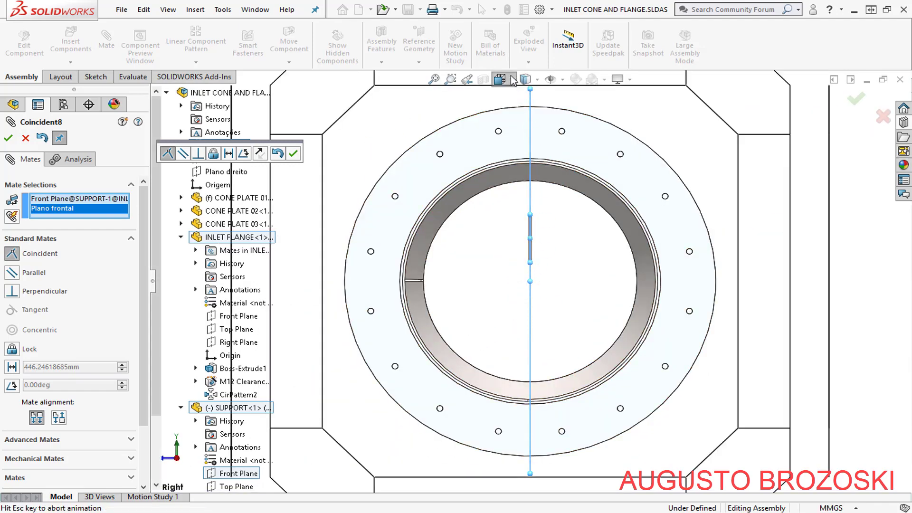
left_click(480, 151)
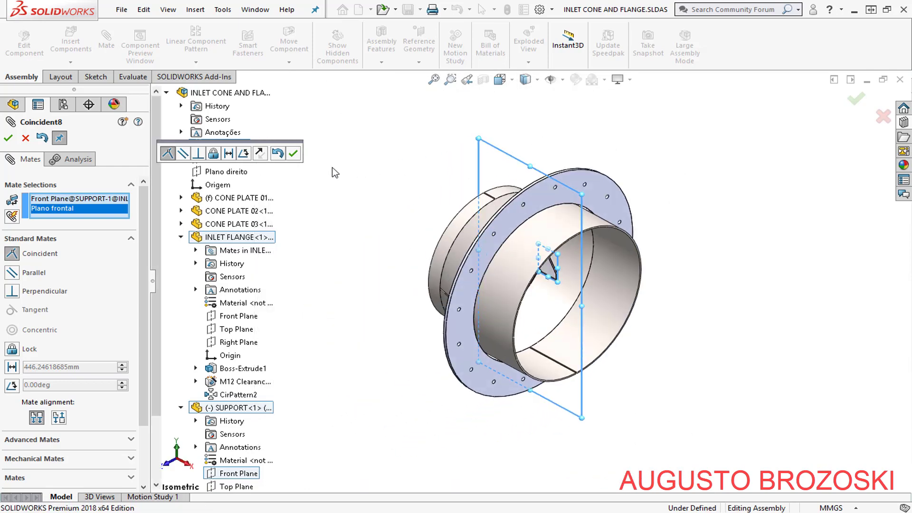
left_click(293, 153)
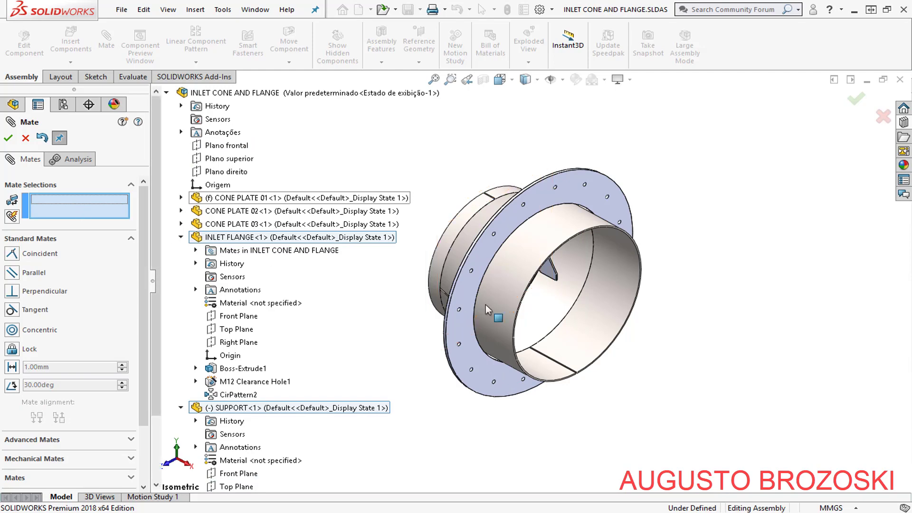
Add a tangent mate between the bottom face of SUPPORT and the outer face of CONE PLATE 03, and close the mate command
middle_click_drag(509, 265, 494, 234)
scroll(537, 261, "down", 8)
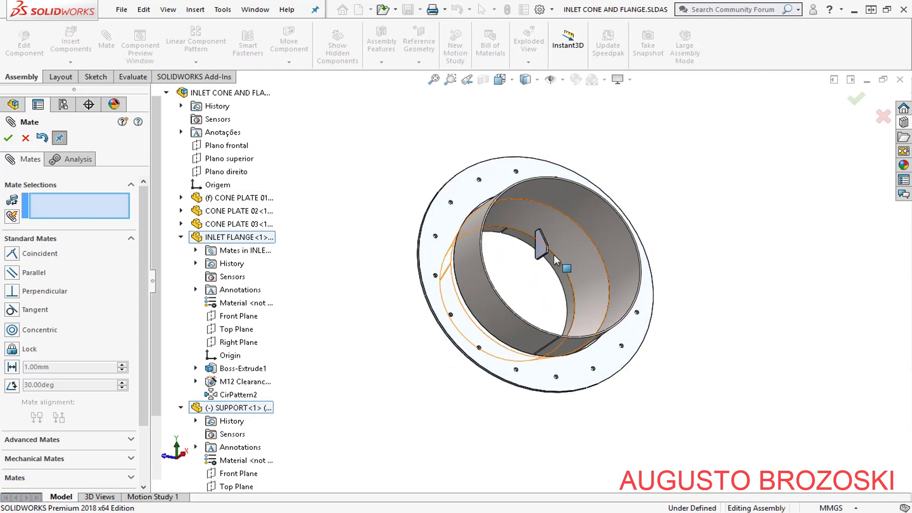
scroll(537, 262, "down", 5)
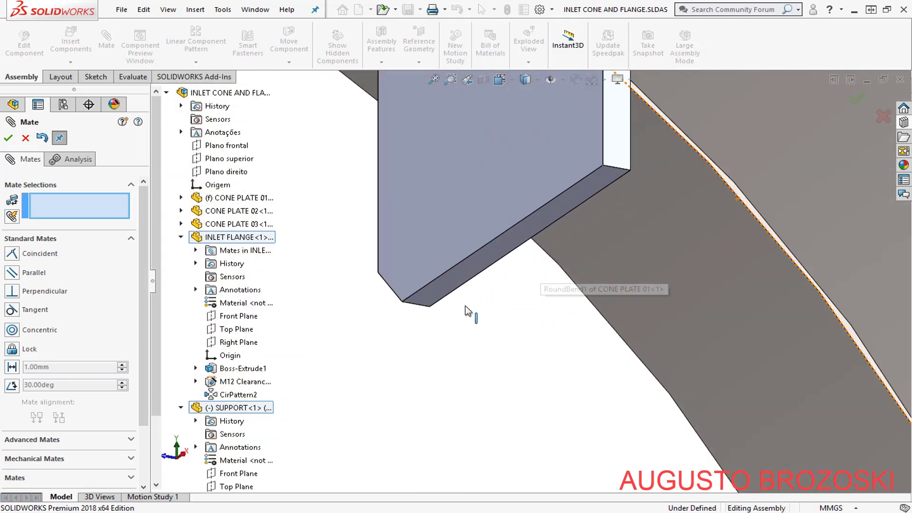
left_click(488, 253)
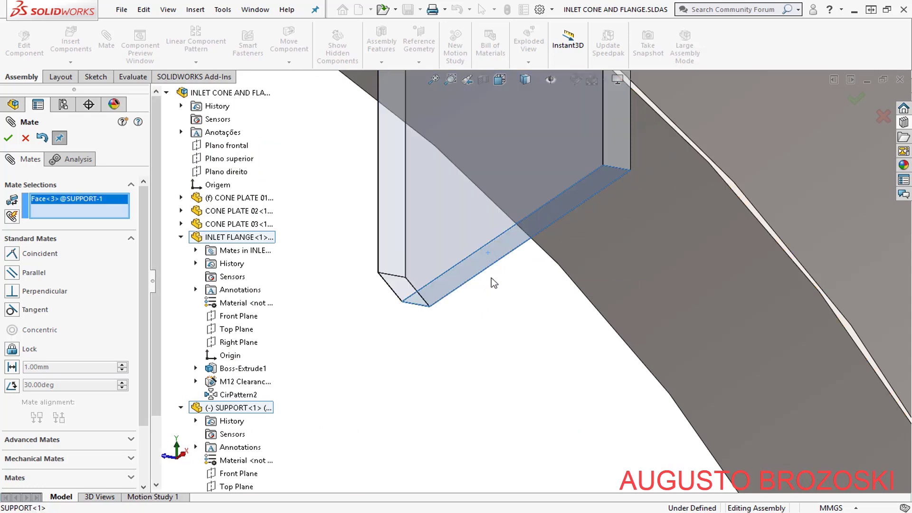
scroll(491, 277, "up", 5)
left_click(512, 78)
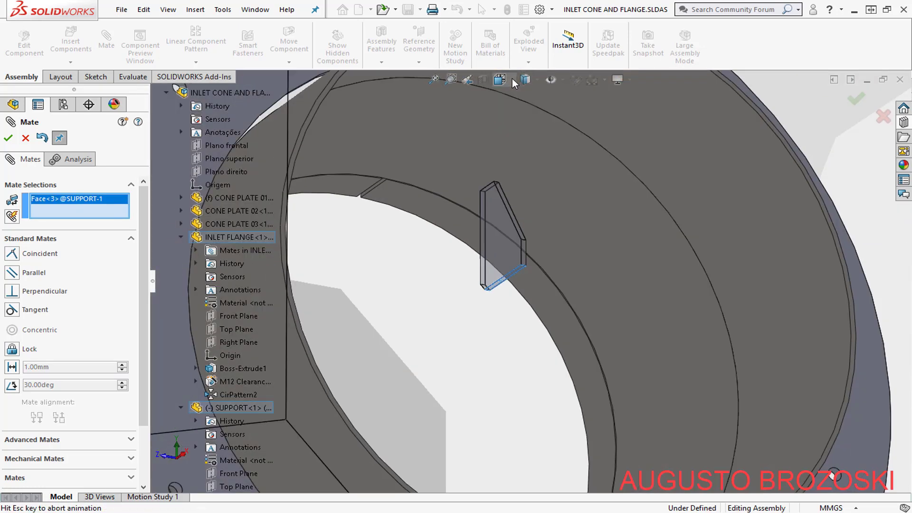
left_click(572, 127)
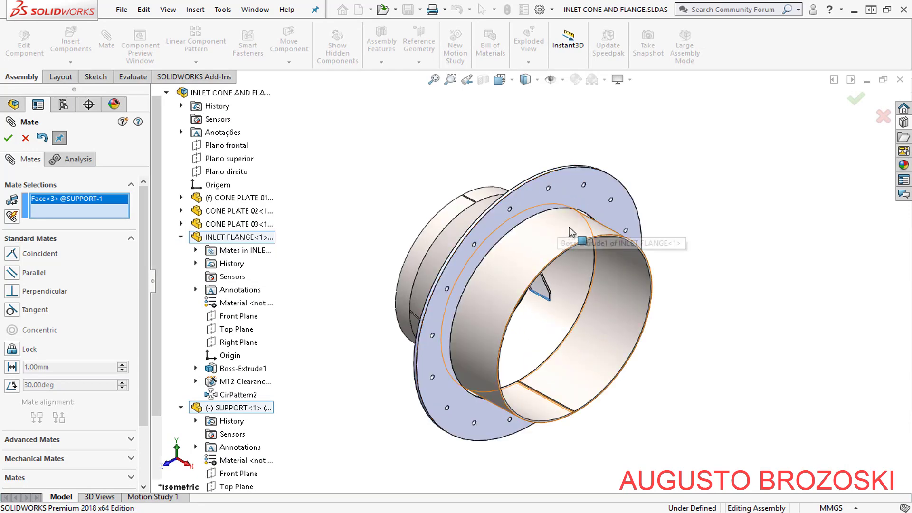
left_click(562, 232)
left_click(534, 232)
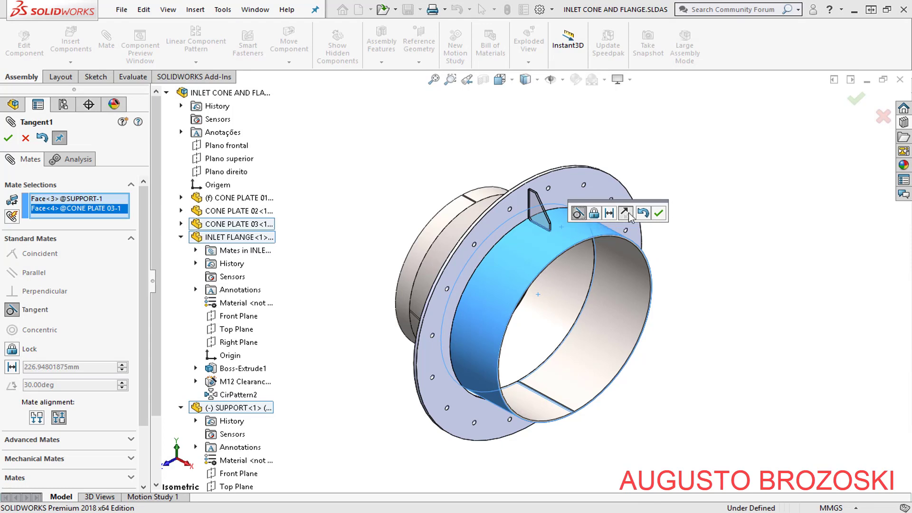
left_click(658, 213)
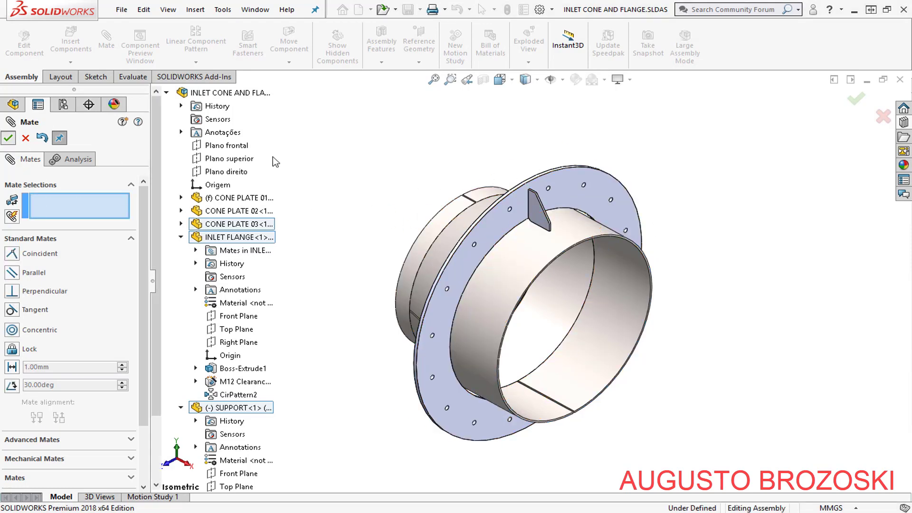
left_click(511, 80)
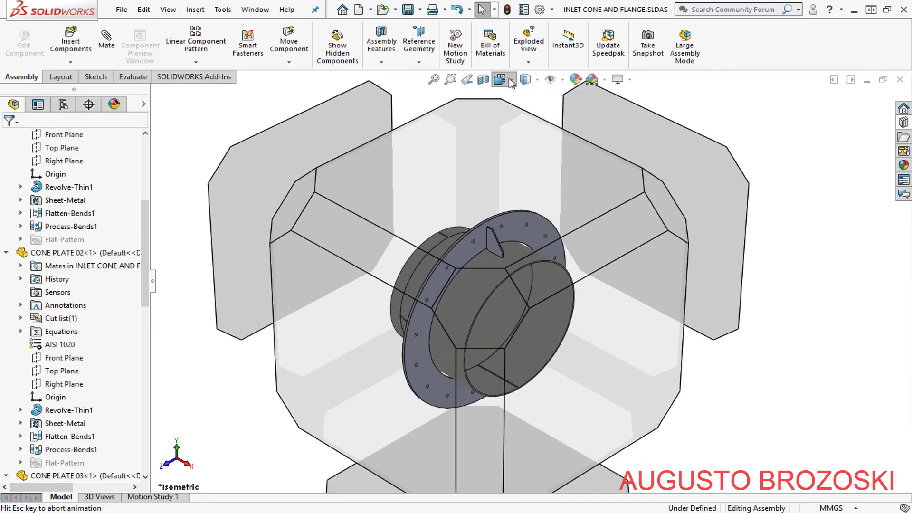
left_click(511, 82)
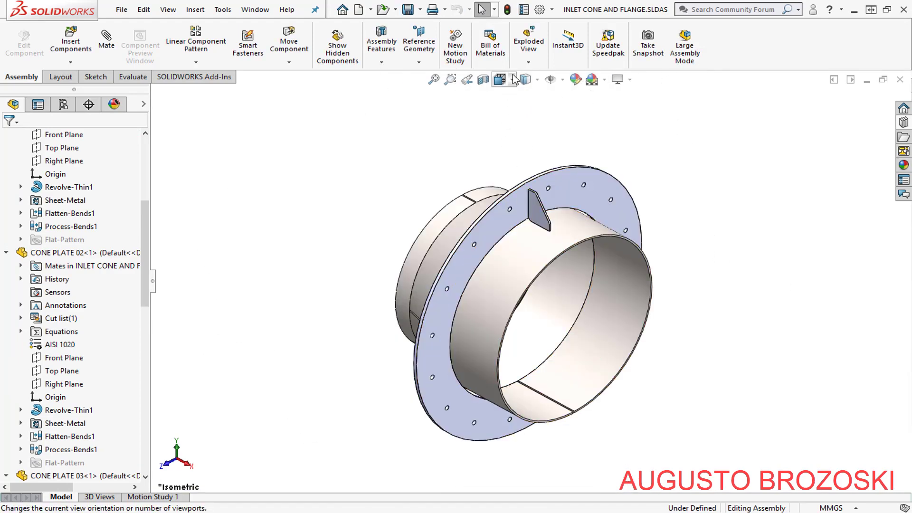
Check the SUPPORT's placement on the inlet flange in the Right view, and restore the isometric view
left_click(514, 79)
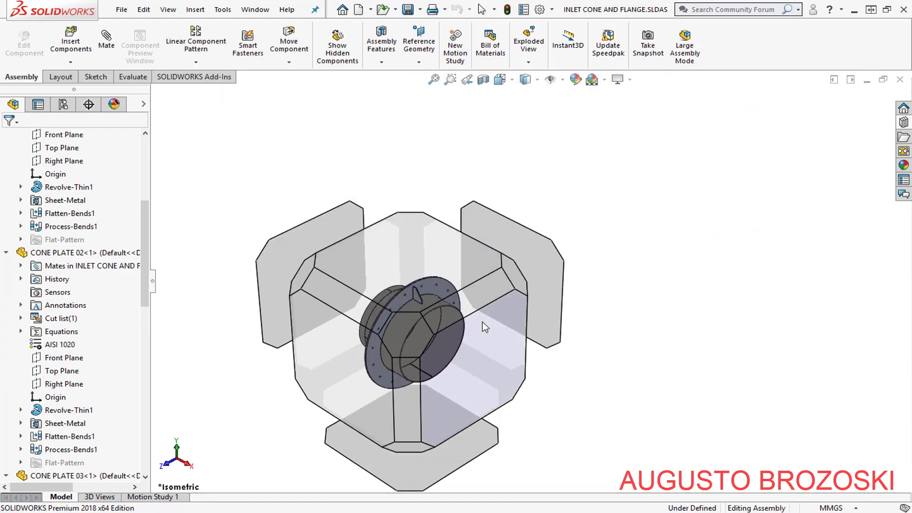
left_click(482, 322)
scroll(534, 164, "down", 5)
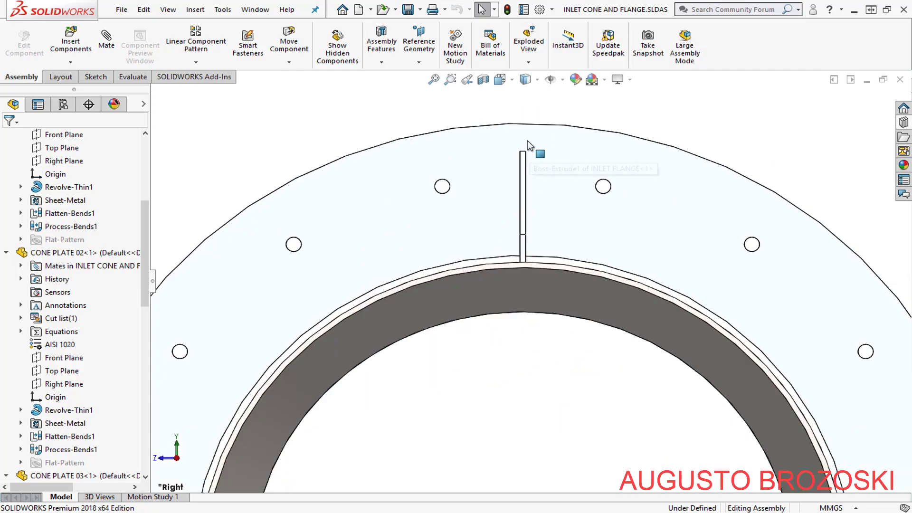
left_click(509, 82)
left_click(572, 113)
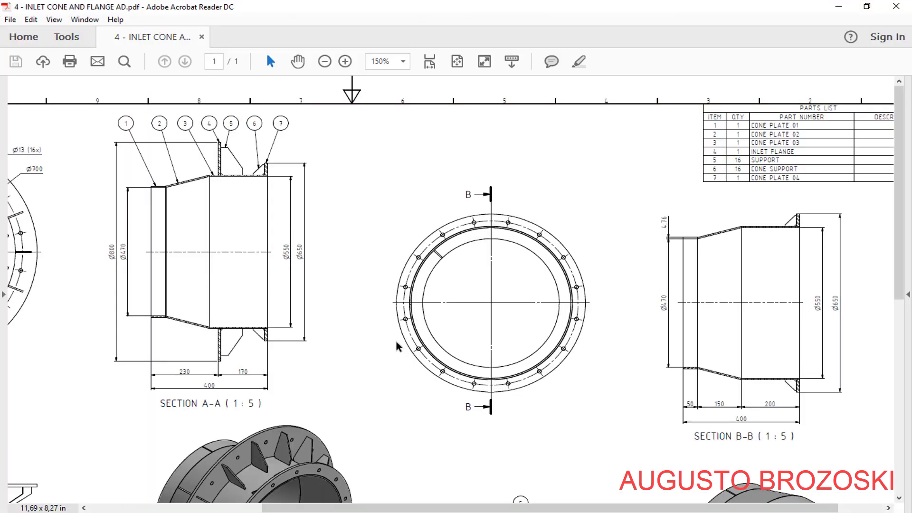
Examine the section and isometric views in the PDF drawing for the next part's position, and return to the SOLIDWORKS assembly
scroll(370, 352, "down", 5)
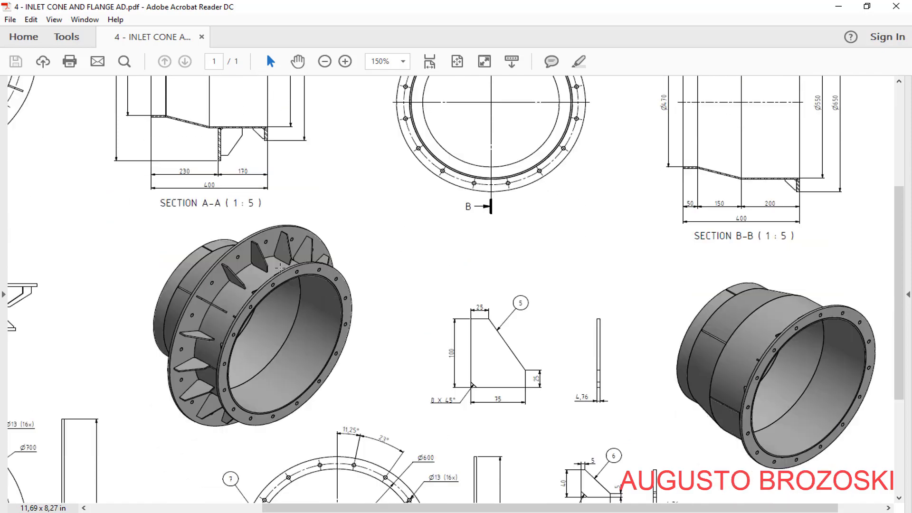
scroll(342, 328, "up", 5)
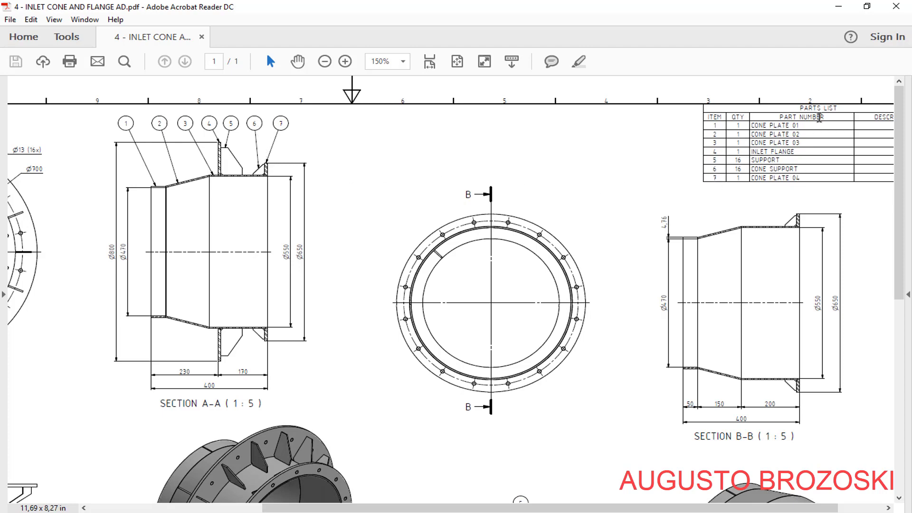
left_click(839, 7)
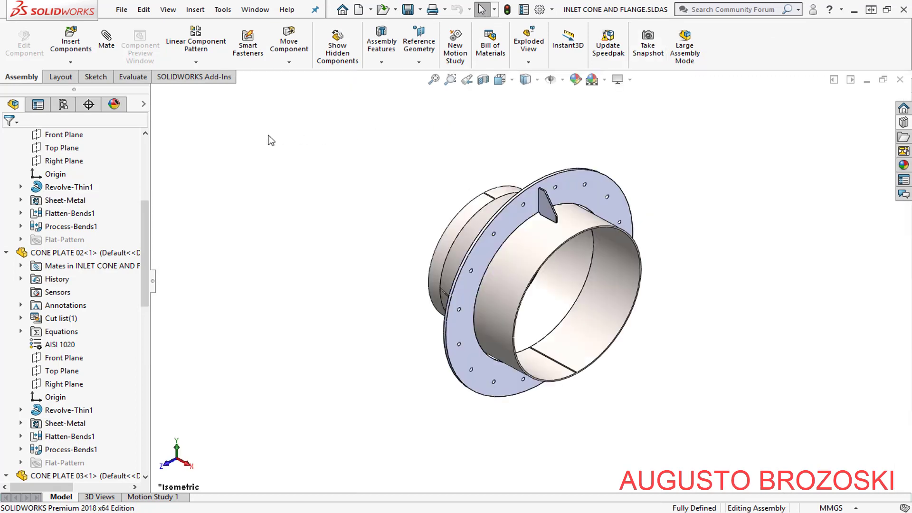
Insert the part CONE PLATE 04.SLDPRT into the assembly, placing it freely beyond the cone's large end
left_click(70, 40)
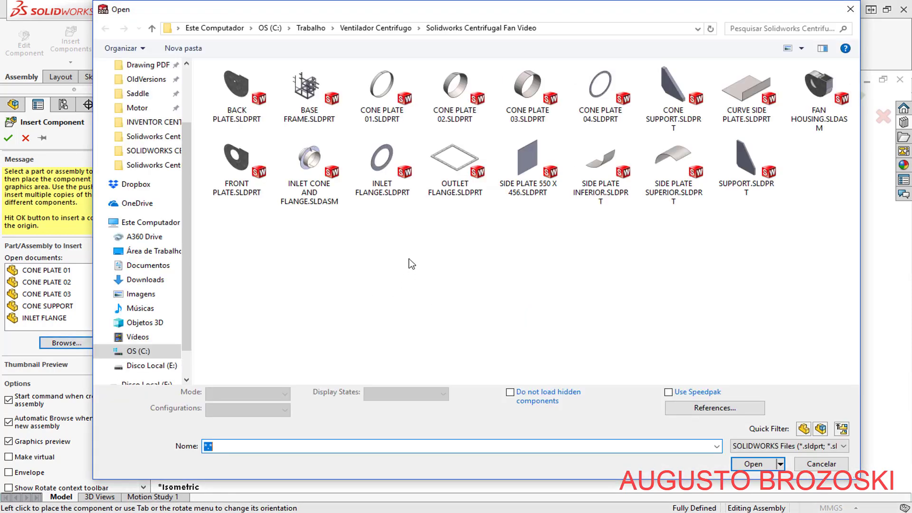
left_click(600, 101)
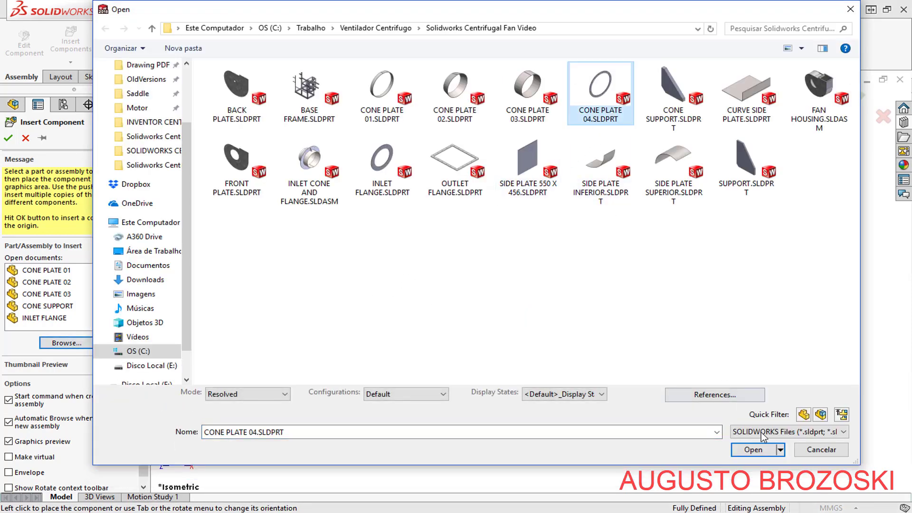
left_click(762, 453)
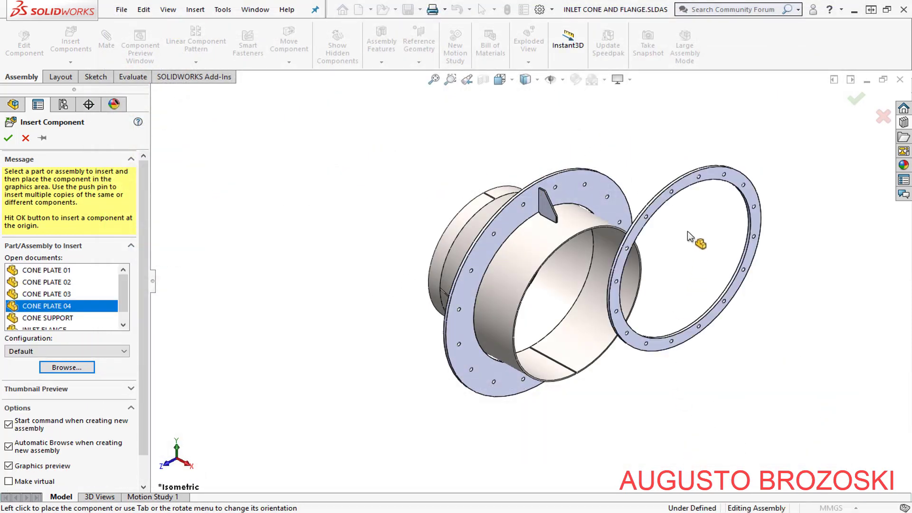
left_click(639, 231)
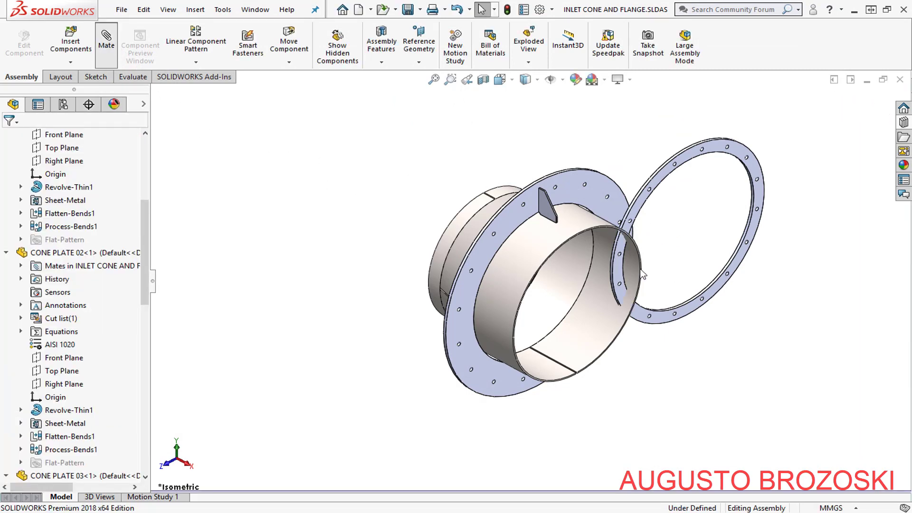
Add a concentric mate between the inner cylindrical face of CONE PLATE 04 and the outer face of CONE PLATE 03
scroll(759, 235, "down", 5)
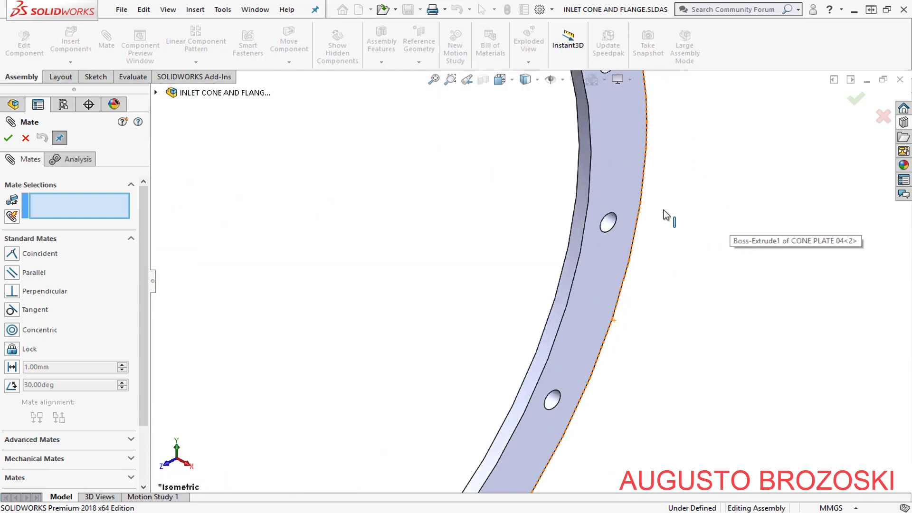
left_click(578, 211)
scroll(706, 242, "up", 5)
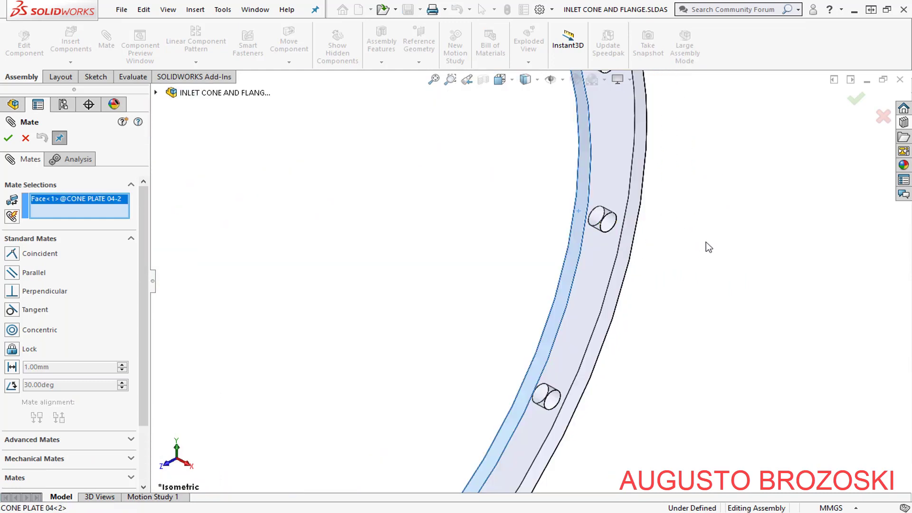
scroll(463, 294, "up", 4)
scroll(268, 313, "down", 3)
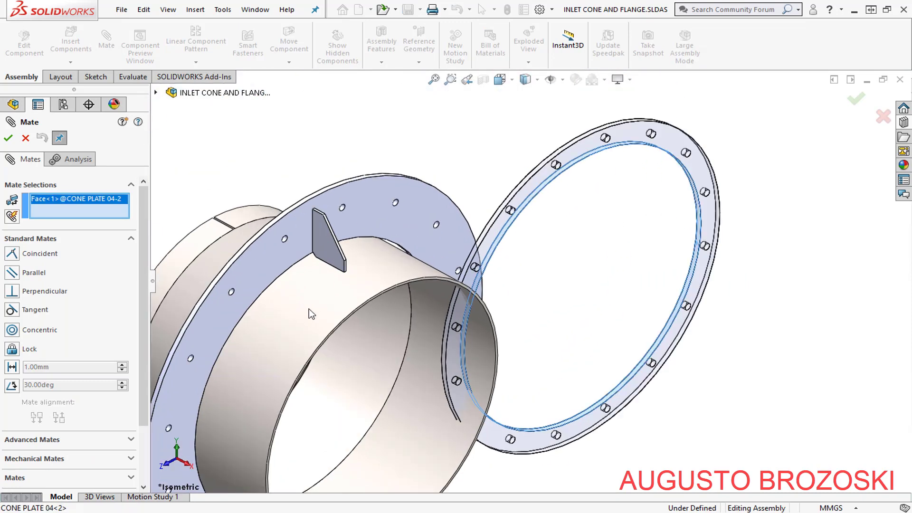
left_click(321, 309)
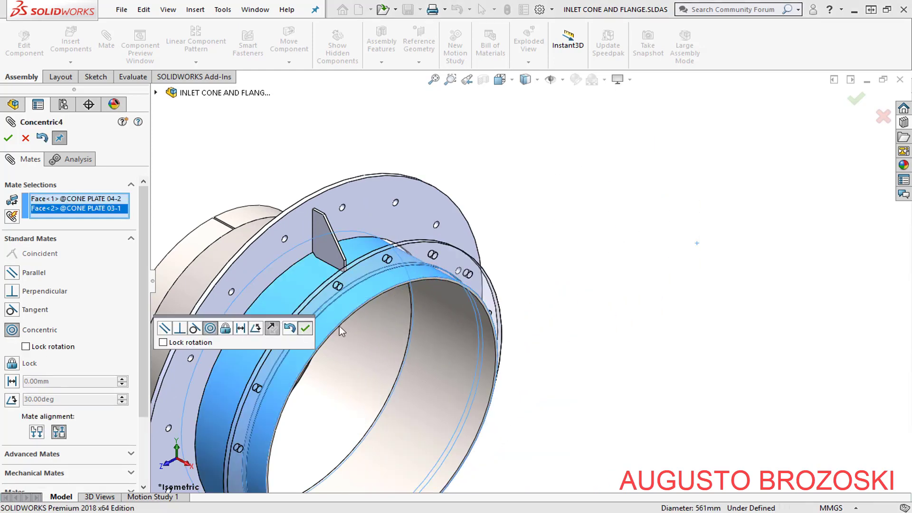
key("Return")
Add a coincident mate between the outward flat face of CONE PLATE 04 and the end face of CONE PLATE 03, checking it in the Front view
scroll(487, 288, "down", 3)
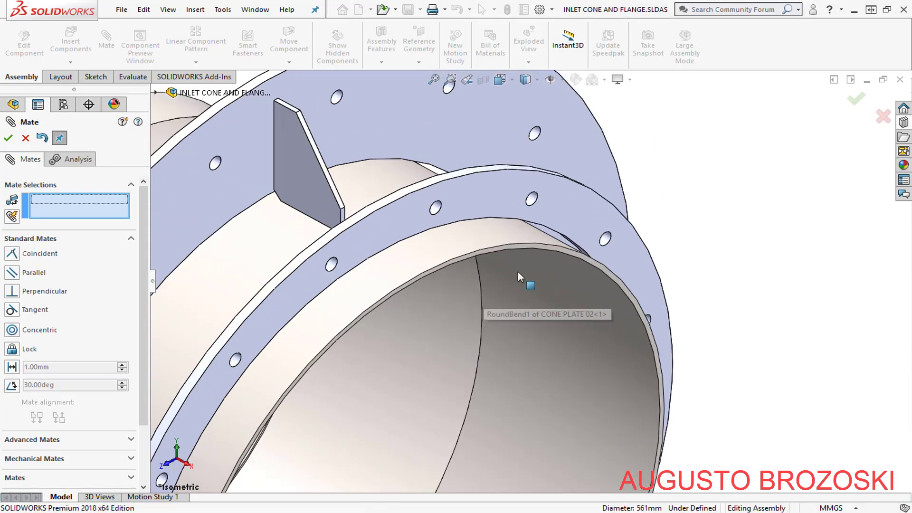
left_click(558, 204)
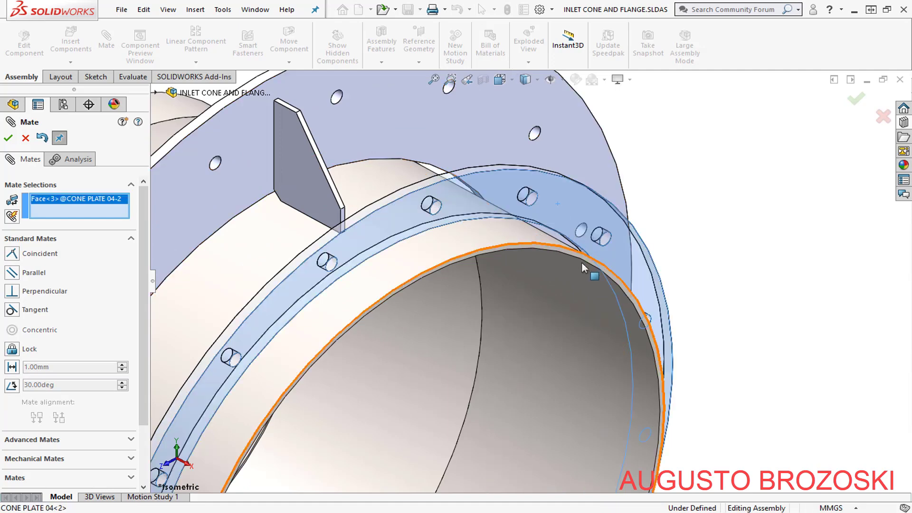
scroll(578, 263, "down", 3)
scroll(570, 259, "down", 2)
left_click(556, 247)
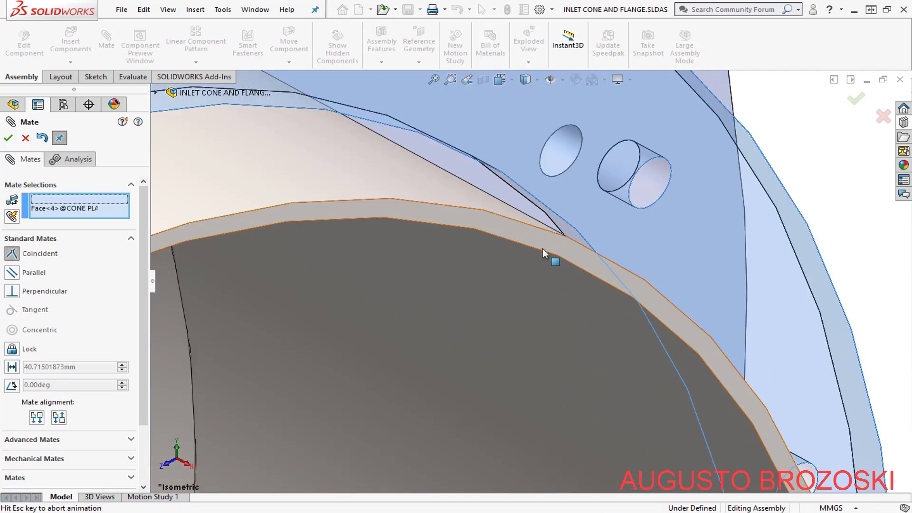
scroll(523, 292, "up", 5)
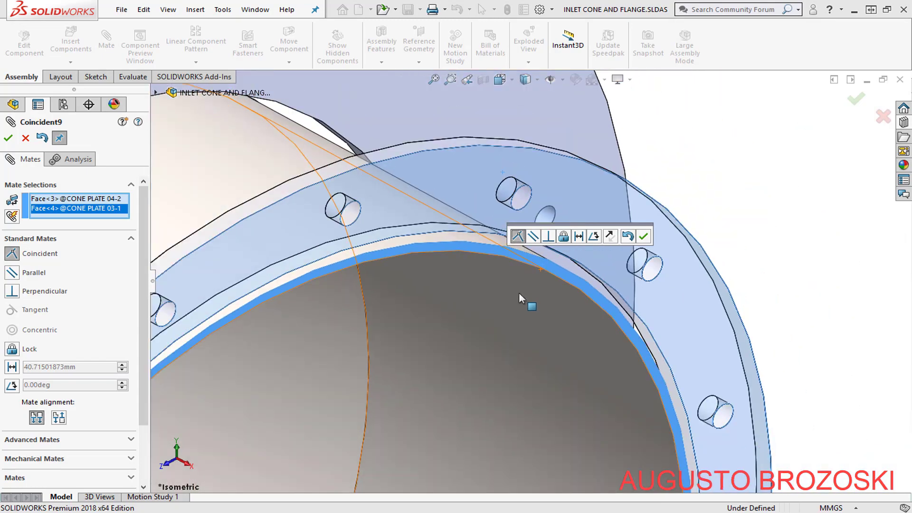
scroll(504, 297, "up", 5)
scroll(499, 361, "down", 2)
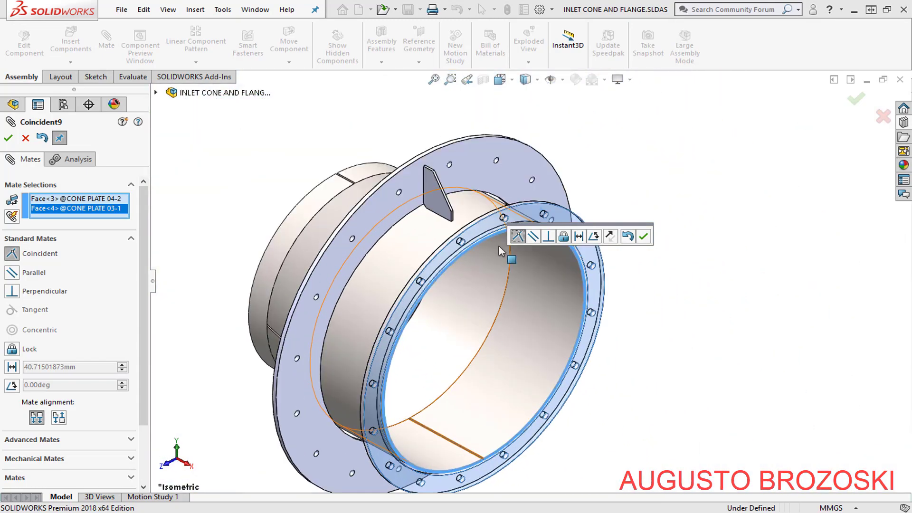
left_click(499, 79)
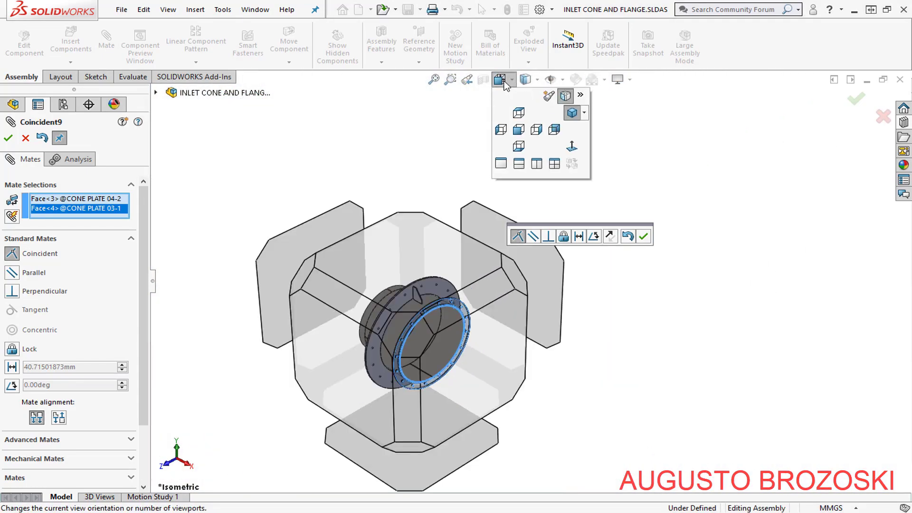
left_click(357, 355)
scroll(643, 163, "down", 4)
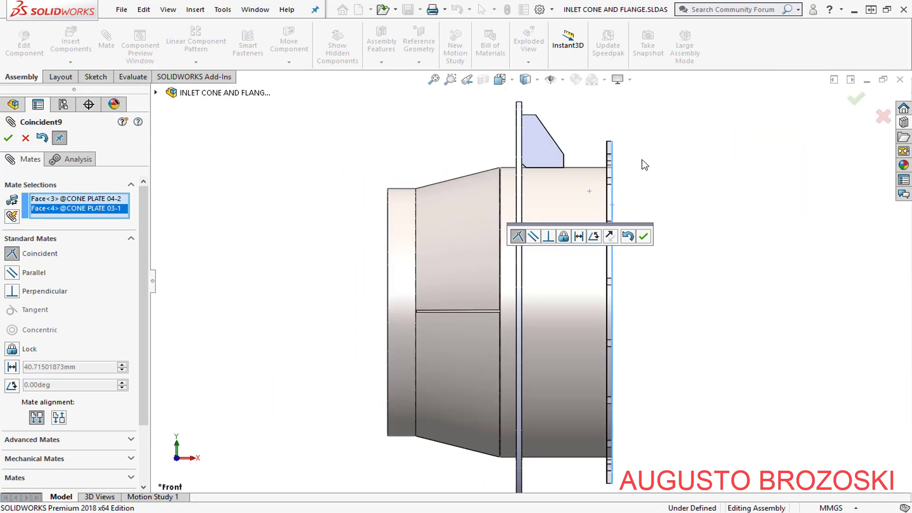
left_click(645, 237)
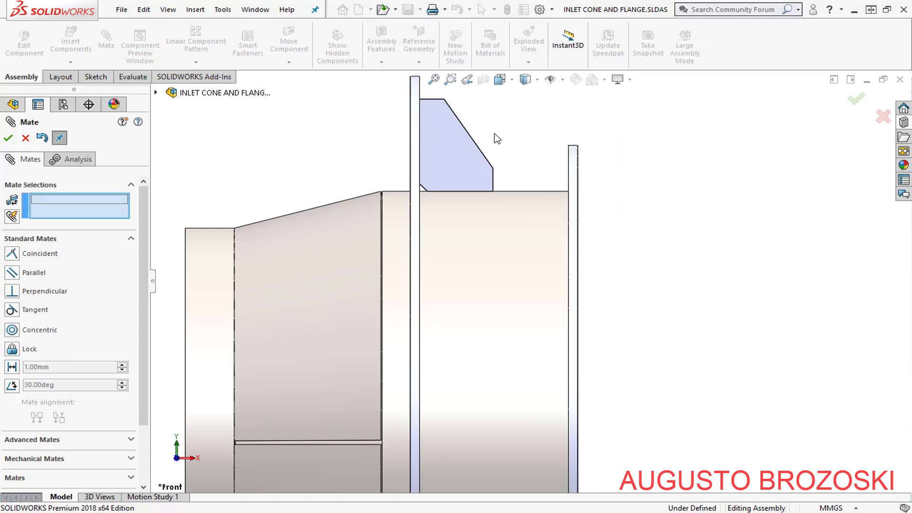
Add a coincident mate between the Front Plane of CONE PLATE 04 and the assembly's Plano frontal, and close the mate command
left_click(509, 81)
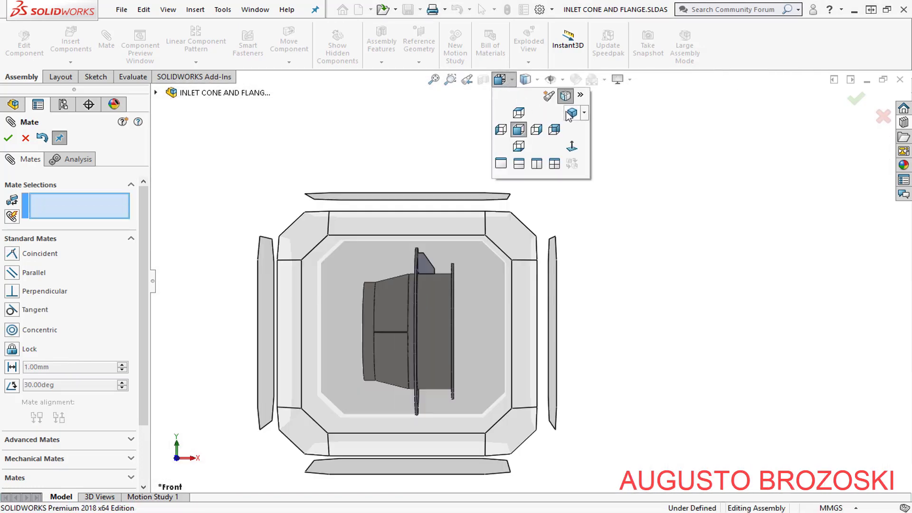
left_click(571, 114)
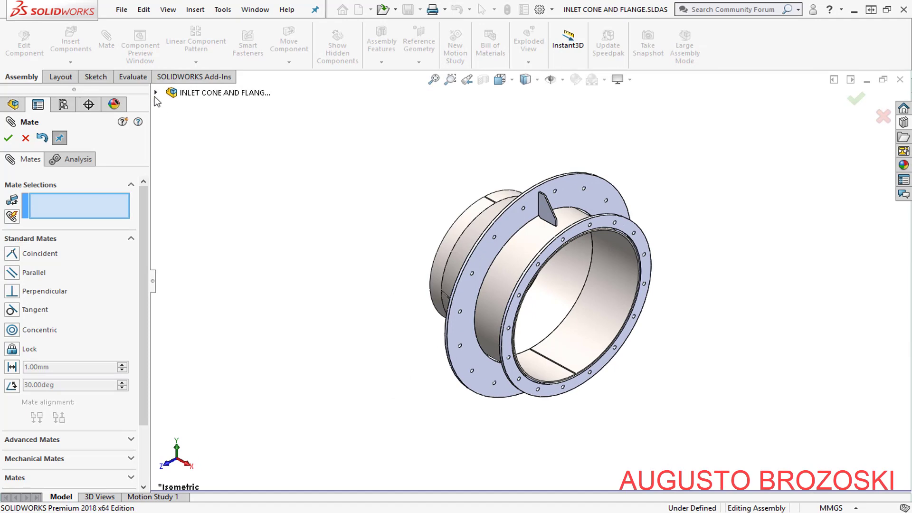
left_click(155, 92)
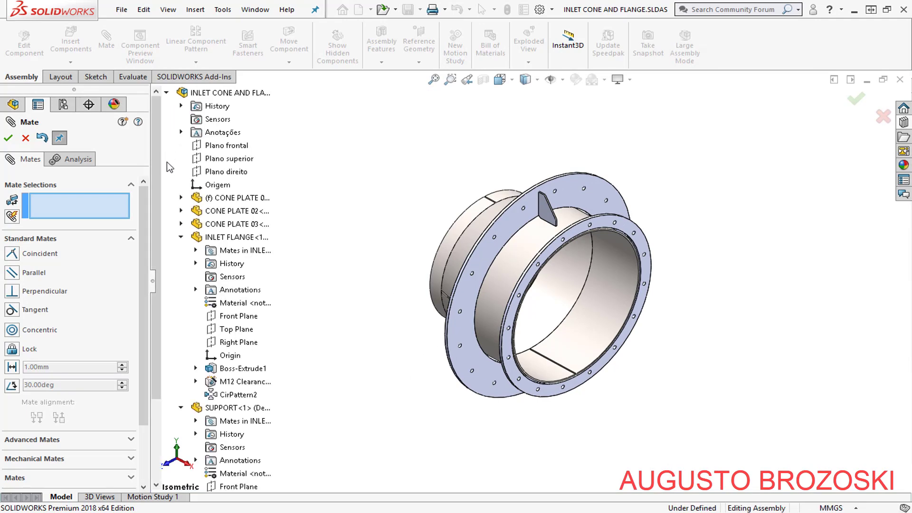
left_click(181, 237)
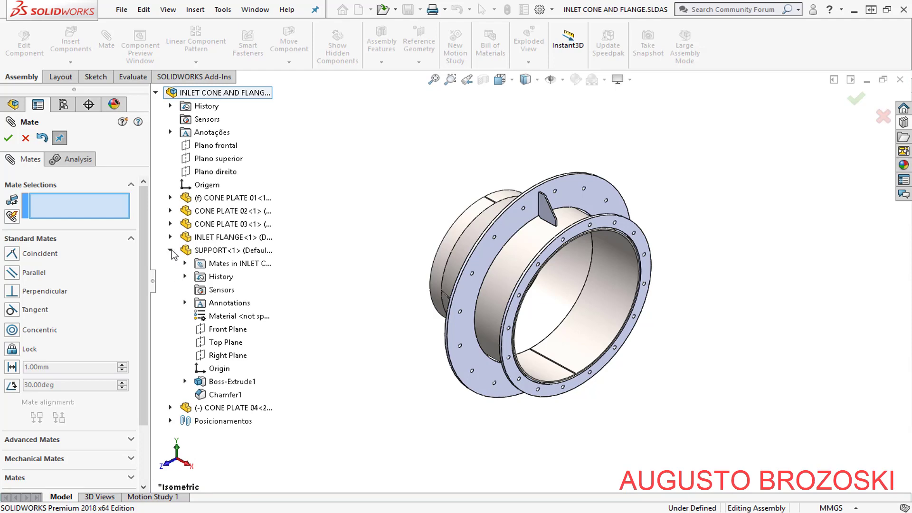
left_click(171, 251)
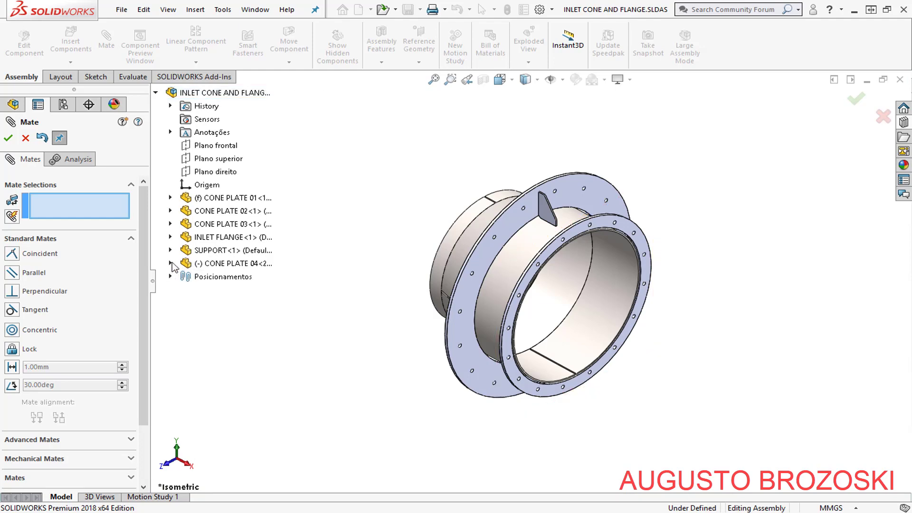
left_click(170, 264)
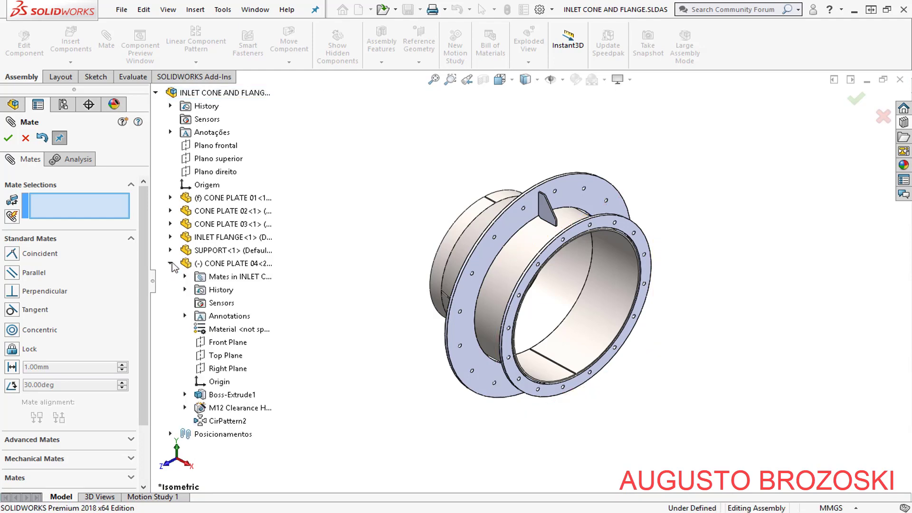
left_click(226, 343)
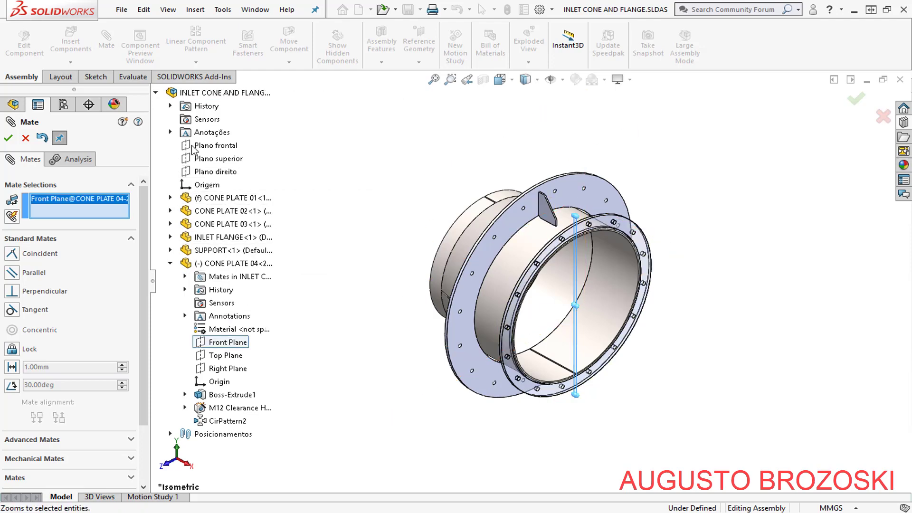
left_click(219, 147)
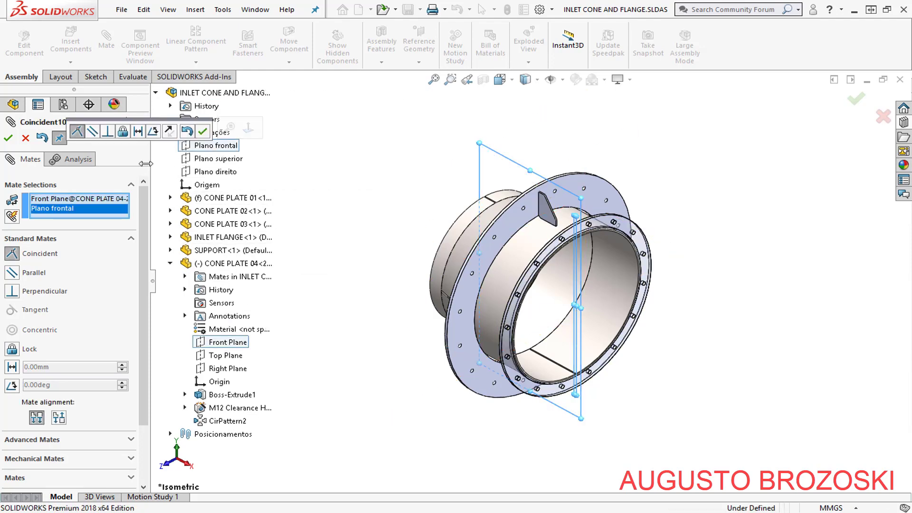
left_click(203, 132)
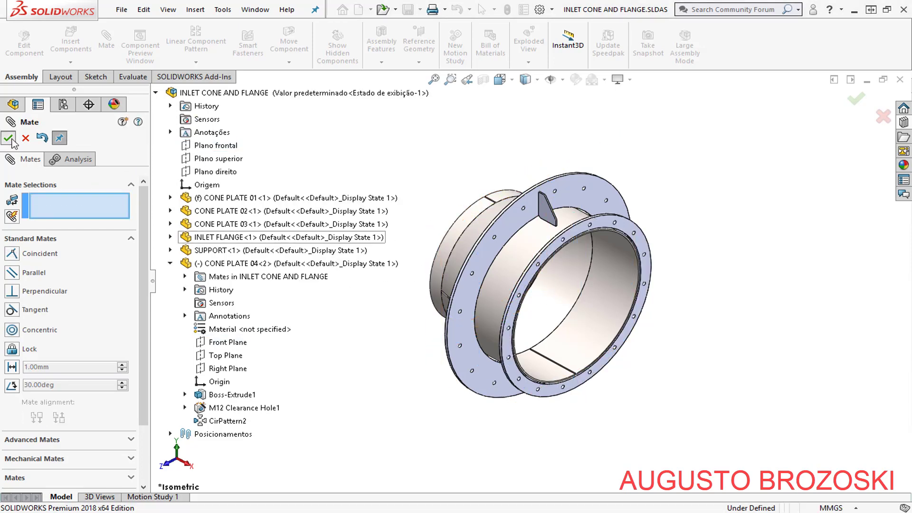
key("Escape")
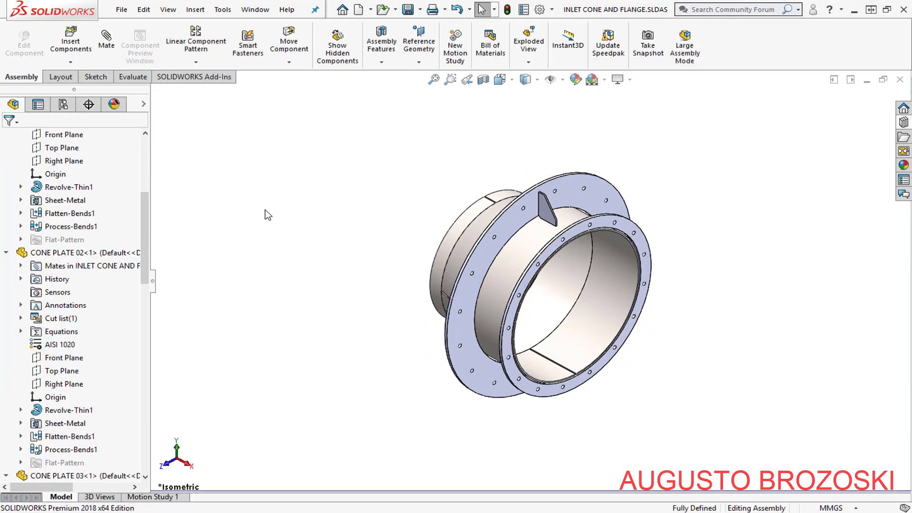
Save the assembly in isometric view and switch to the PDF drawing in Adobe Acrobat Reader
left_click(501, 80)
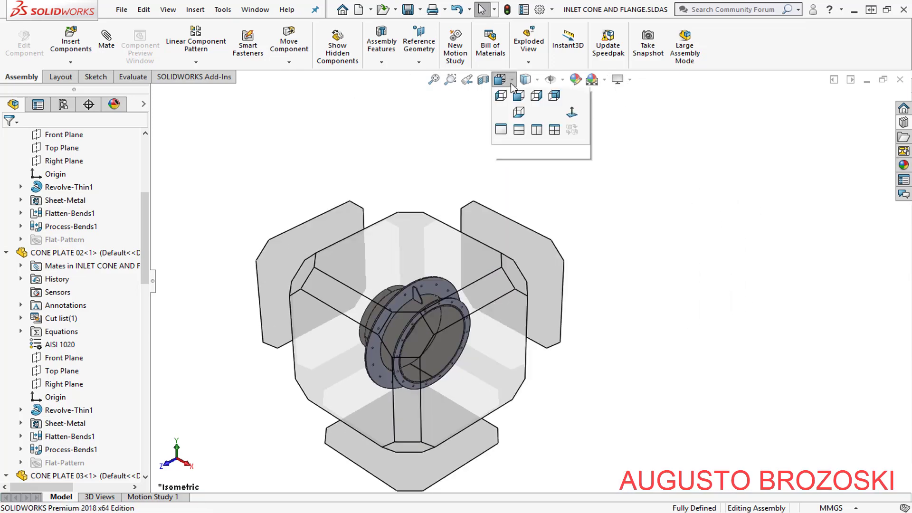
left_click(572, 112)
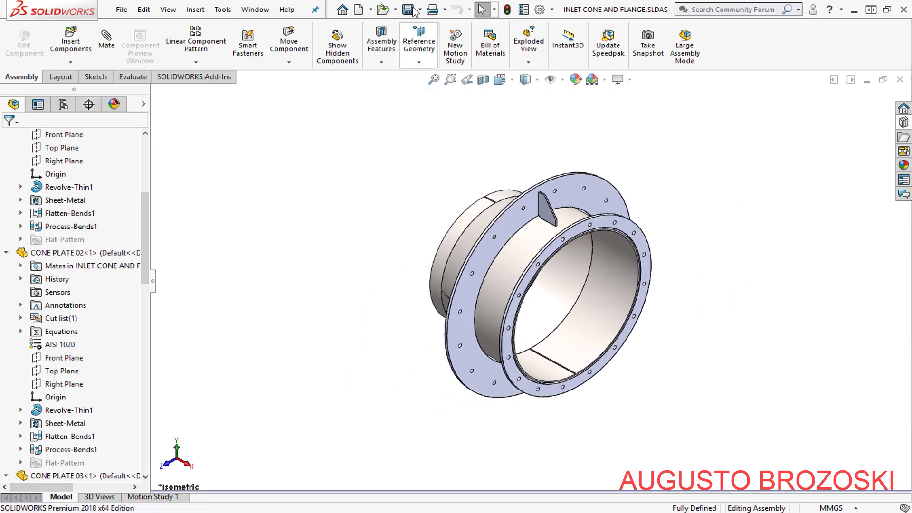
left_click(343, 512)
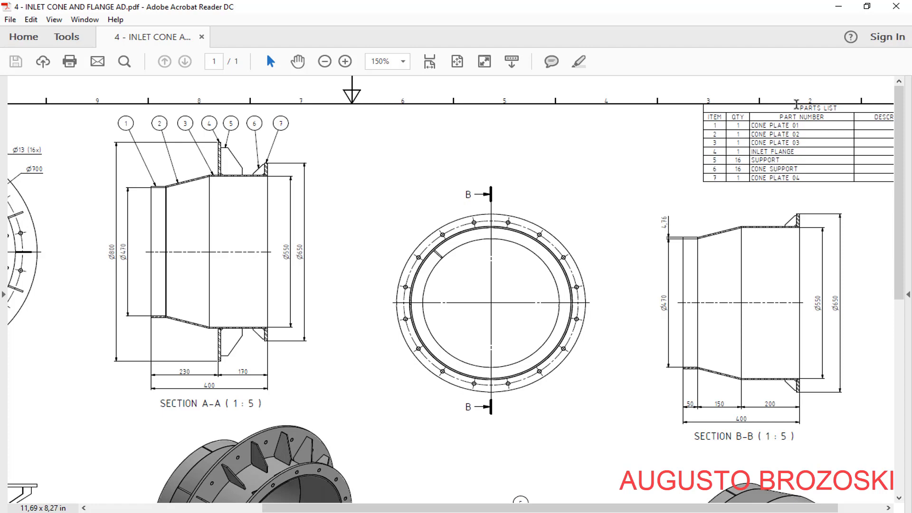
Switch back to the SOLIDWORKS assembly and insert one CONE SUPPORT in the free space beside the inlet flange
left_click(838, 10)
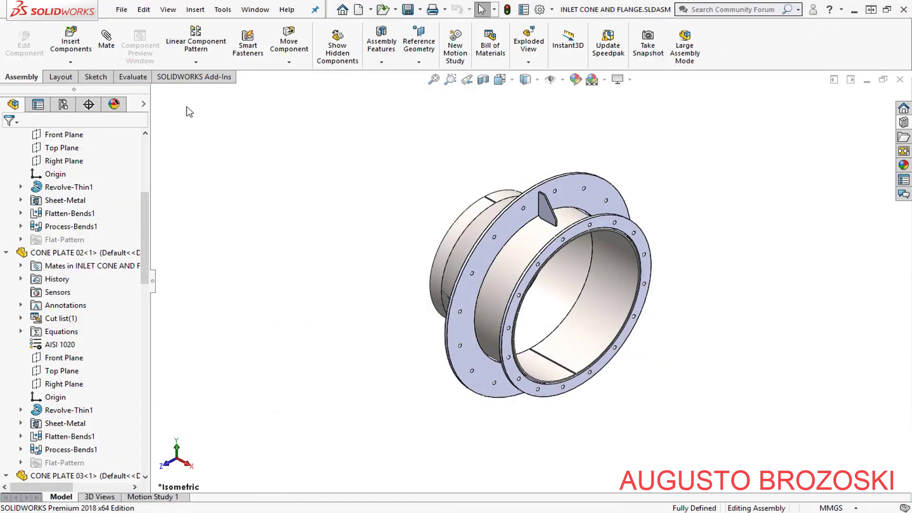
left_click(71, 41)
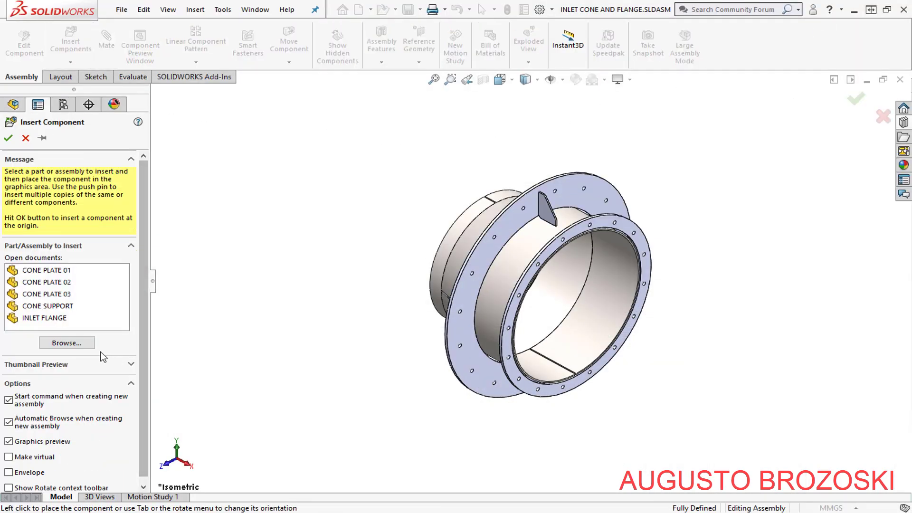
left_click(52, 307)
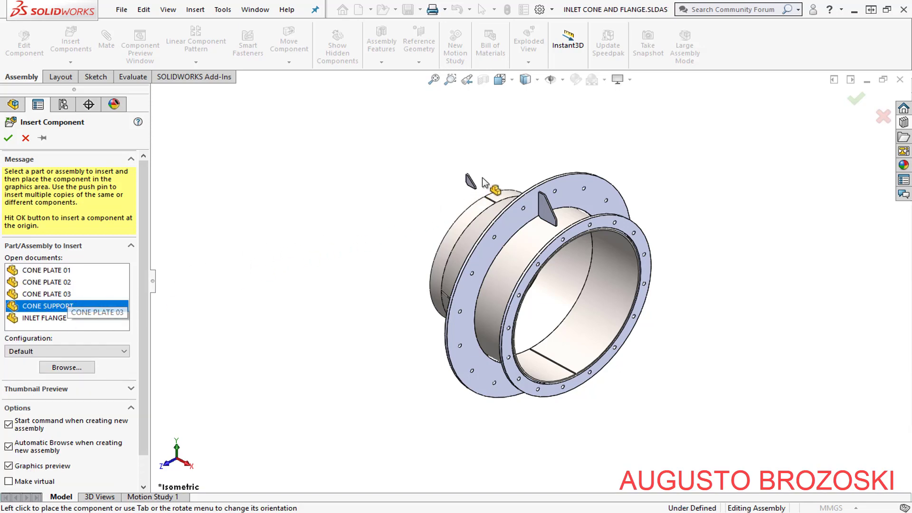
left_click(450, 182)
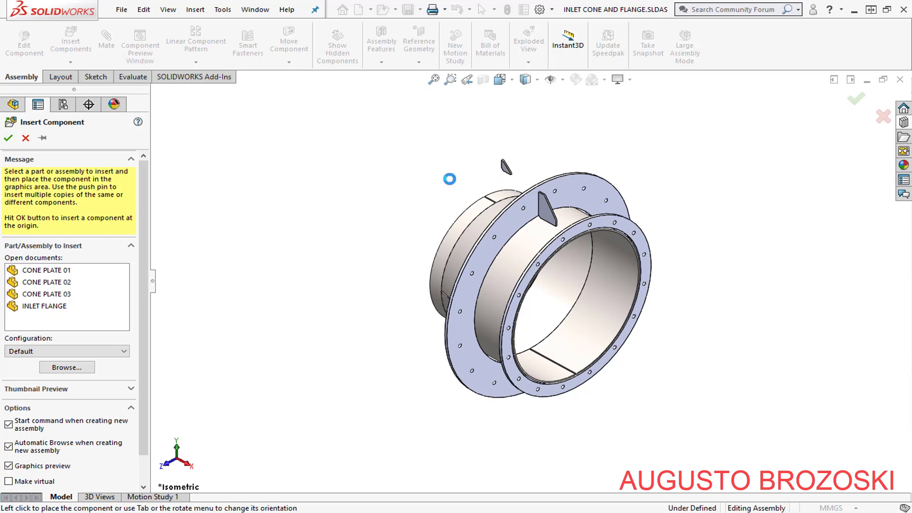
Add a coincident mate between the straight back edge face of CONE SUPPORT and the inner flat face of CONE PLATE 04
middle_click_drag(492, 197, 605, 149)
scroll(440, 199, "down", 10)
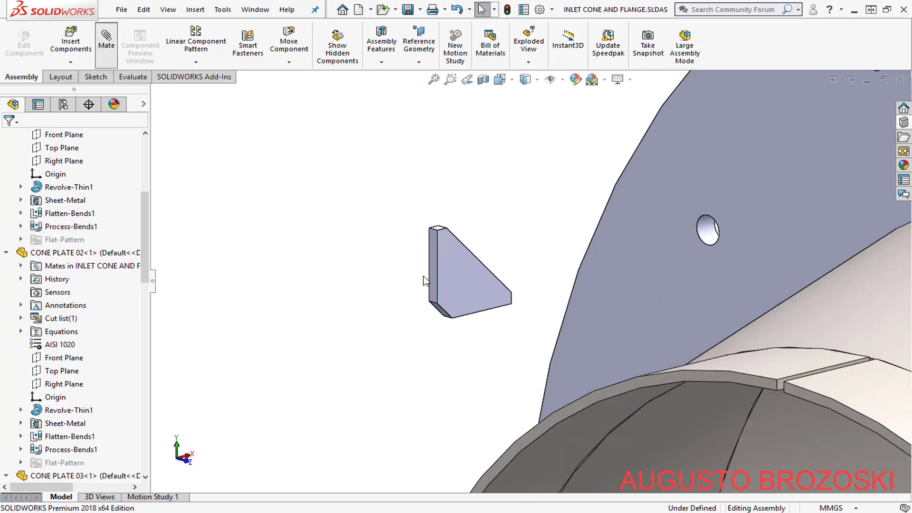
left_click(434, 267)
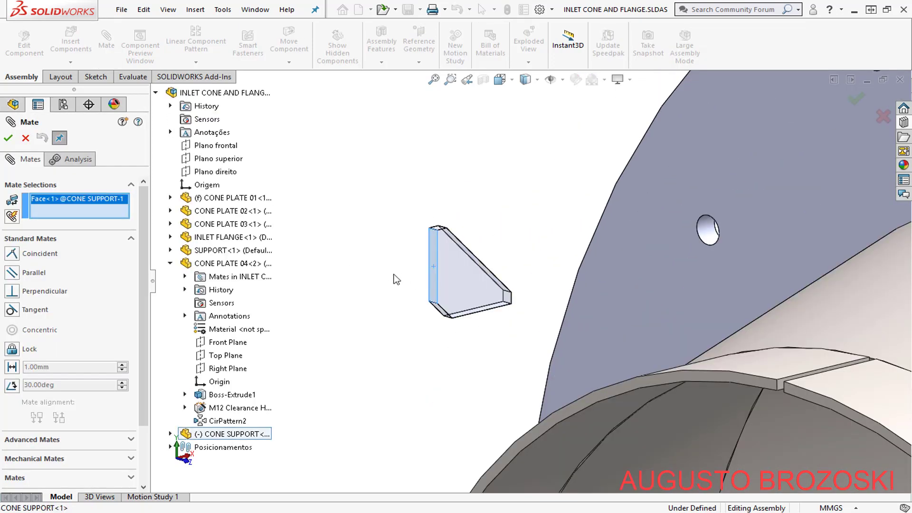
scroll(497, 276, "up", 8)
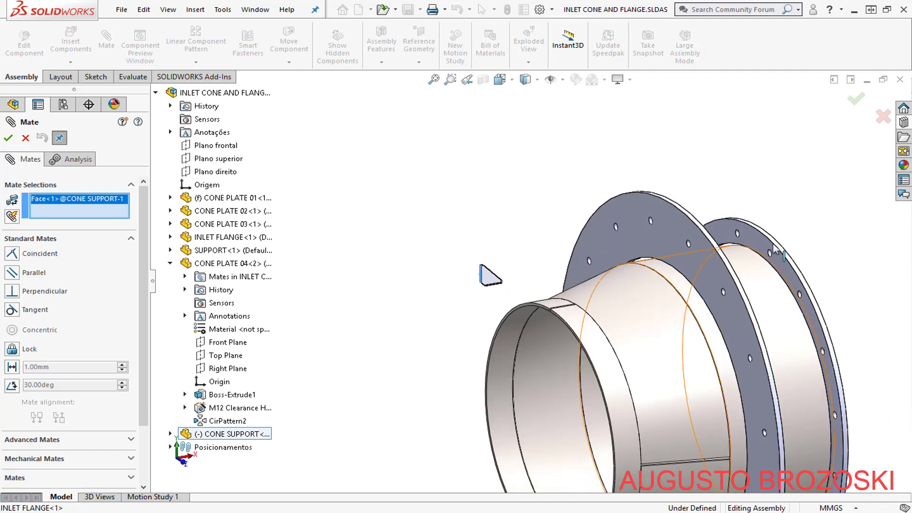
scroll(774, 248, "down", 5)
left_click(673, 243)
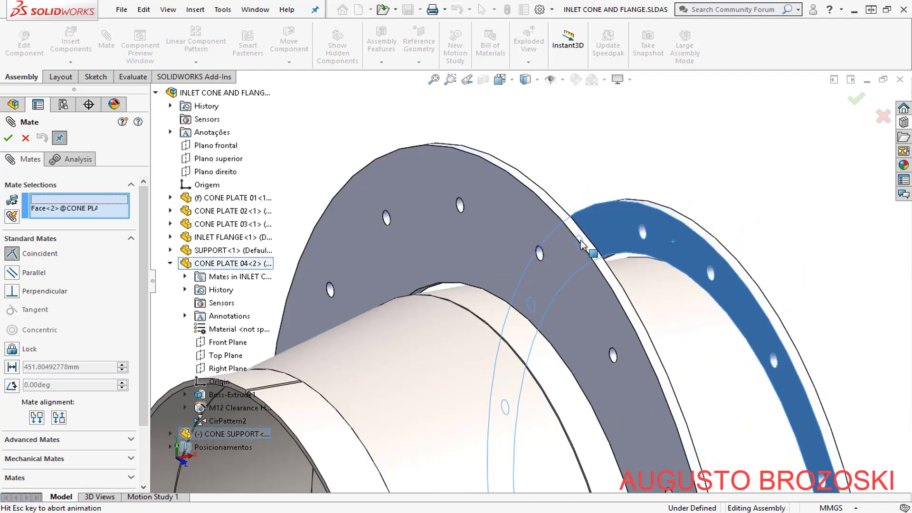
left_click(668, 225)
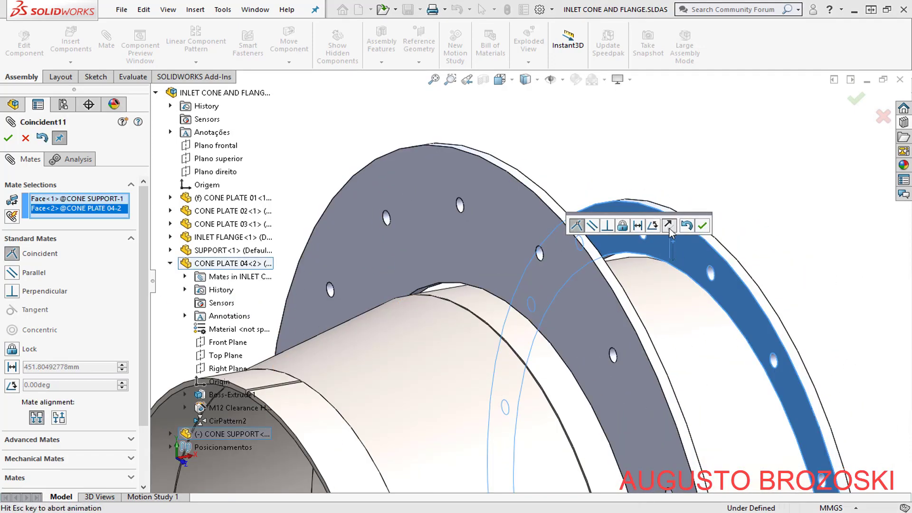
left_click(702, 227)
Add a coincident mate between the Front Plane of CONE SUPPORT and the assembly's Plano frontal, checking it in the Top view
scroll(682, 266, "down", 2)
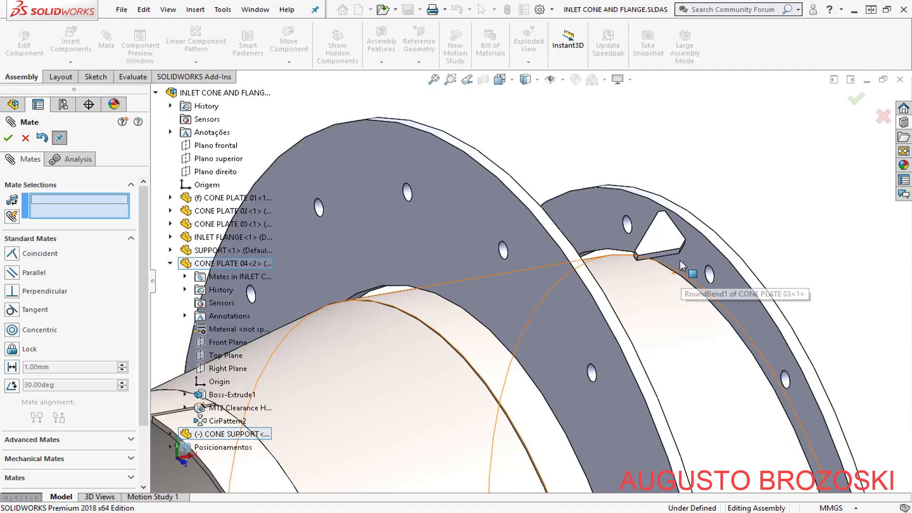
scroll(309, 267, "up", 2)
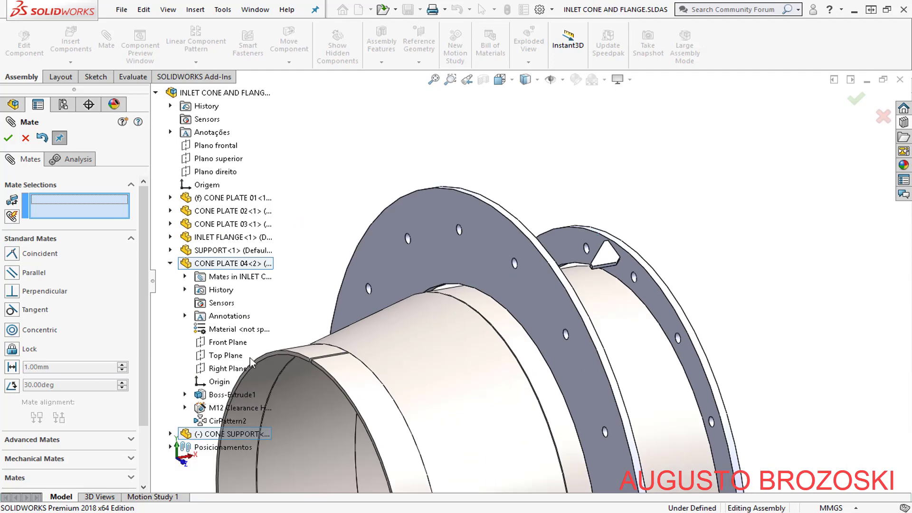
left_click(170, 264)
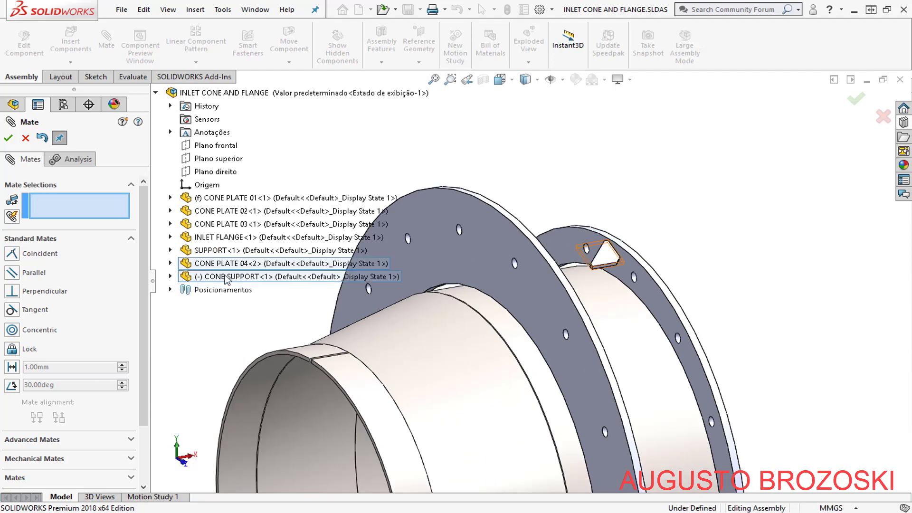
left_click(170, 277)
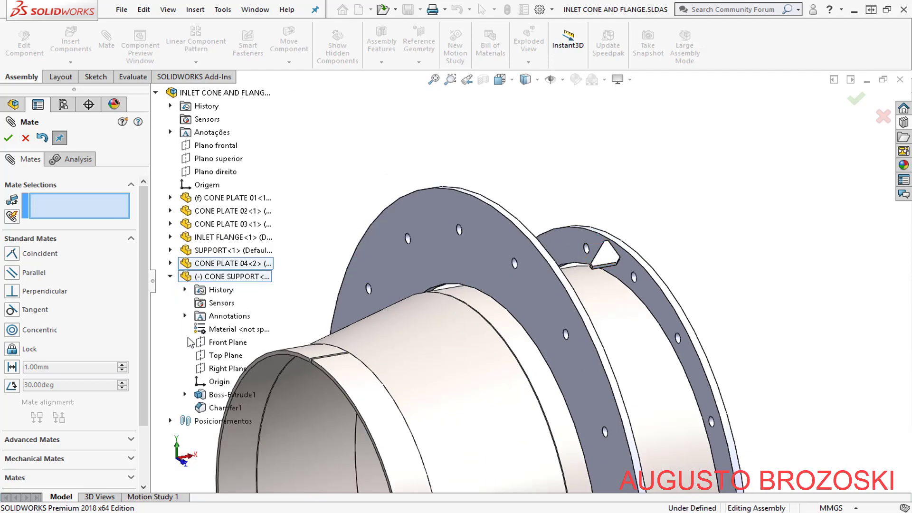
left_click(219, 344)
scroll(529, 212, "down", 5)
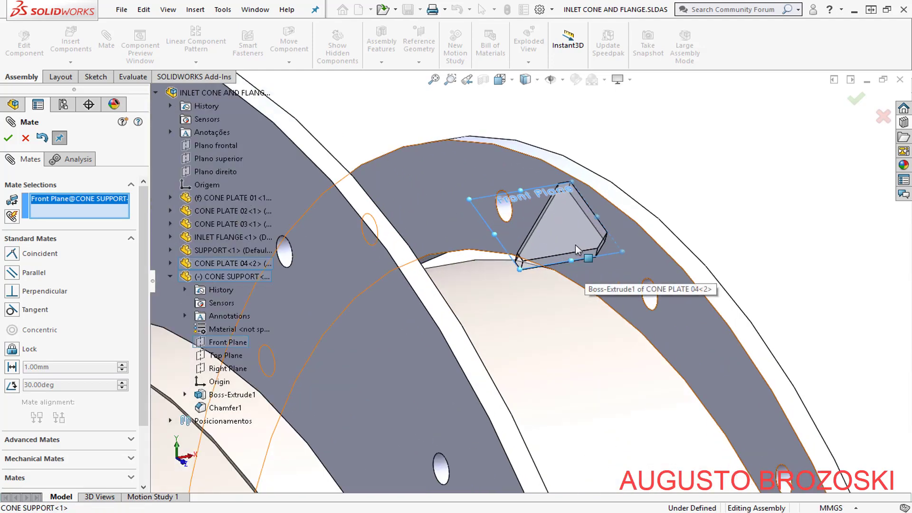
scroll(577, 251, "up", 3)
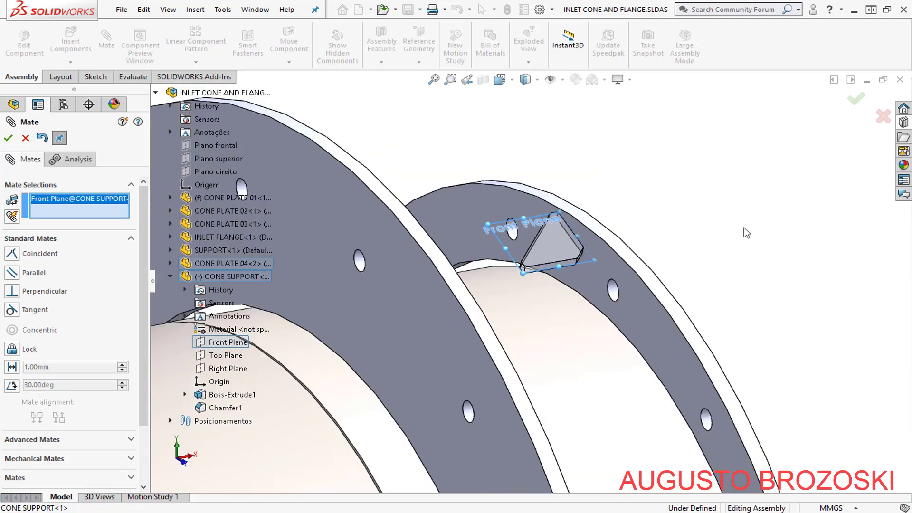
scroll(603, 249, "up", 2)
scroll(523, 236, "up", 2)
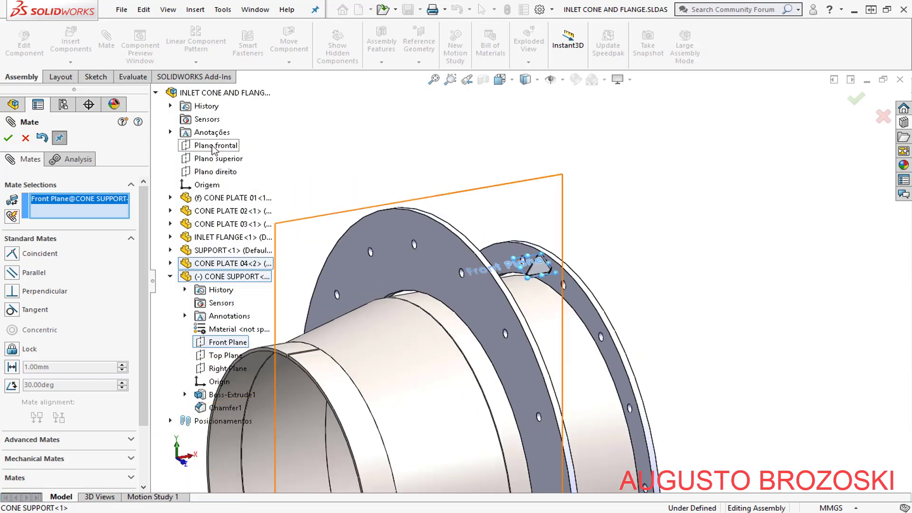
left_click(214, 147)
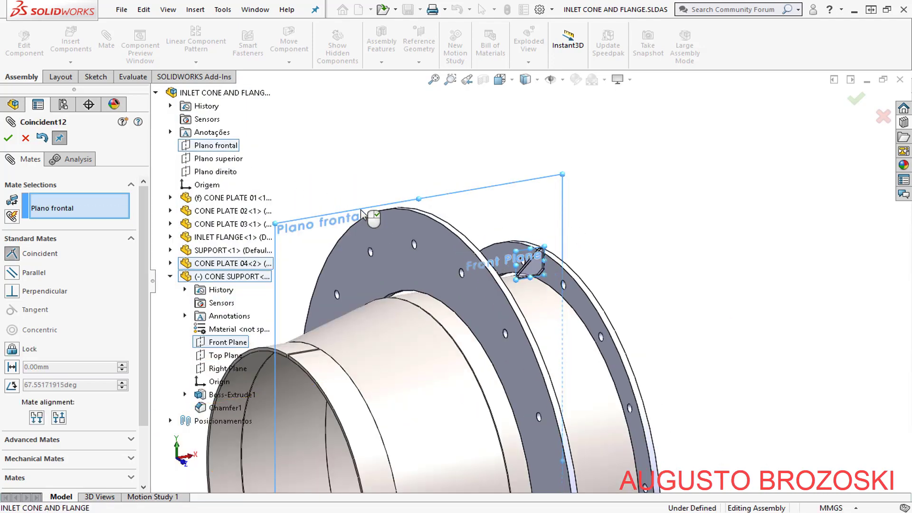
scroll(537, 275, "down", 3)
scroll(537, 285, "up", 4)
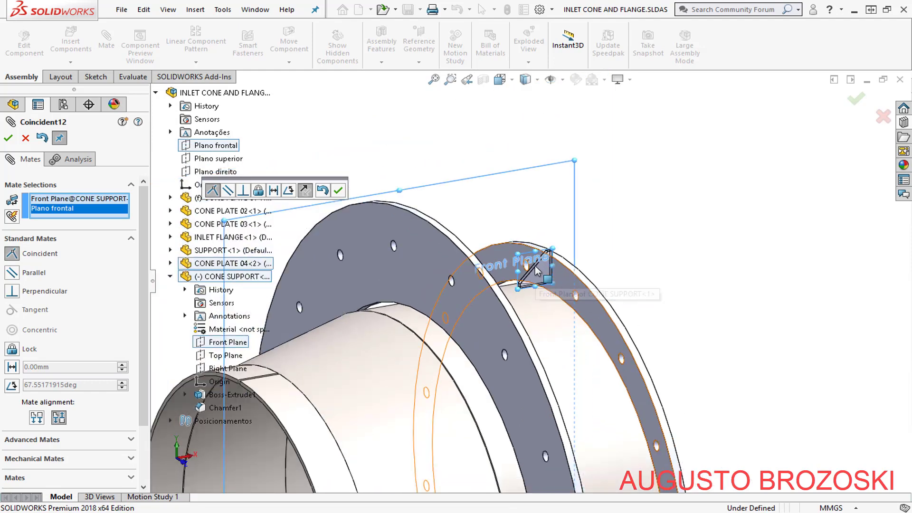
left_click(511, 84)
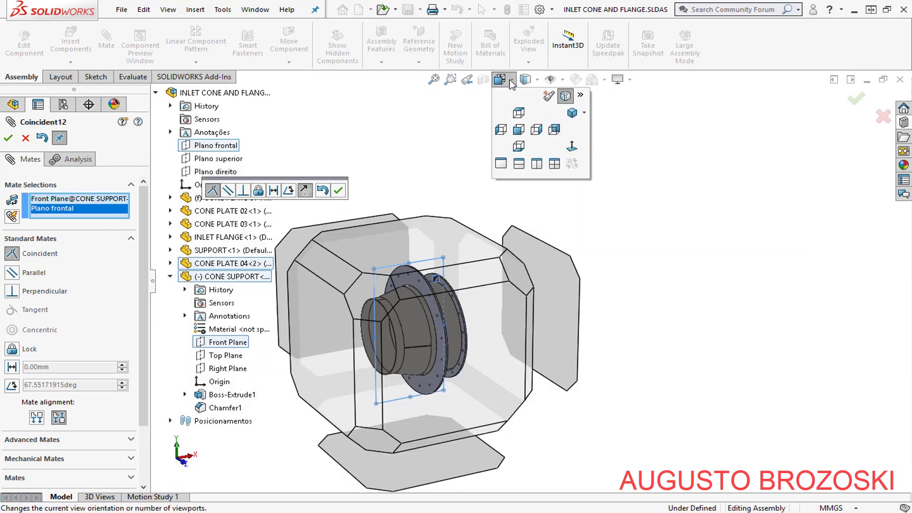
left_click(525, 138)
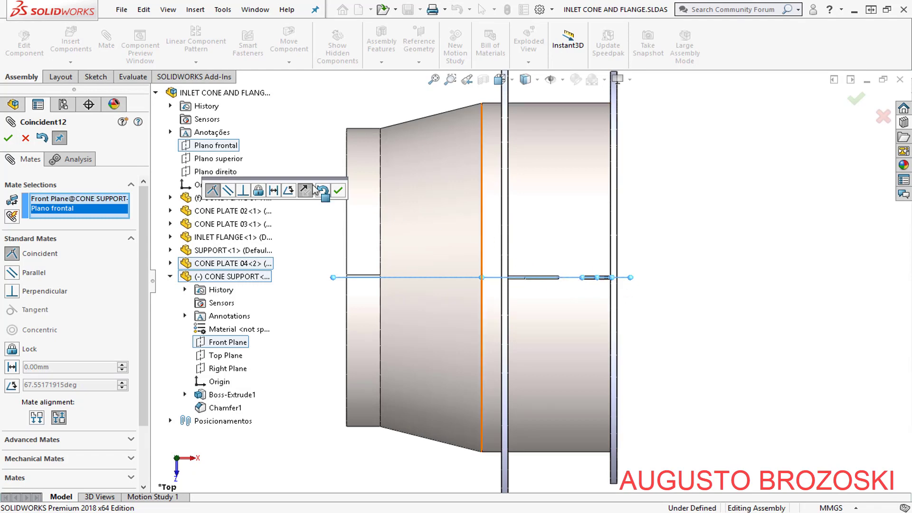
left_click(337, 191)
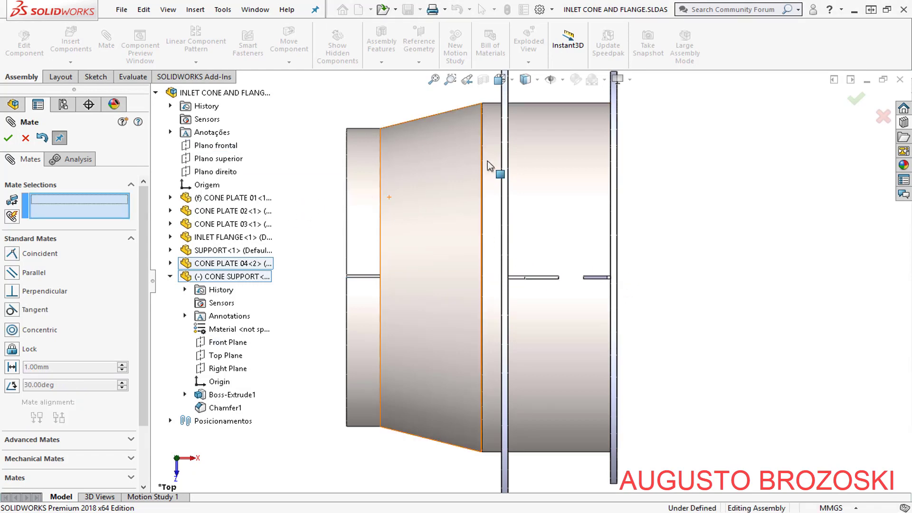
Move CONE SUPPORT outward, clear of the CONE PLATE 03 surface, so its lower edge face can be selected
left_click(506, 81)
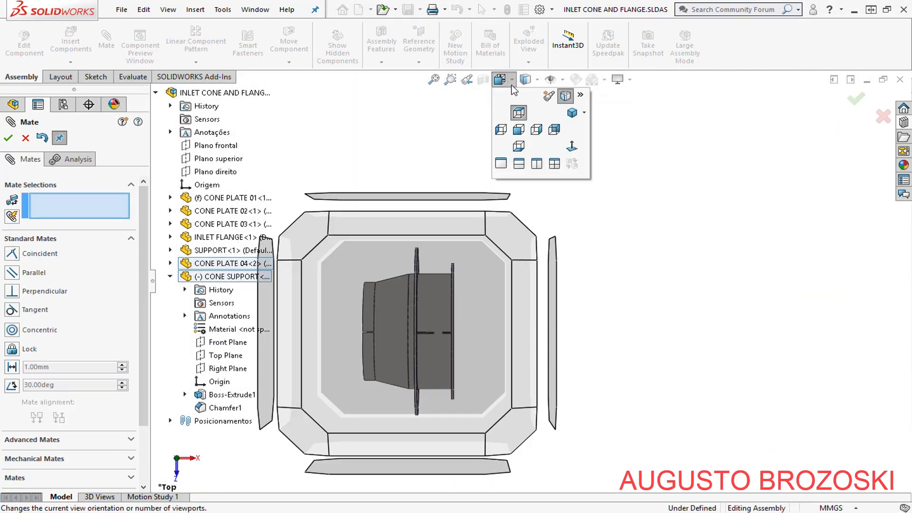
left_click(576, 112)
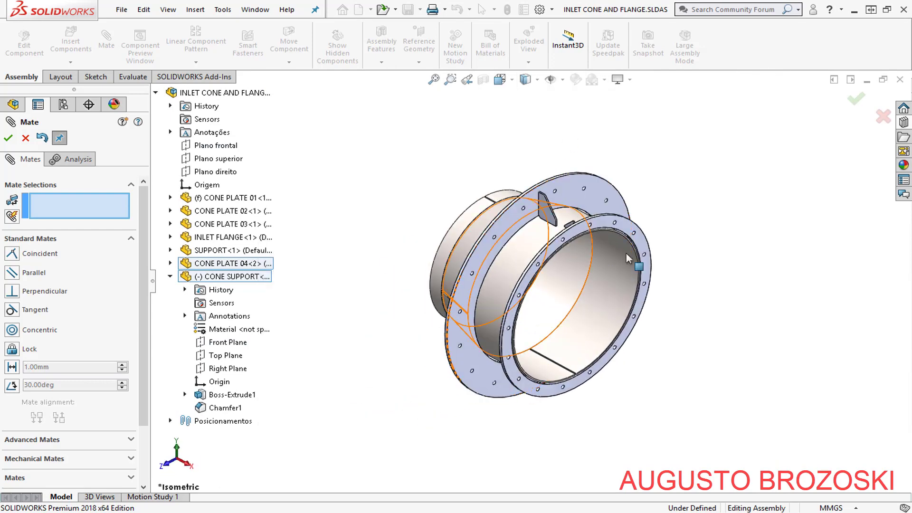
middle_click_drag(539, 264, 612, 238)
scroll(613, 238, "down", 8)
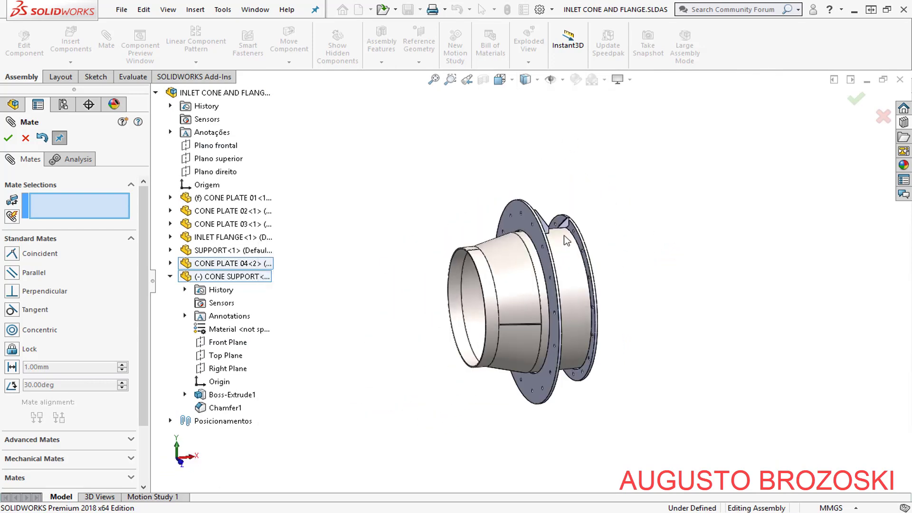
scroll(495, 260, "down", 4)
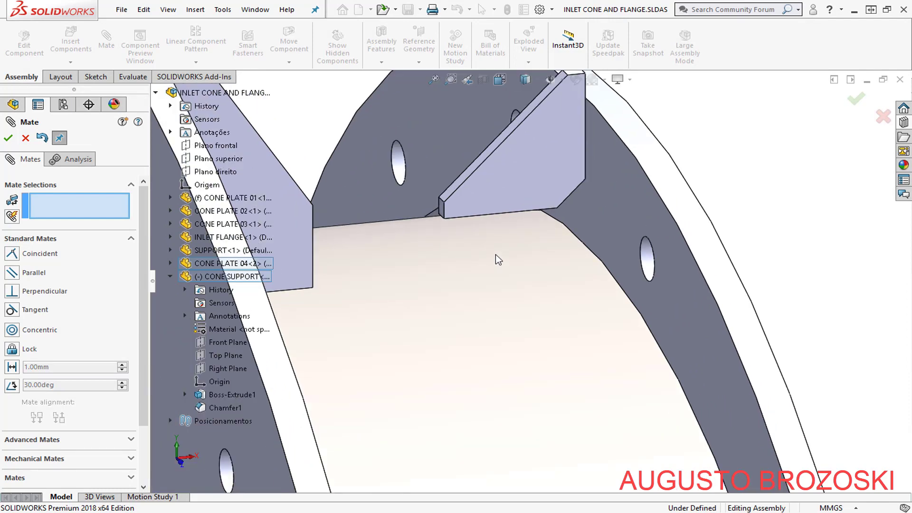
scroll(492, 243, "up", 5)
left_click_drag(522, 239, 563, 161)
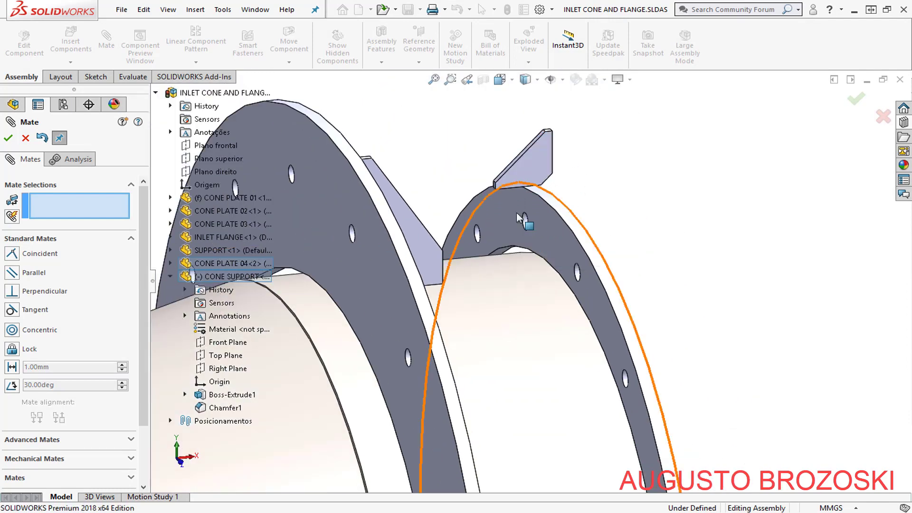
Add a tangent mate between the lower edge face of CONE SUPPORT and CONE PLATE 03's outer face, and close the mate command
middle_click_drag(493, 230, 478, 163)
scroll(481, 184, "up", 1)
scroll(480, 126, "down", 6)
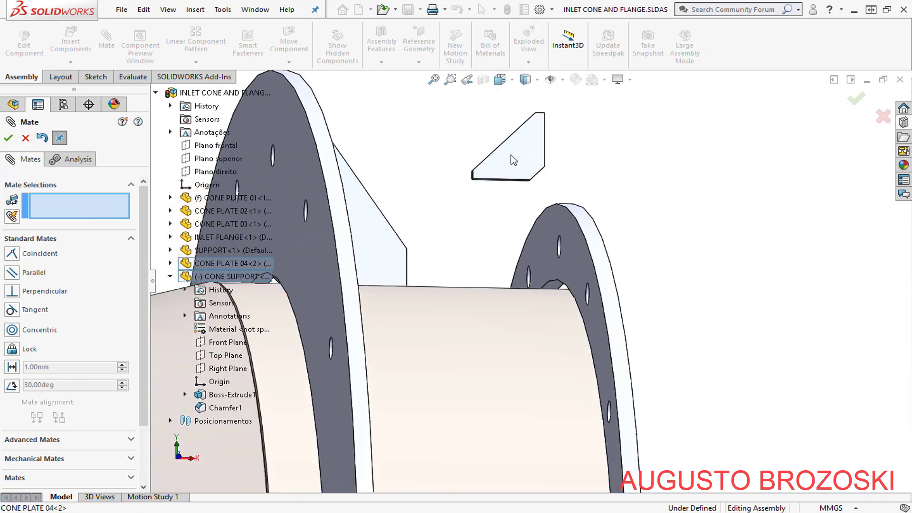
scroll(472, 243, "down", 3)
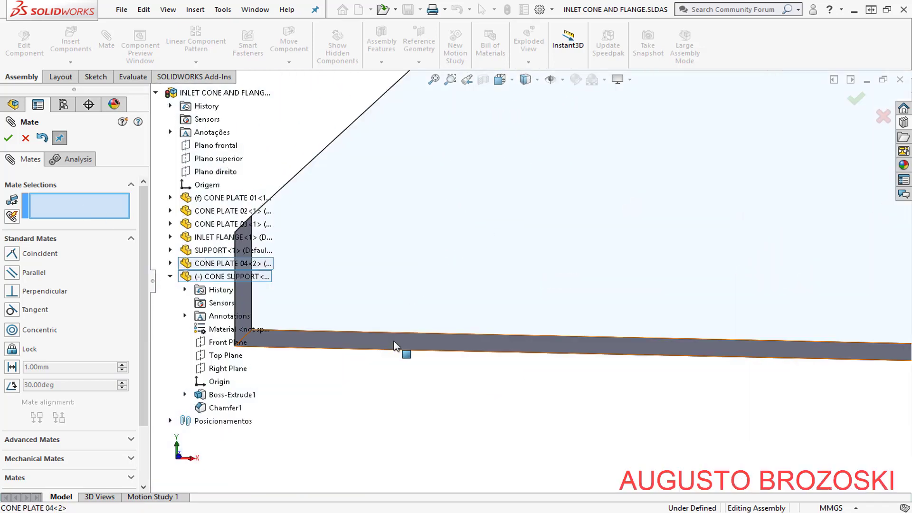
left_click(394, 341)
scroll(488, 248, "up", 4)
scroll(490, 248, "up", 5)
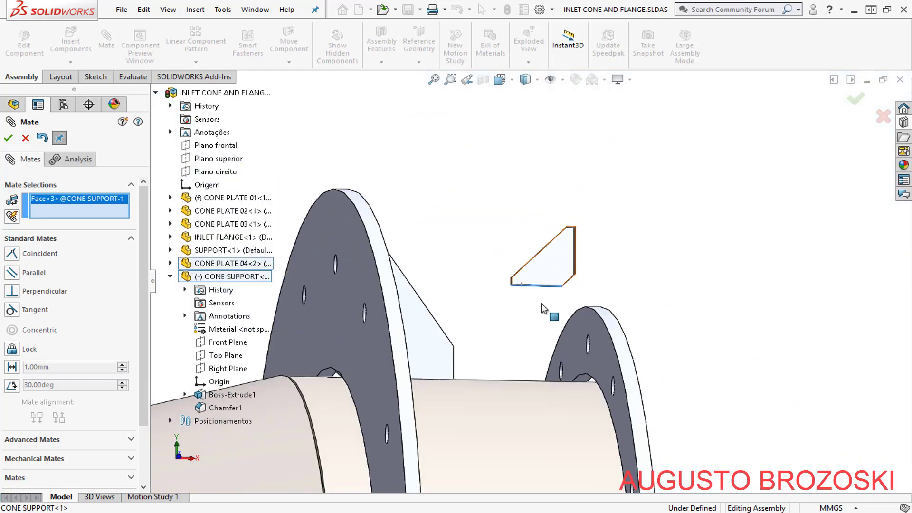
left_click(527, 389)
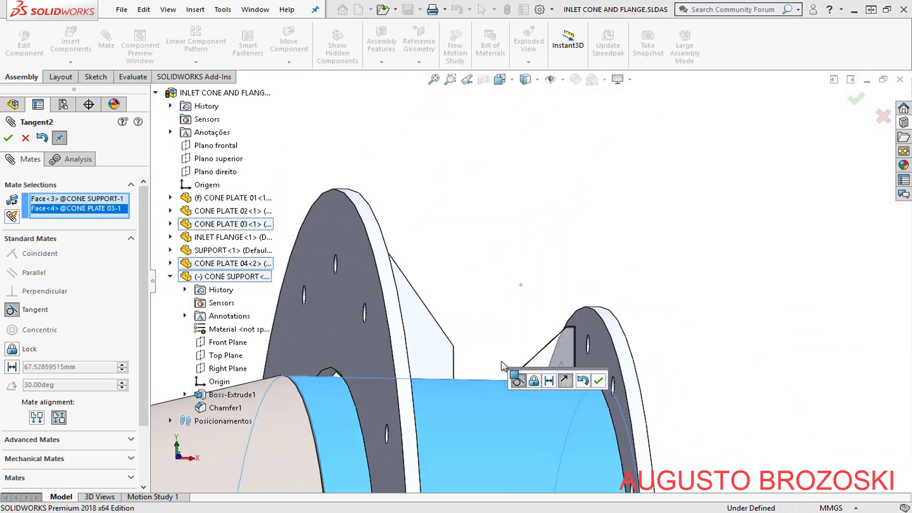
left_click(600, 384)
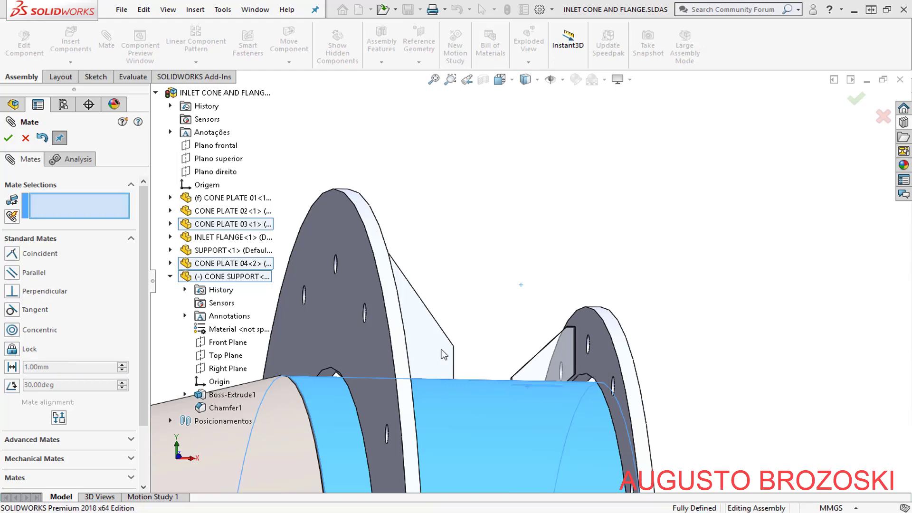
left_click(14, 139)
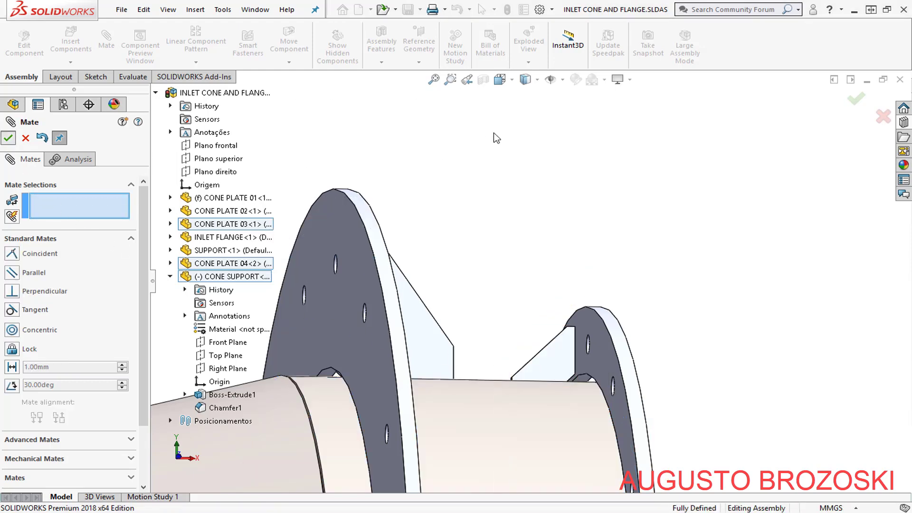
Show the assembly in isometric view and orbit it to inspect the mated CONE SUPPORT against CONE PLATE 04
left_click(511, 82)
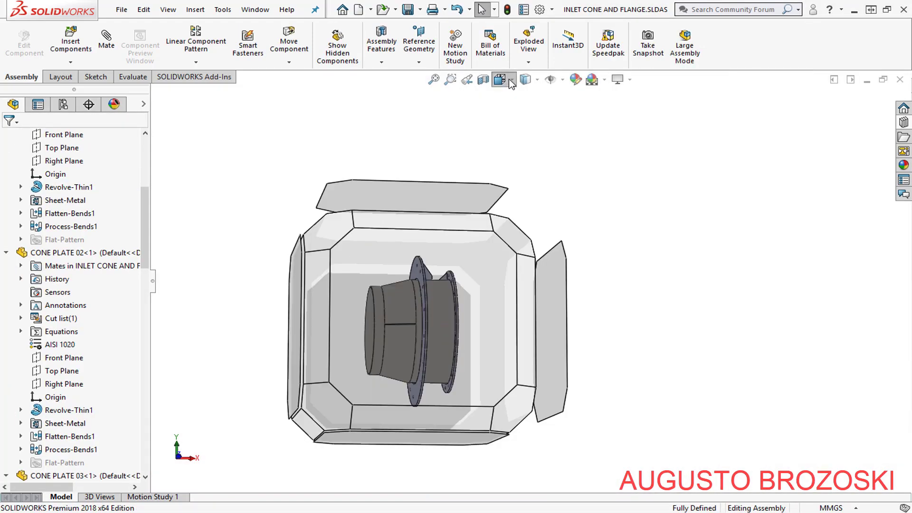
left_click(574, 113)
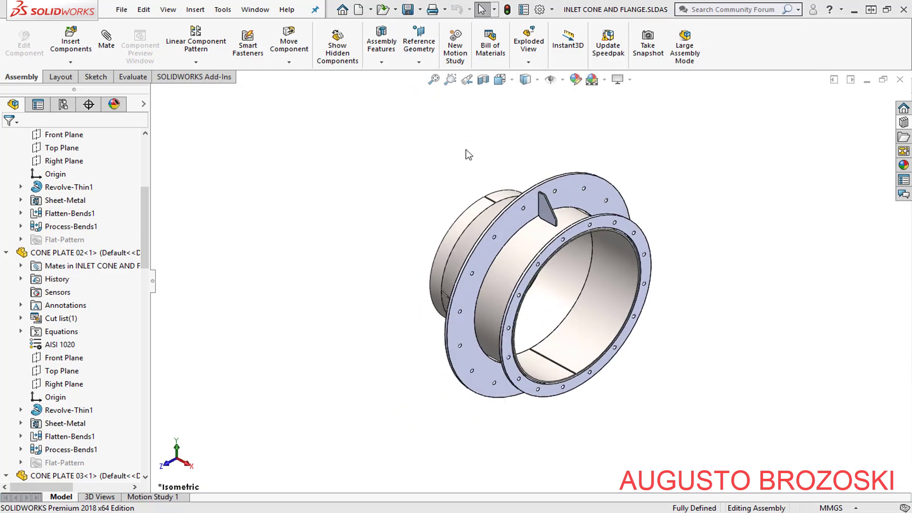
middle_click_drag(560, 235, 587, 246)
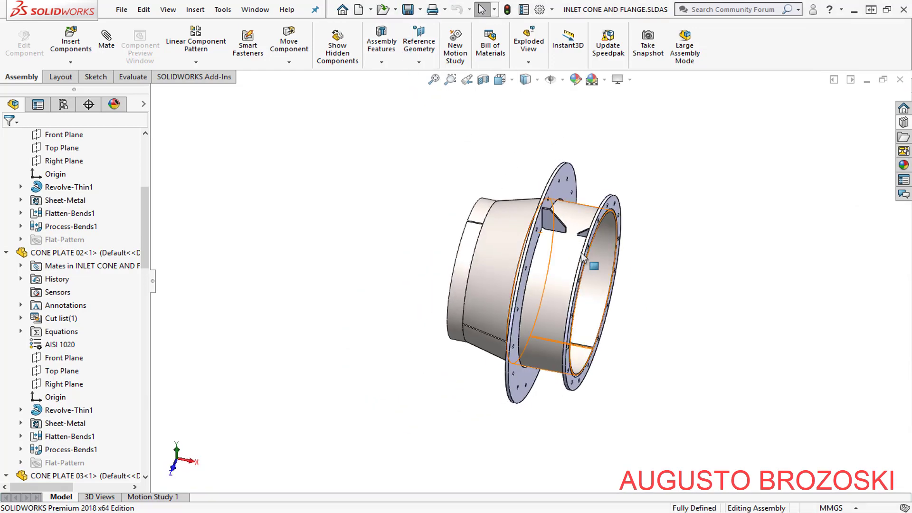
Start a circular component pattern with SUPPORT and CONE SUPPORT as the components to pattern
scroll(586, 246, "down", 5)
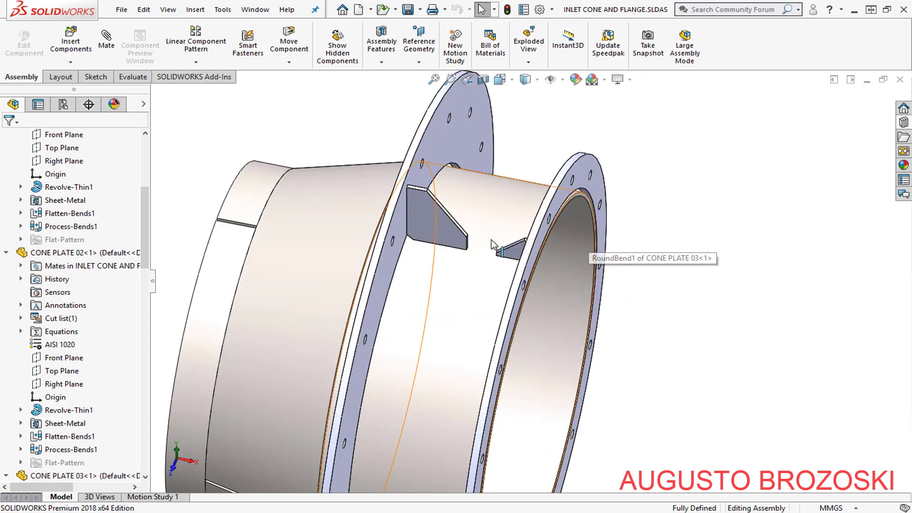
left_click(195, 60)
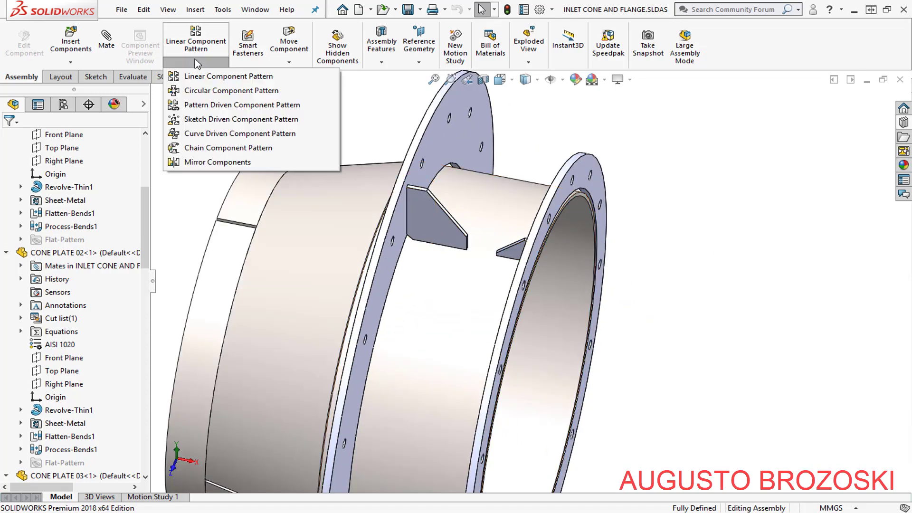
left_click(244, 90)
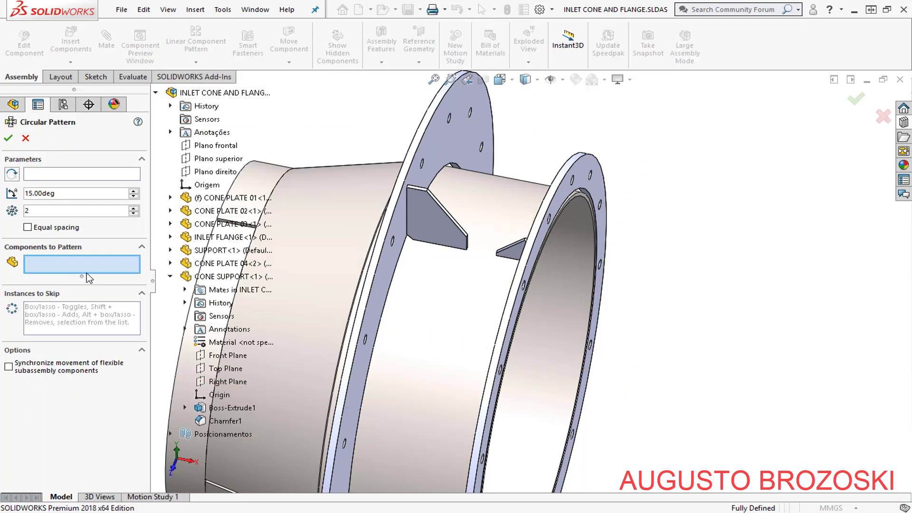
scroll(593, 148, "up", 4)
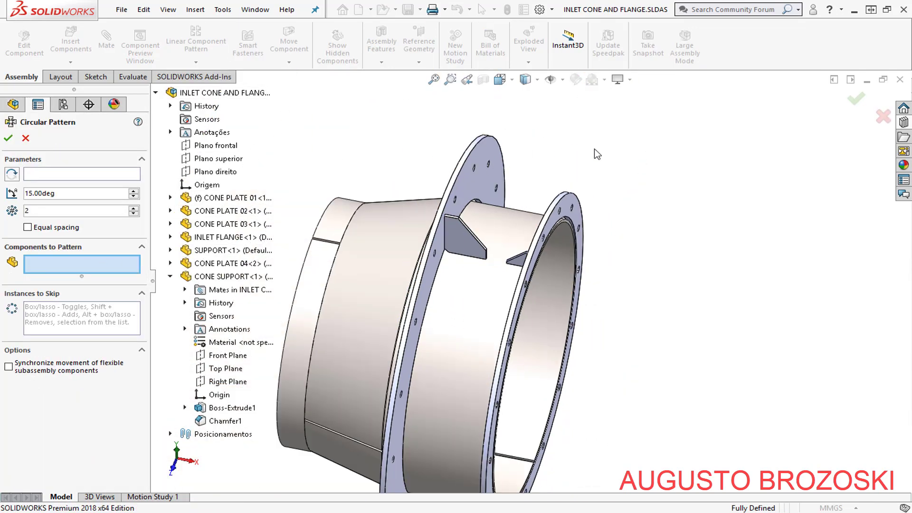
left_click(170, 276)
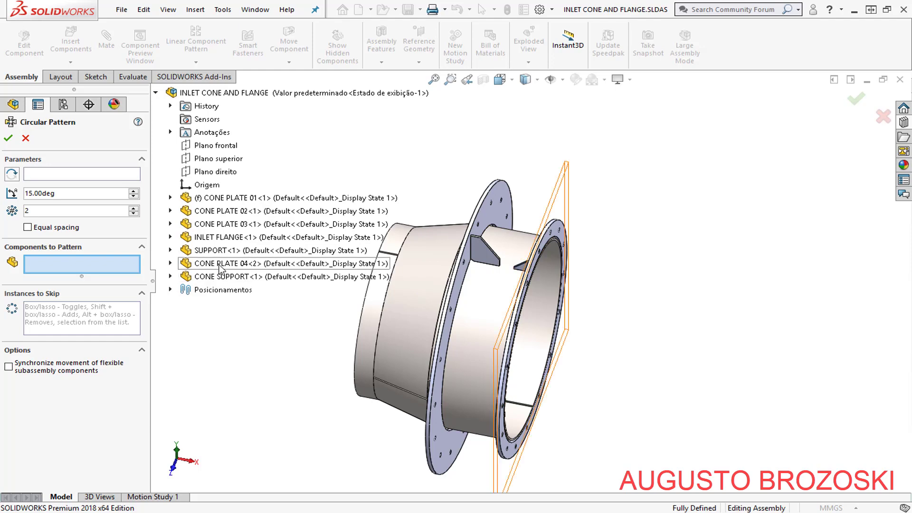
left_click(209, 250)
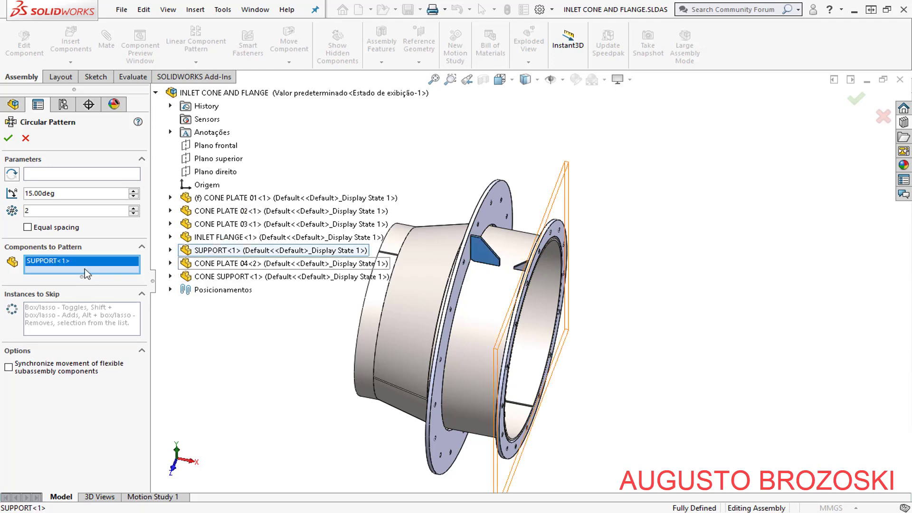
left_click(218, 277)
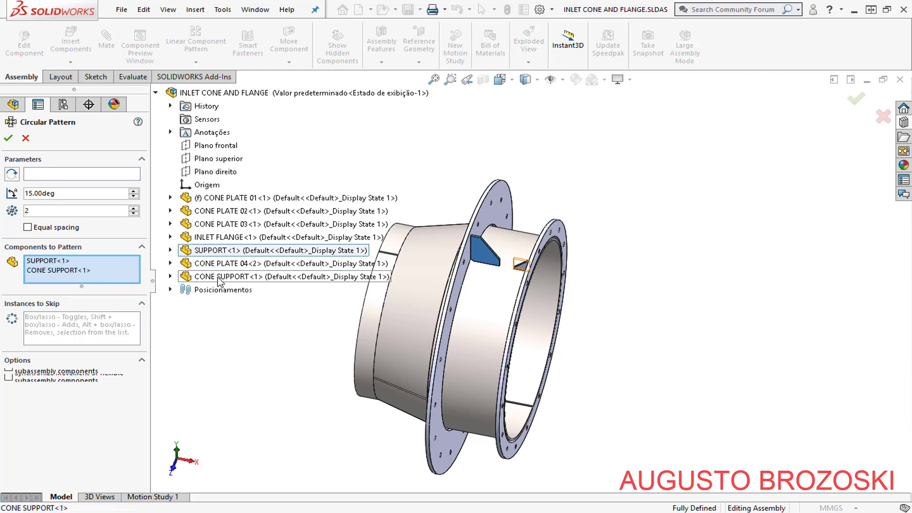
scroll(520, 288, "down", 2)
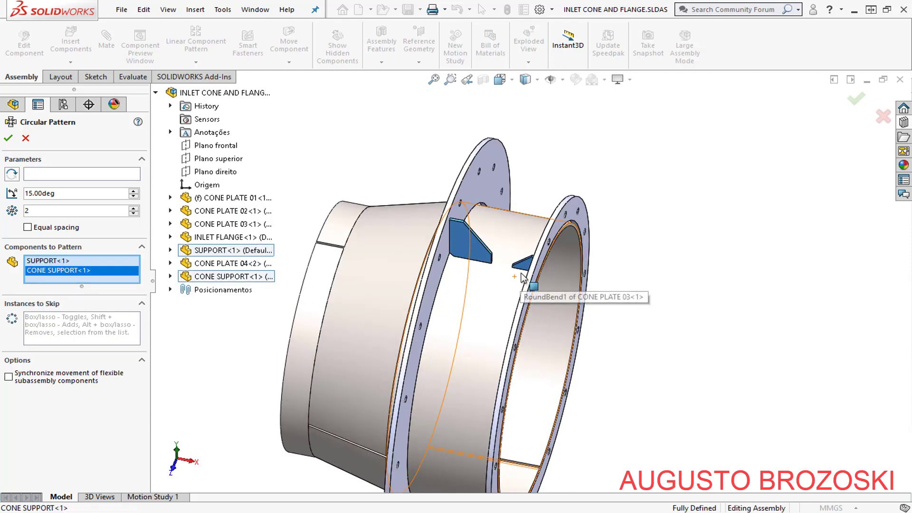
Pattern both supports around INLET FLANGE's outer circular edge, with 16 instances spaced 22.5 degrees apart, and accept the pattern
left_click(50, 179)
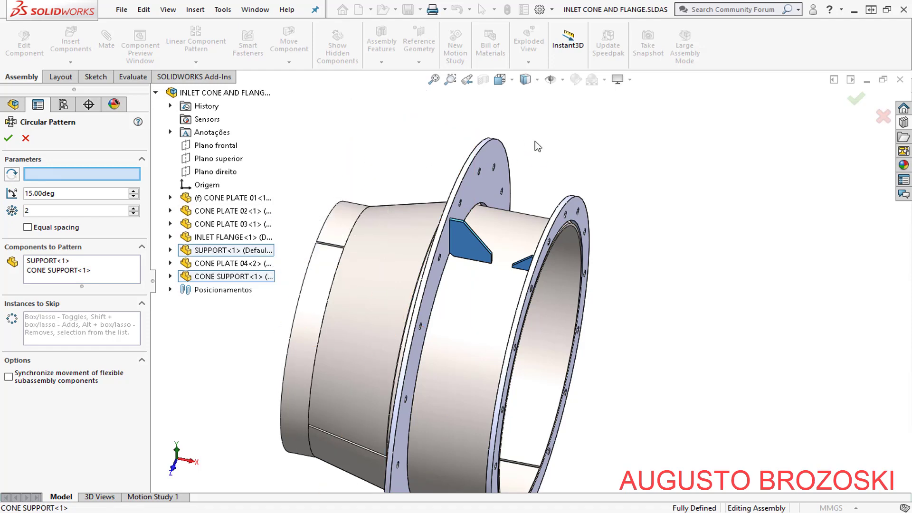
scroll(537, 147, "down", 1)
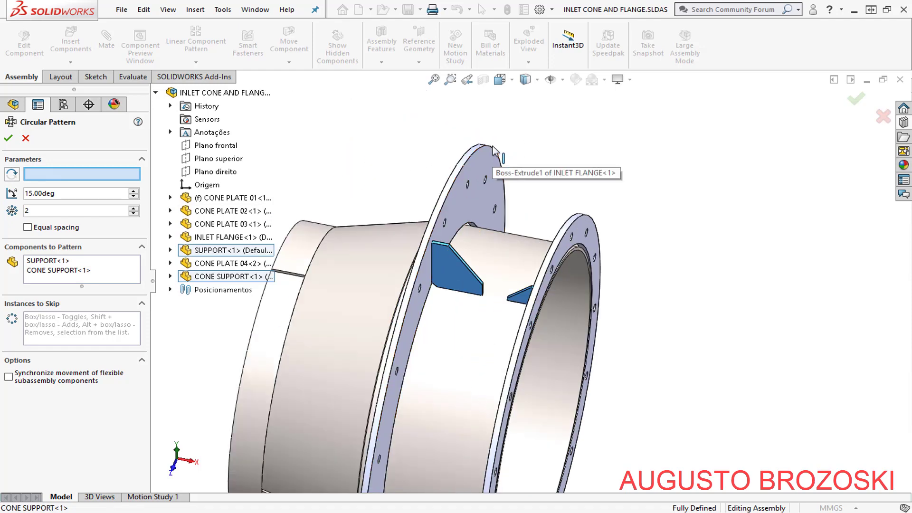
left_click(493, 148)
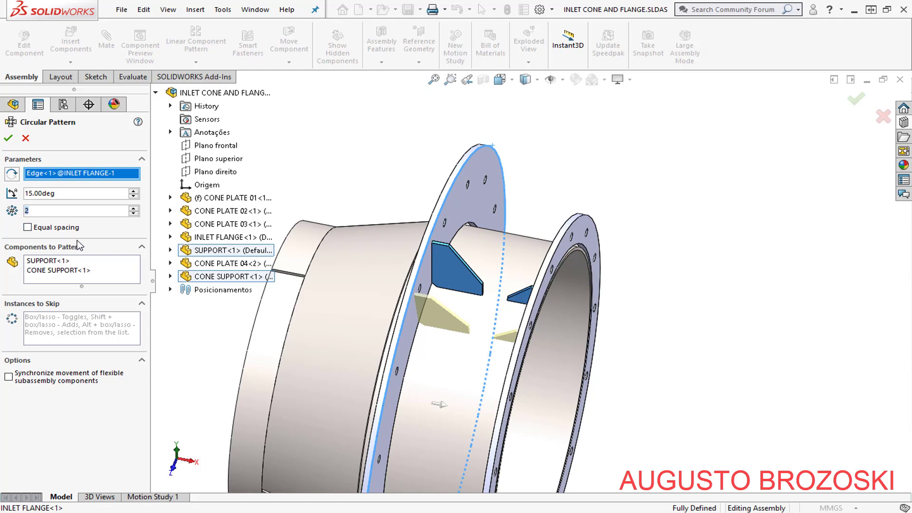
type("16")
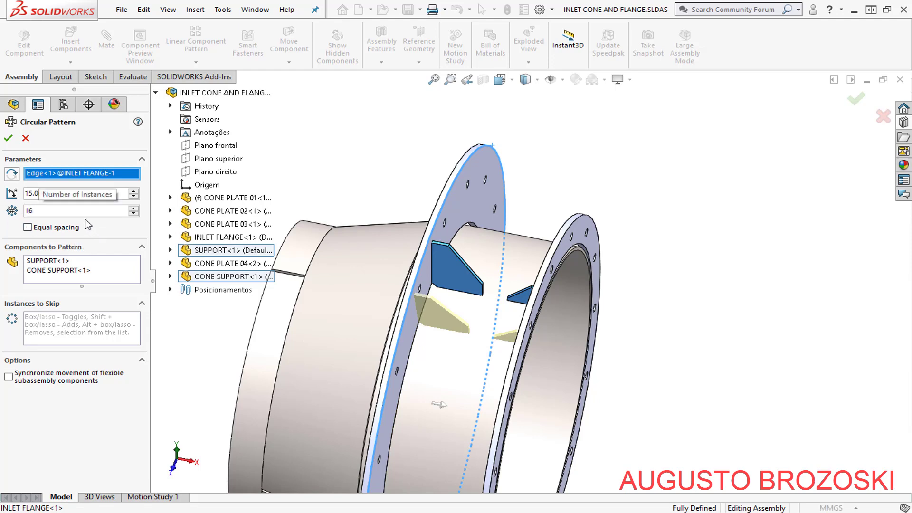
key("Return")
left_click(62, 194)
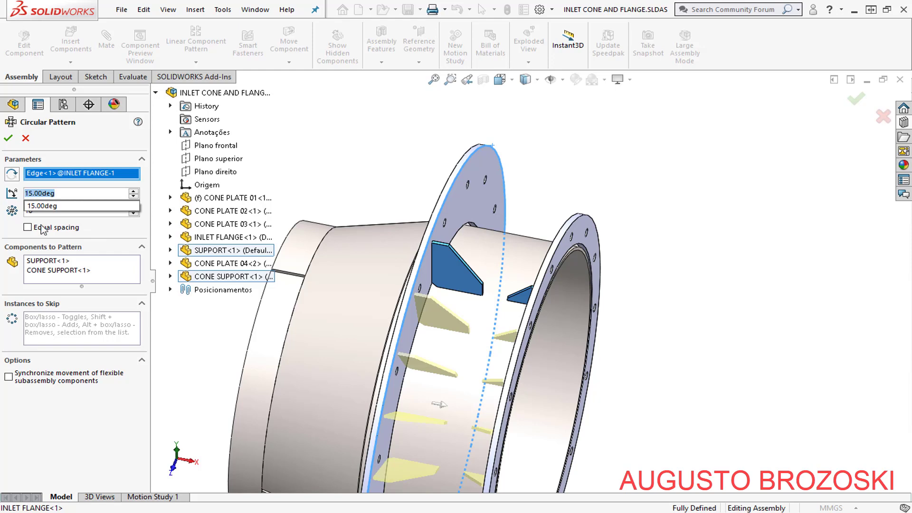
type("22.5")
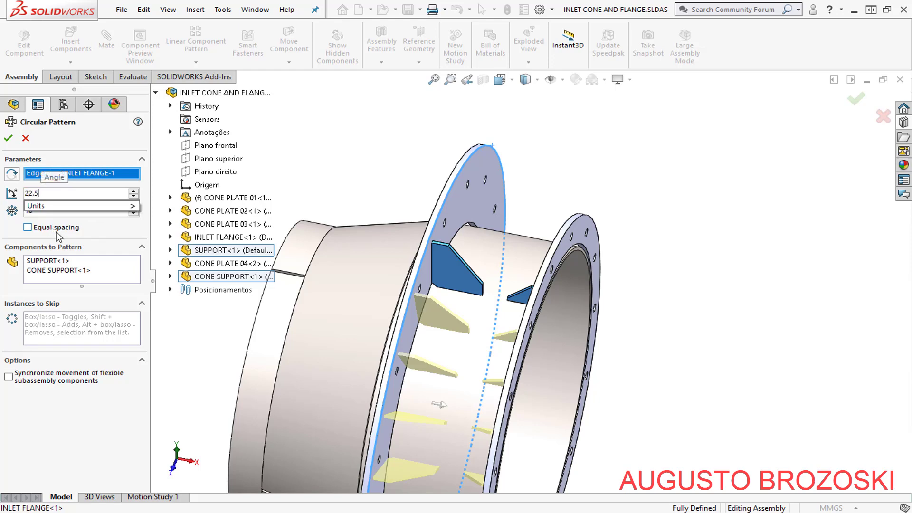
key("Return")
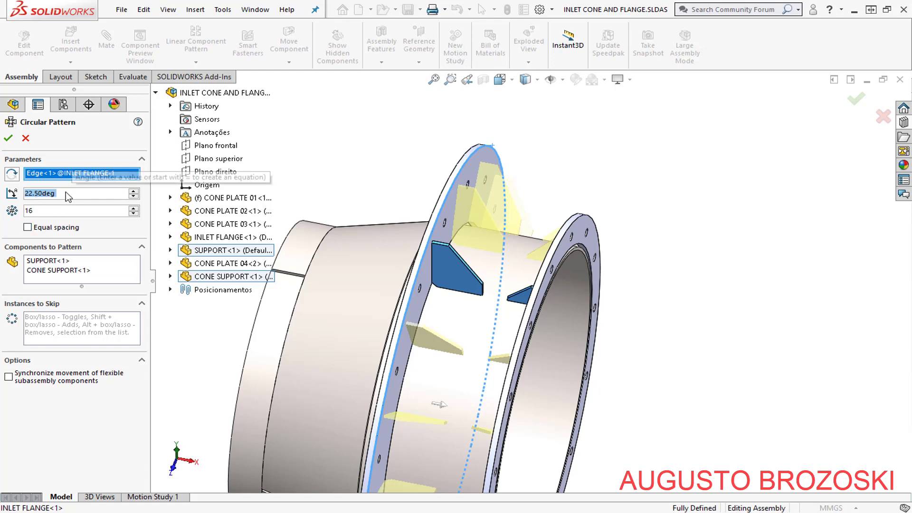
scroll(547, 200, "up", 3)
middle_click_drag(542, 262, 461, 199)
left_click(12, 138)
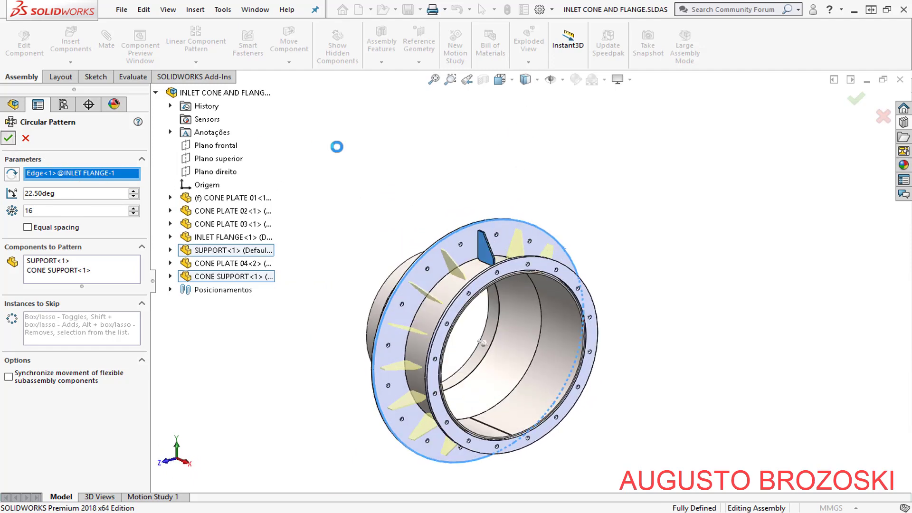
Show the assembly in isometric view, save it, and inspect the patterned supports between the flanges
left_click(500, 79)
left_click(572, 114)
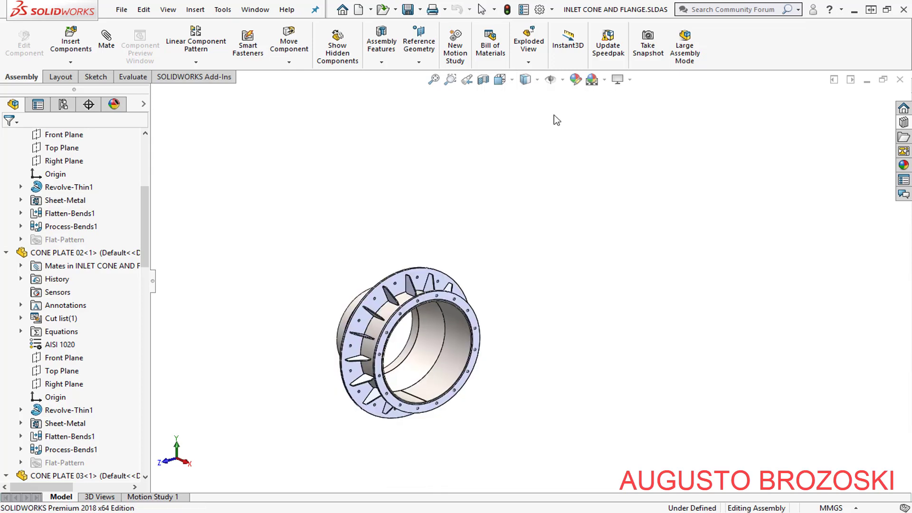
left_click(407, 10)
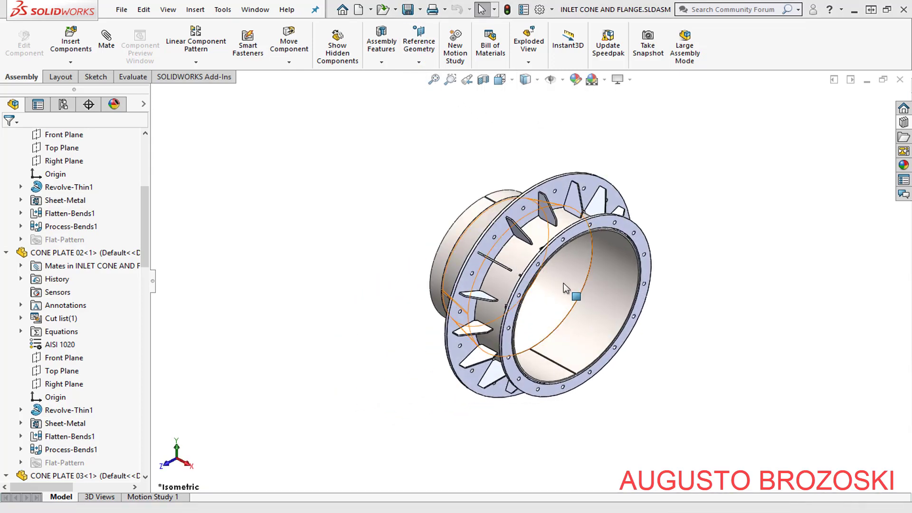
middle_click_drag(564, 283, 618, 264)
scroll(603, 264, "down", 4)
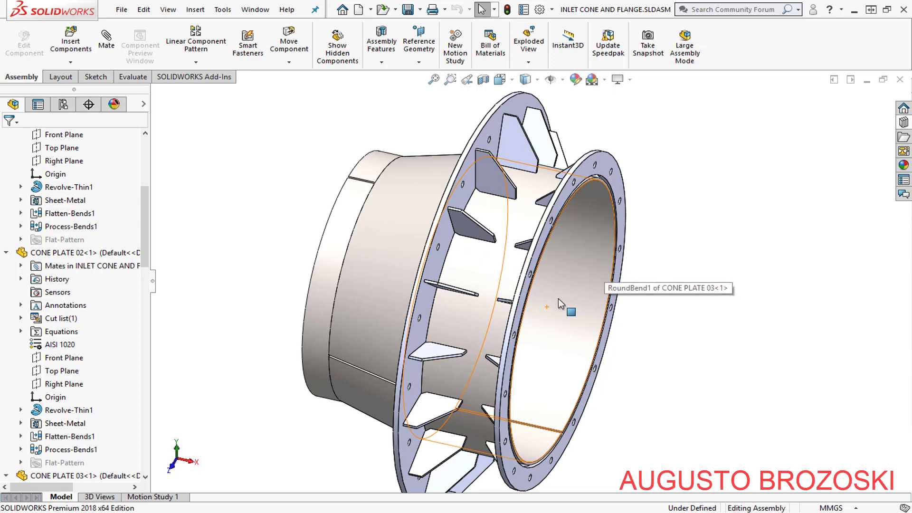